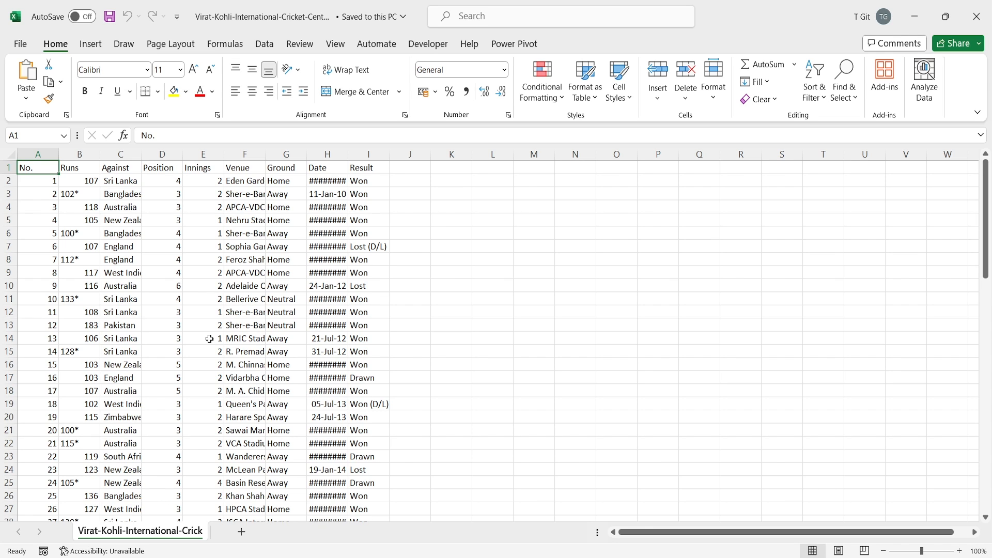
Load the cricket data in A1:I81 into Power Query as a table with headers
{"action": "scroll", "coordinate": [276, 310], "scroll_direction": "down", "scroll_amount": 17}
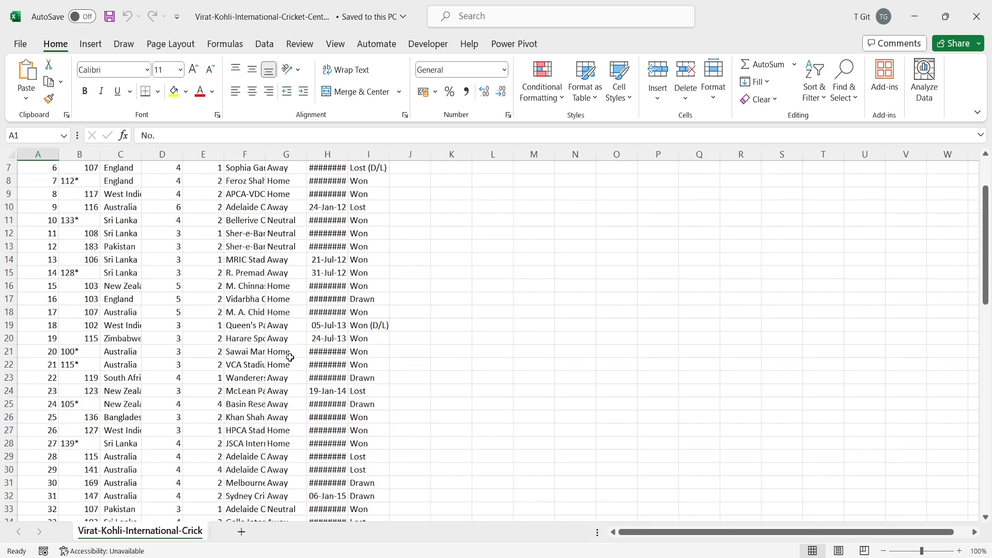
{"action": "scroll", "coordinate": [289, 357], "scroll_direction": "up", "scroll_amount": 17}
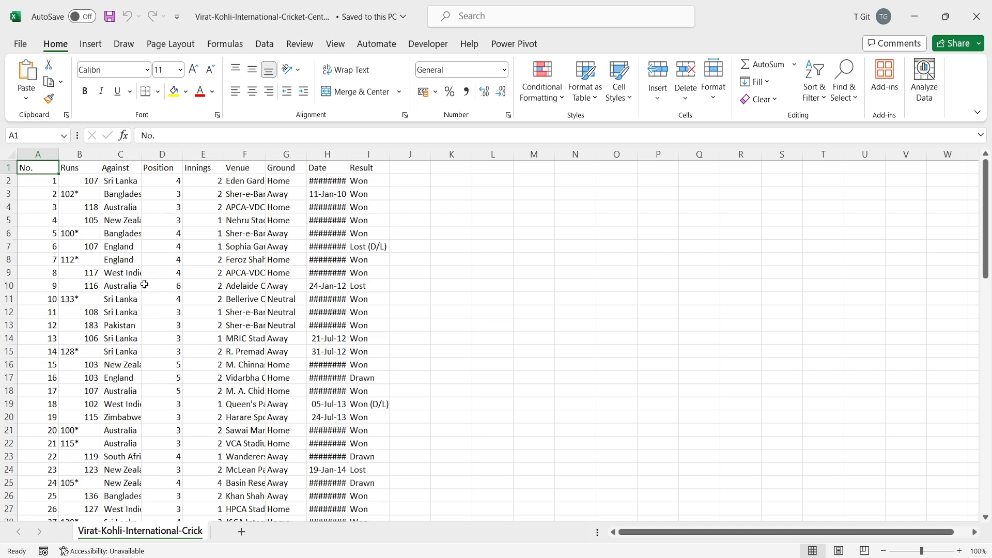
{"action": "left_click", "coordinate": [130, 260]}
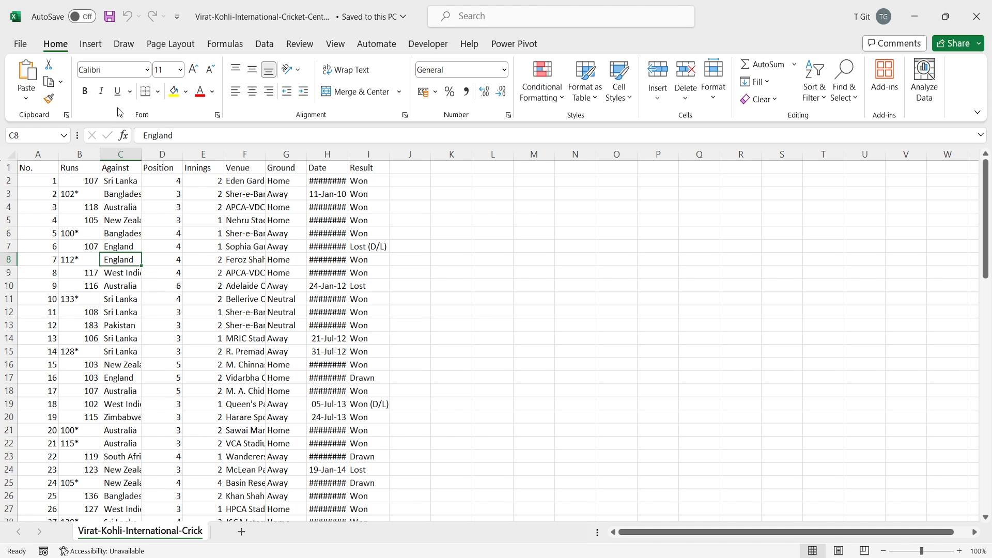
{"action": "left_click", "coordinate": [273, 50]}
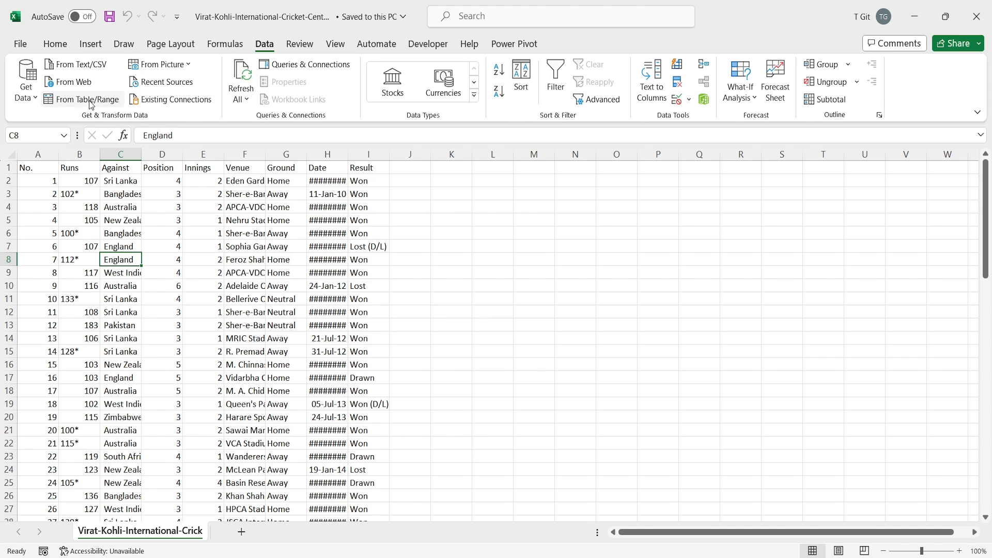
{"action": "left_click", "coordinate": [25, 83]}
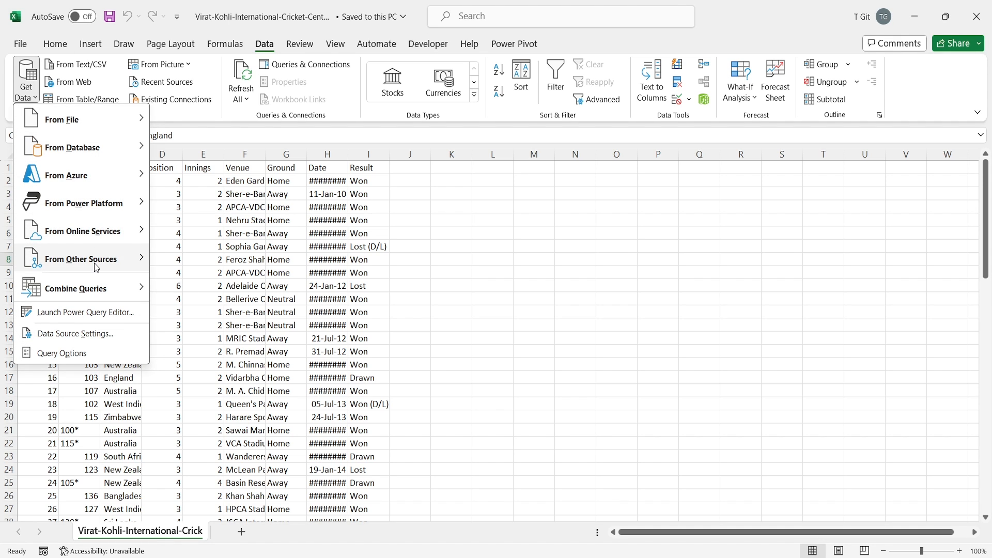
{"action": "mouse_move", "coordinate": [102, 265]}
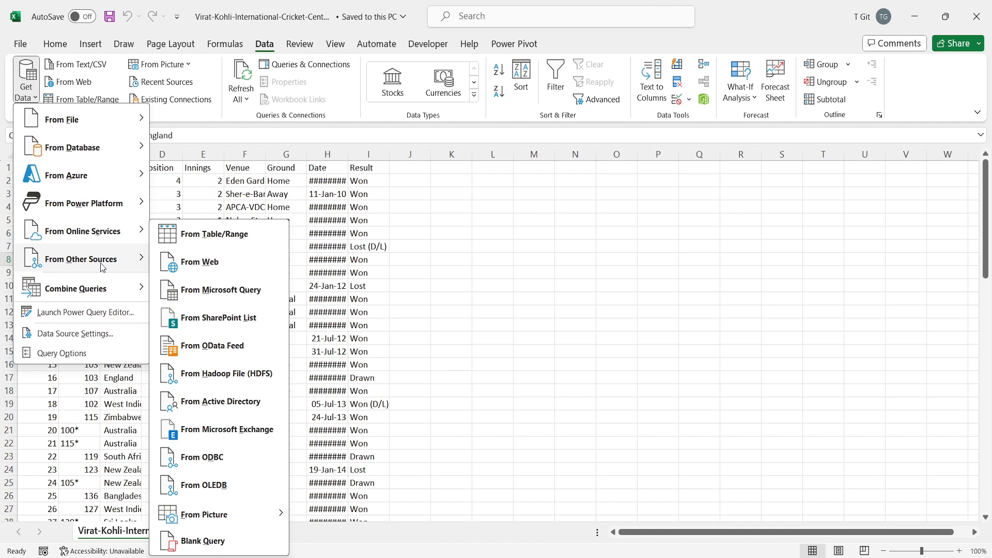
{"action": "left_click", "coordinate": [258, 236]}
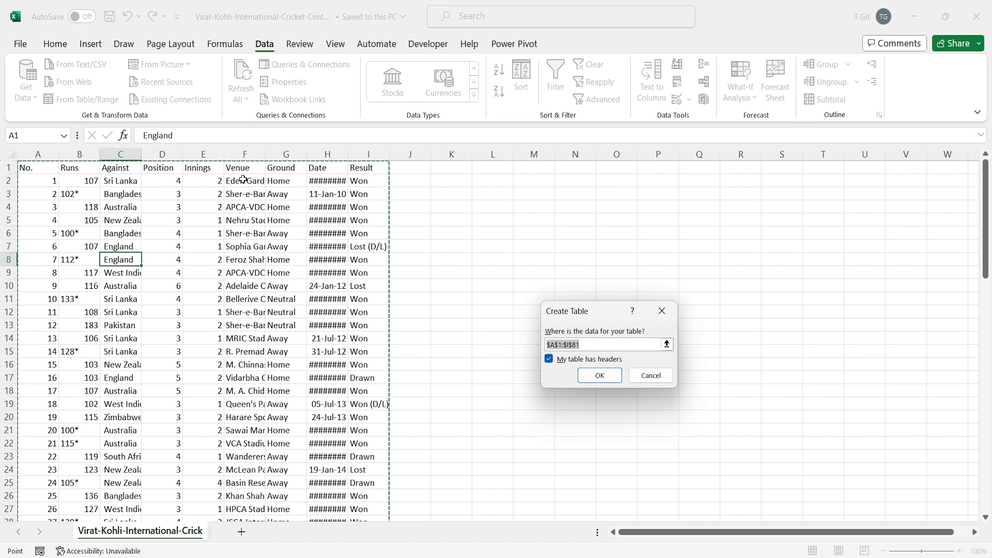
{"action": "left_click", "coordinate": [599, 375]}
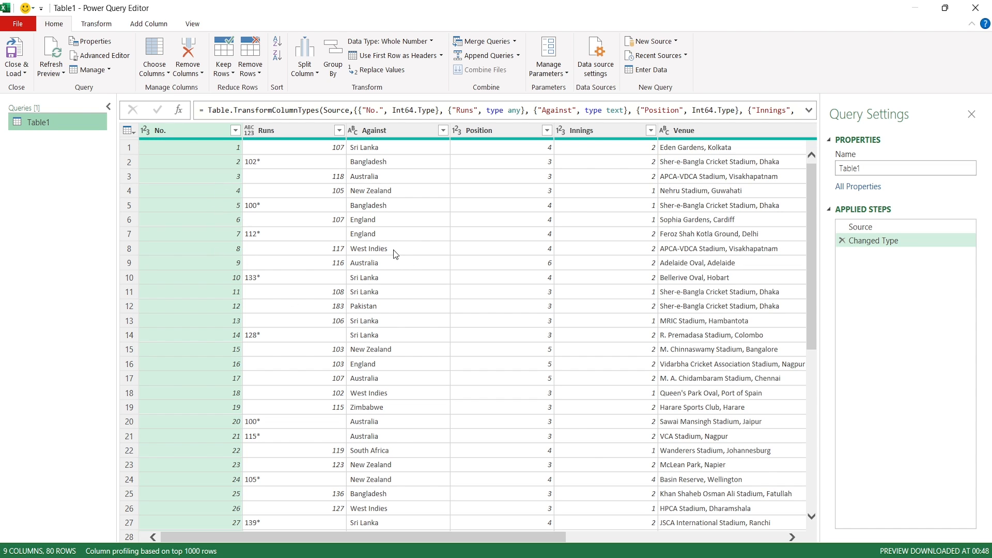
Examine the No. column and the asterisked entries in the Runs column
{"action": "left_click_drag", "start_coordinate": [383, 535], "coordinate": [415, 535]}
{"action": "left_click", "coordinate": [181, 130]}
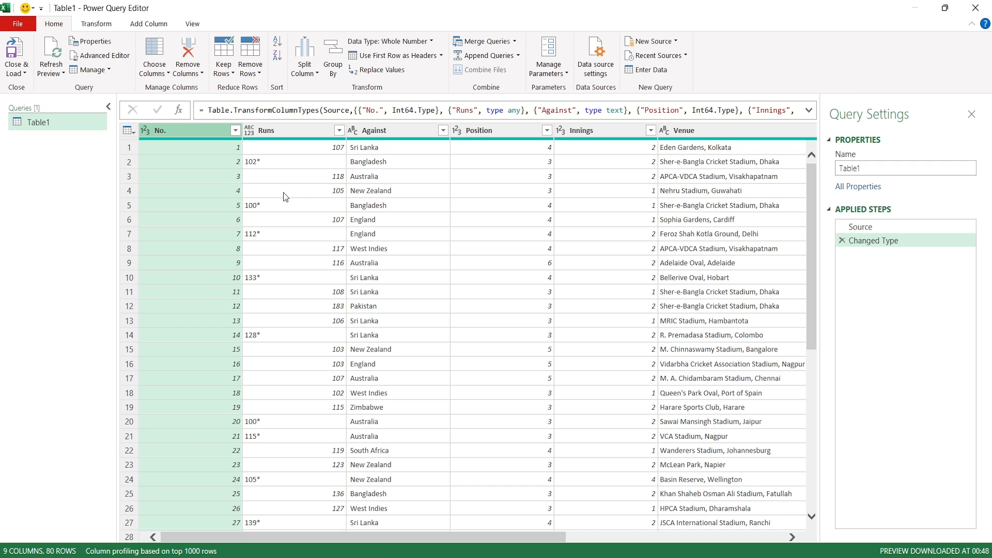
{"action": "left_click", "coordinate": [291, 131]}
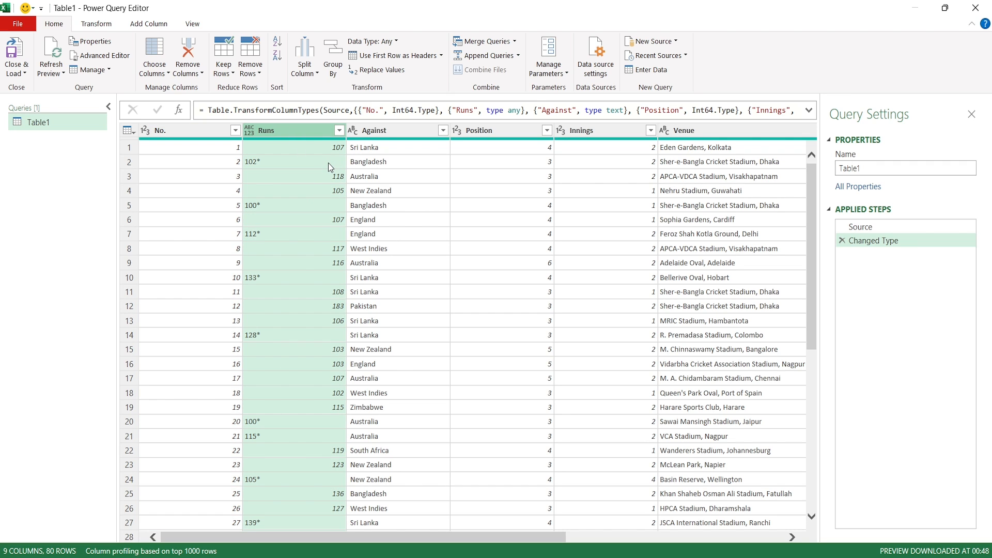
{"action": "left_click", "coordinate": [289, 162]}
{"action": "left_click", "coordinate": [295, 207]}
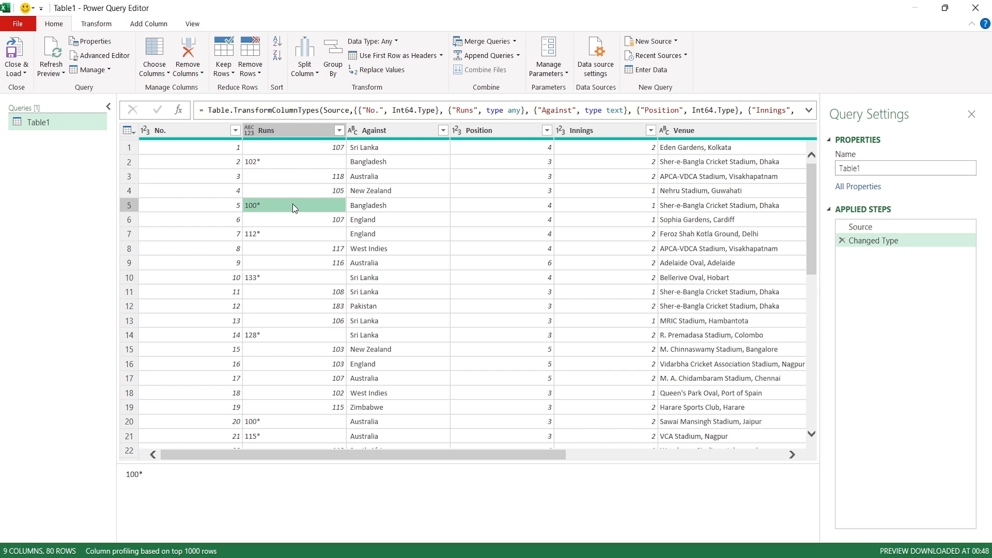
{"action": "left_click", "coordinate": [296, 236]}
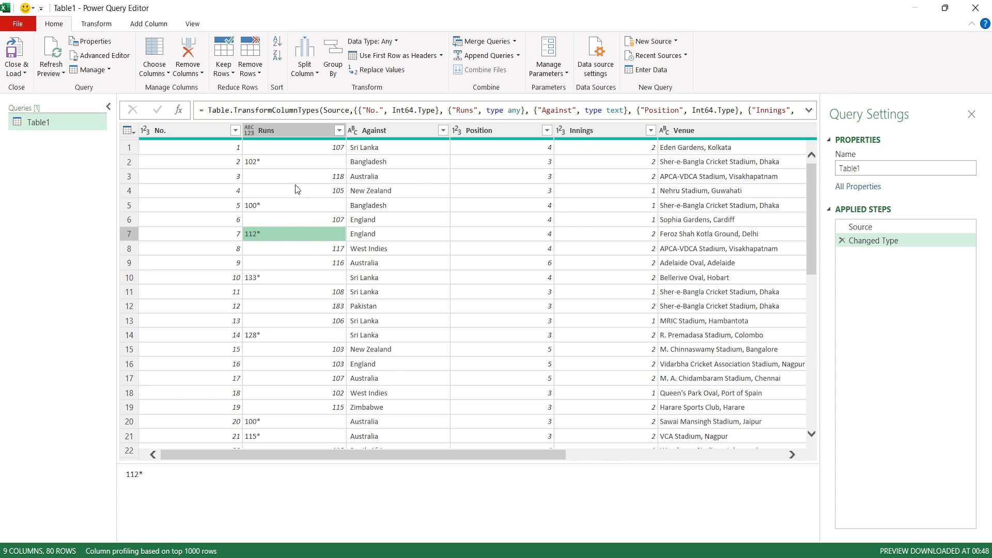
{"action": "left_click", "coordinate": [287, 163]}
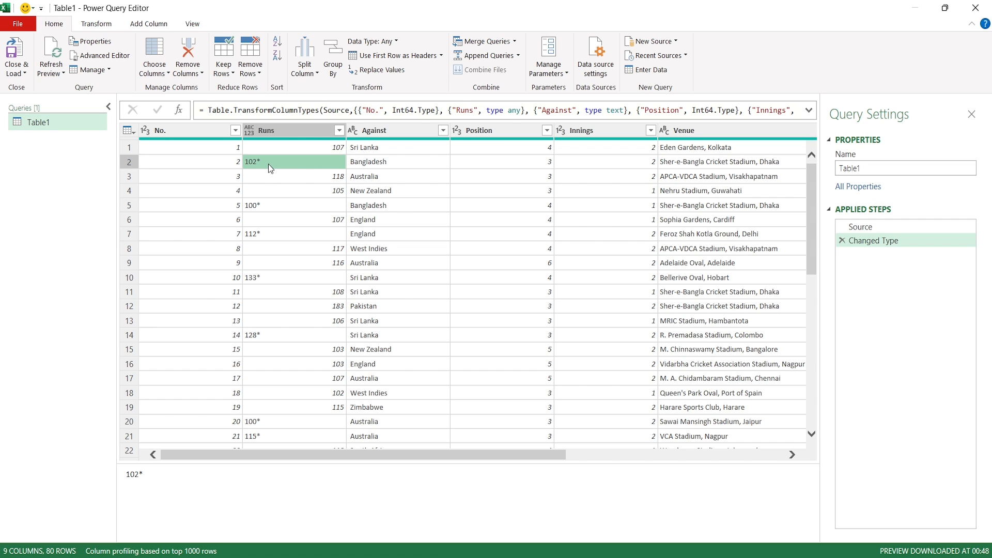
Examine the plain numeric entries in the first 16 rows of the Runs column
{"action": "left_click", "coordinate": [292, 150]}
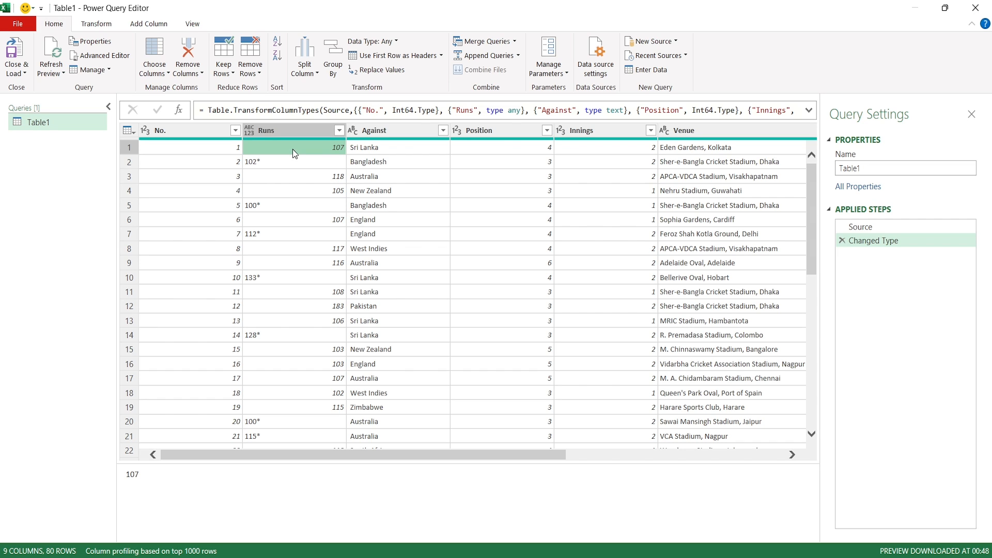
{"action": "left_click", "coordinate": [298, 179]}
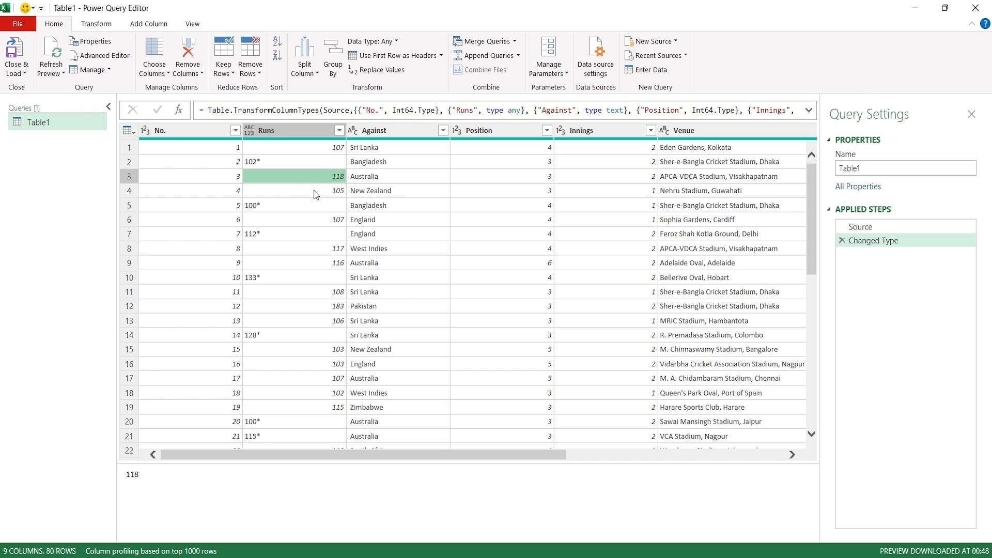
{"action": "left_click", "coordinate": [314, 190]}
{"action": "left_click", "coordinate": [315, 220]}
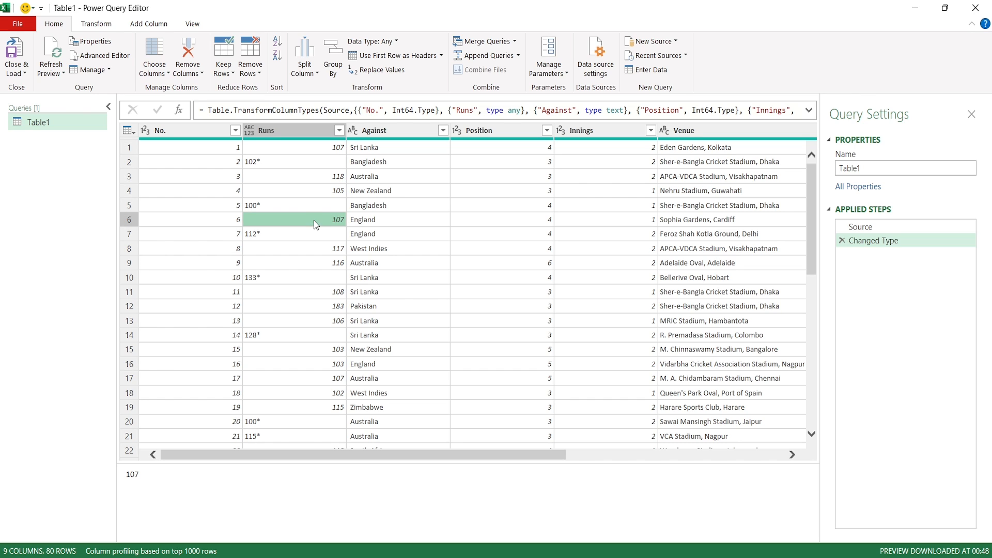
{"action": "left_click", "coordinate": [320, 249]}
{"action": "left_click", "coordinate": [318, 261]}
{"action": "left_click", "coordinate": [329, 293]}
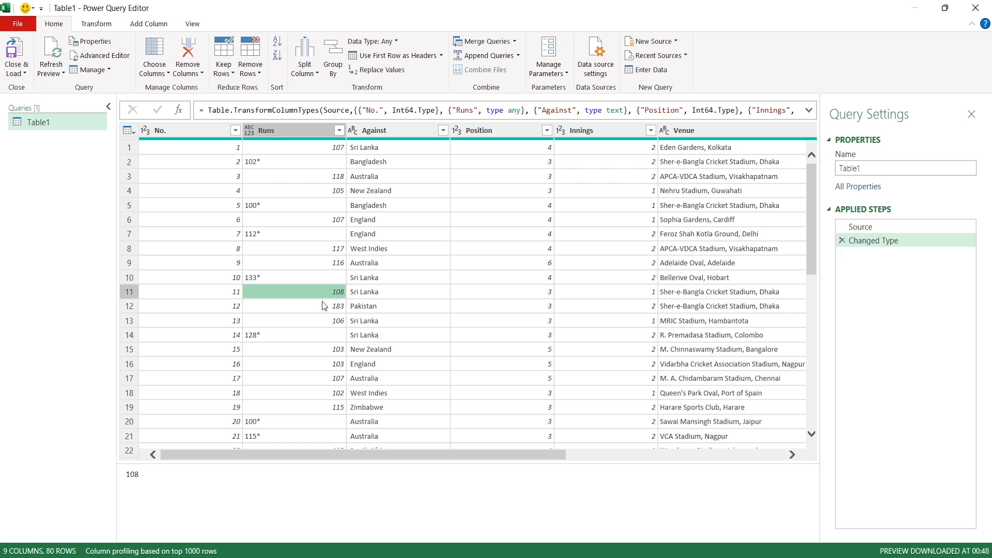
{"action": "left_click", "coordinate": [322, 307]}
{"action": "left_click", "coordinate": [321, 321]}
{"action": "left_click", "coordinate": [326, 350]}
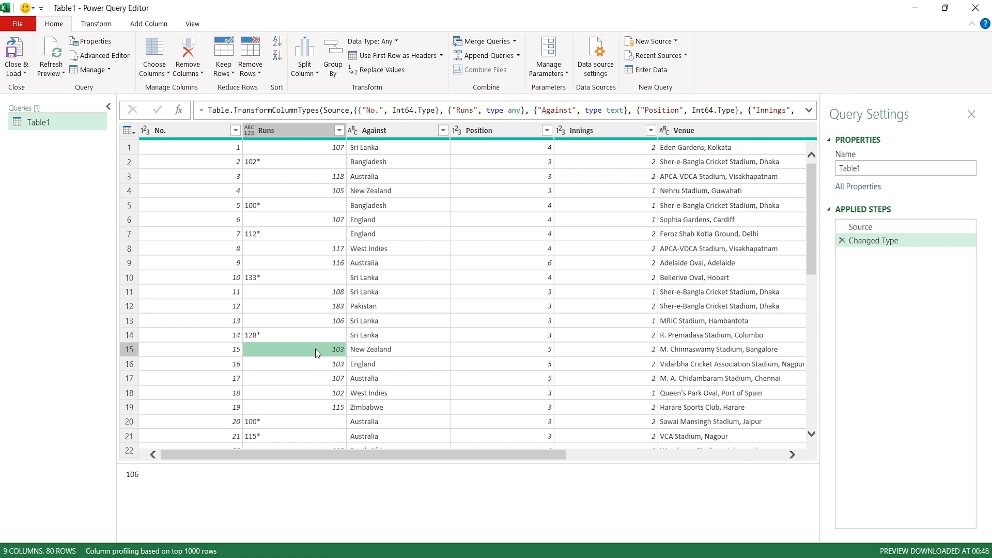
{"action": "left_click", "coordinate": [317, 363]}
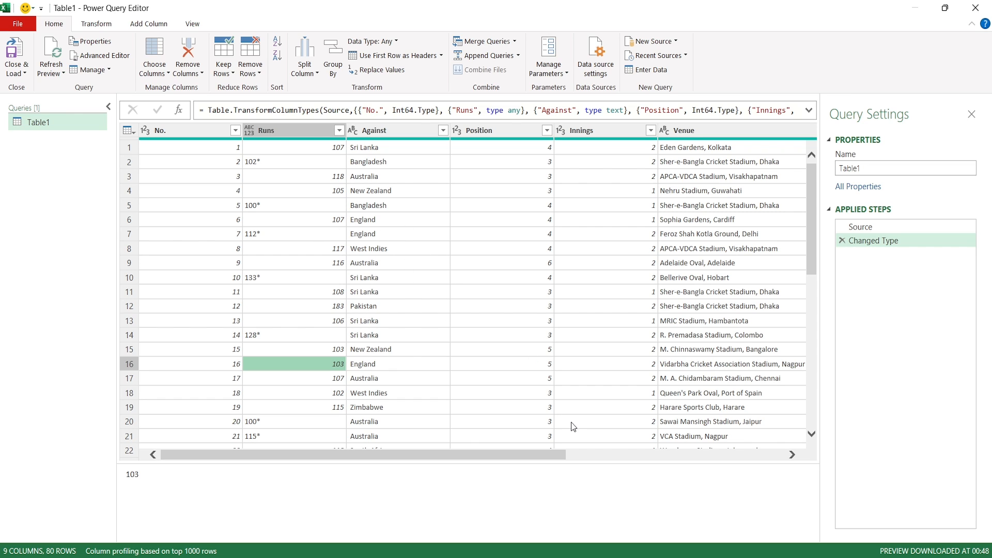
{"action": "left_click_drag", "start_coordinate": [525, 456], "coordinate": [426, 462]}
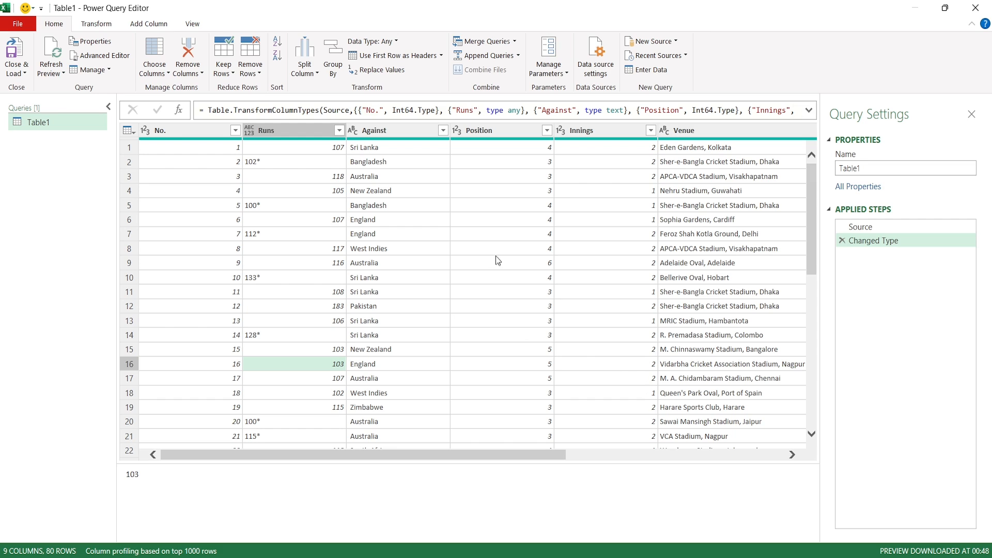
Review the contents of the Against, Position, Innings and Venue columns
{"action": "left_click", "coordinate": [405, 134]}
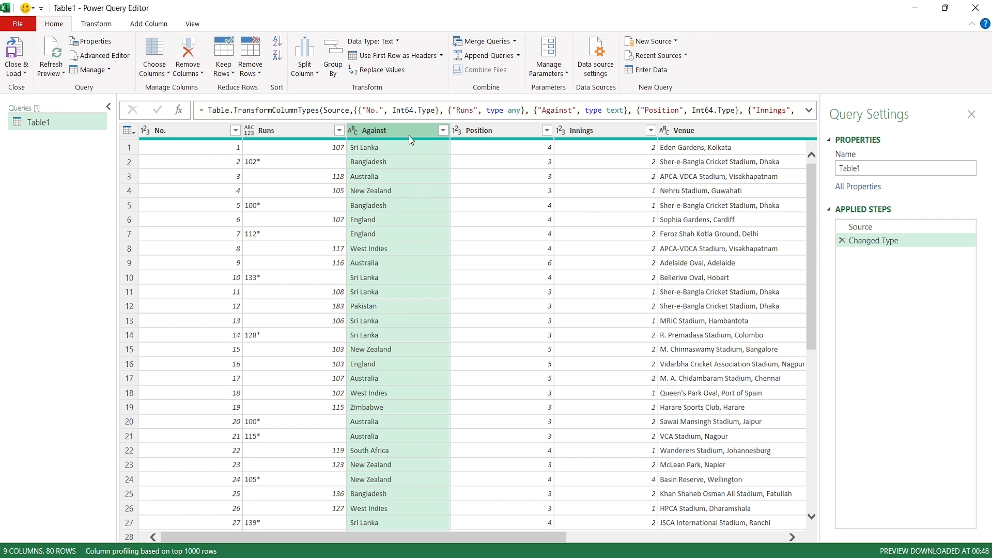
{"action": "left_click", "coordinate": [514, 131]}
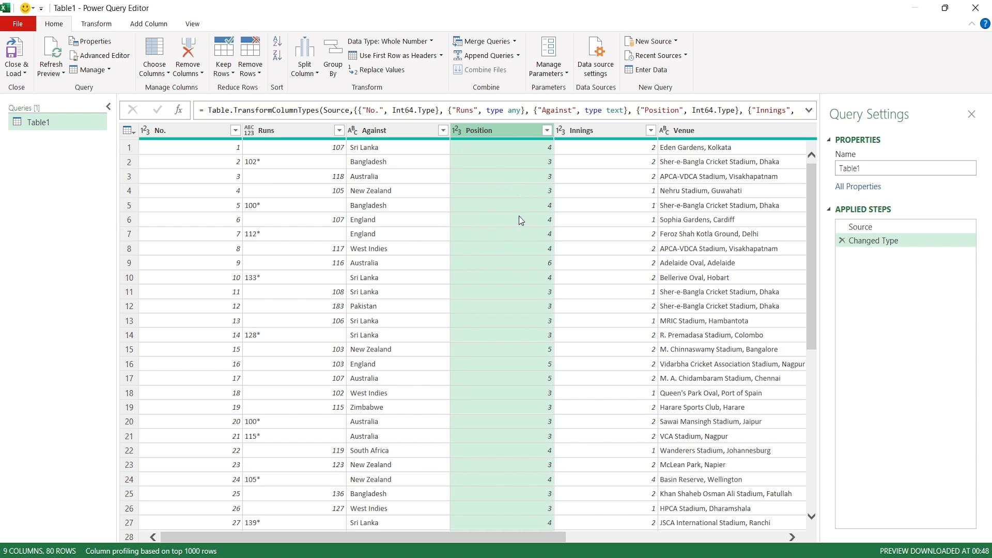
{"action": "scroll", "coordinate": [520, 259], "scroll_direction": "down", "scroll_amount": 5}
{"action": "scroll", "coordinate": [520, 259], "scroll_direction": "up", "scroll_amount": 5}
{"action": "left_click", "coordinate": [607, 133]}
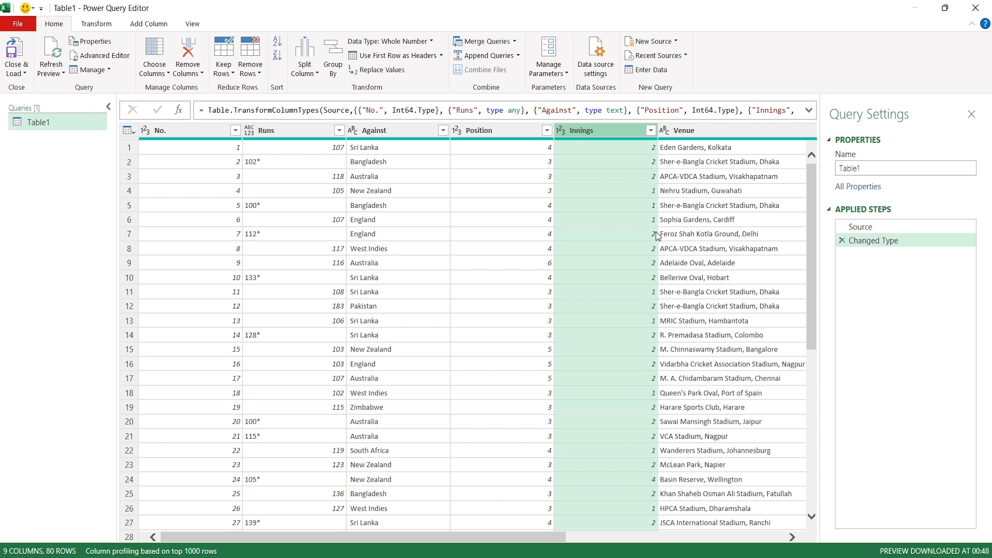
{"action": "left_click_drag", "start_coordinate": [541, 541], "coordinate": [650, 541]}
{"action": "left_click", "coordinate": [619, 136]}
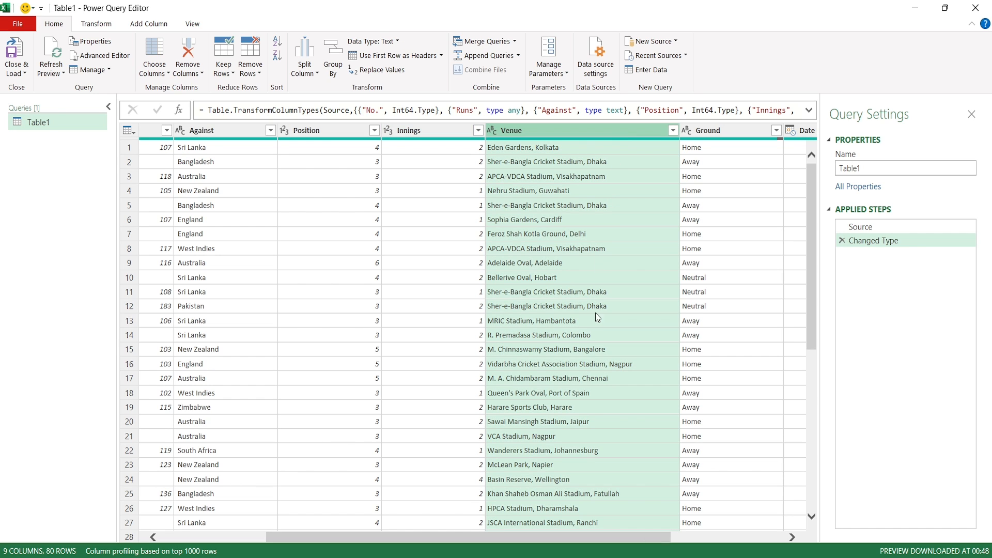
Check the distinct values of the Ground column in its filter list without applying a filter
{"action": "left_click", "coordinate": [731, 131]}
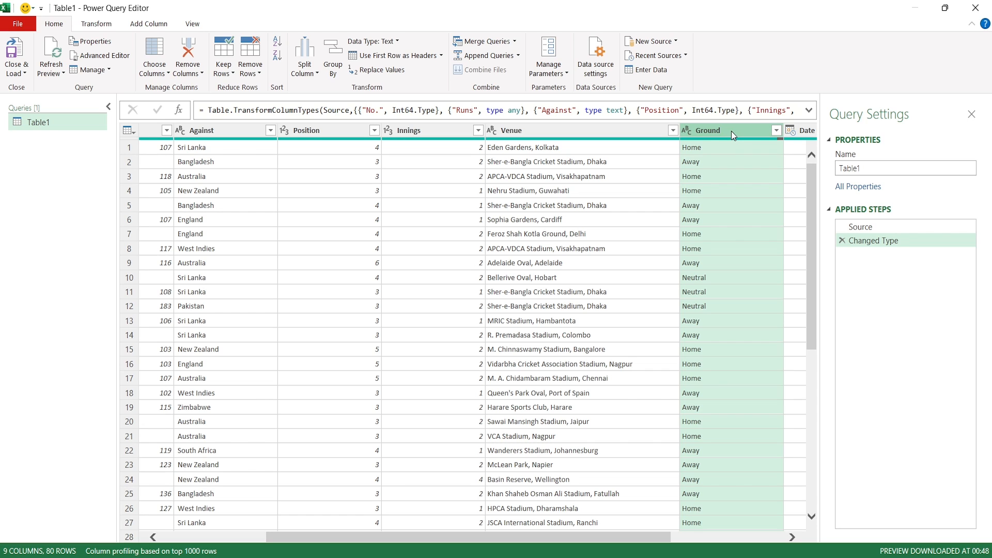
{"action": "left_click", "coordinate": [777, 131]}
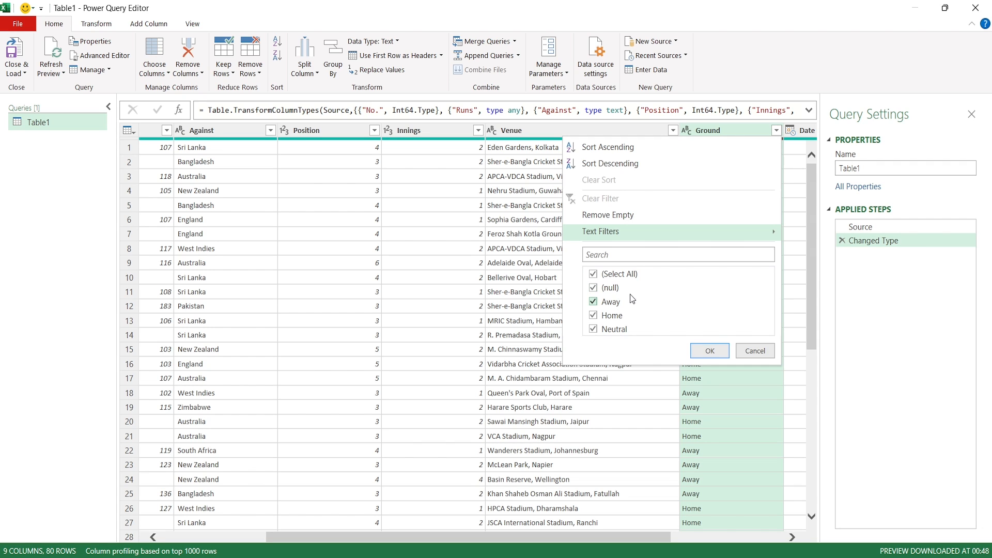
{"action": "left_click", "coordinate": [751, 349]}
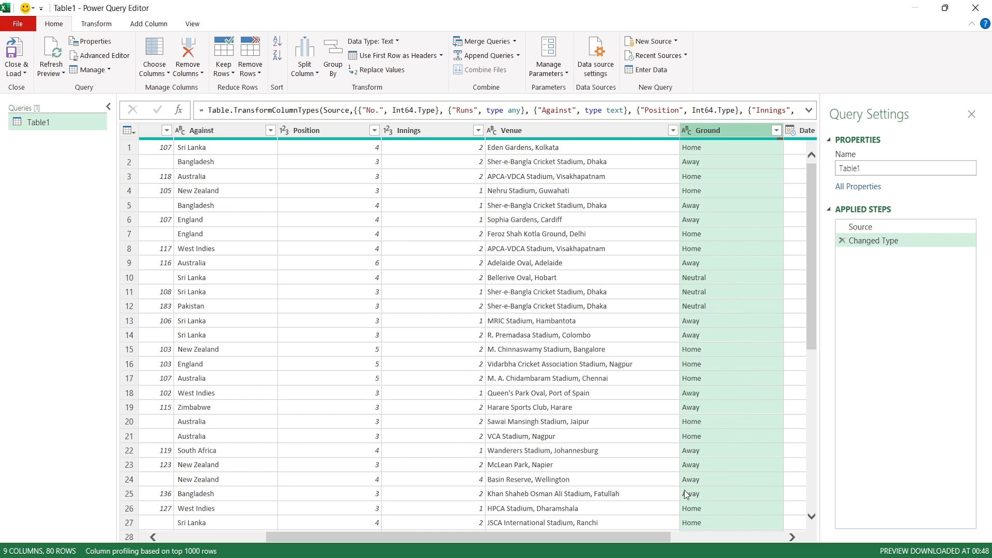
Review the Date column and check the distinct values of the Result column without filtering it
{"action": "left_click_drag", "start_coordinate": [650, 535], "coordinate": [746, 537]}
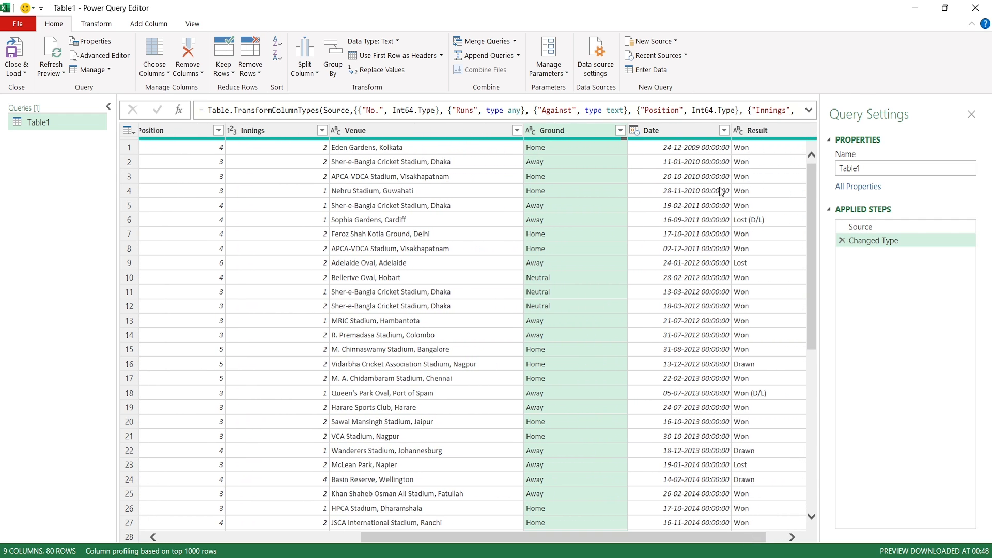
{"action": "left_click", "coordinate": [692, 129]}
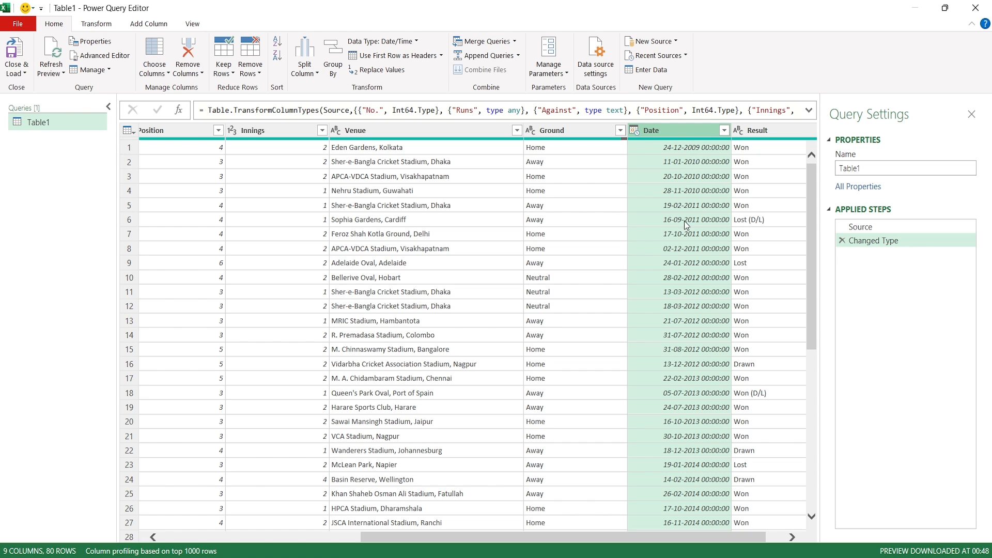
{"action": "left_click_drag", "start_coordinate": [710, 537], "coordinate": [729, 541]}
{"action": "left_click", "coordinate": [764, 131]}
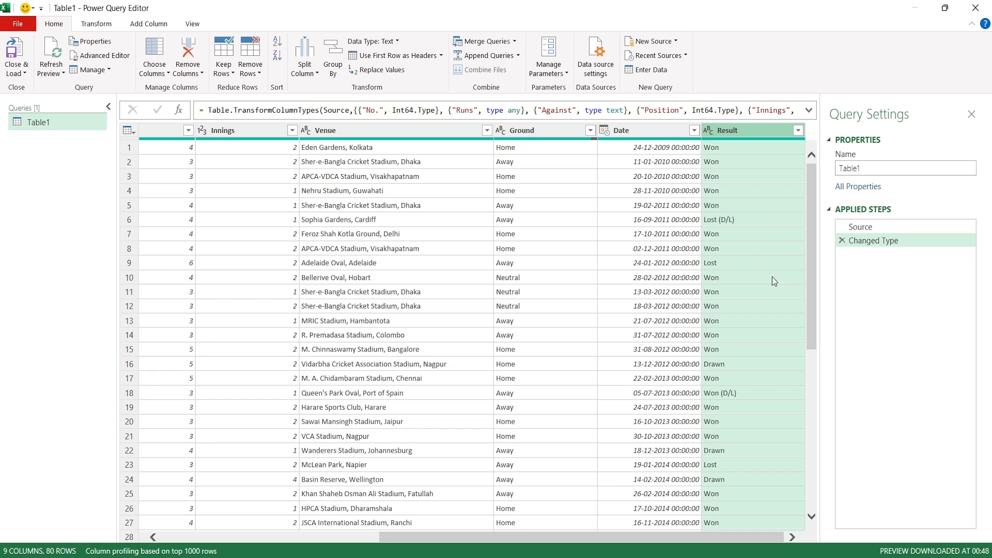
{"action": "left_click", "coordinate": [799, 131]}
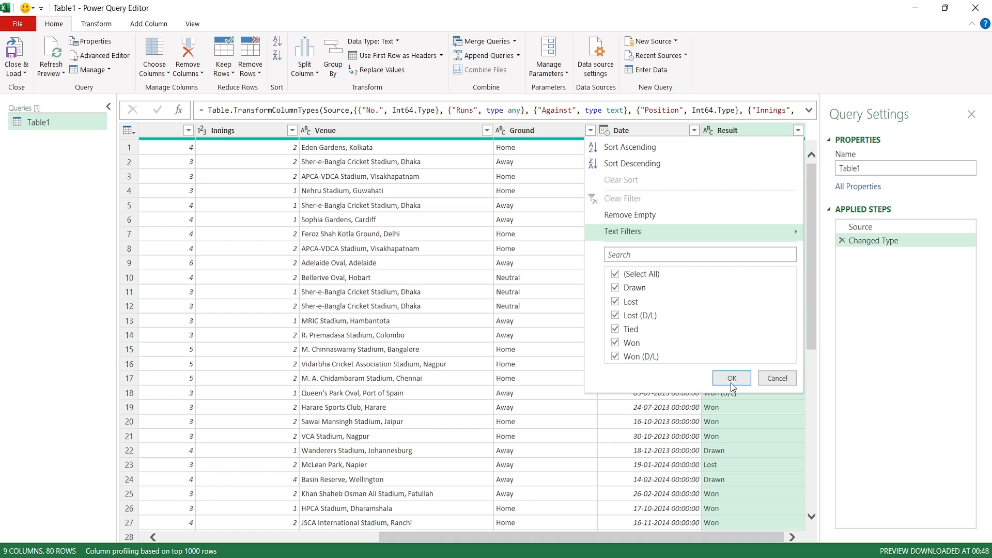
{"action": "left_click", "coordinate": [777, 378]}
{"action": "left_click_drag", "start_coordinate": [626, 537], "coordinate": [343, 532]}
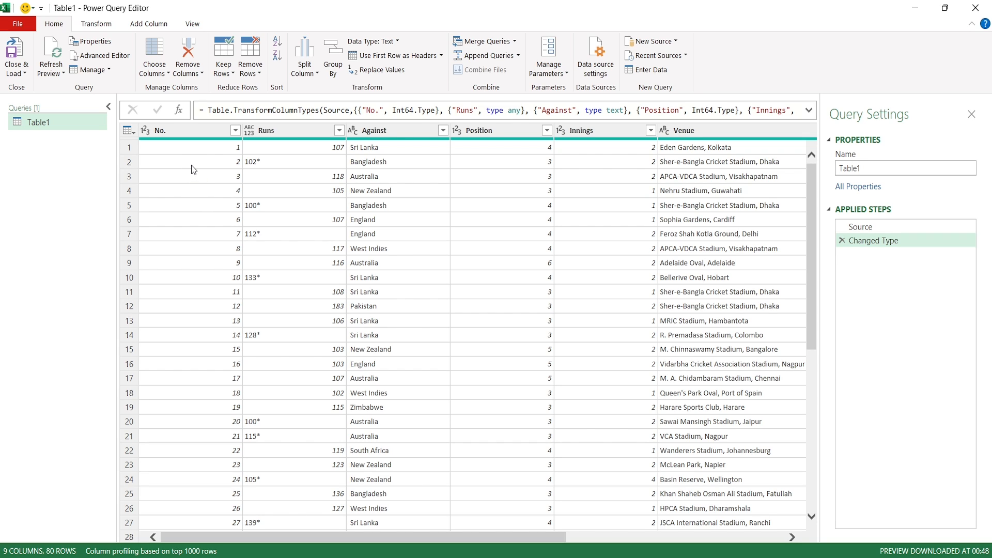
Change the No. column's data type to Text, replacing the current type conversion
{"action": "left_click", "coordinate": [145, 131]}
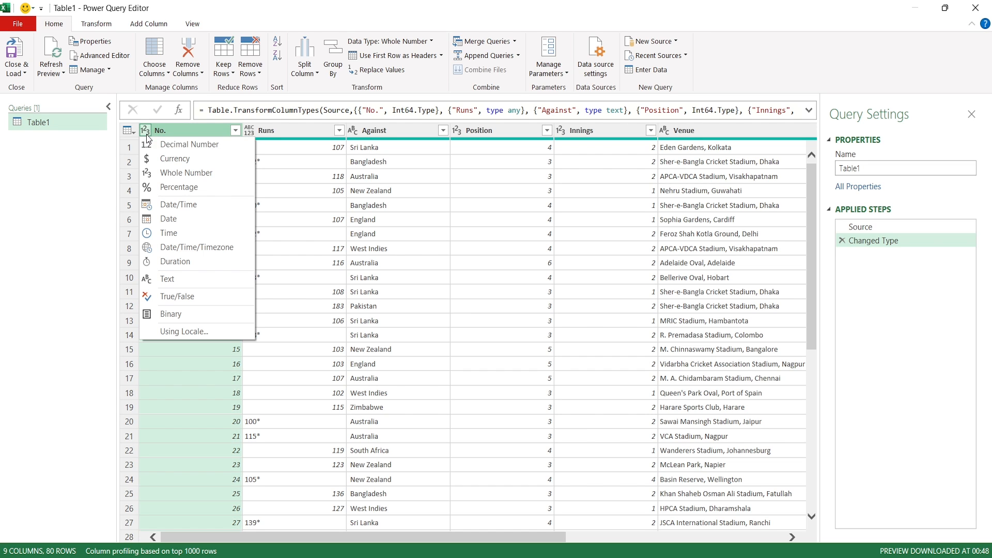
{"action": "left_click", "coordinate": [213, 278]}
{"action": "left_click", "coordinate": [466, 323]}
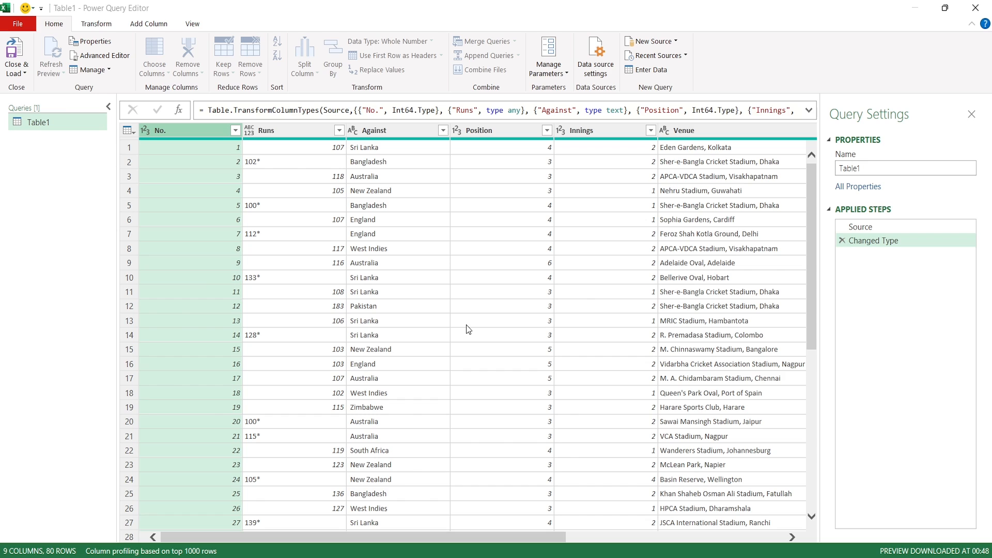
Change the Runs column's data type to Text
{"action": "left_click", "coordinate": [282, 135]}
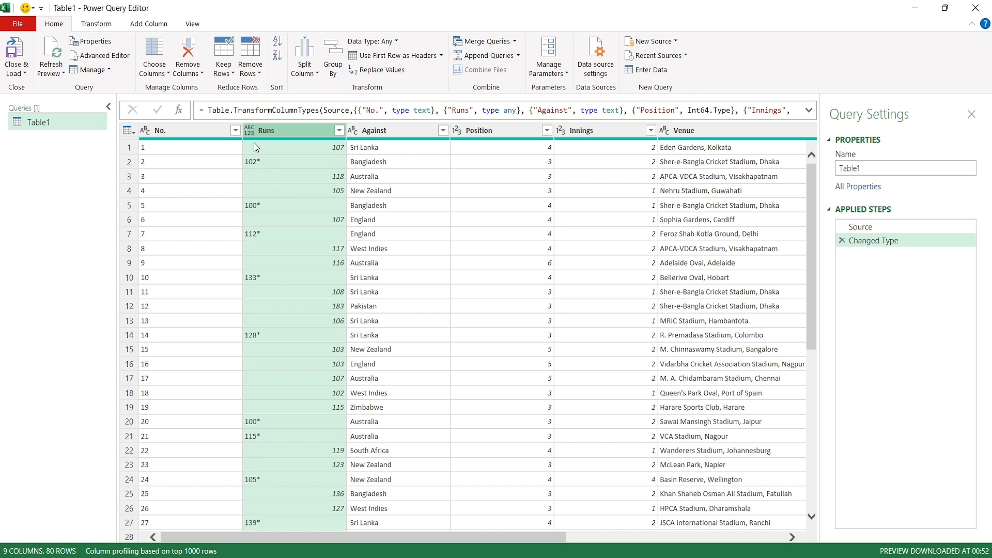
{"action": "left_click", "coordinate": [249, 130]}
{"action": "left_click", "coordinate": [292, 279]}
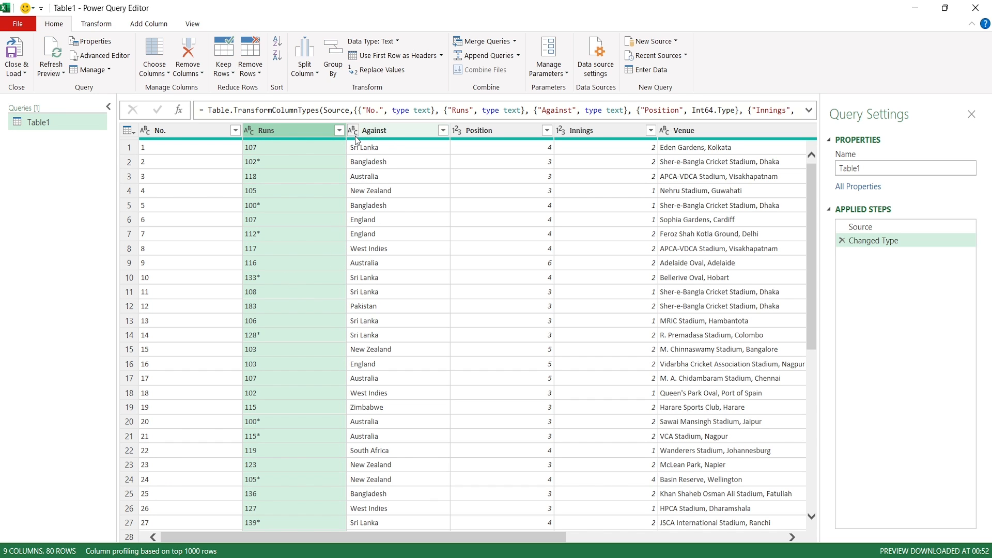
Change the data types of the Position and Innings columns to Text, replacing their current type conversions
{"action": "left_click", "coordinate": [393, 137]}
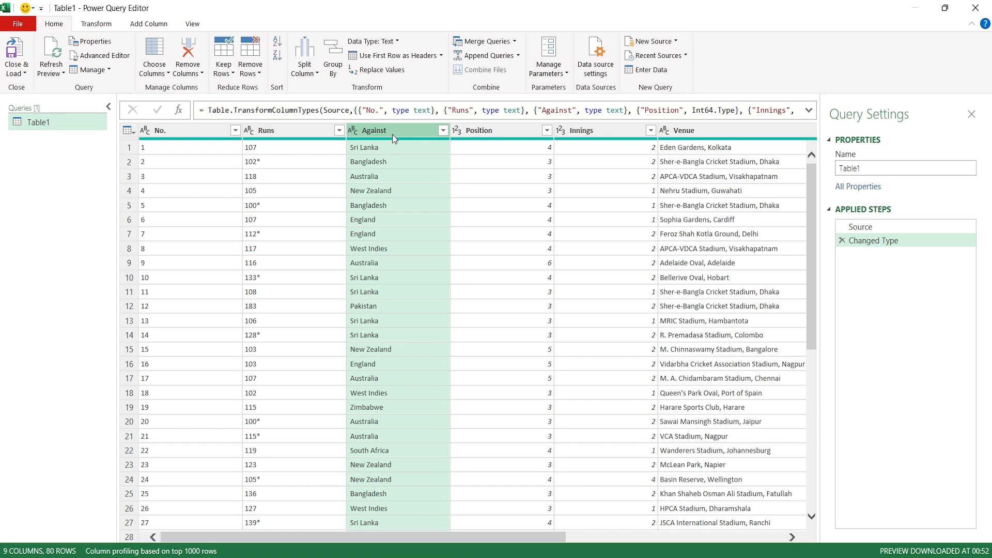
{"action": "left_click", "coordinate": [494, 139]}
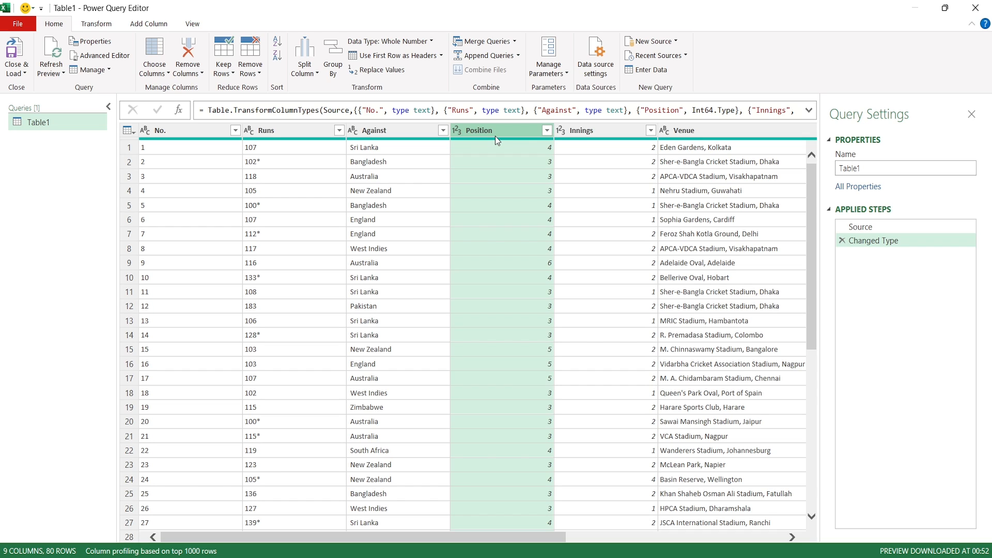
{"action": "left_click", "coordinate": [458, 133]}
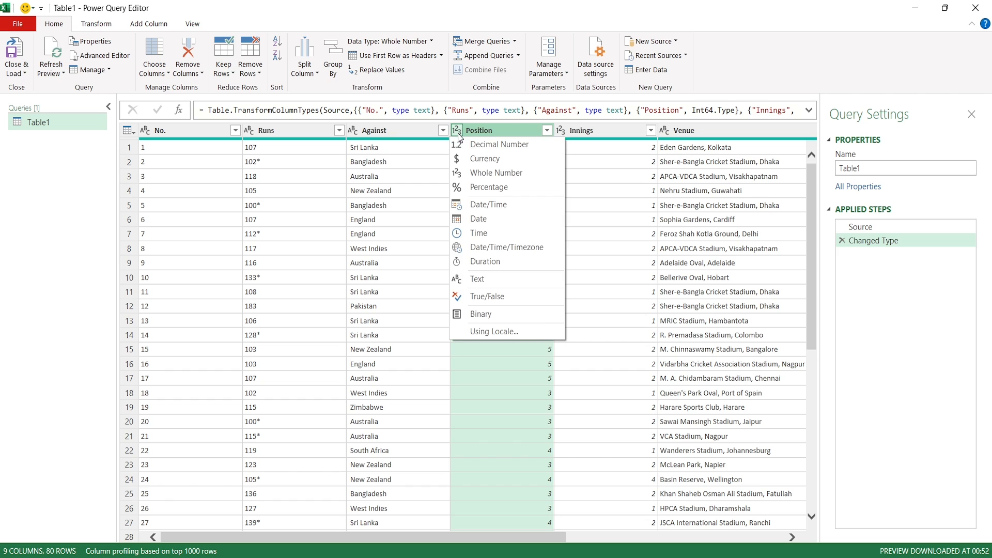
{"action": "left_click", "coordinate": [495, 278]}
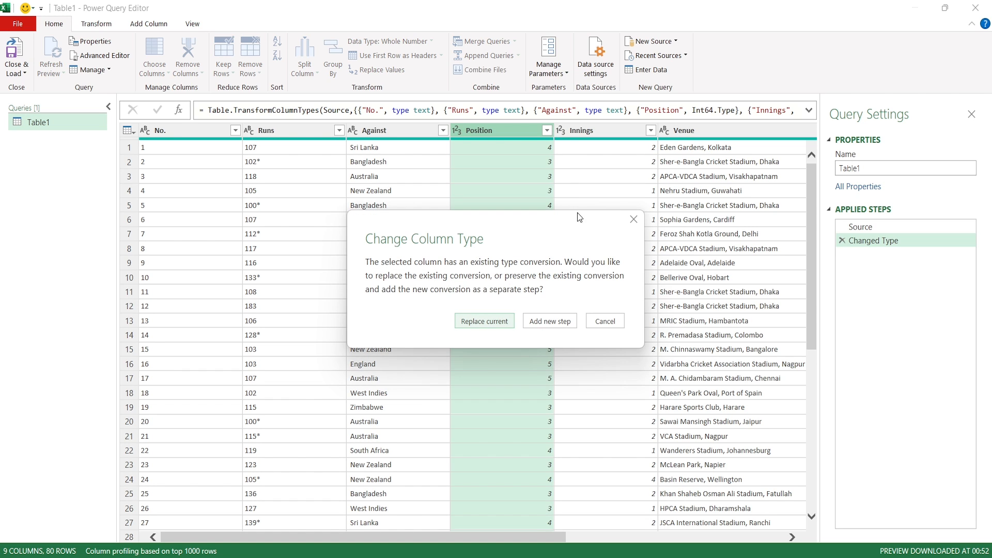
{"action": "left_click", "coordinate": [483, 321]}
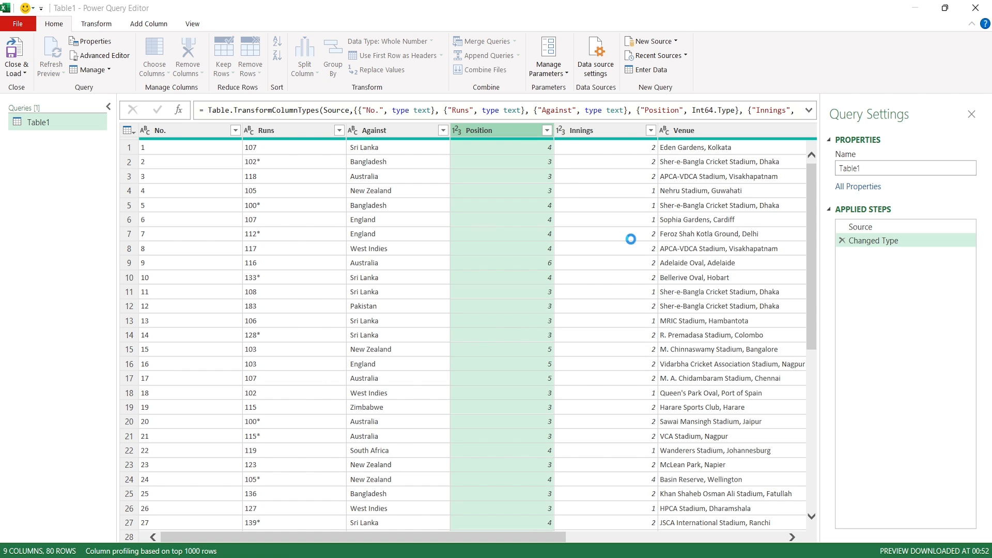
{"action": "left_click", "coordinate": [563, 130]}
{"action": "left_click", "coordinate": [627, 279]}
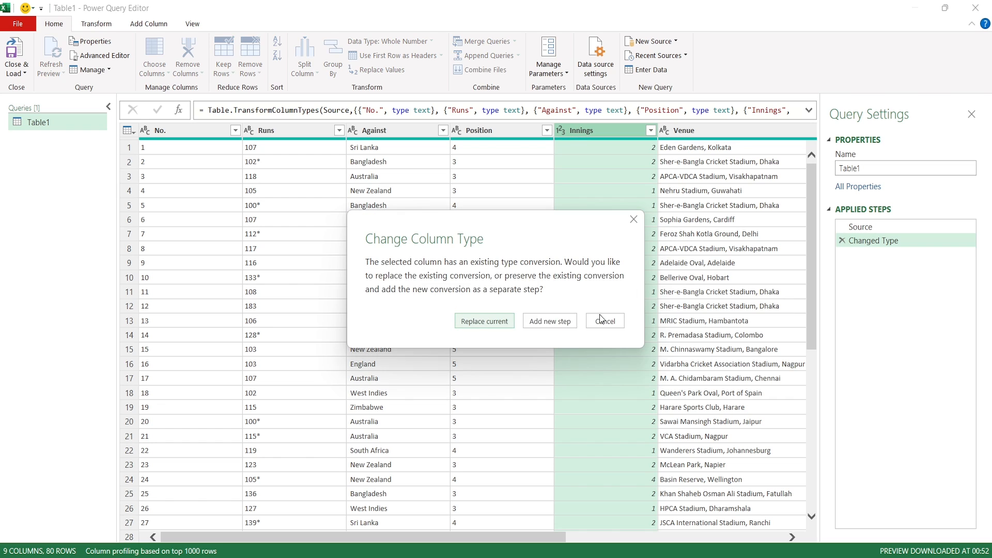
{"action": "left_click", "coordinate": [485, 320]}
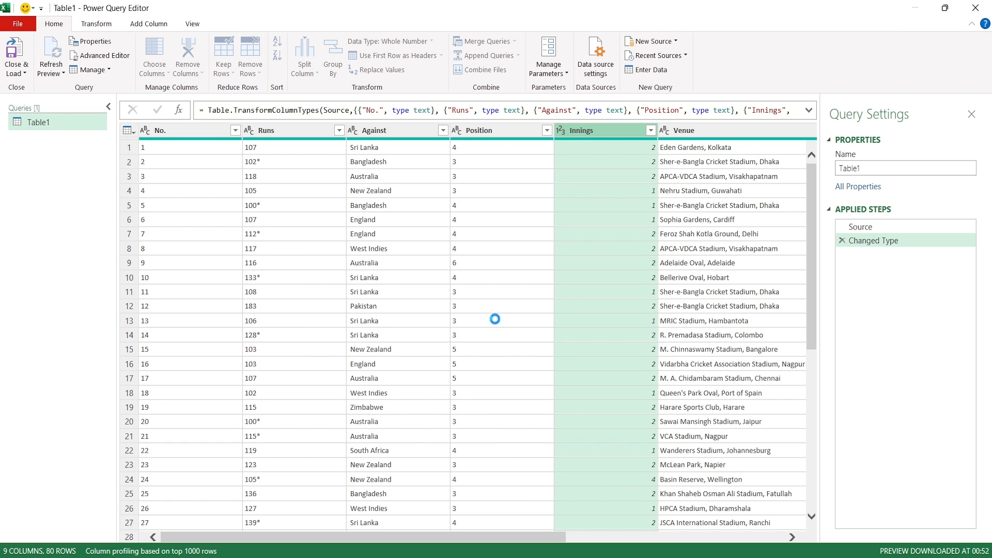
Review the Venue column and set the Ground column's data type to Text
{"action": "left_click", "coordinate": [693, 135]}
{"action": "left_click_drag", "start_coordinate": [575, 540], "coordinate": [766, 537]}
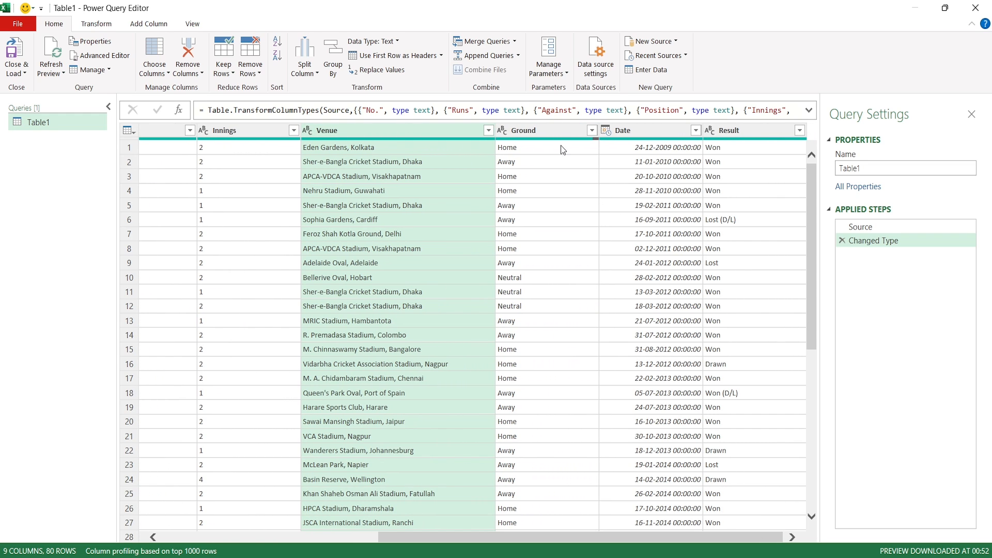
{"action": "left_click", "coordinate": [549, 129]}
{"action": "left_click", "coordinate": [500, 130]}
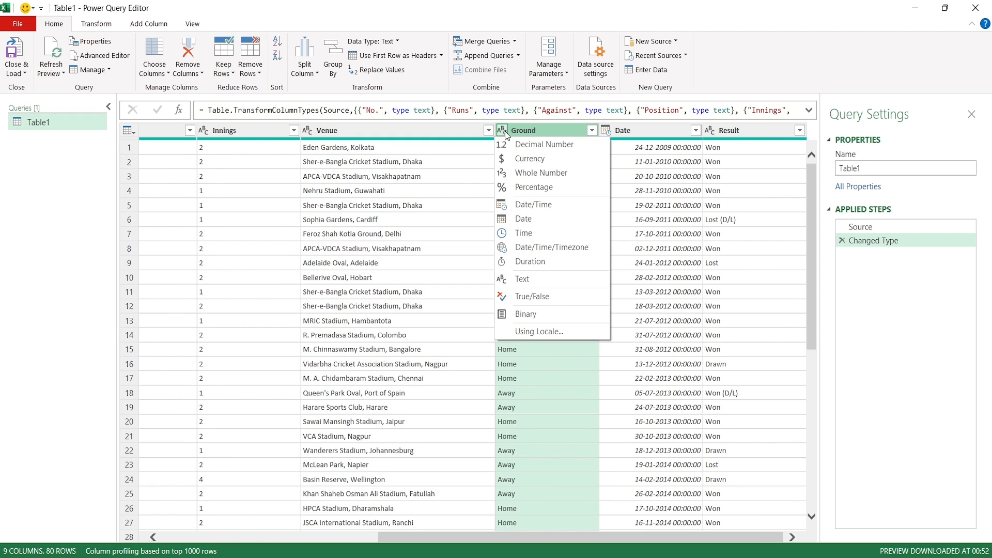
{"action": "left_click", "coordinate": [574, 280]}
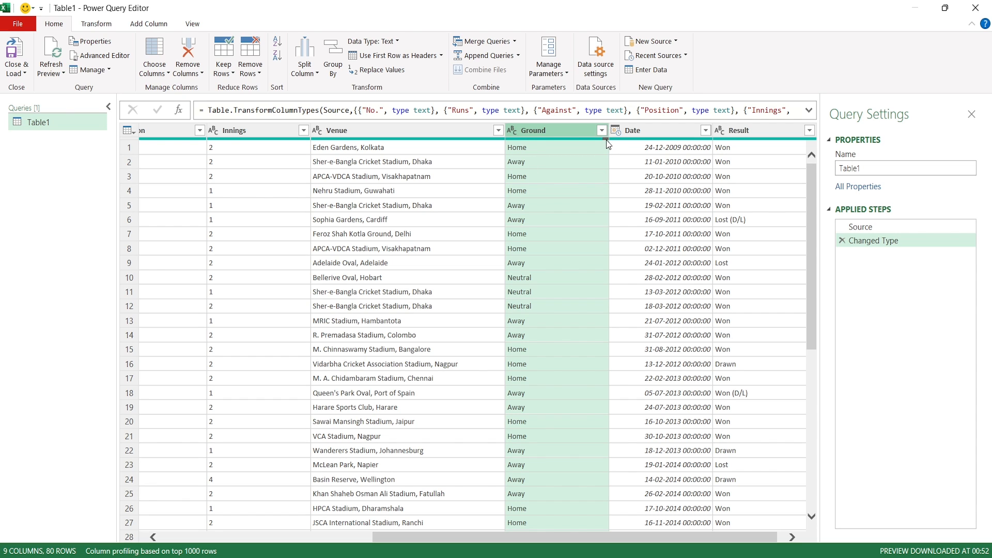
Replace the null values in the Ground column with "Unknown"
{"action": "mouse_move", "coordinate": [606, 141]}
{"action": "right_click", "coordinate": [571, 131]}
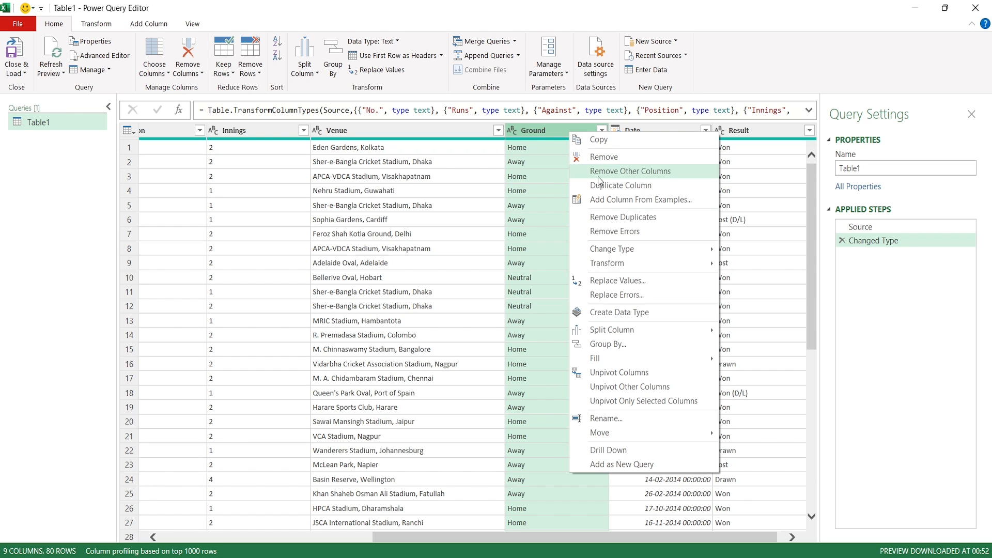
{"action": "left_click", "coordinate": [640, 280]}
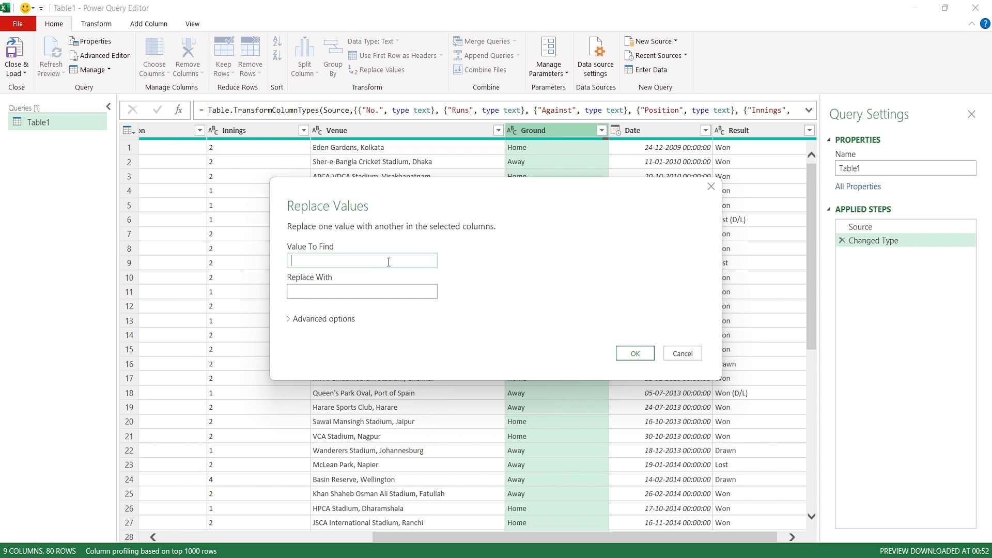
{"action": "type", "text": "null"}
{"action": "left_click", "coordinate": [349, 295]}
{"action": "type", "text": "U"}
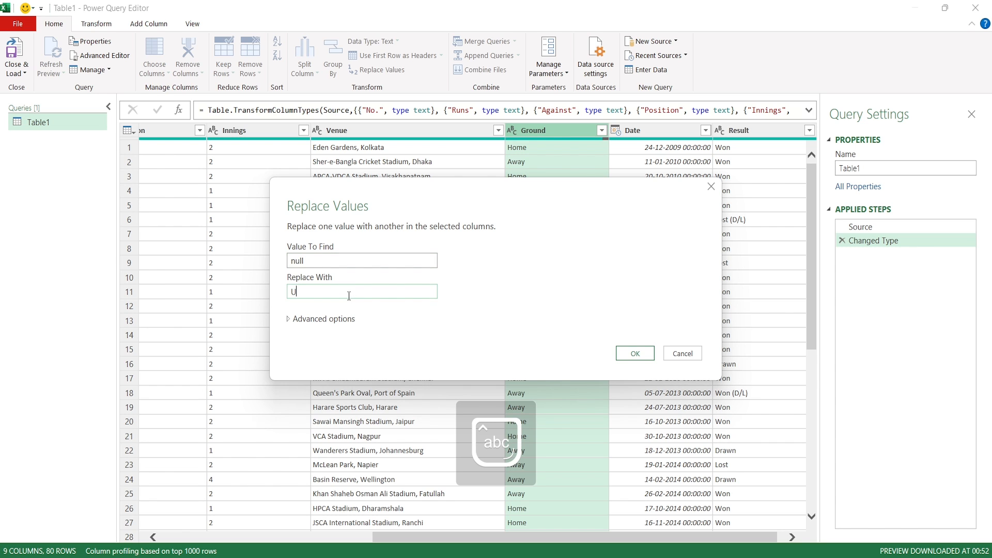
{"action": "type", "text": "nknown"}
{"action": "left_click", "coordinate": [635, 353]}
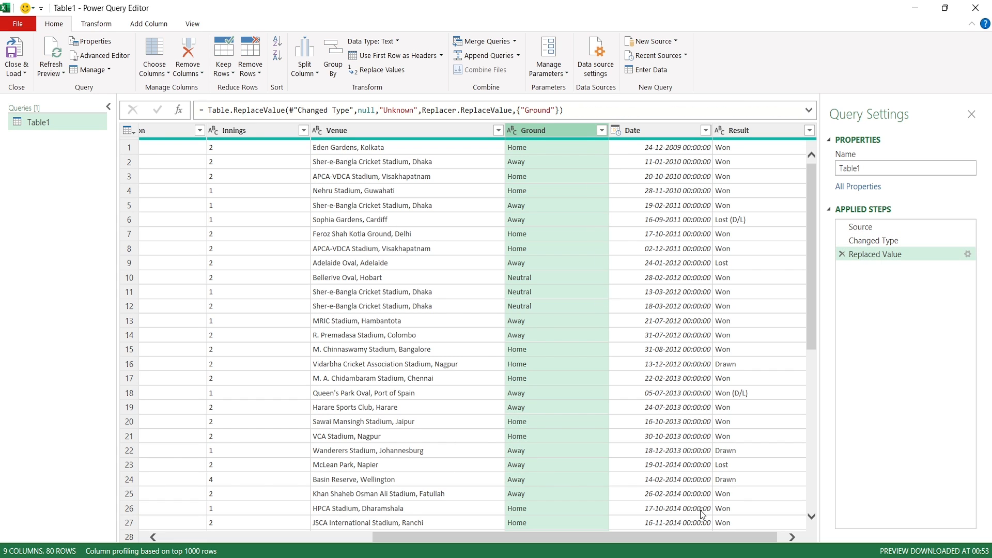
Change the Date column's data type to Date
{"action": "scroll", "coordinate": [710, 536], "scroll_direction": "right", "scroll_amount": 1}
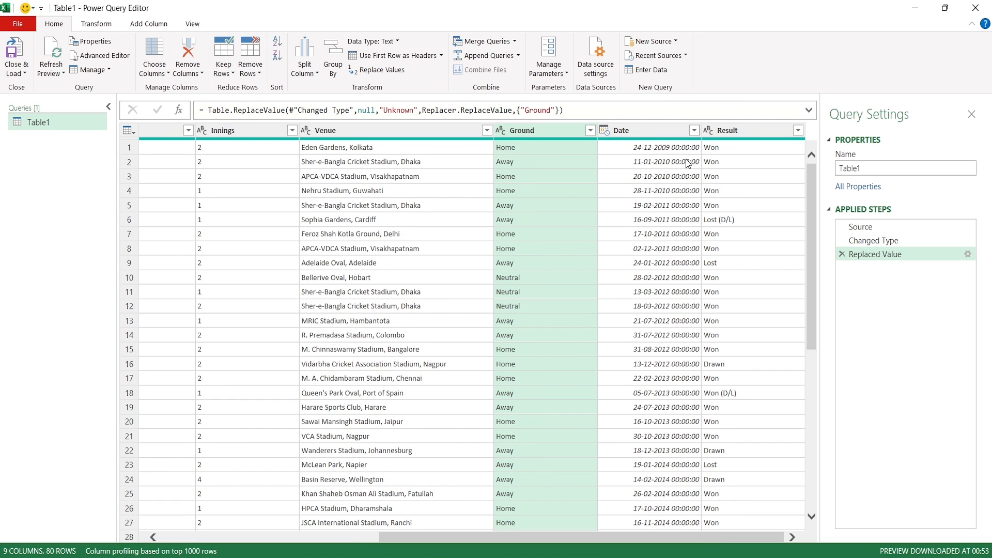
{"action": "left_click", "coordinate": [604, 130]}
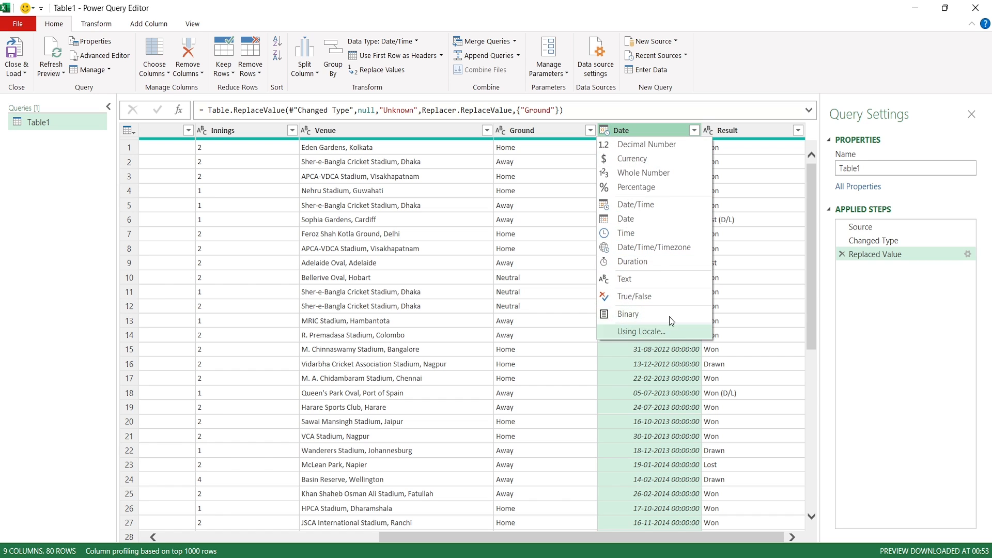
{"action": "left_click", "coordinate": [659, 222]}
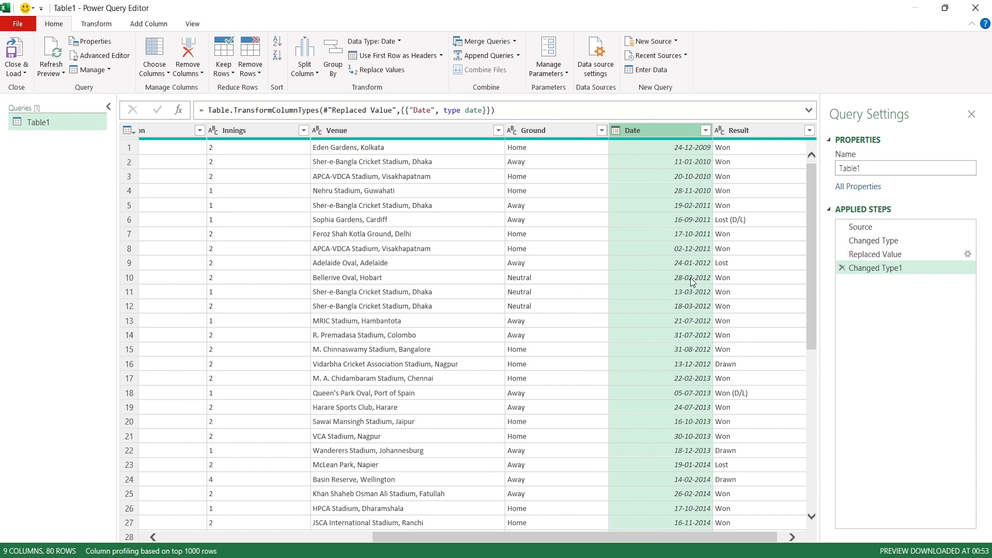
Check the Result column and look back over the table's other columns and their data types
{"action": "left_click", "coordinate": [754, 130]}
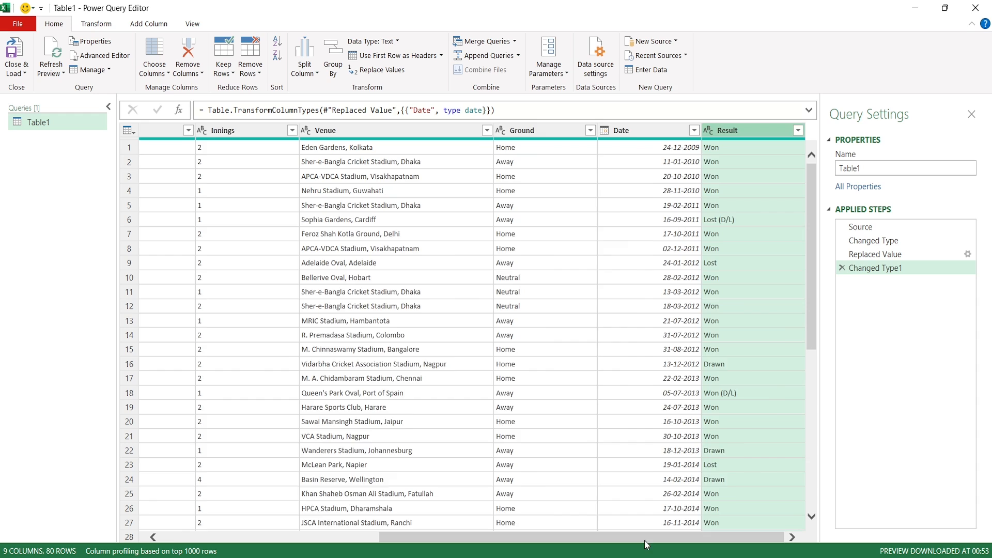
{"action": "left_click_drag", "start_coordinate": [646, 537], "coordinate": [429, 537]}
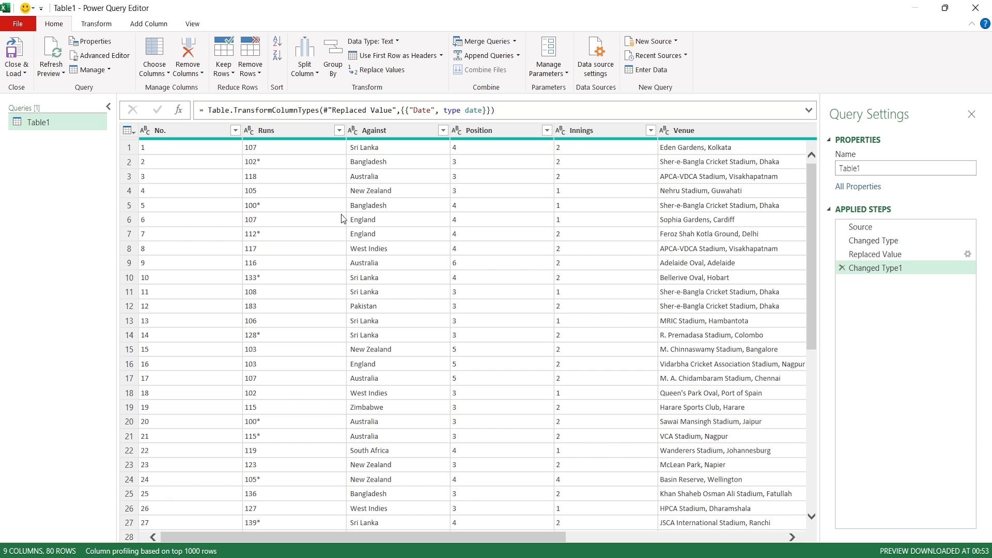
{"action": "left_click", "coordinate": [664, 421]}
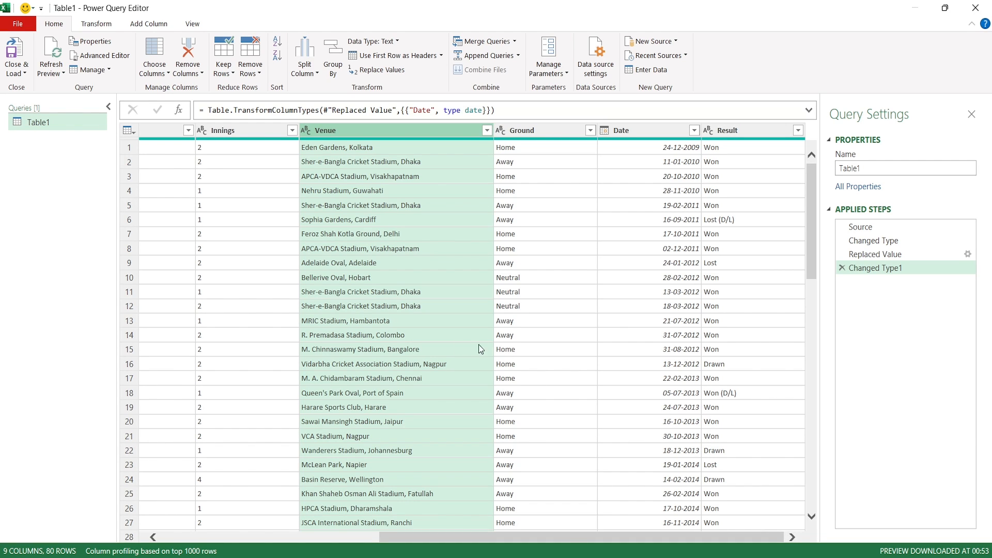
{"action": "left_click_drag", "start_coordinate": [429, 537], "coordinate": [209, 537]}
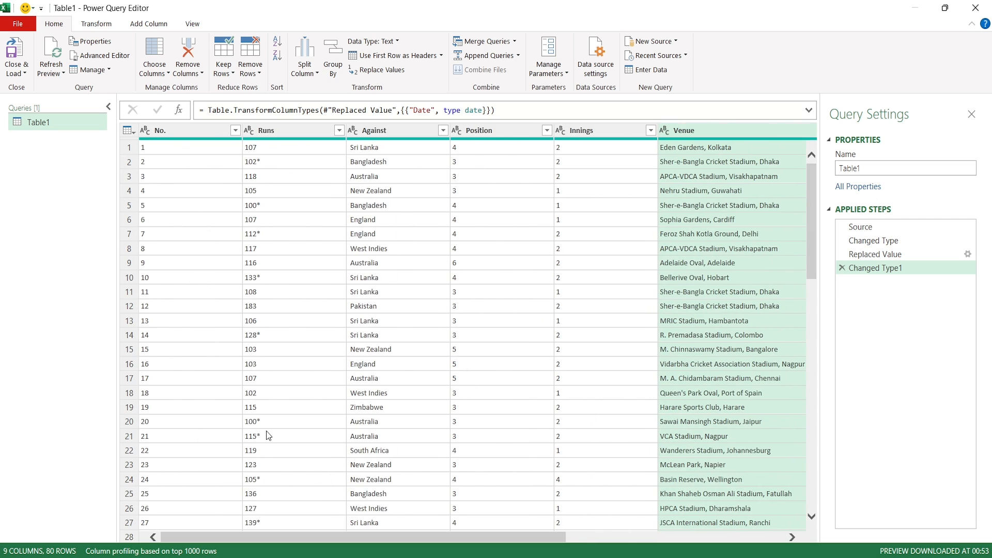
Turn on column quality, column distribution and column profile for the data preview, and show the No. column's profile
{"action": "left_click", "coordinate": [199, 29]}
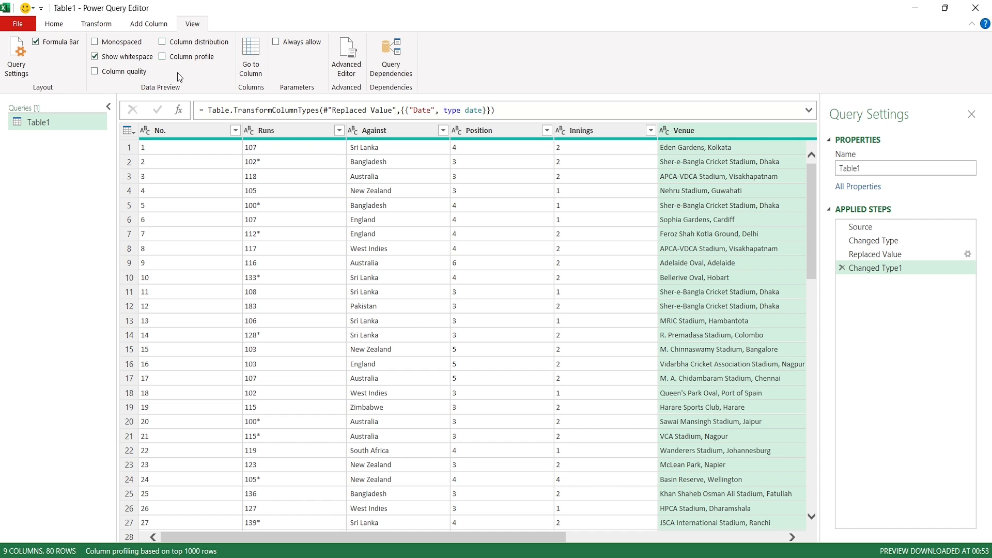
{"action": "left_click", "coordinate": [96, 74]}
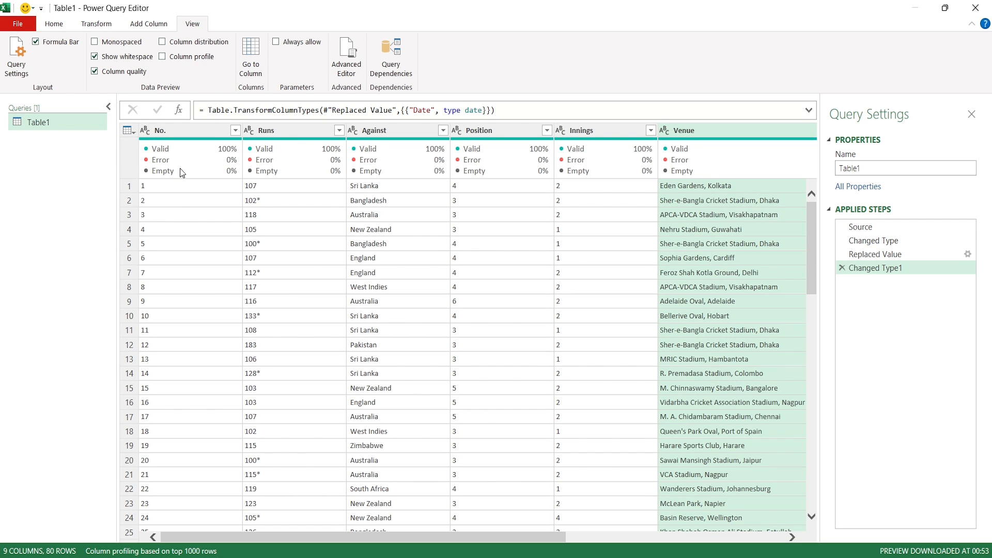
{"action": "mouse_move", "coordinate": [180, 172]}
{"action": "left_click", "coordinate": [163, 42]}
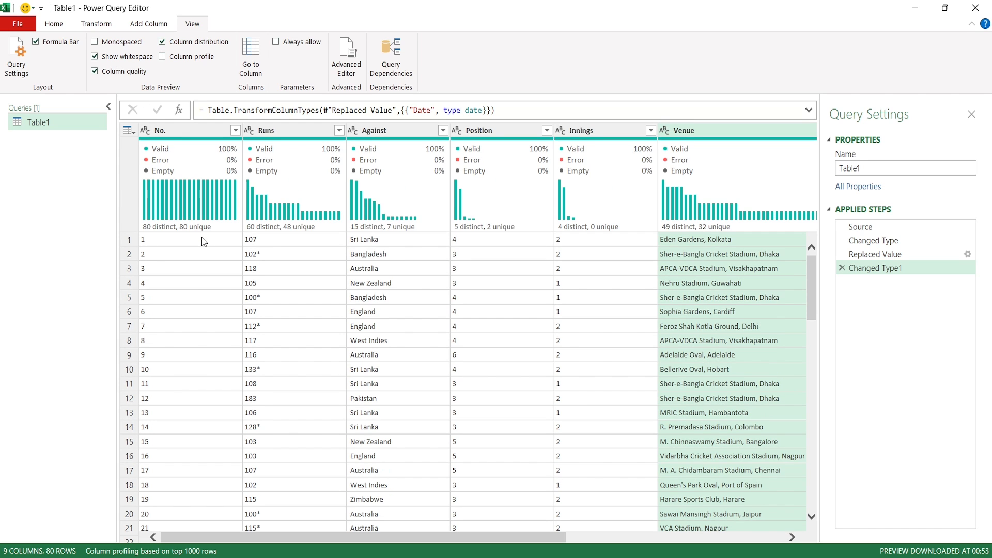
{"action": "mouse_move", "coordinate": [189, 228]}
{"action": "left_click", "coordinate": [163, 57]}
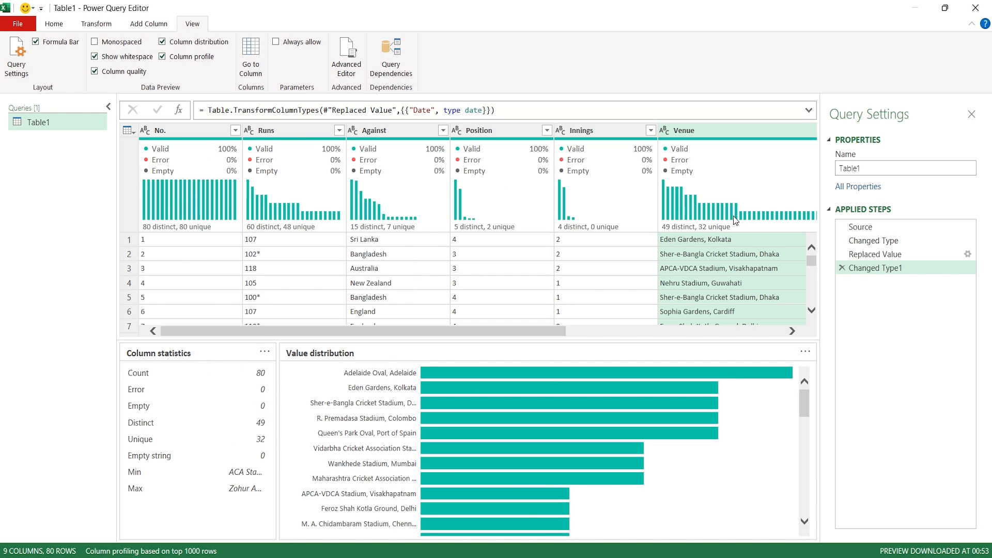
{"action": "left_click", "coordinate": [197, 131]}
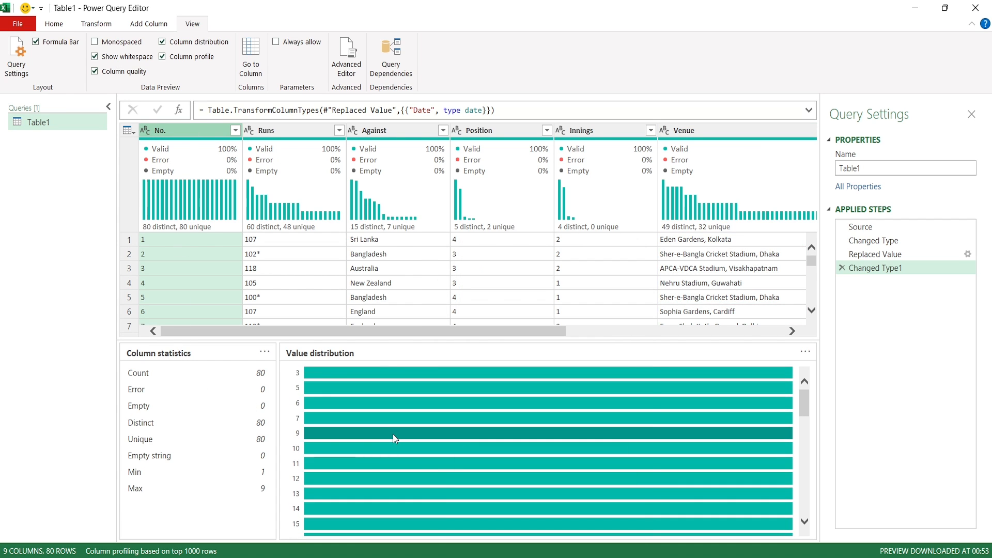
Base the column profiling on the entire data set instead of the top 1000 rows
{"action": "left_click", "coordinate": [290, 239]}
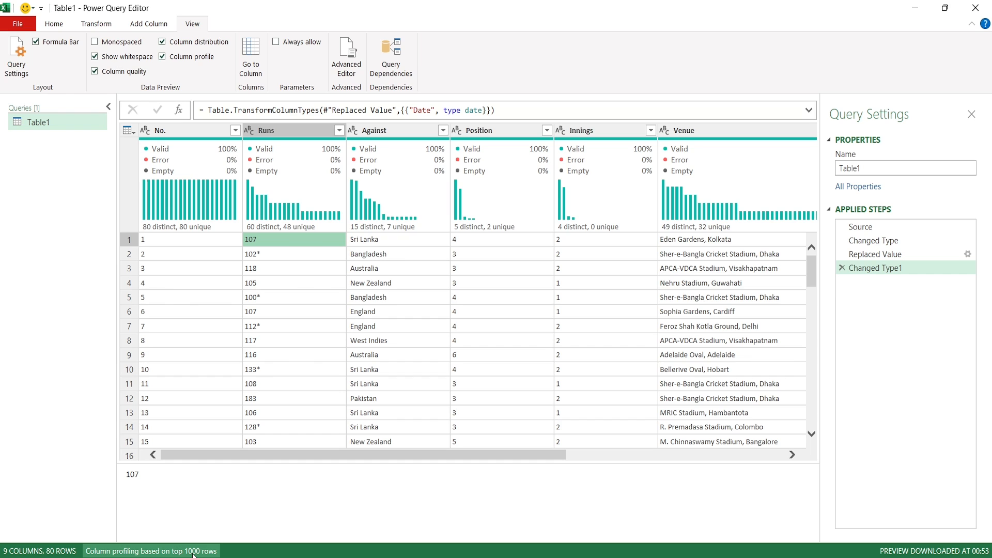
{"action": "left_click", "coordinate": [192, 553]}
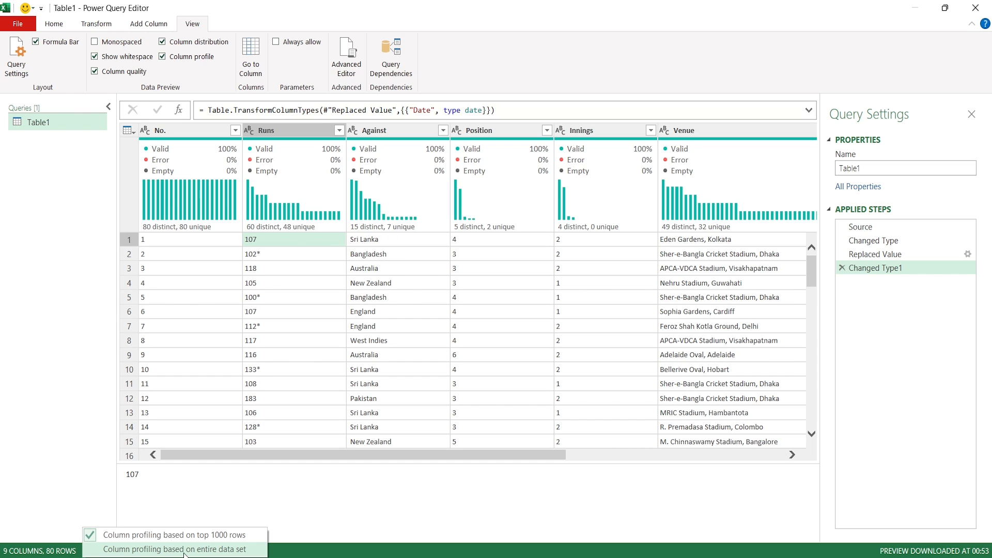
{"action": "left_click", "coordinate": [185, 552]}
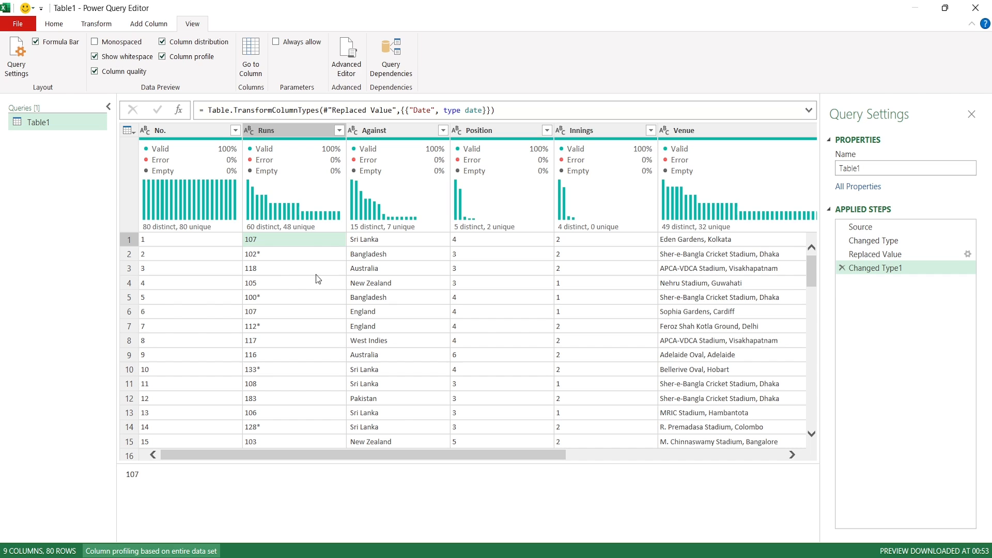
Examine the column profiles of Runs and No. and the distinct and unique values of the Against column
{"action": "left_click", "coordinate": [165, 58]}
{"action": "left_click", "coordinate": [164, 57]}
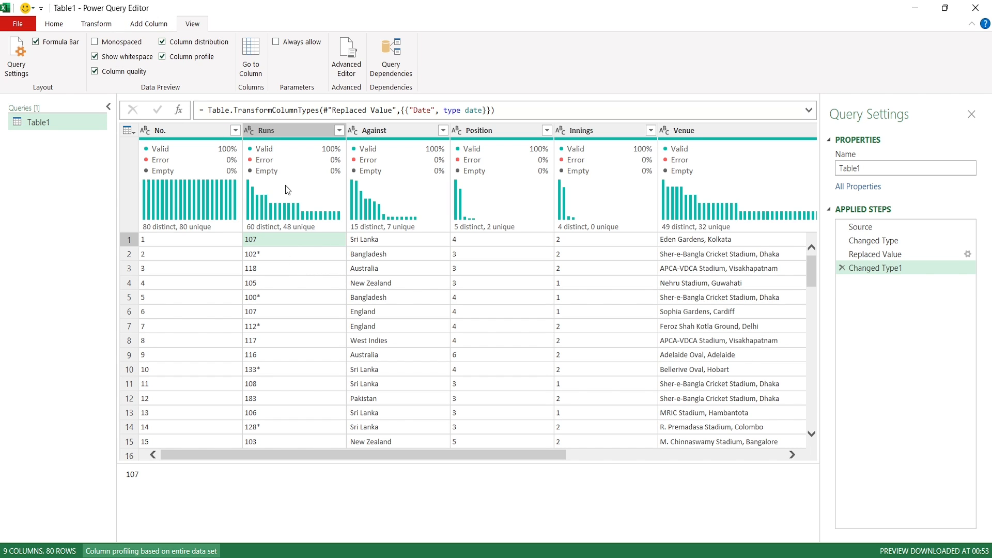
{"action": "left_click", "coordinate": [291, 130]}
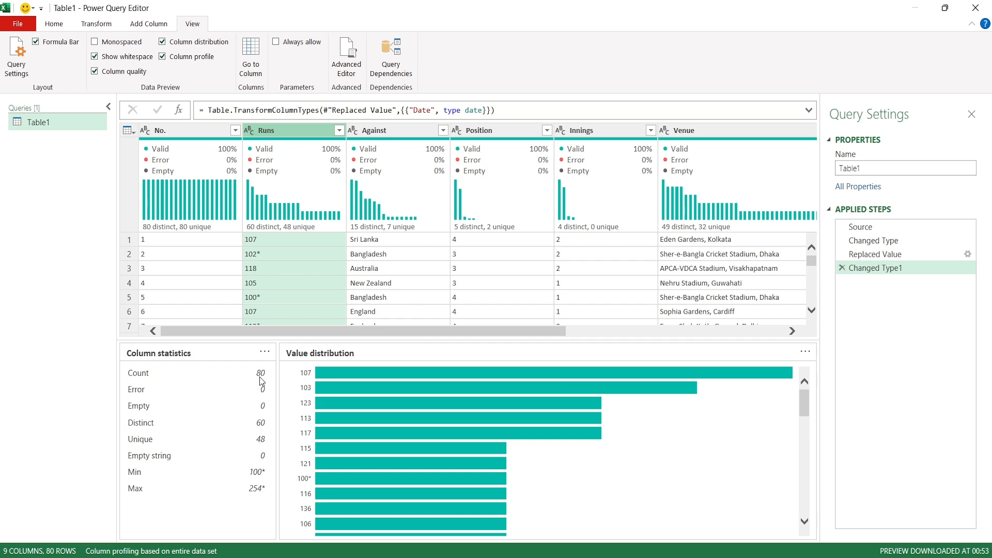
{"action": "left_click", "coordinate": [185, 139]}
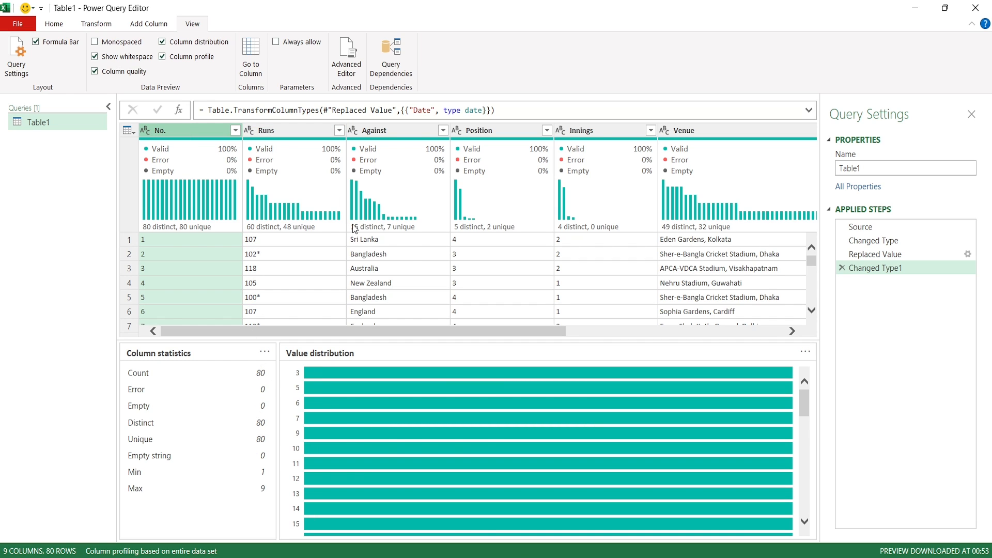
{"action": "mouse_move", "coordinate": [355, 229]}
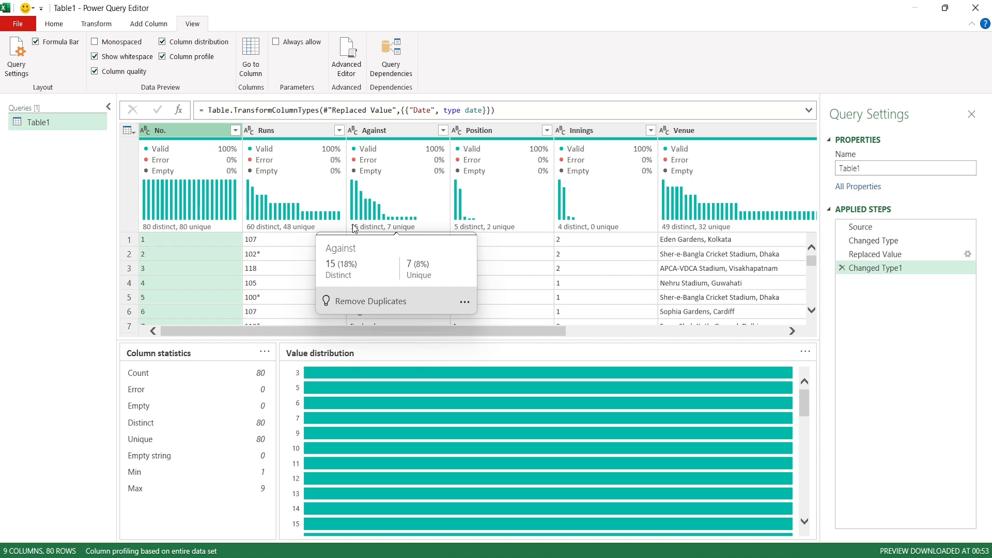
Turn off column profile, column distribution and column quality for the data preview
{"action": "left_click_drag", "start_coordinate": [318, 331], "coordinate": [298, 341]}
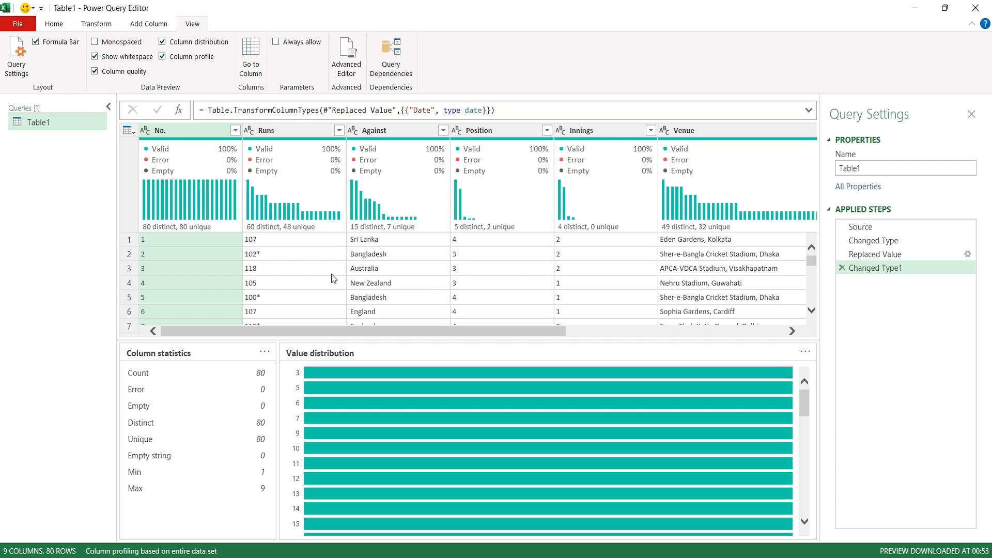
{"action": "left_click", "coordinate": [163, 56]}
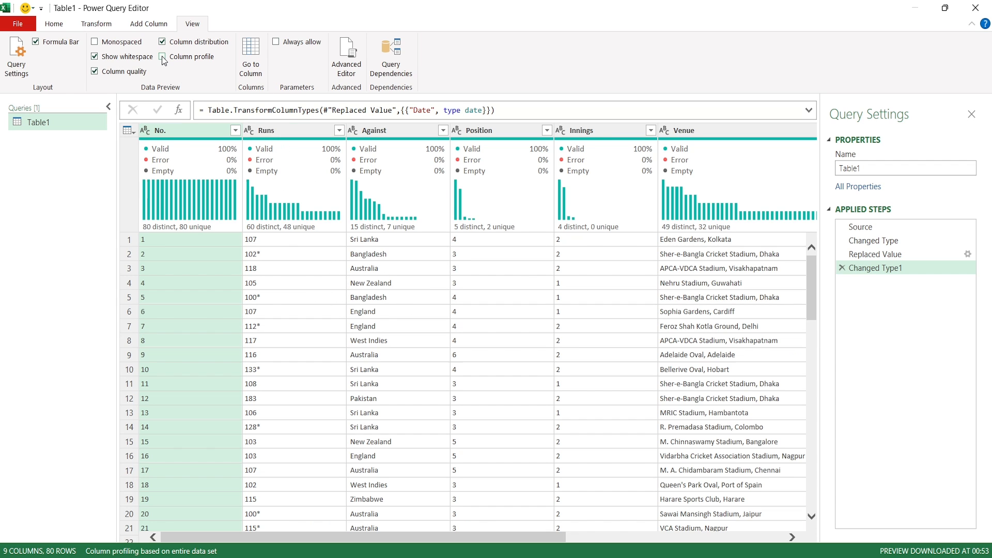
{"action": "left_click", "coordinate": [162, 41]}
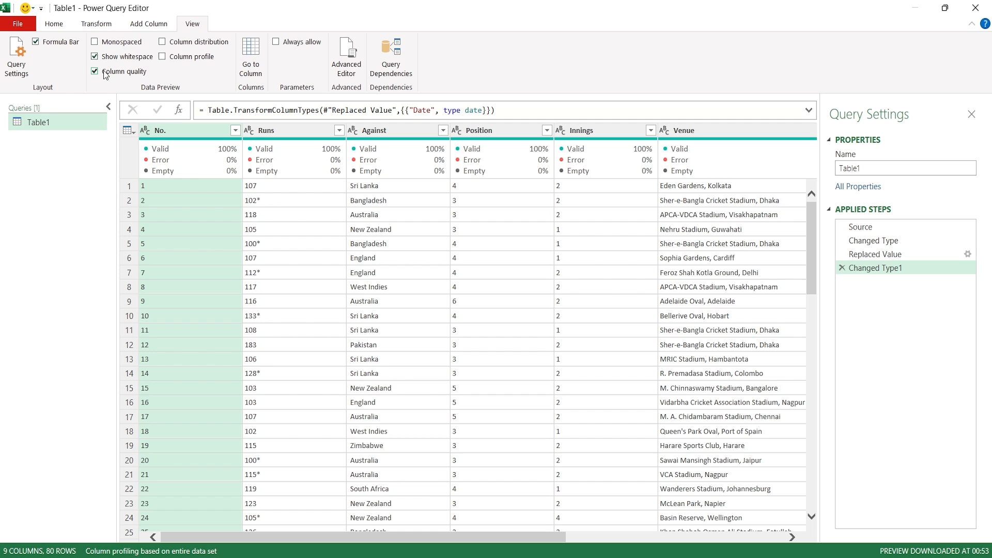
{"action": "left_click", "coordinate": [94, 72]}
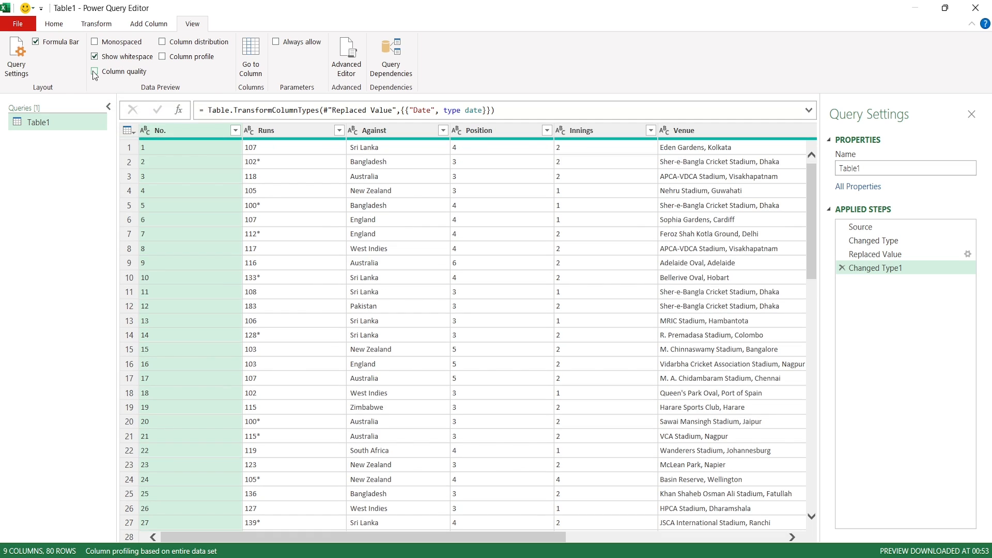
Examine the Runs column's values, comparing entries that carry an asterisk with those that are plain numbers
{"action": "left_click", "coordinate": [300, 135]}
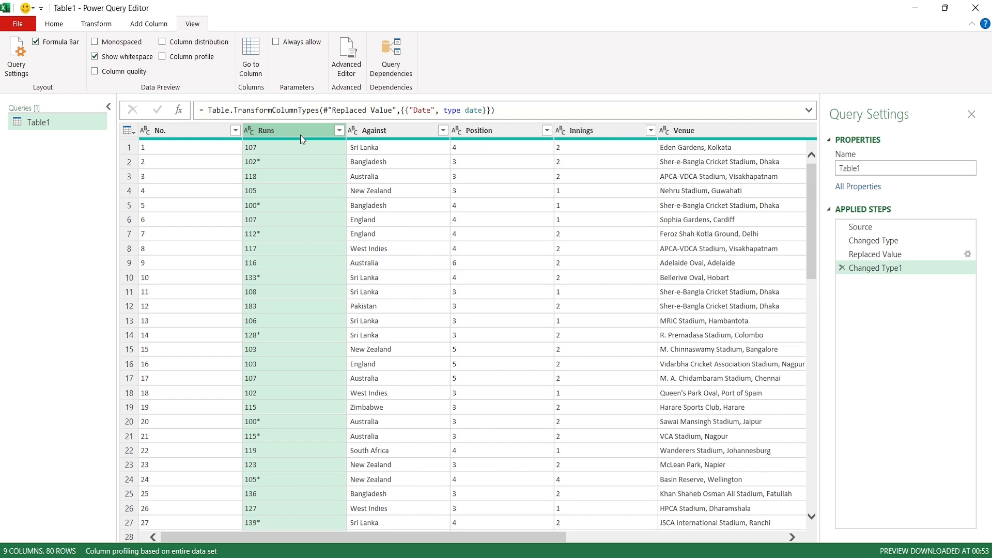
{"action": "left_click", "coordinate": [266, 165]}
{"action": "left_click", "coordinate": [287, 205]}
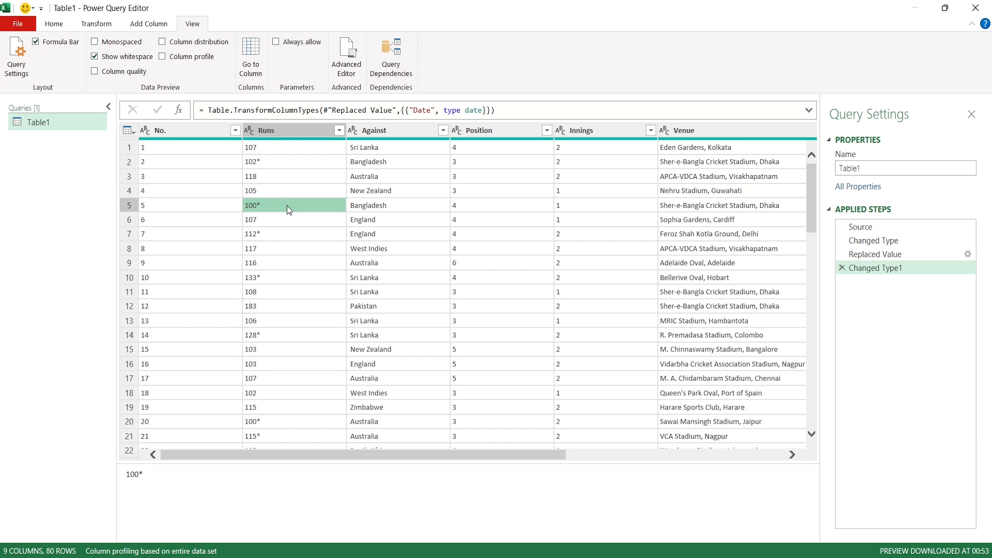
{"action": "left_click", "coordinate": [287, 235]}
{"action": "left_click", "coordinate": [286, 278]}
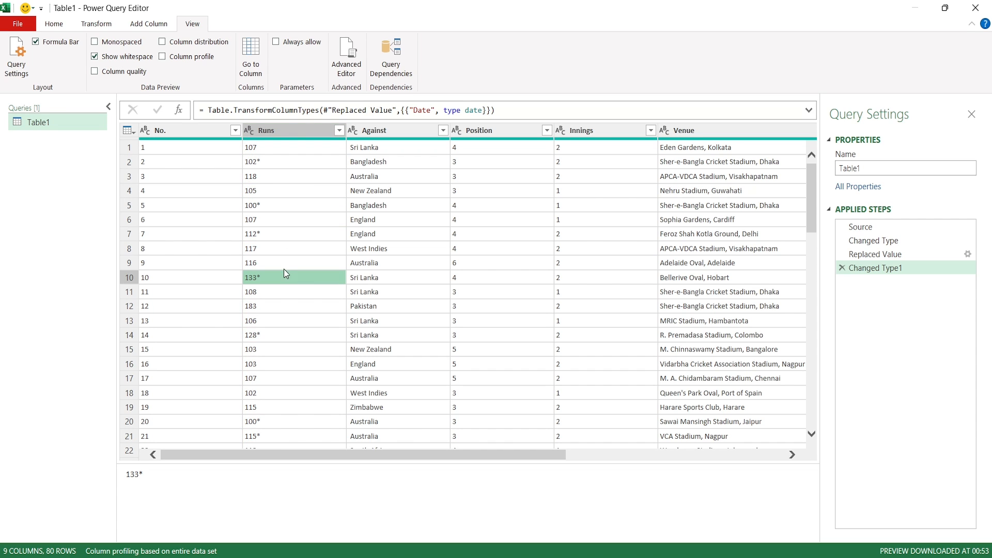
{"action": "left_click", "coordinate": [281, 249]}
{"action": "left_click", "coordinate": [282, 262]}
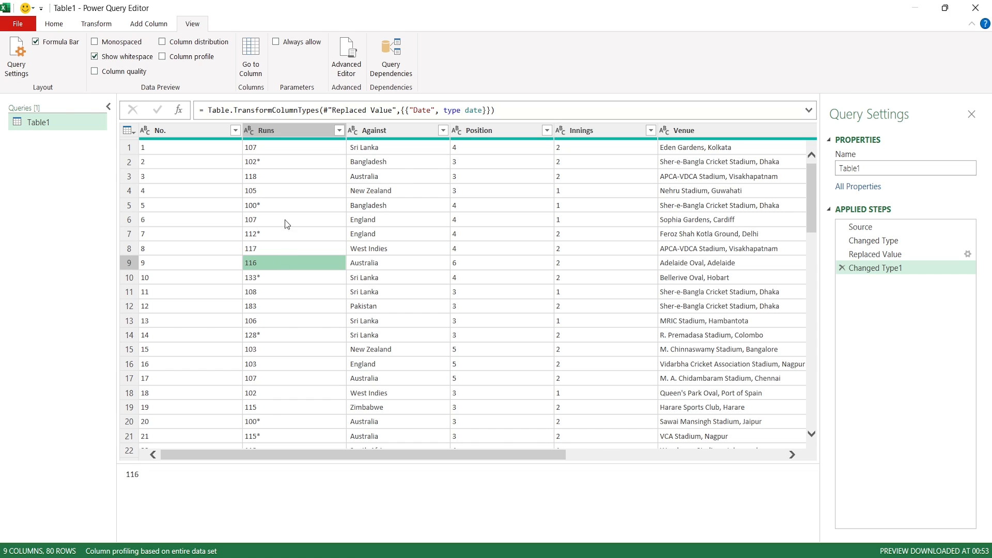
{"action": "left_click", "coordinate": [288, 176]}
{"action": "left_click", "coordinate": [284, 191]}
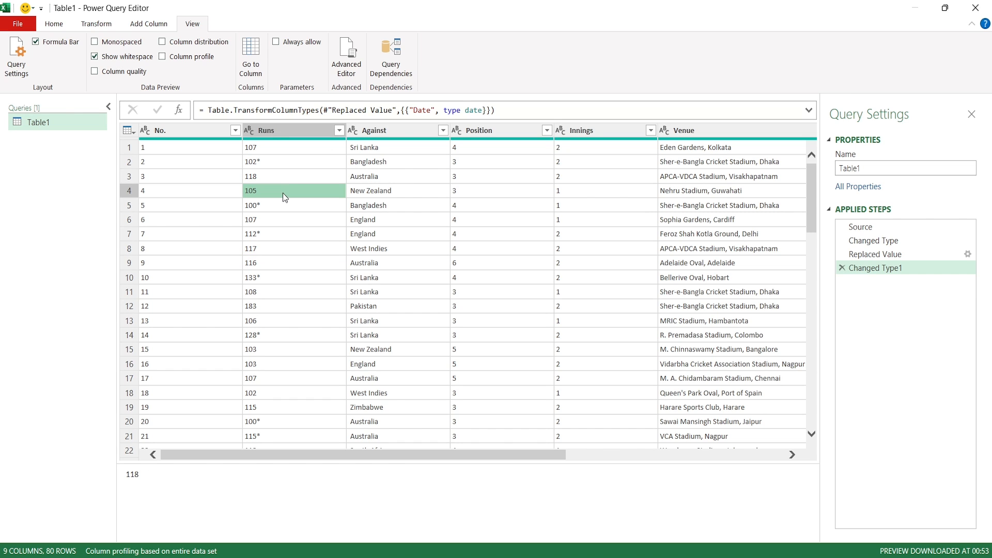
{"action": "left_click", "coordinate": [281, 162]}
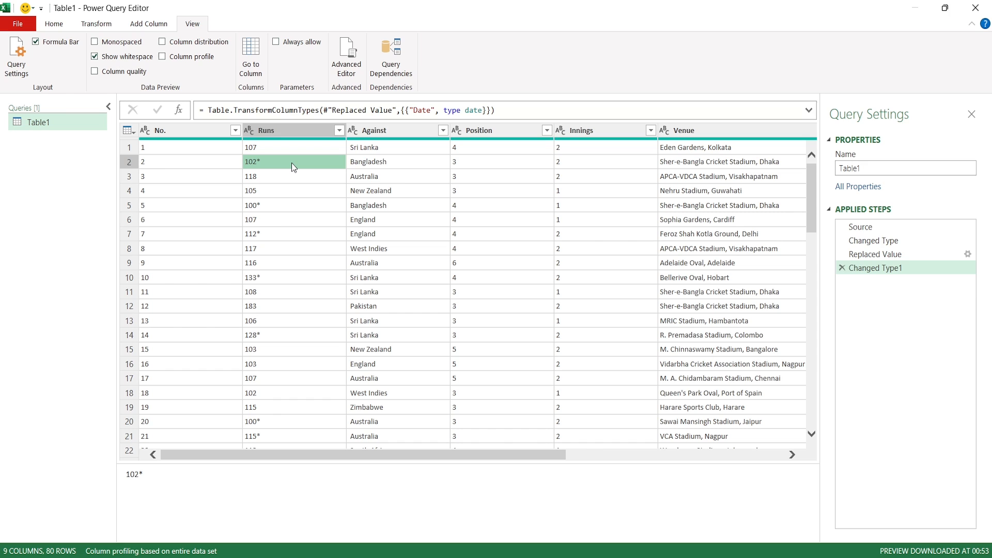
{"action": "left_click", "coordinate": [284, 147]}
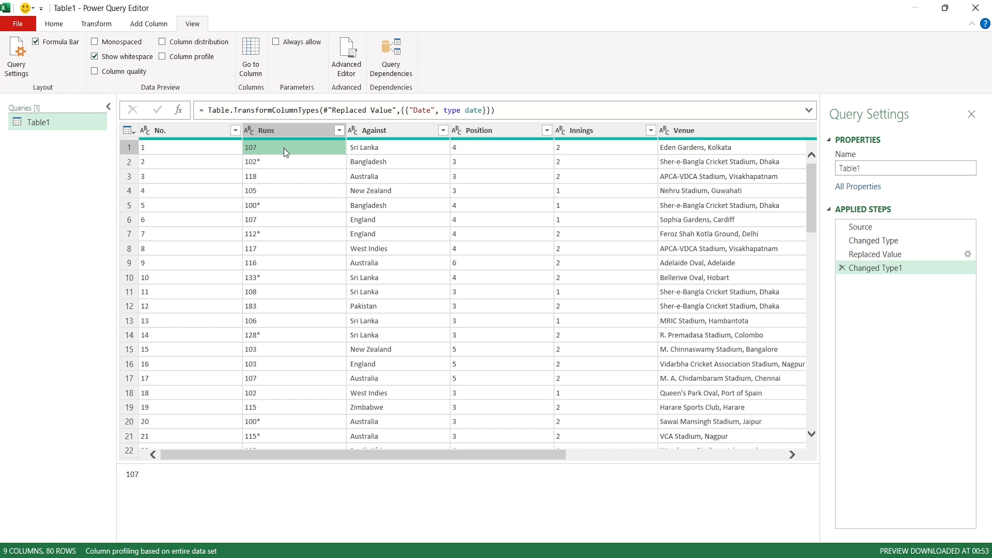
{"action": "left_click", "coordinate": [280, 176]}
{"action": "left_click", "coordinate": [280, 189]}
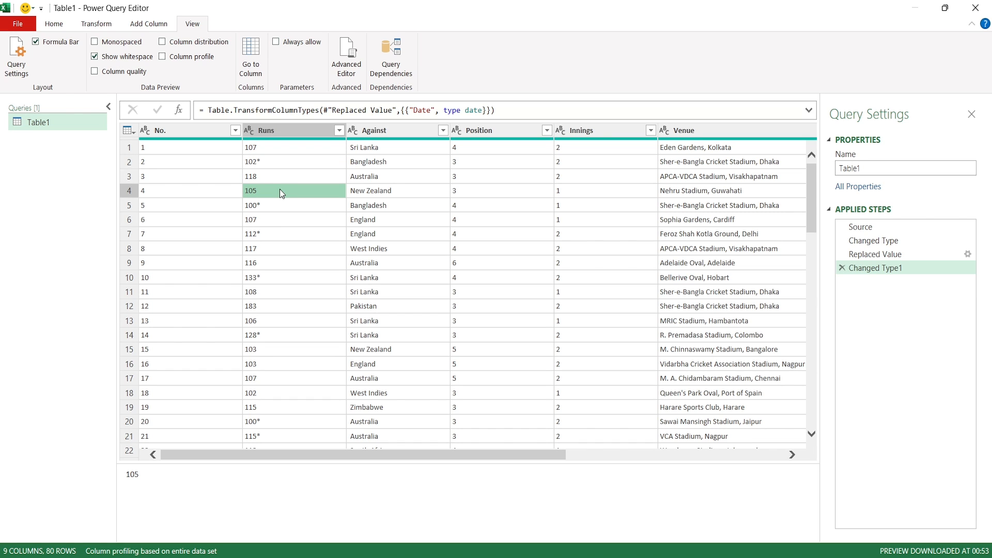
{"action": "left_click", "coordinate": [278, 180]}
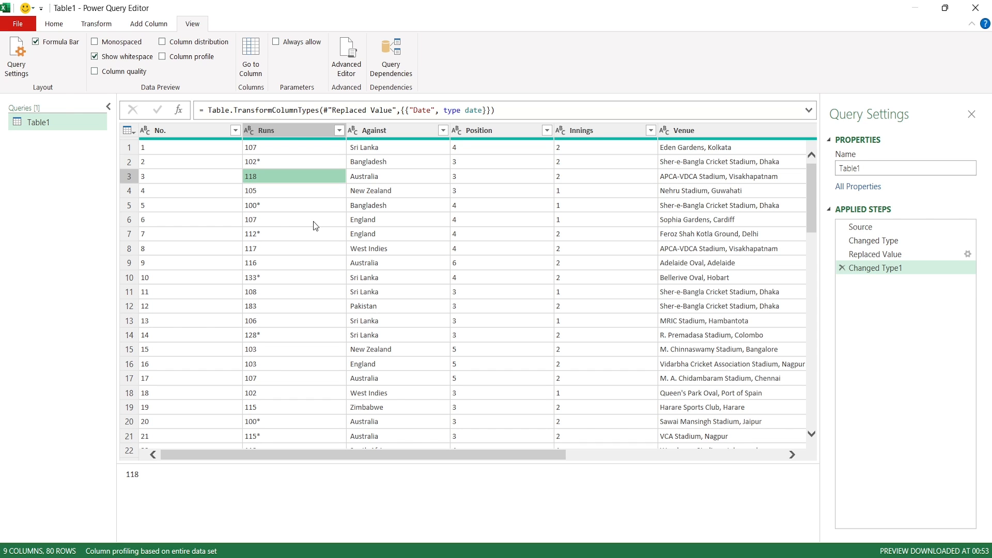
{"action": "left_click", "coordinate": [296, 163]}
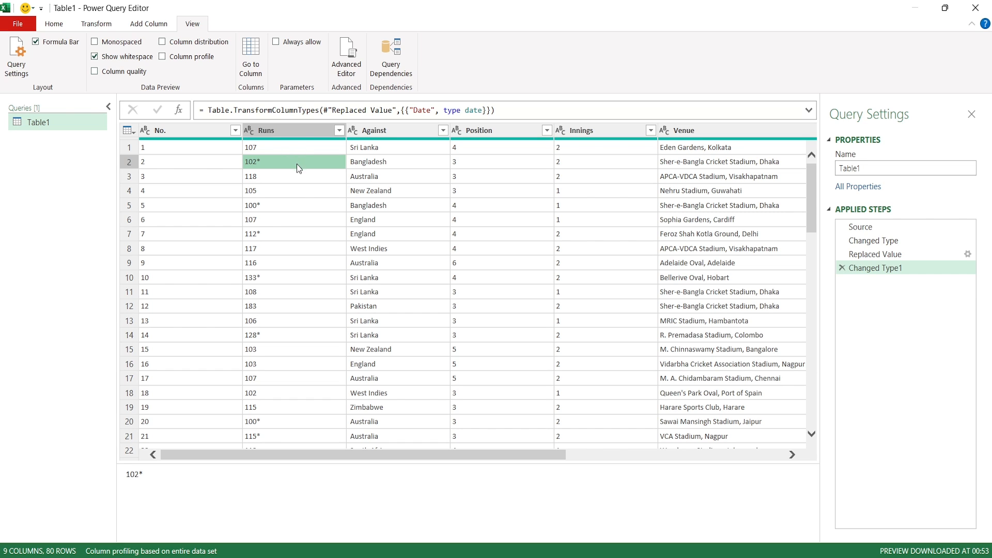
Split the Runs column by digit to non-digit and check the split values in the first two rows
{"action": "left_click", "coordinate": [295, 134]}
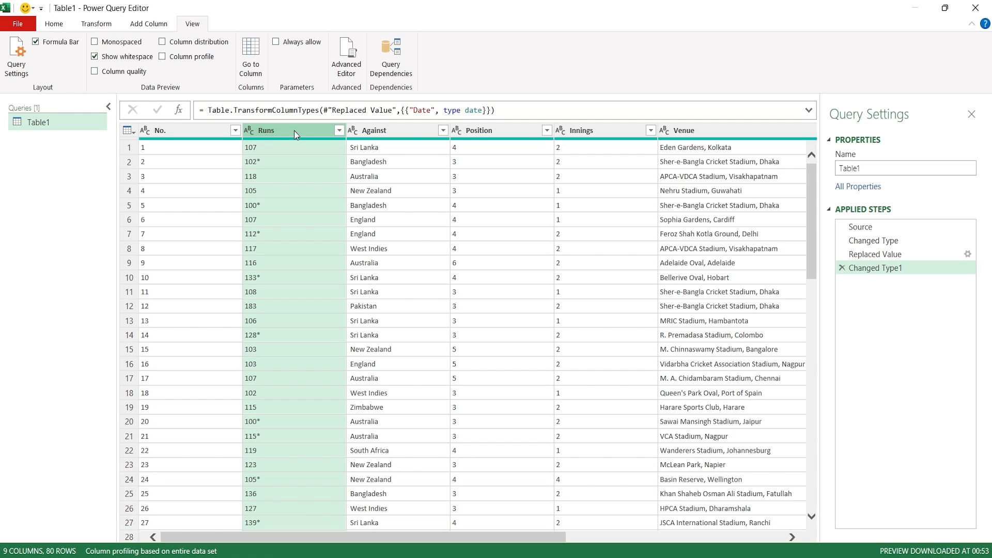
{"action": "left_click", "coordinate": [96, 26]}
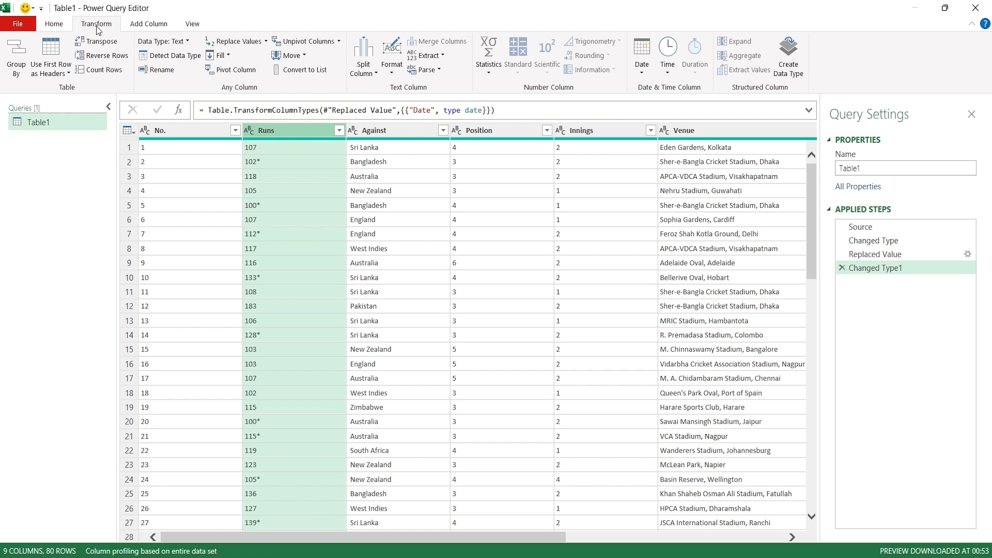
{"action": "left_click", "coordinate": [367, 67]}
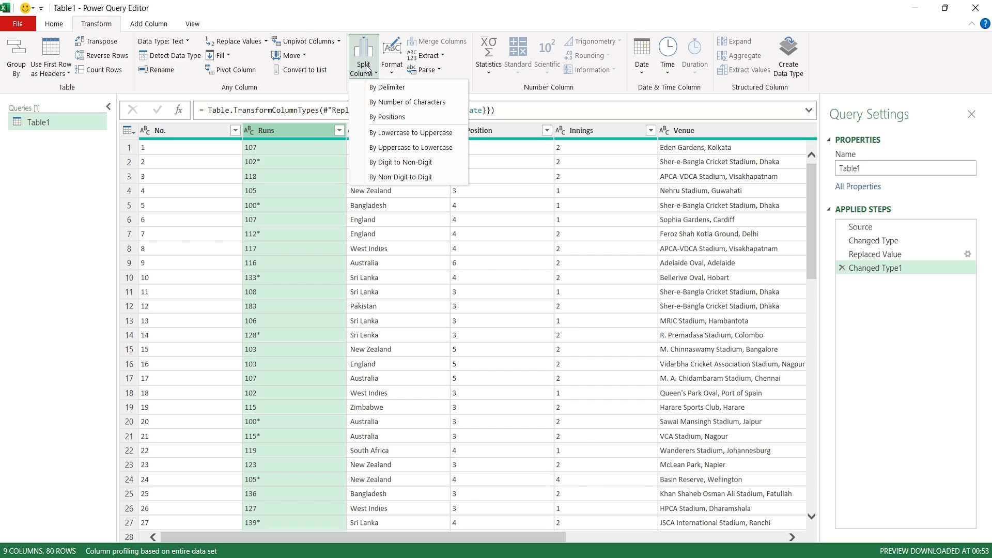
{"action": "left_click", "coordinate": [389, 162]}
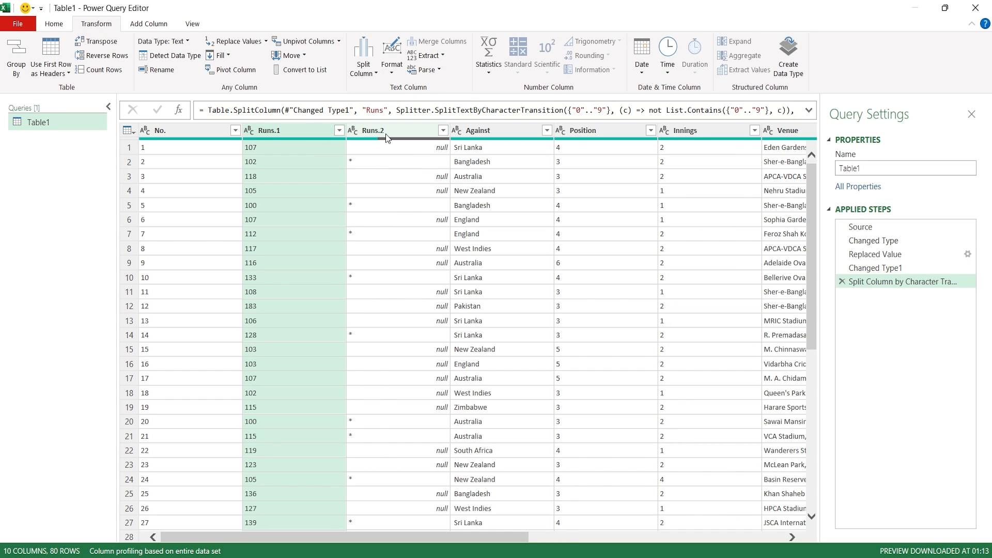
{"action": "left_click", "coordinate": [387, 135]}
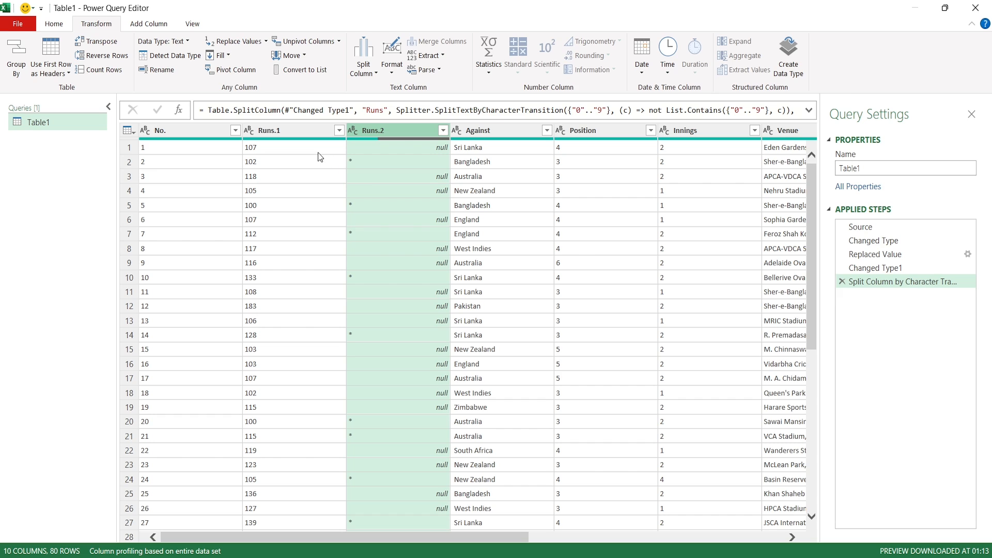
{"action": "left_click", "coordinate": [303, 150]}
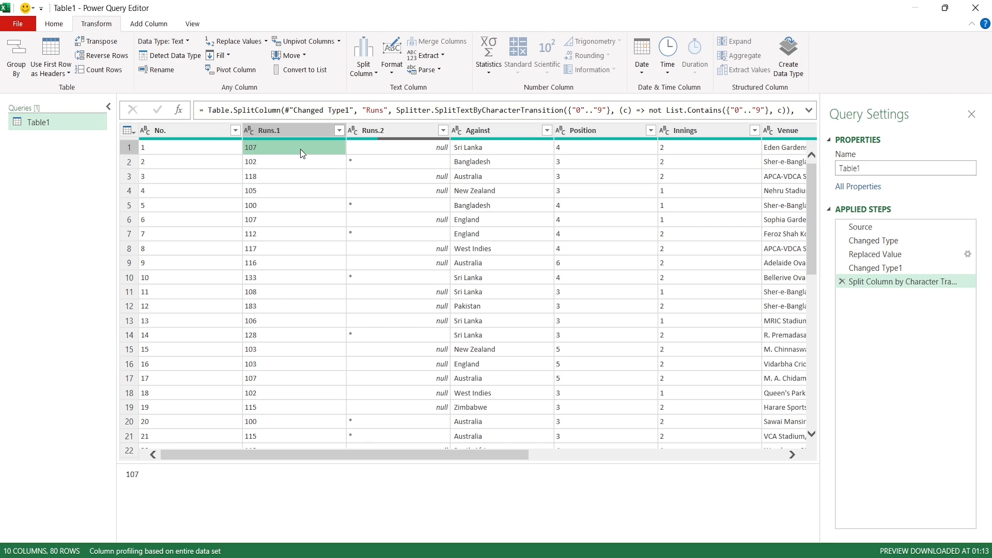
{"action": "left_click", "coordinate": [374, 147]}
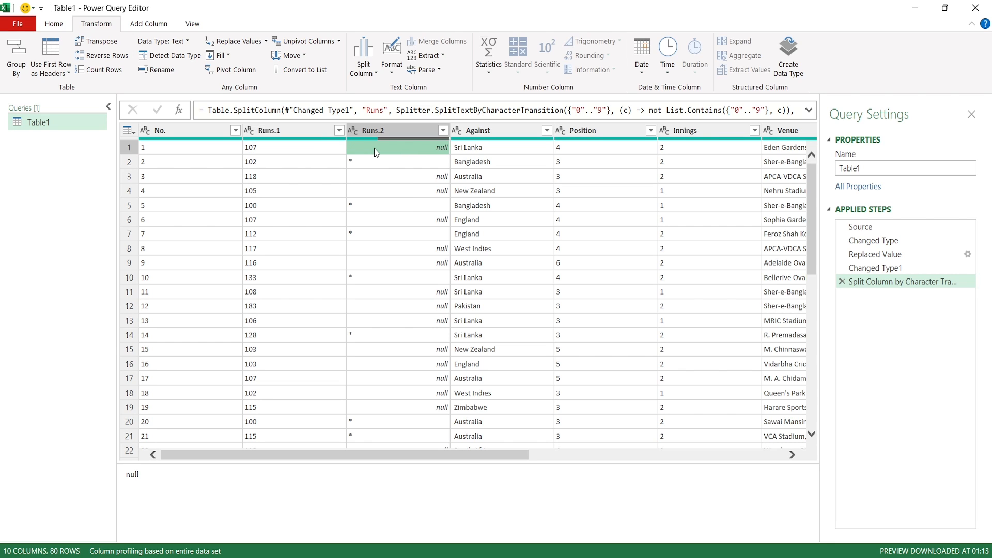
{"action": "left_click", "coordinate": [300, 165]}
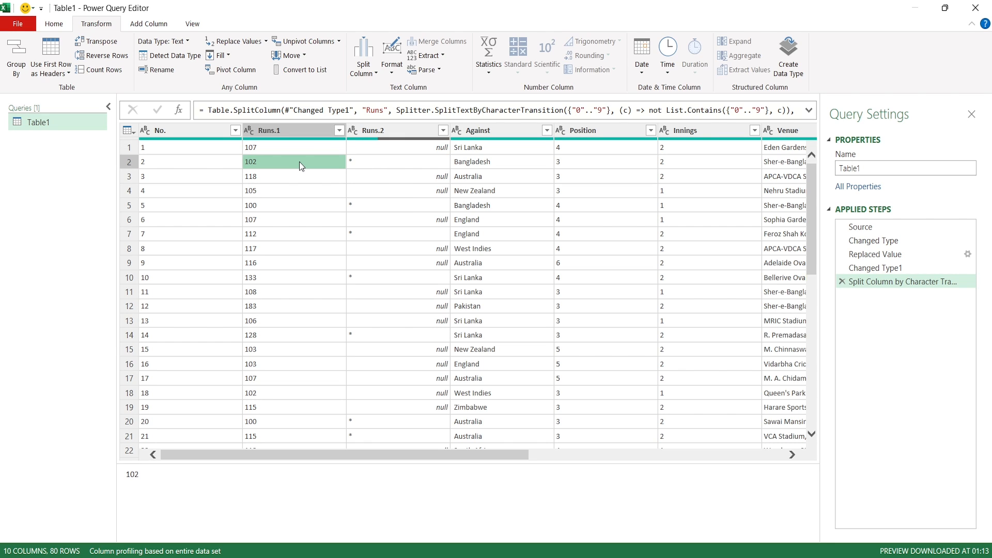
{"action": "left_click", "coordinate": [375, 164]}
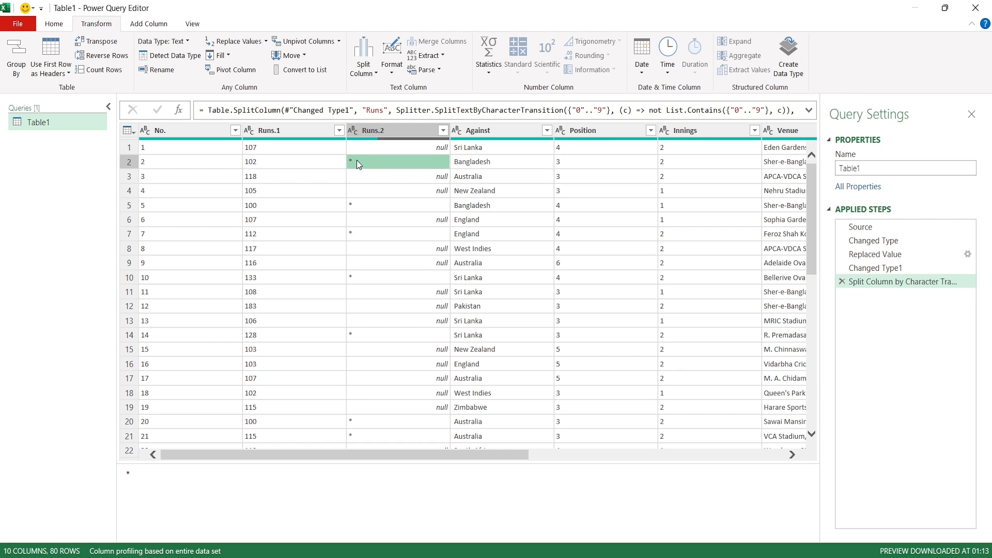
Replace the value * with Not Out in the Runs.2 column
{"action": "left_click", "coordinate": [392, 132]}
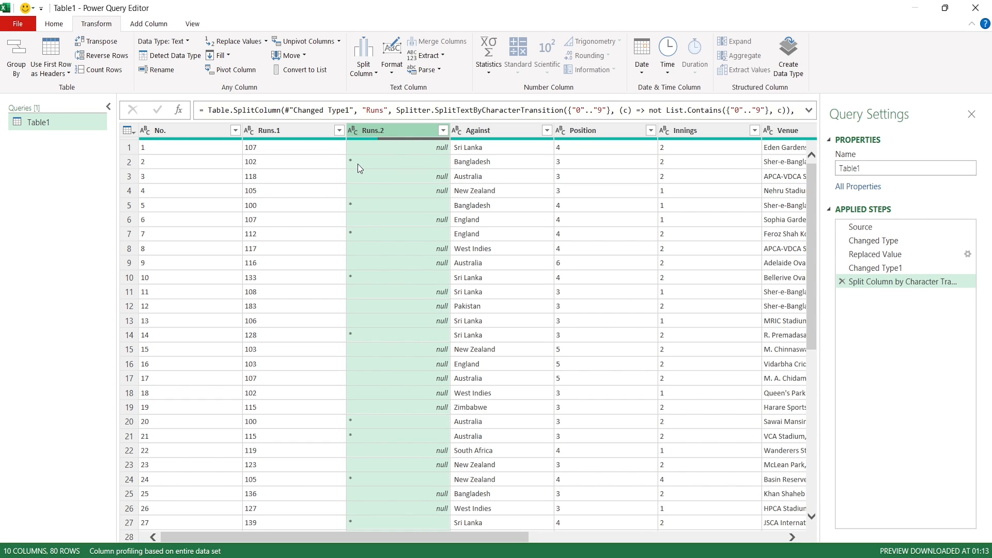
{"action": "right_click", "coordinate": [391, 135]}
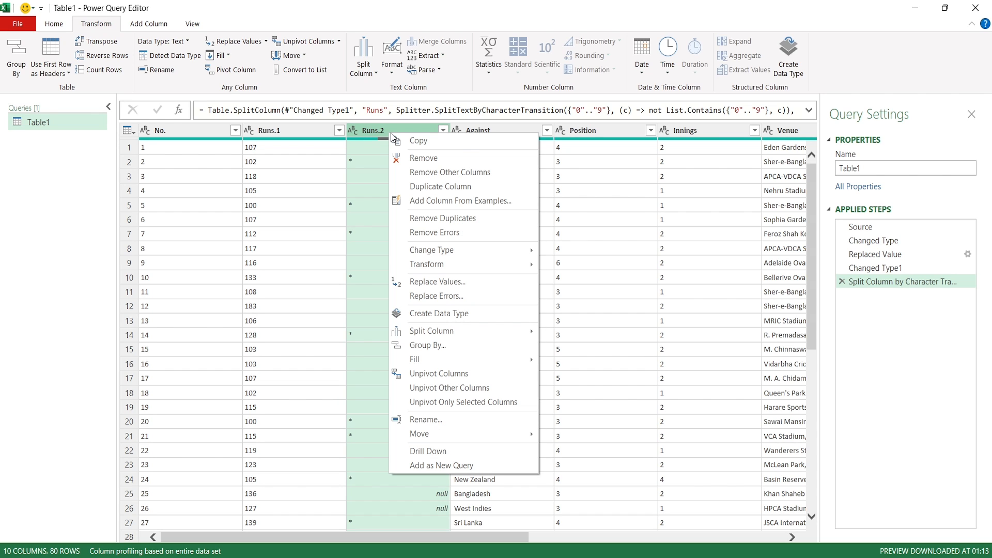
{"action": "left_click", "coordinate": [444, 282]}
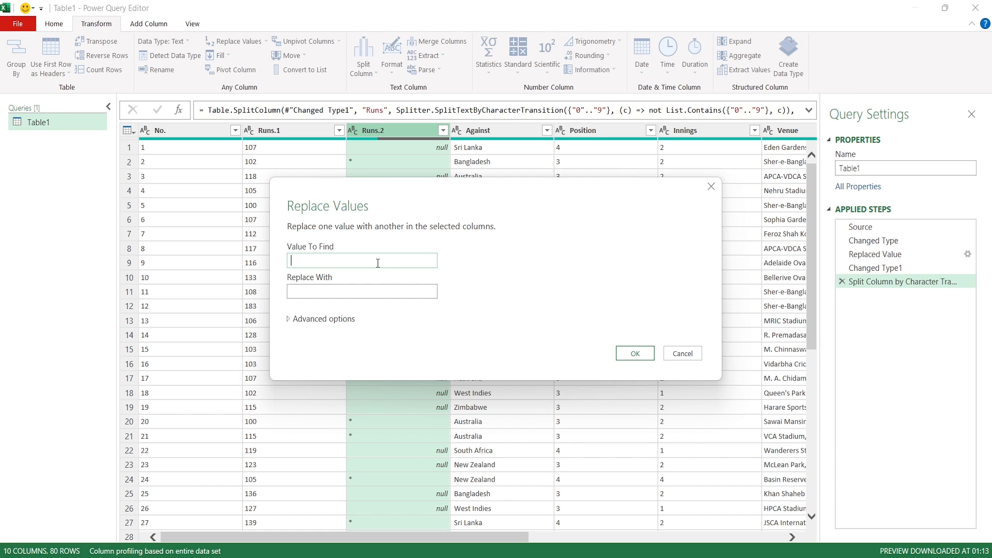
{"action": "left_click", "coordinate": [372, 289]}
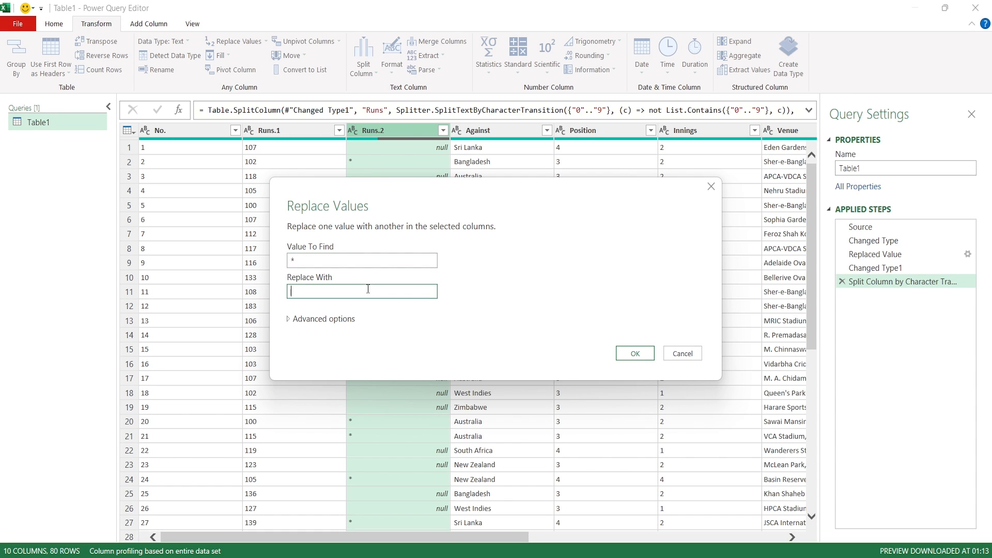
{"action": "type", "text": "Not"}
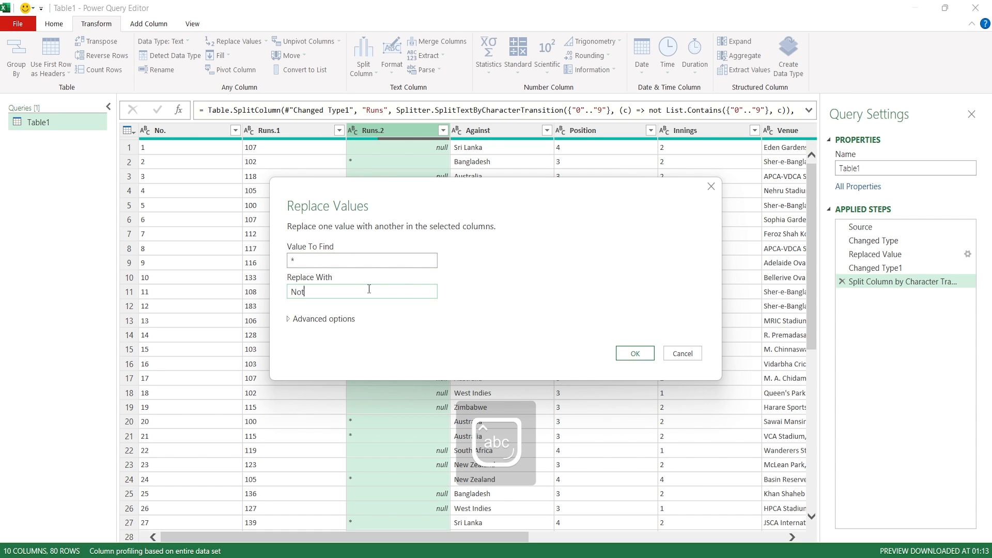
{"action": "type", "text": " Out"}
{"action": "left_click", "coordinate": [646, 354]}
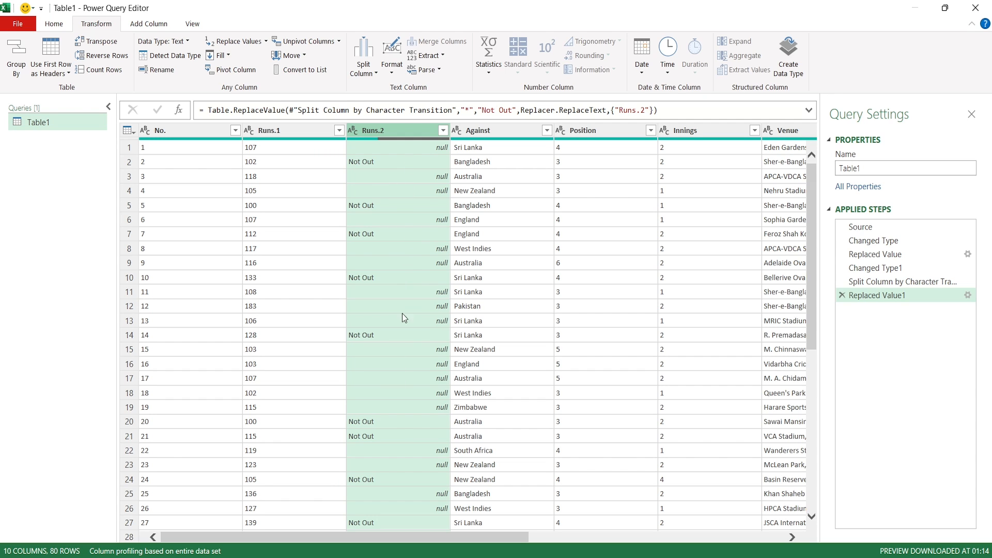
Replace null with Out in the Runs.2 column and set that column's data type to Text
{"action": "right_click", "coordinate": [396, 132]}
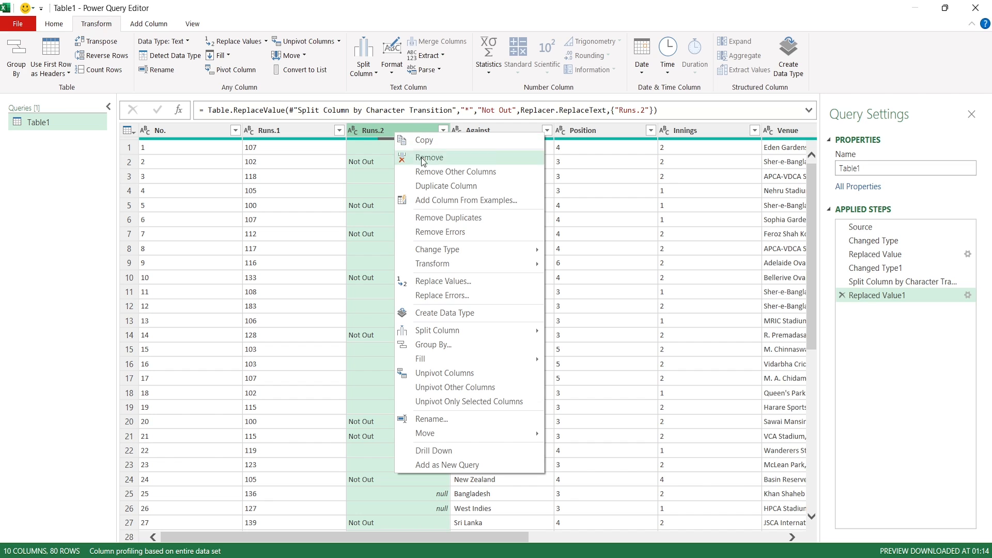
{"action": "left_click", "coordinate": [443, 281]}
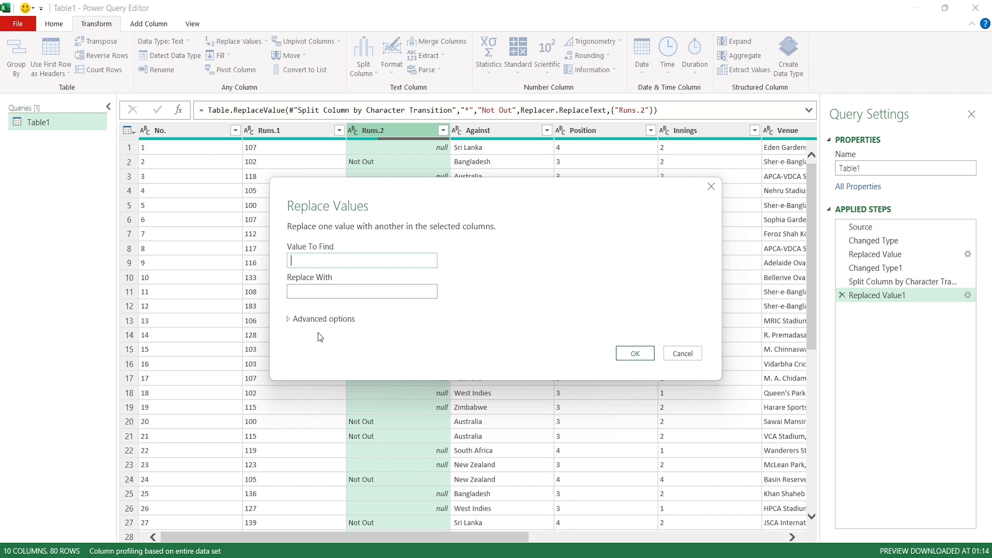
{"action": "type", "text": "null"}
{"action": "left_click", "coordinate": [318, 290]}
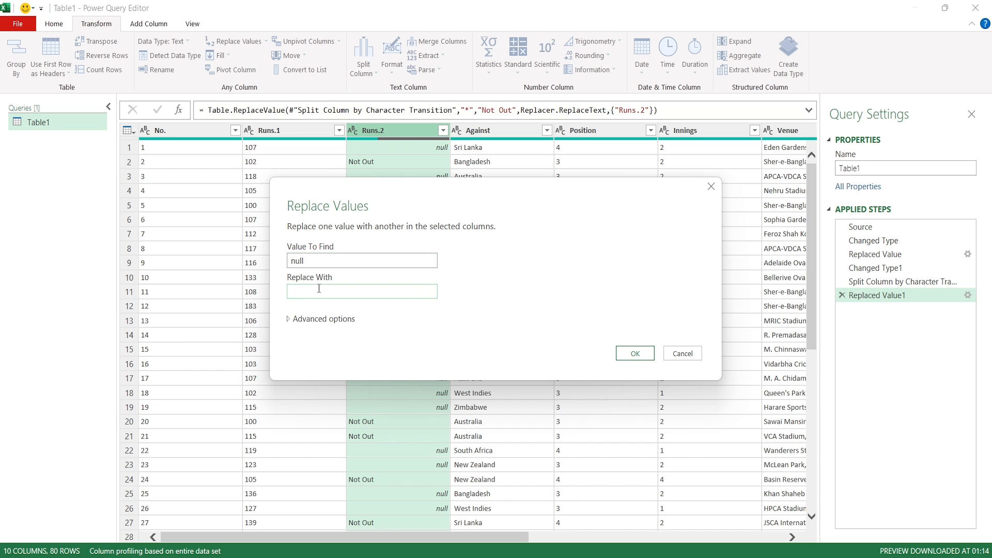
{"action": "type", "text": "O"}
{"action": "key", "text": "Caps_Lock"}
{"action": "type", "text": "ut"}
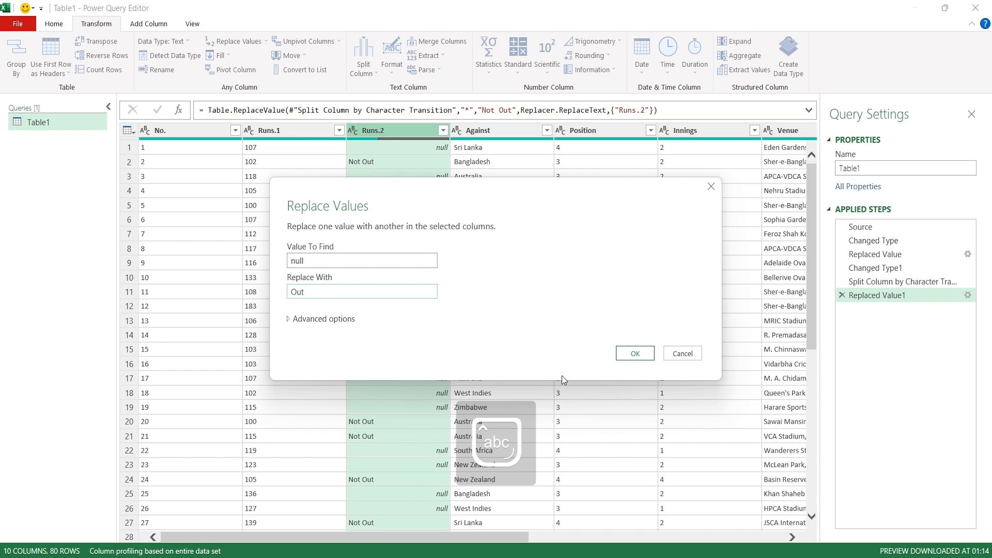
{"action": "left_click", "coordinate": [634, 353]}
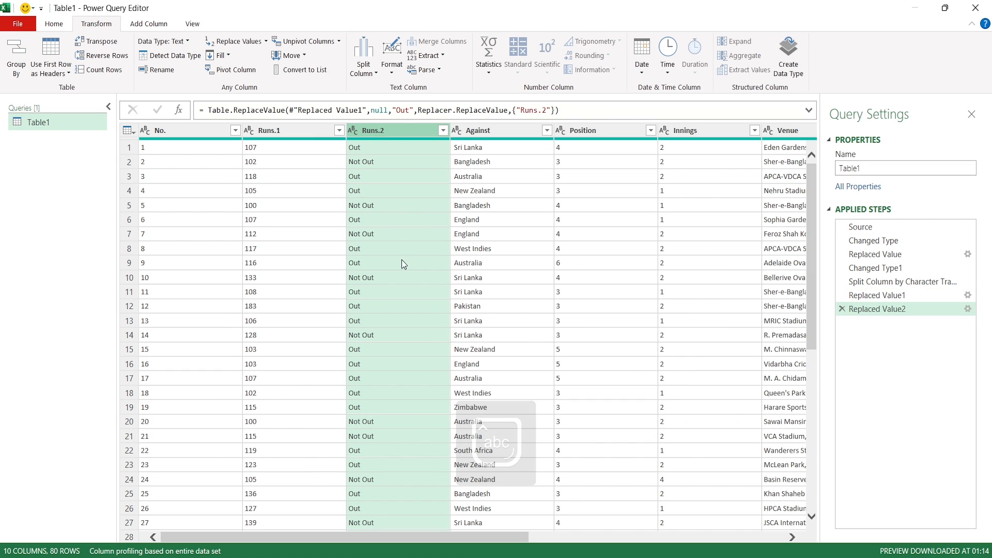
{"action": "left_click", "coordinate": [353, 130]}
{"action": "left_click", "coordinate": [386, 281]}
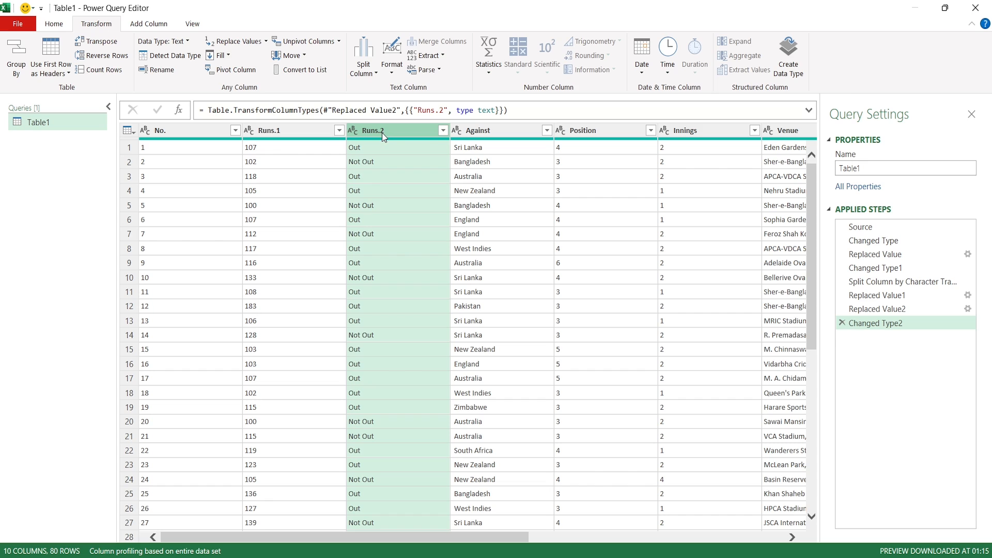
Rename the Runs.2 column as Status
{"action": "double_click", "coordinate": [384, 132]}
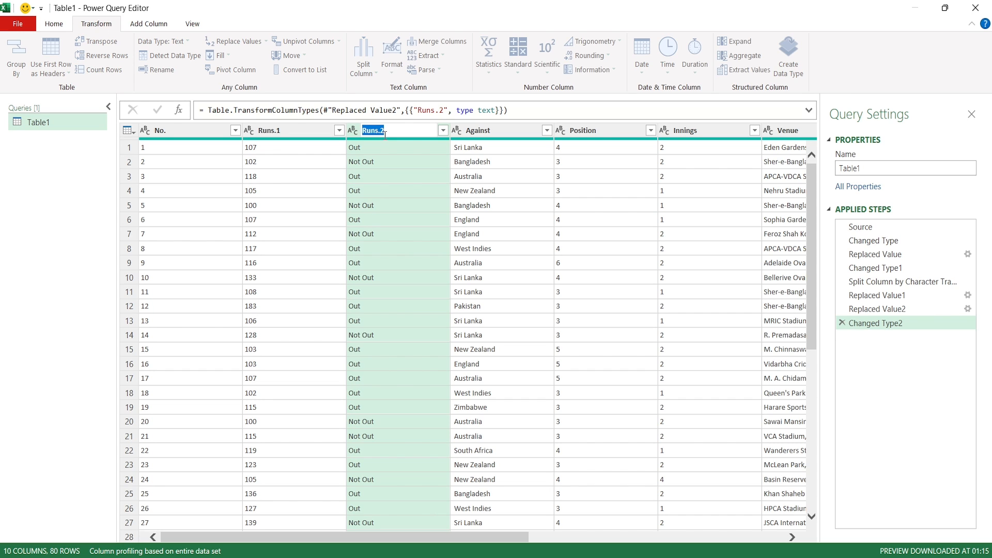
{"action": "type", "text": "Status"}
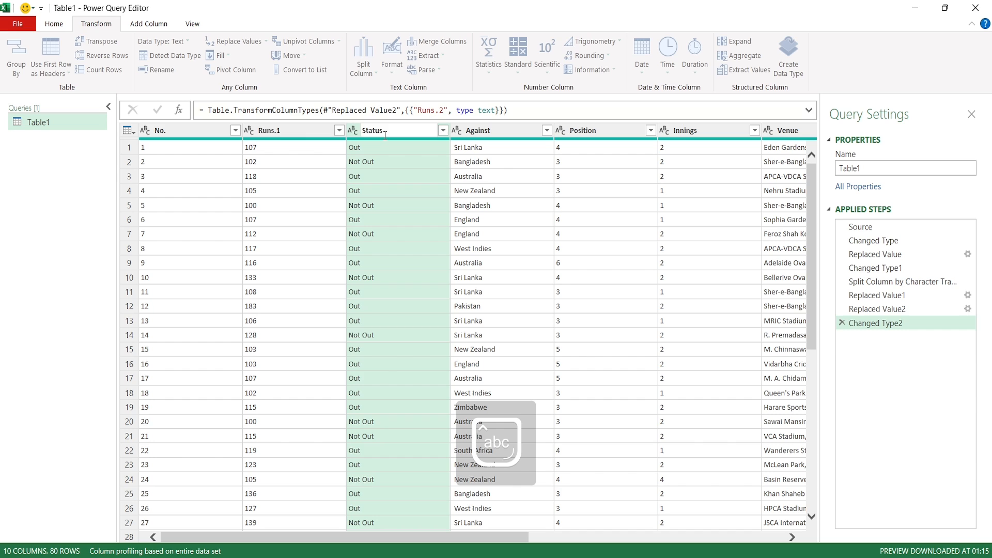
{"action": "key", "text": "Return"}
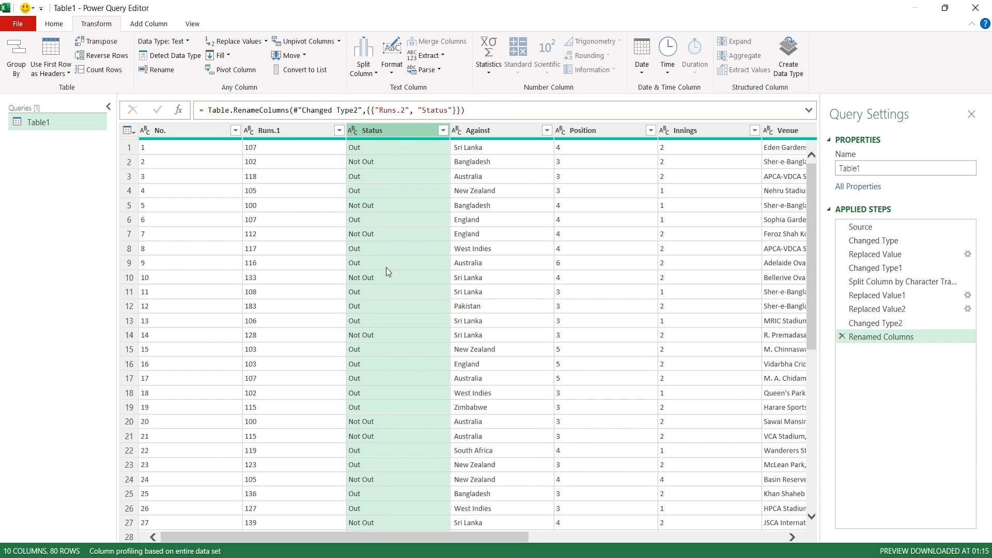
Set the Runs.1 column's data type to Whole Number and rename the column as Score
{"action": "left_click", "coordinate": [303, 134]}
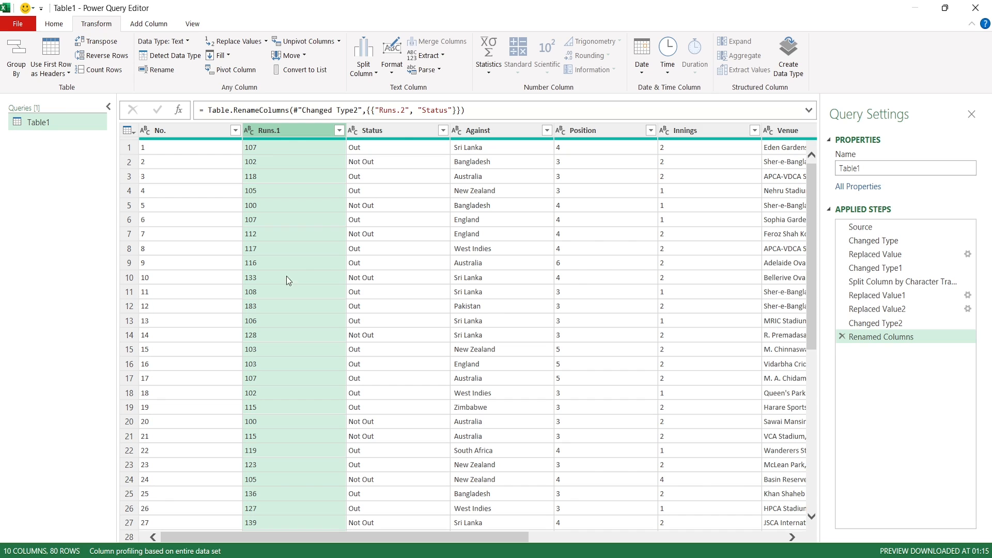
{"action": "left_click", "coordinate": [249, 131]}
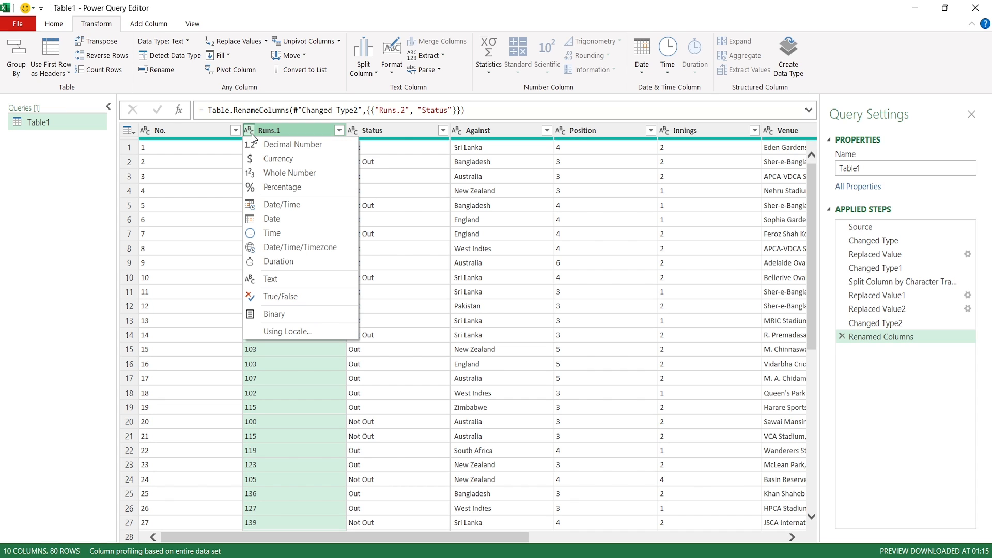
{"action": "left_click", "coordinate": [308, 174]}
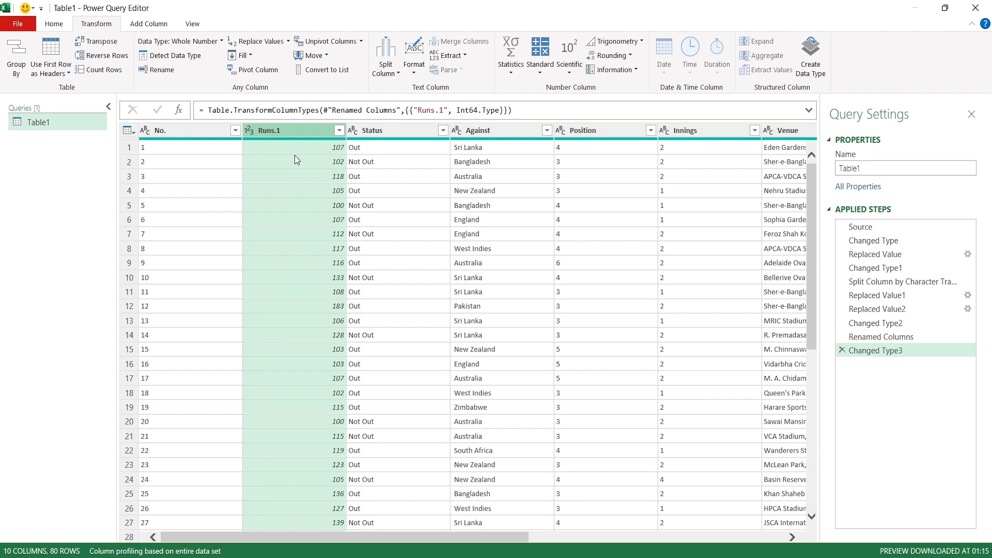
{"action": "double_click", "coordinate": [276, 131]}
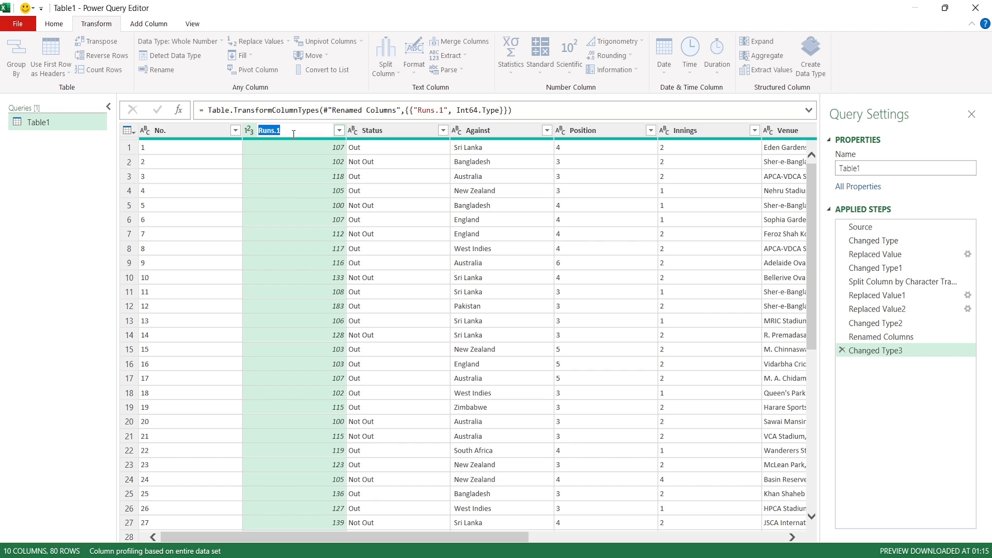
{"action": "type", "text": "Sc"}
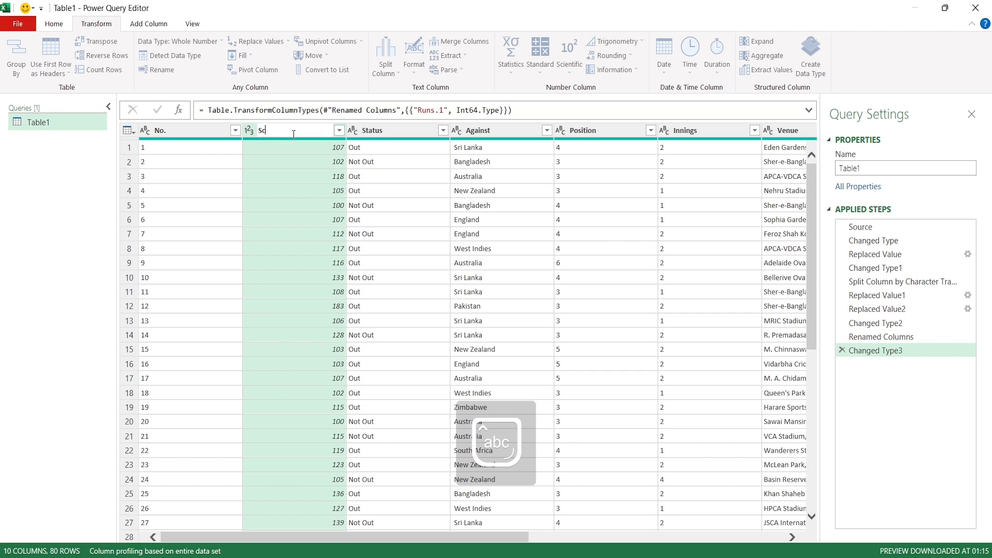
{"action": "type", "text": "ore"}
{"action": "key", "text": "Return"}
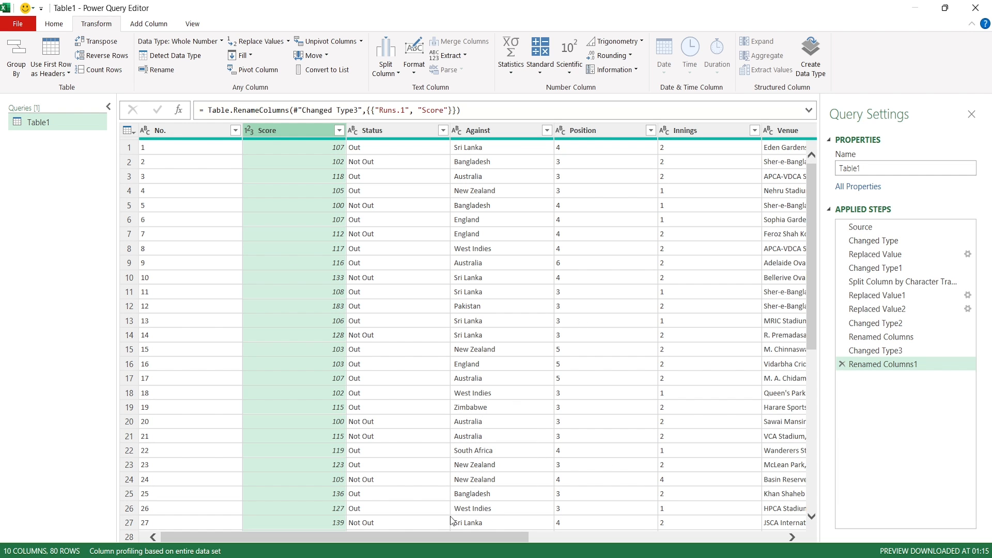
Close the query editor and load the cleaned Table1 query into the Excel workbook
{"action": "left_click_drag", "start_coordinate": [438, 538], "coordinate": [363, 514]}
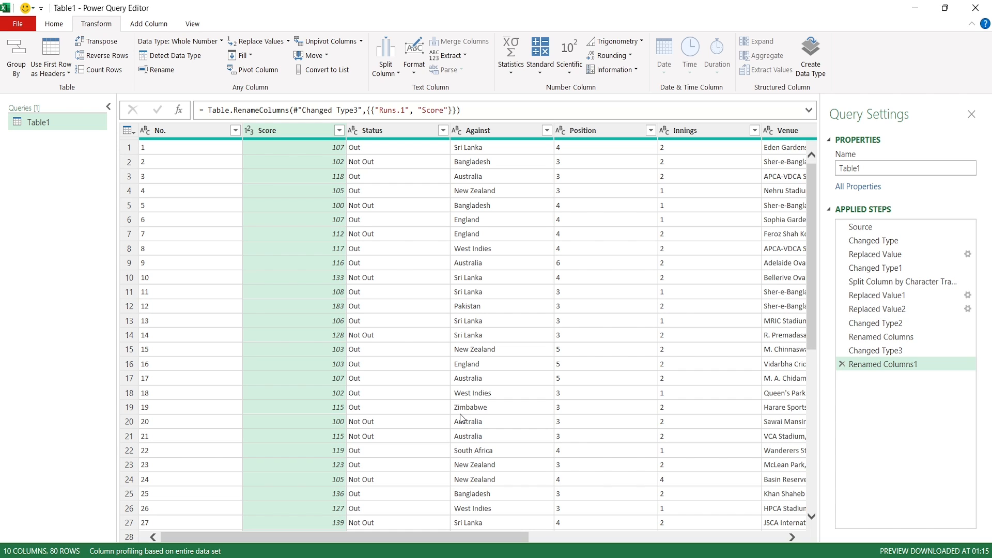
{"action": "left_click", "coordinate": [56, 27]}
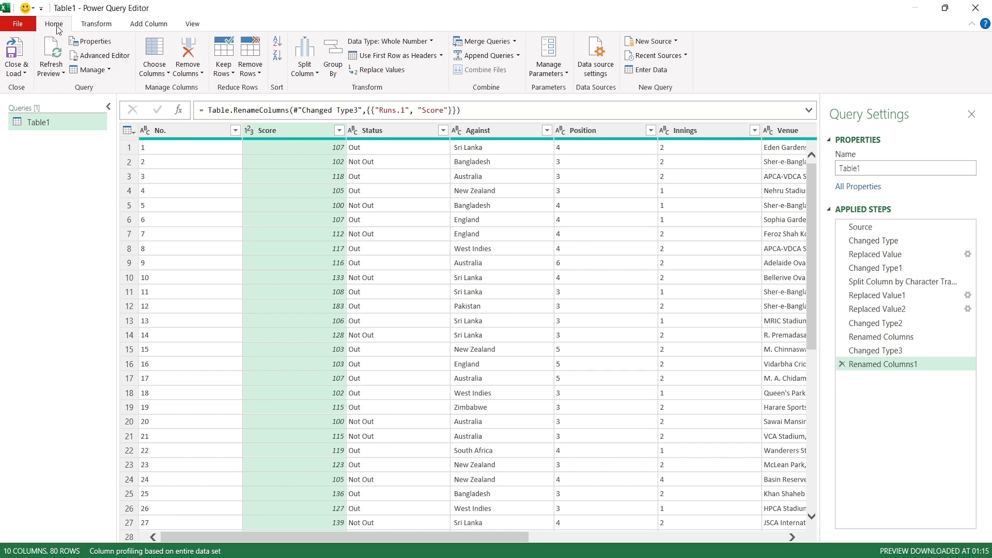
{"action": "left_click", "coordinate": [24, 77]}
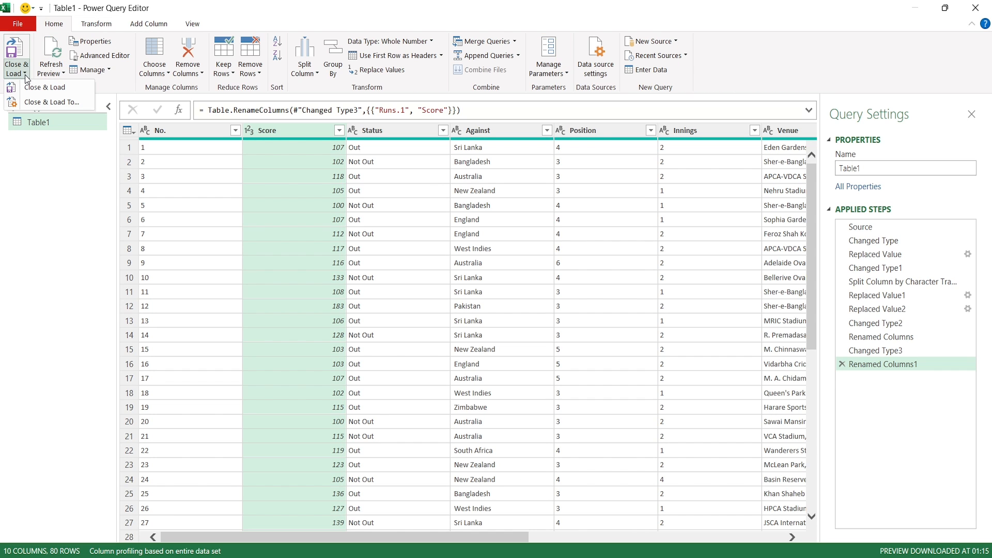
{"action": "left_click", "coordinate": [50, 93]}
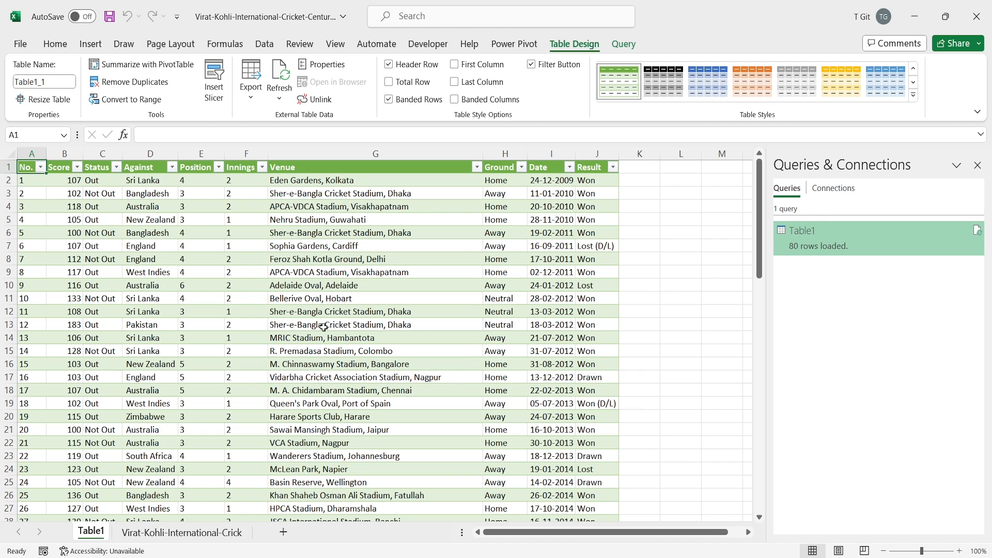
Delete the Virat-Kohli-International-Crick worksheet that holds the original uncleaned data
{"action": "left_click", "coordinate": [207, 537]}
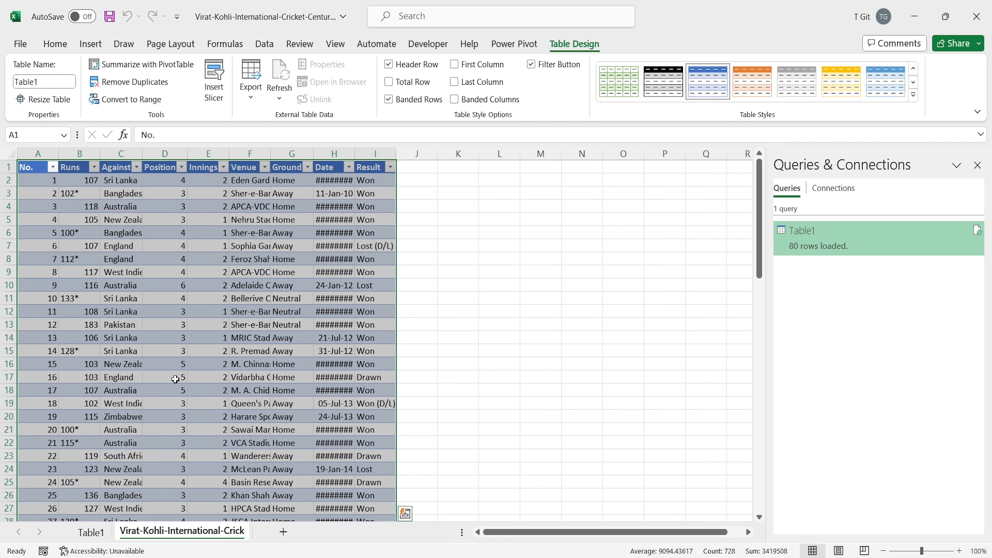
{"action": "right_click", "coordinate": [178, 534]}
{"action": "left_click", "coordinate": [235, 460]}
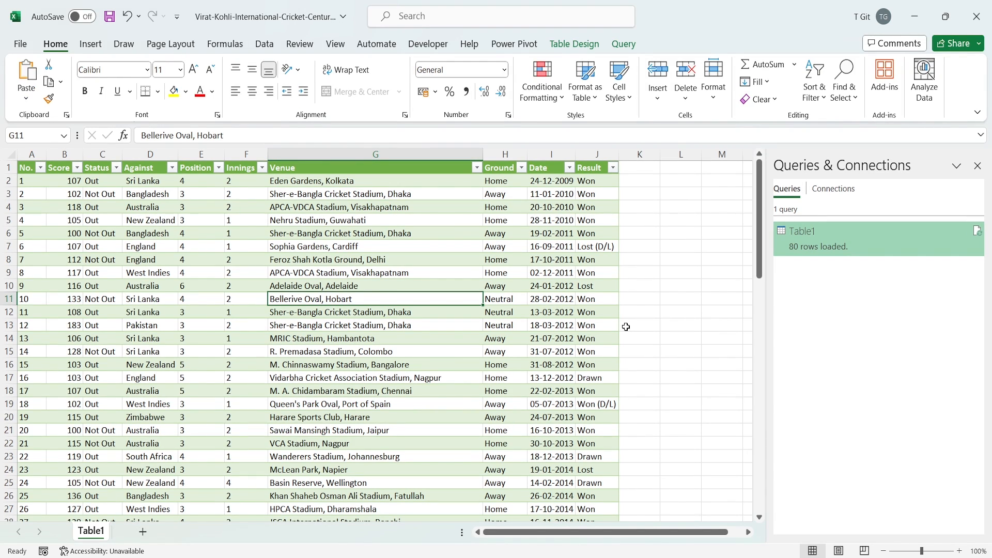
Rename the Table1 worksheet as Data
{"action": "double_click", "coordinate": [91, 532]}
{"action": "type", "text": "D"}
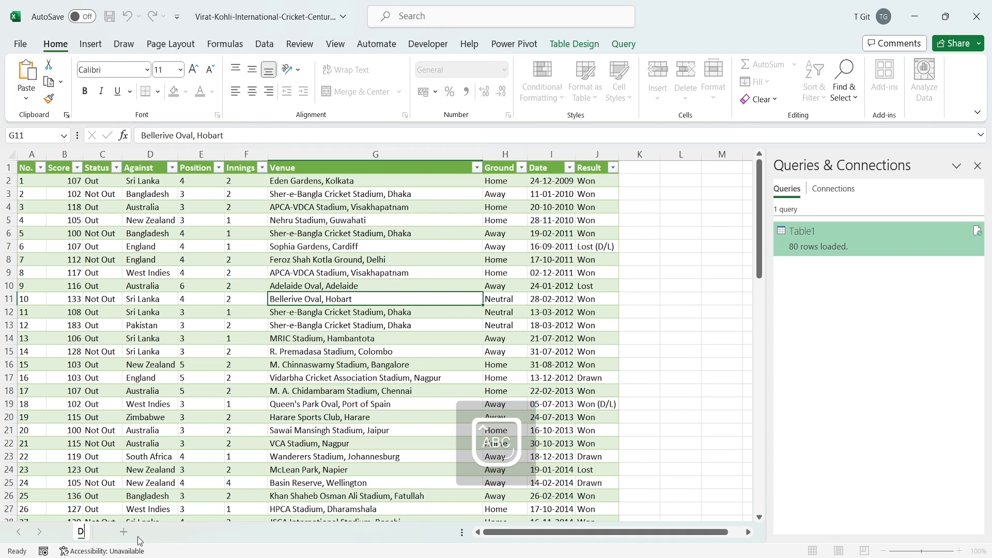
{"action": "type", "text": "ata"}
{"action": "key", "text": "Return"}
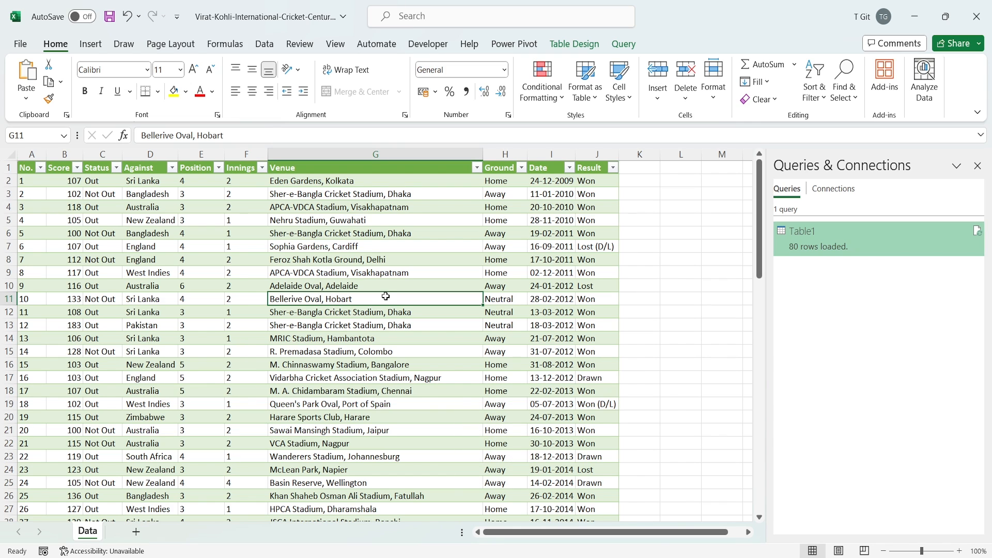
Create a PivotTable from the Table1_1 data table and place it on a new worksheet
{"action": "left_click", "coordinate": [346, 339]}
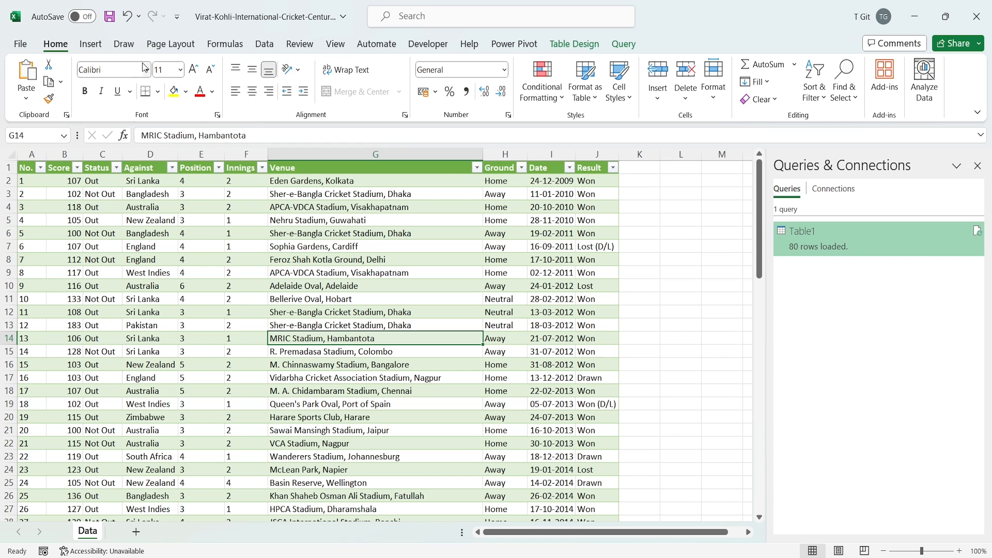
{"action": "left_click", "coordinate": [43, 102]}
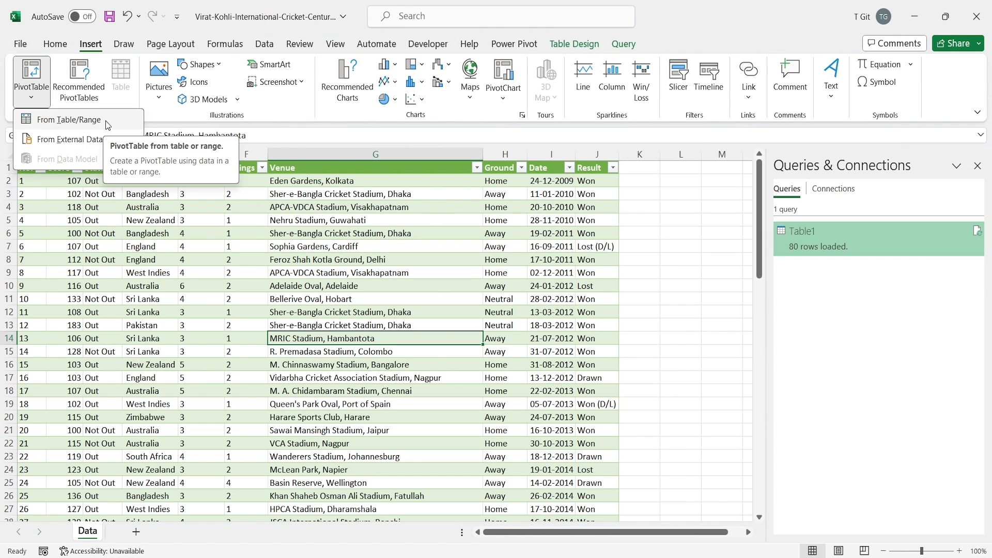
{"action": "left_click", "coordinate": [104, 128]}
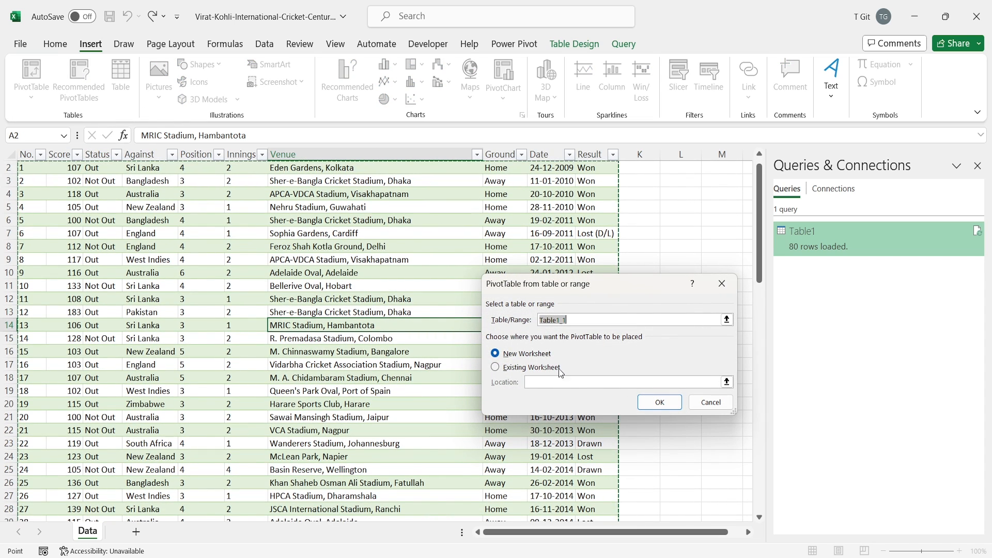
{"action": "left_click", "coordinate": [660, 402]}
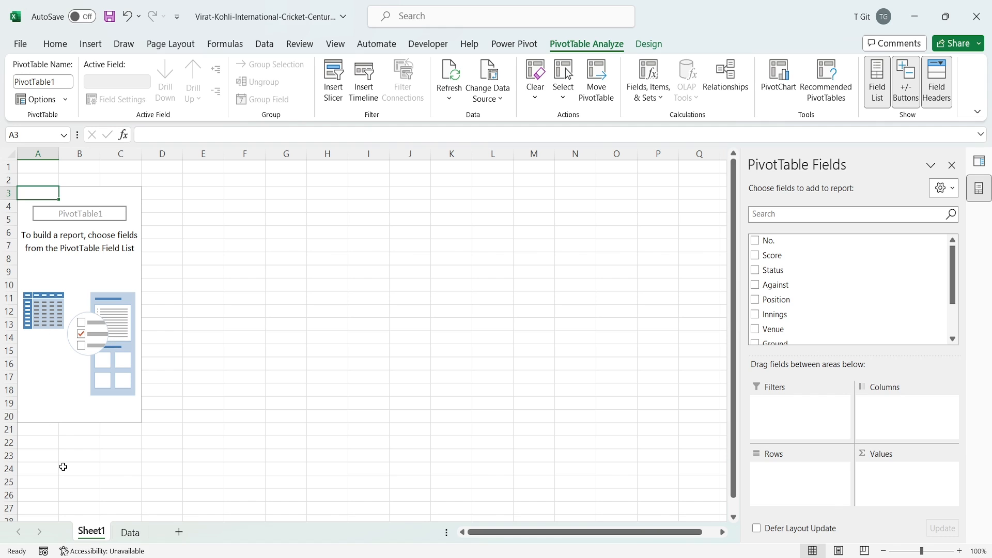
Rename the new PivotTable worksheet as Pivot 1
{"action": "double_click", "coordinate": [101, 535]}
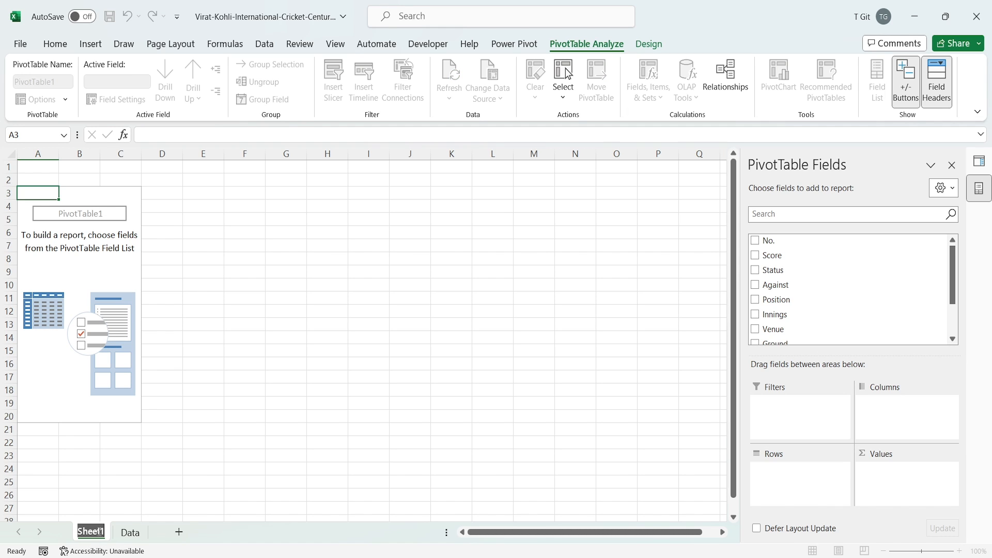
{"action": "type", "text": "P"}
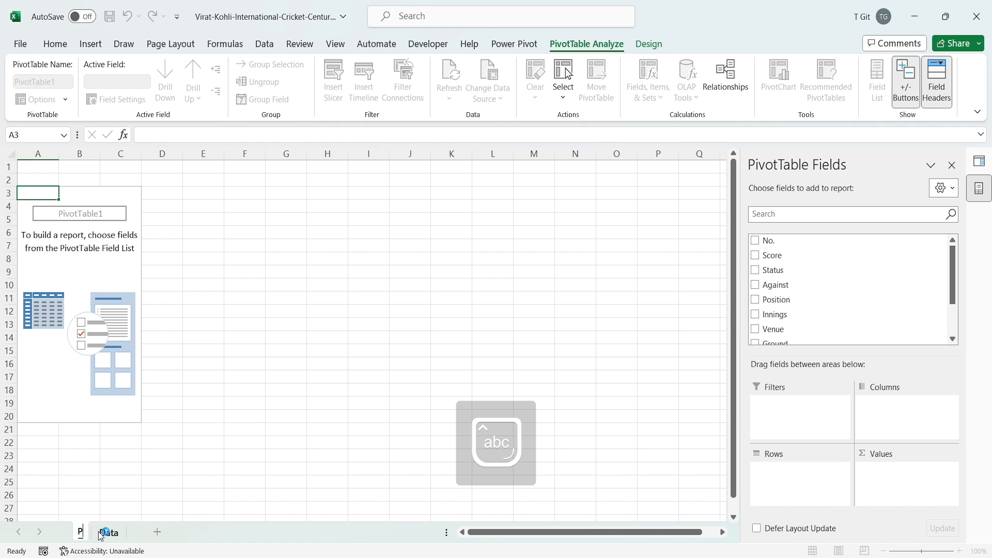
{"action": "type", "text": "ivot1"}
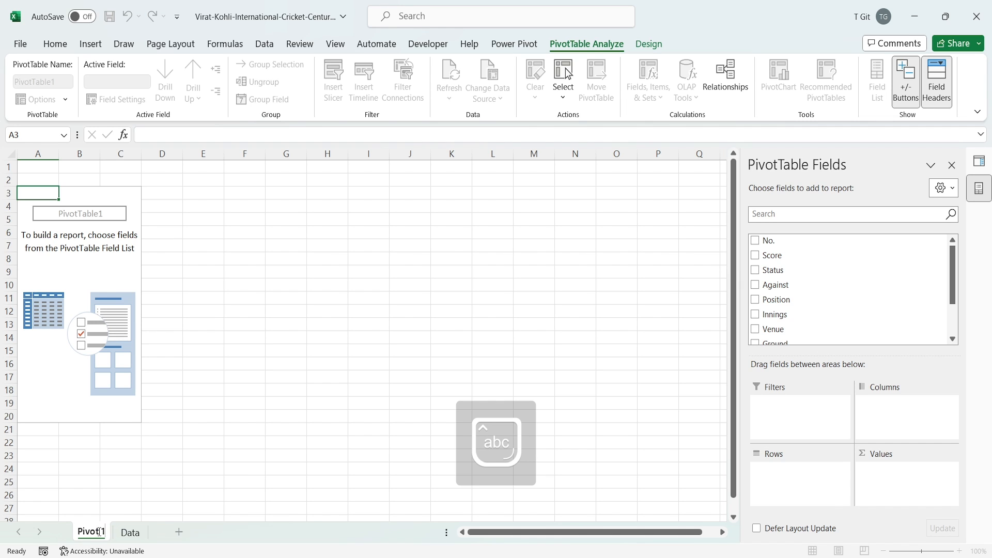
{"action": "key", "text": "Return"}
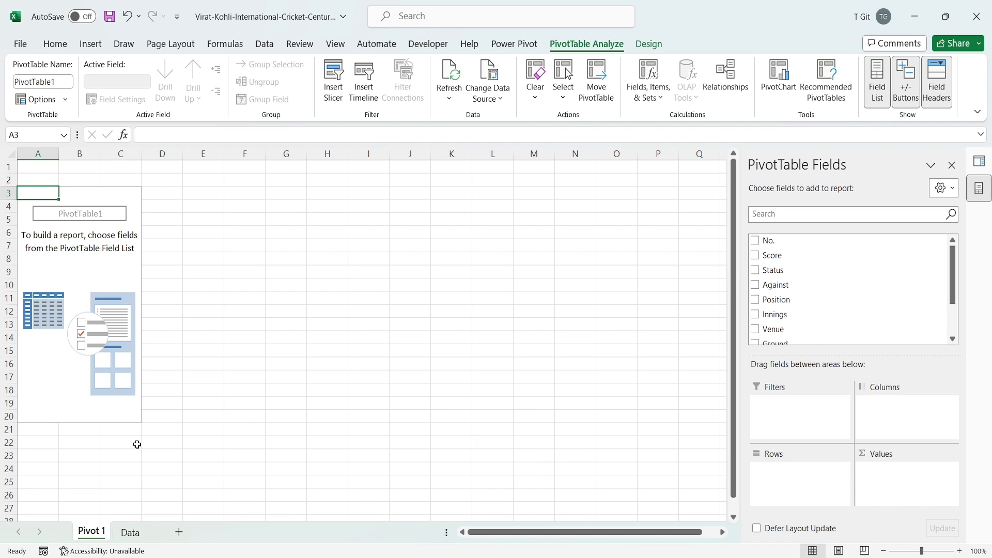
Build the PivotTable with Against as the row field and Count of Against as the values
{"action": "left_click", "coordinate": [81, 286]}
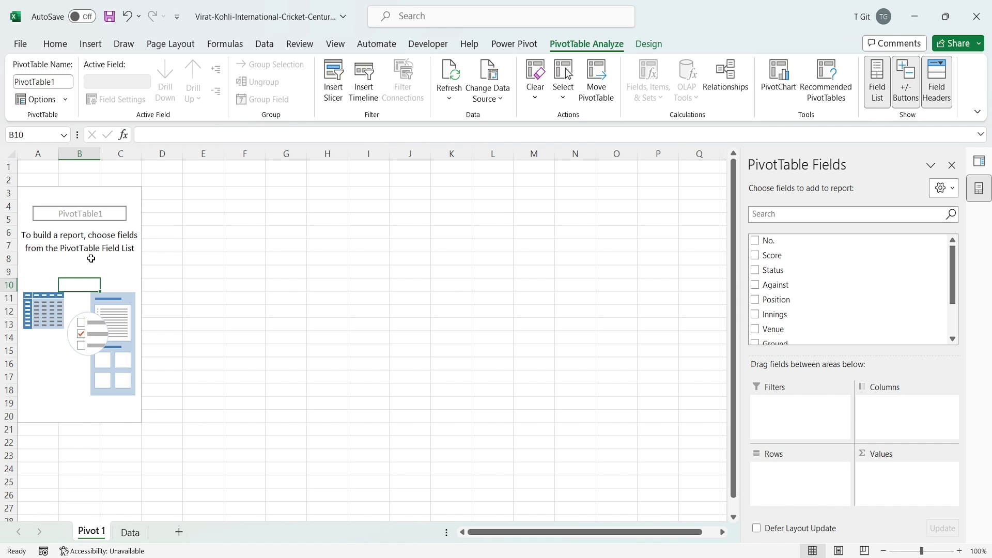
{"action": "scroll", "coordinate": [817, 312], "scroll_direction": "down", "scroll_amount": 2}
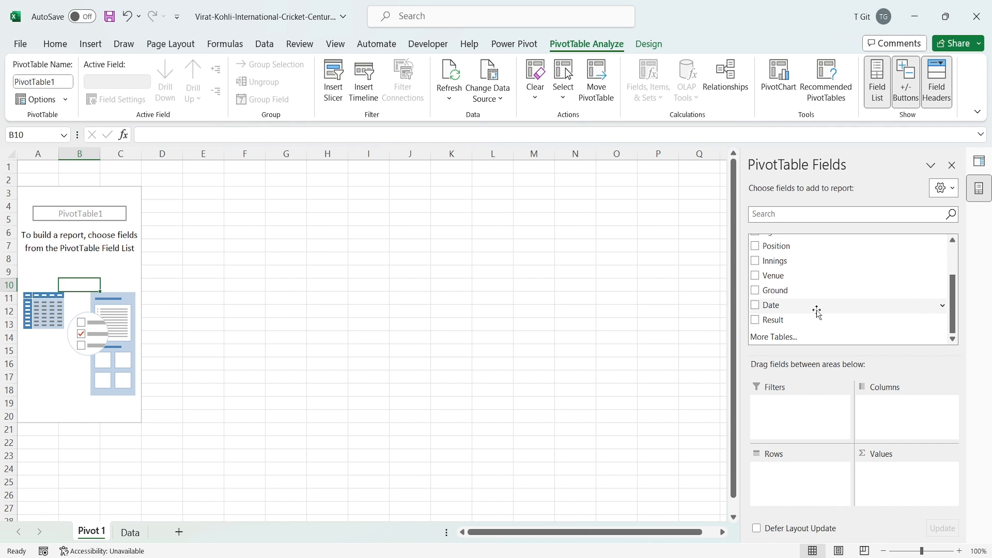
{"action": "scroll", "coordinate": [816, 312], "scroll_direction": "up", "scroll_amount": 2}
{"action": "scroll", "coordinate": [816, 312], "scroll_direction": "down", "scroll_amount": 2}
{"action": "scroll", "coordinate": [817, 312], "scroll_direction": "up", "scroll_amount": 2}
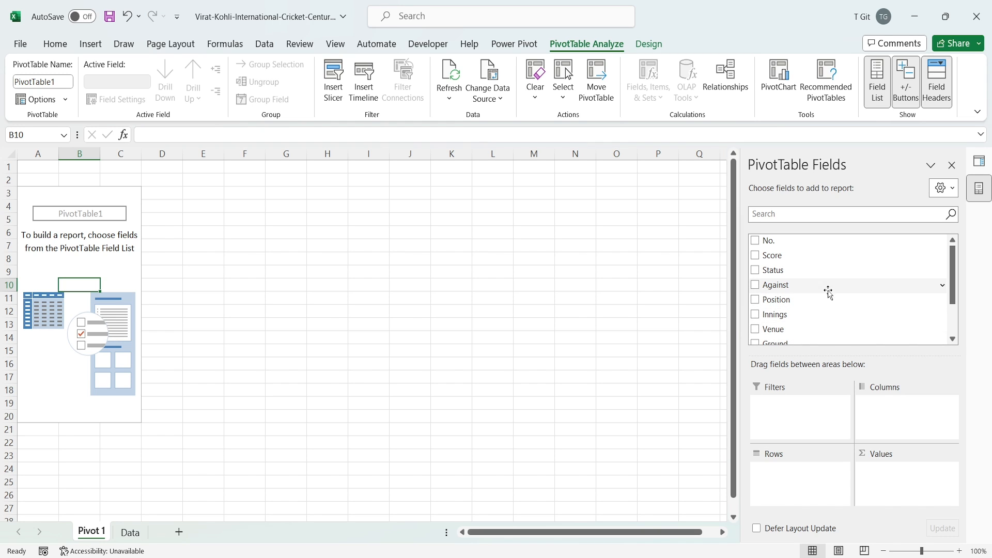
{"action": "left_click_drag", "start_coordinate": [810, 289], "coordinate": [795, 491]}
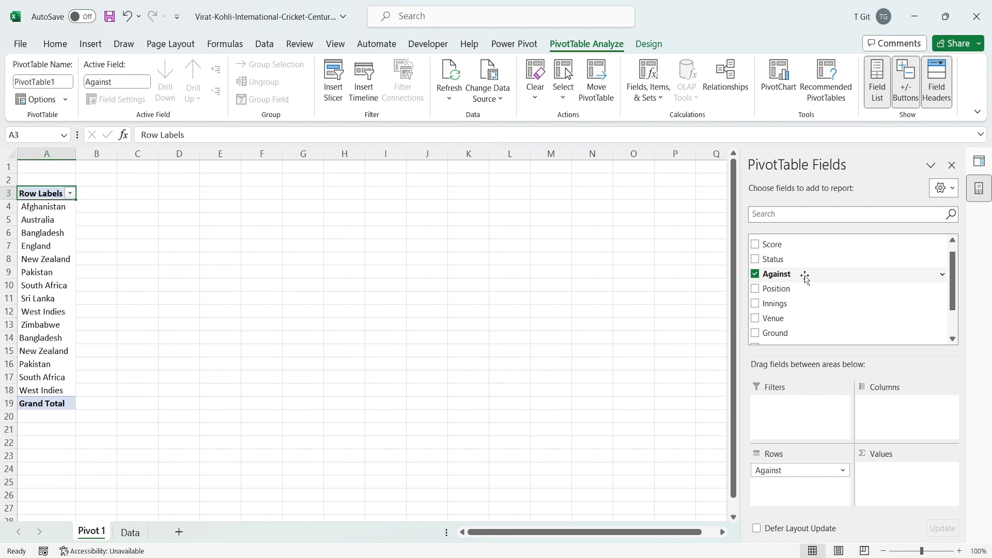
{"action": "left_click_drag", "start_coordinate": [805, 278], "coordinate": [881, 482]}
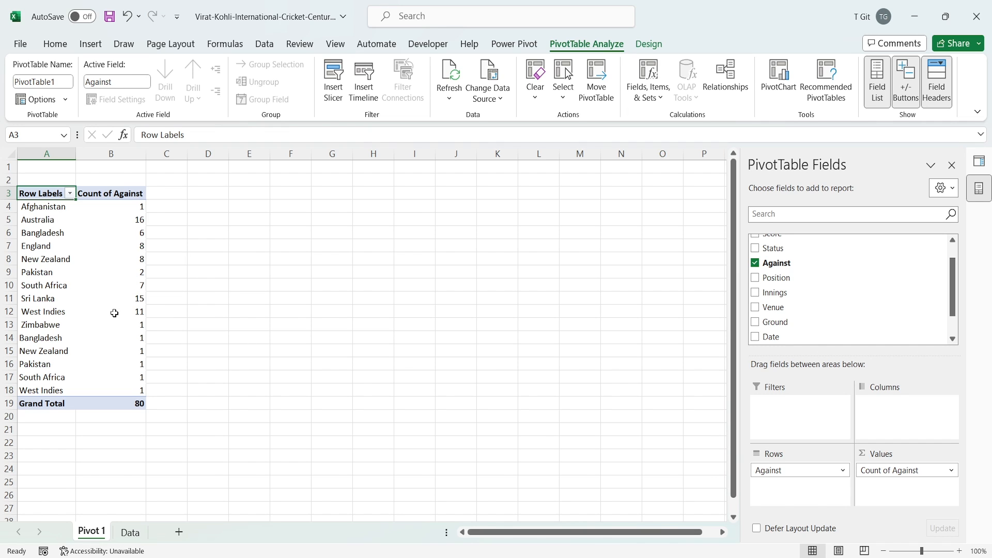
Insert a Clustered Bar PivotChart from the opponents PivotTable and place it beside the table, starting around row 3
{"action": "mouse_move", "coordinate": [114, 313]}
{"action": "left_click", "coordinate": [51, 288]}
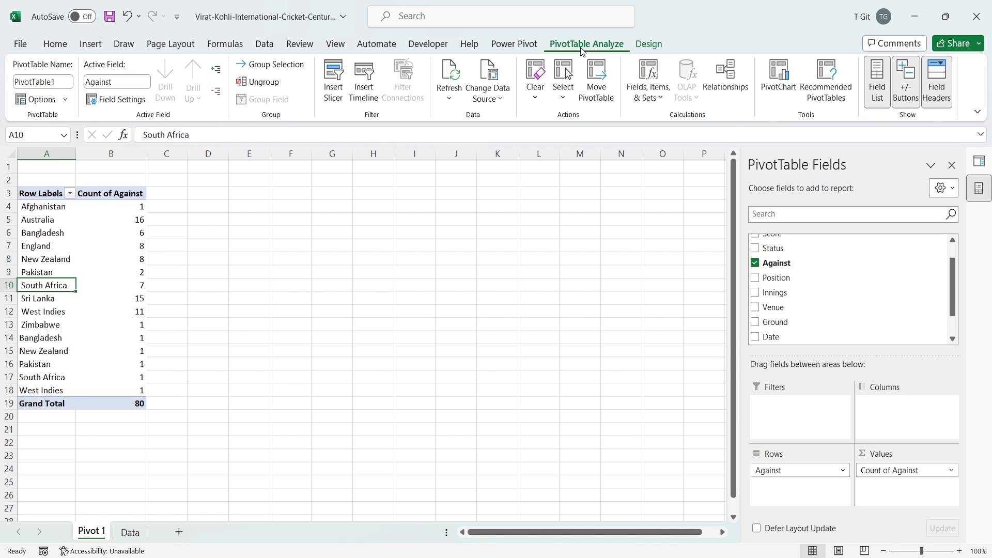
{"action": "left_click", "coordinate": [778, 92]}
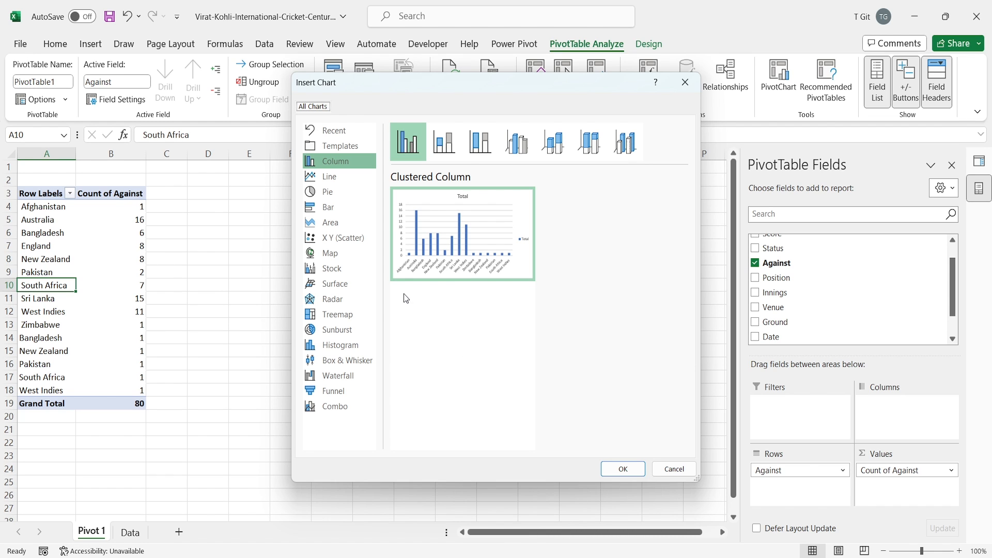
{"action": "mouse_move", "coordinate": [484, 242]}
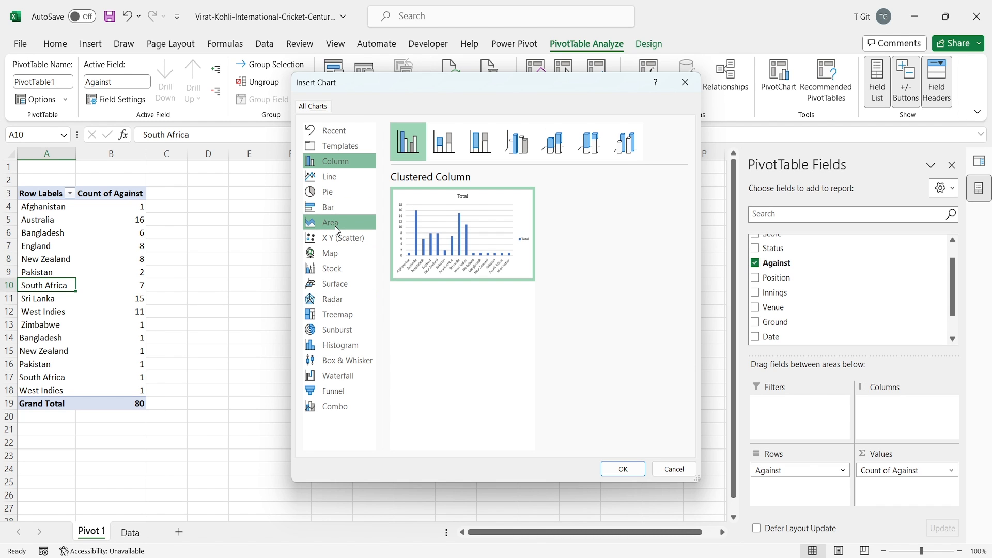
{"action": "left_click", "coordinate": [342, 210]}
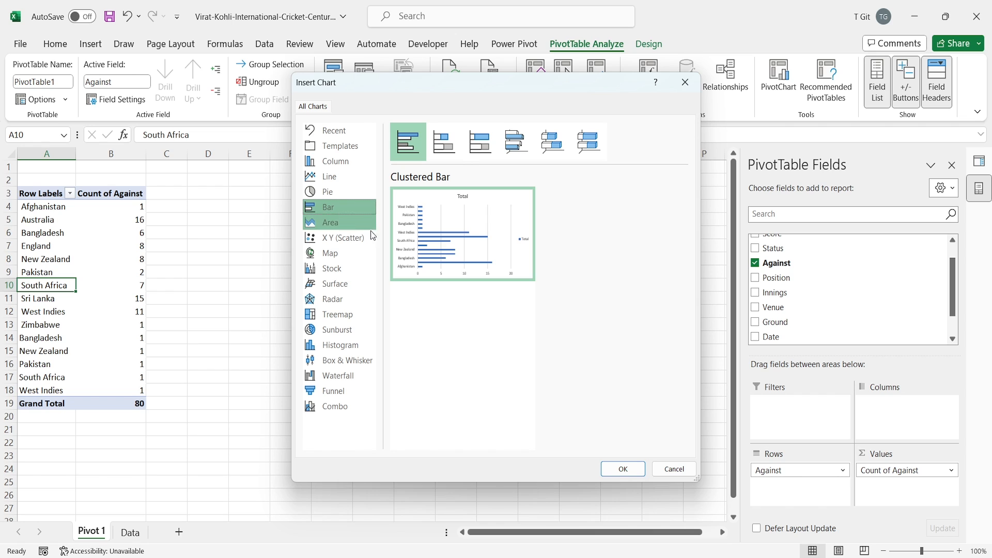
{"action": "mouse_move", "coordinate": [401, 213]}
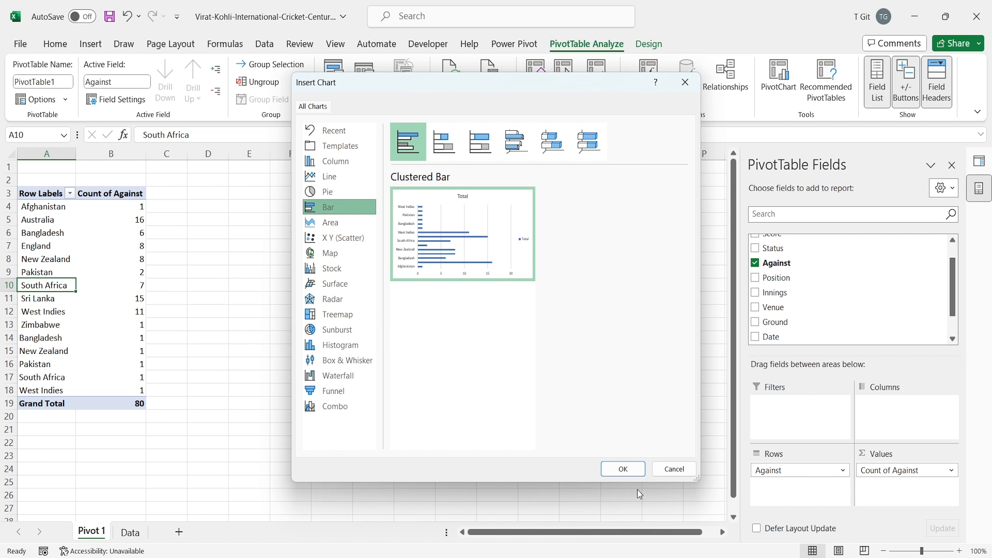
{"action": "left_click", "coordinate": [623, 470]}
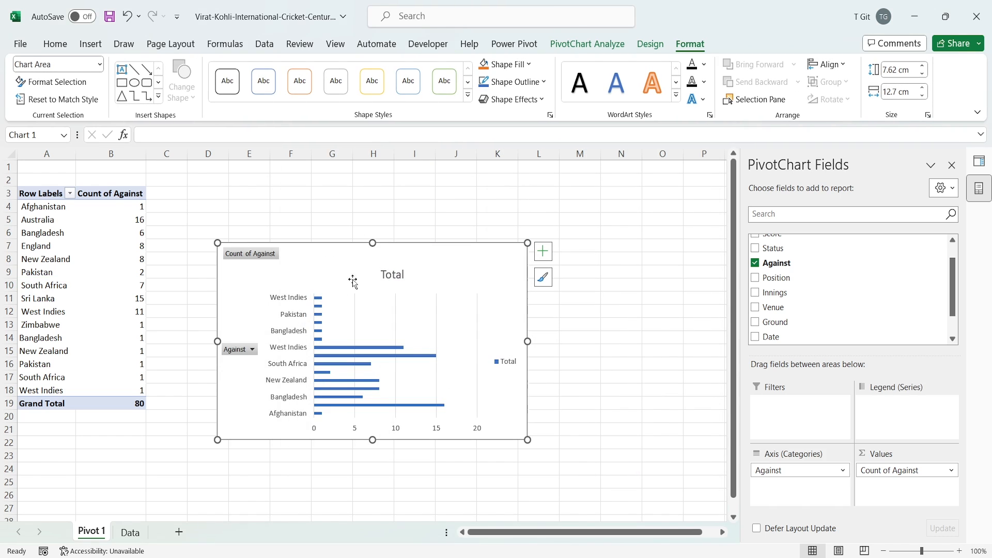
{"action": "left_click_drag", "start_coordinate": [332, 266], "coordinate": [302, 211]}
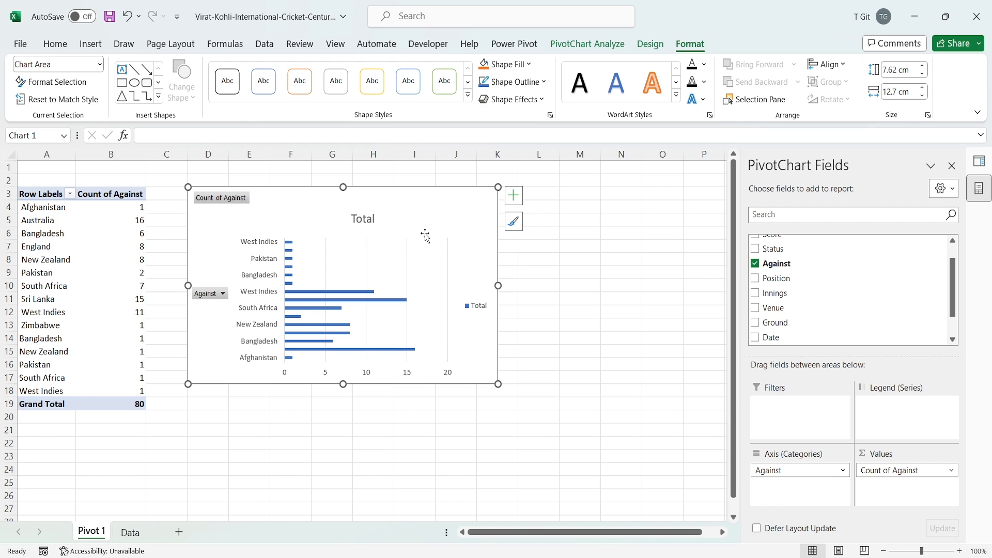
Hide all field buttons on the PivotChart and delete its legend
{"action": "right_click", "coordinate": [219, 202]}
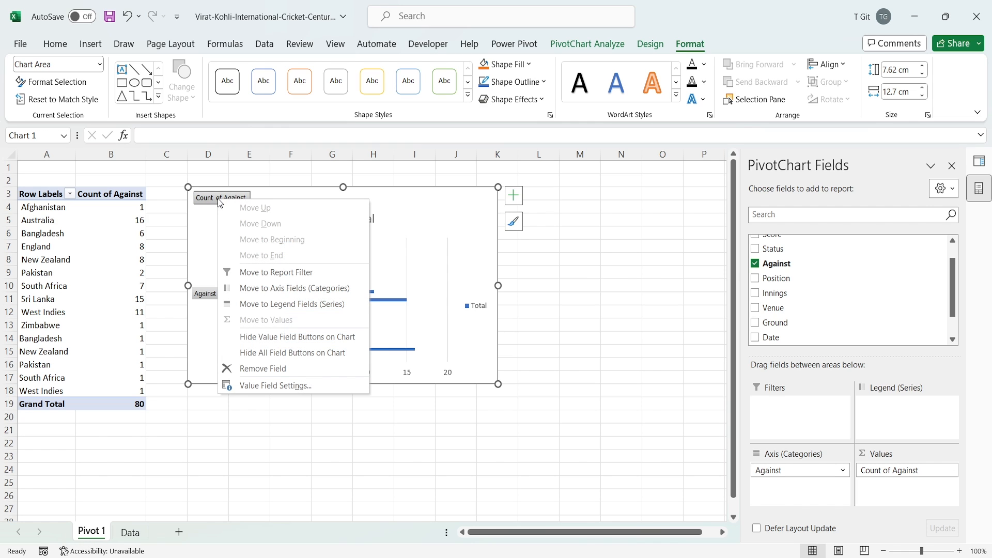
{"action": "left_click", "coordinate": [316, 355]}
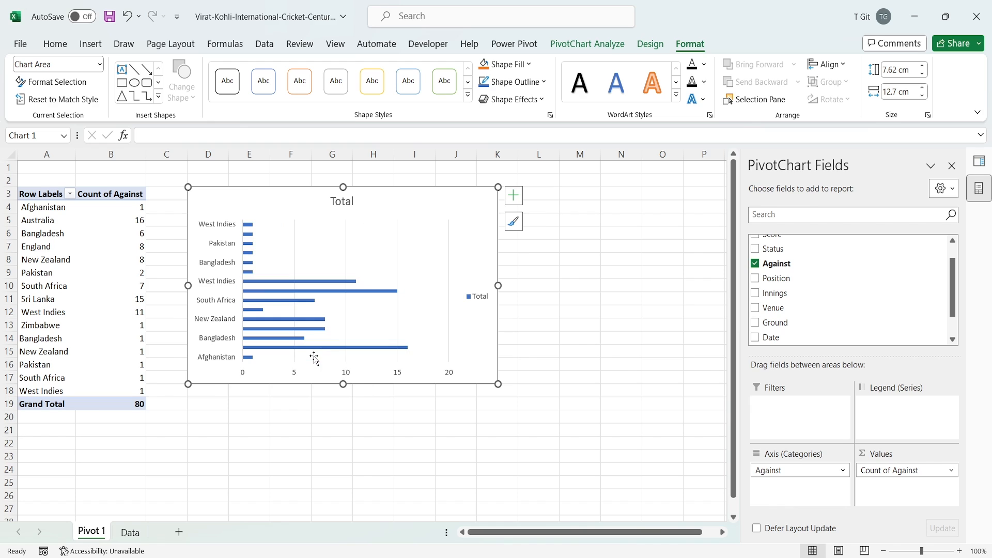
{"action": "left_click", "coordinate": [479, 302]}
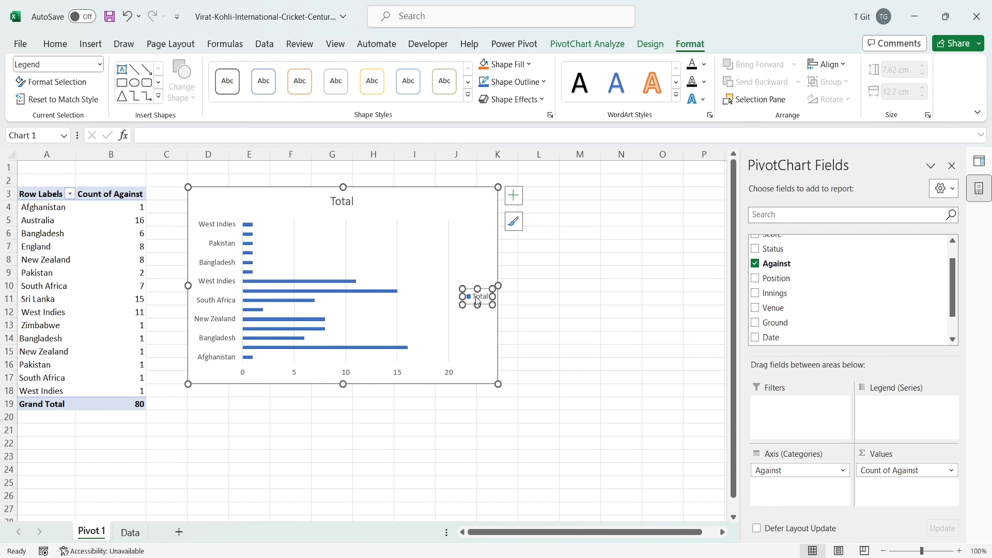
{"action": "key", "text": "Delete"}
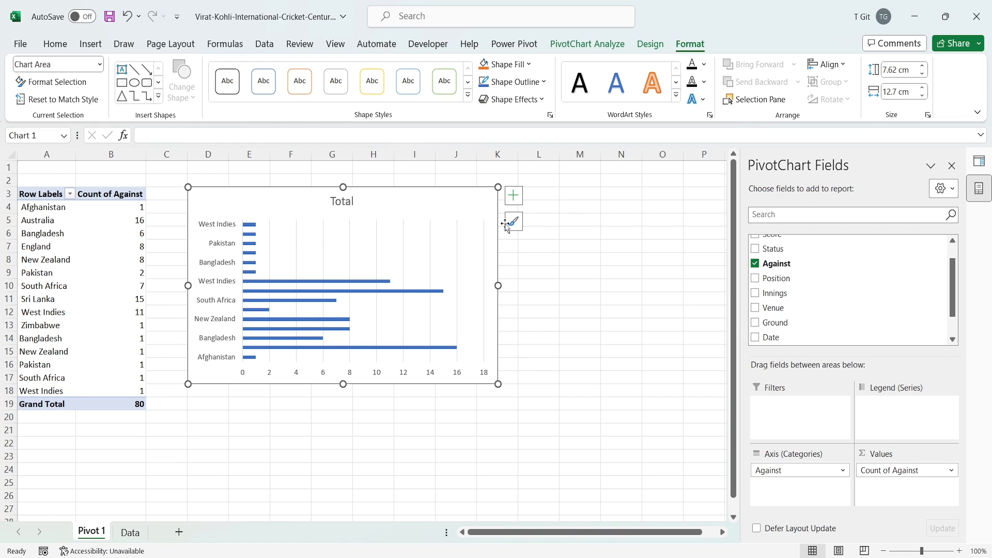
Remove the chart's gridlines and set the vertical category axis line to No Outline
{"action": "left_click", "coordinate": [518, 198]}
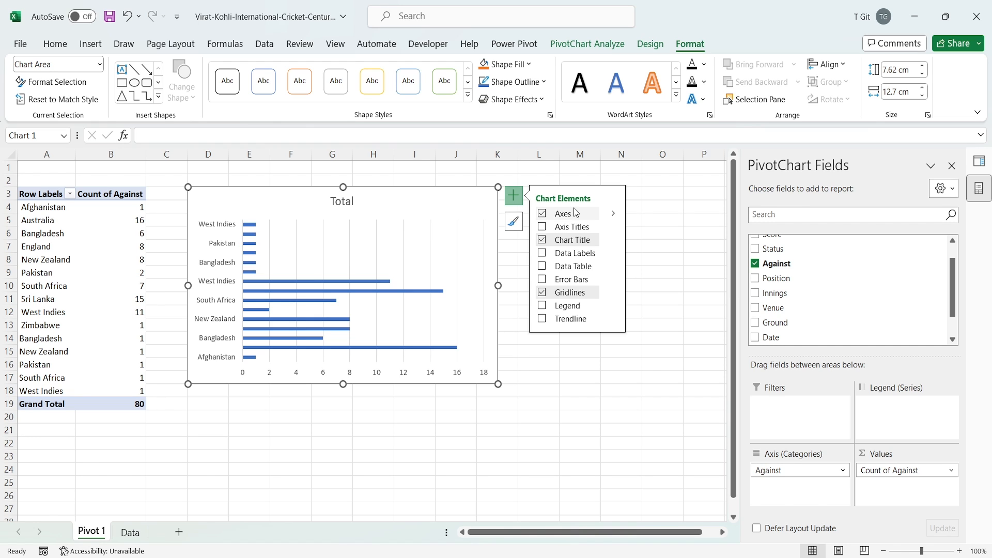
{"action": "left_click", "coordinate": [542, 293]}
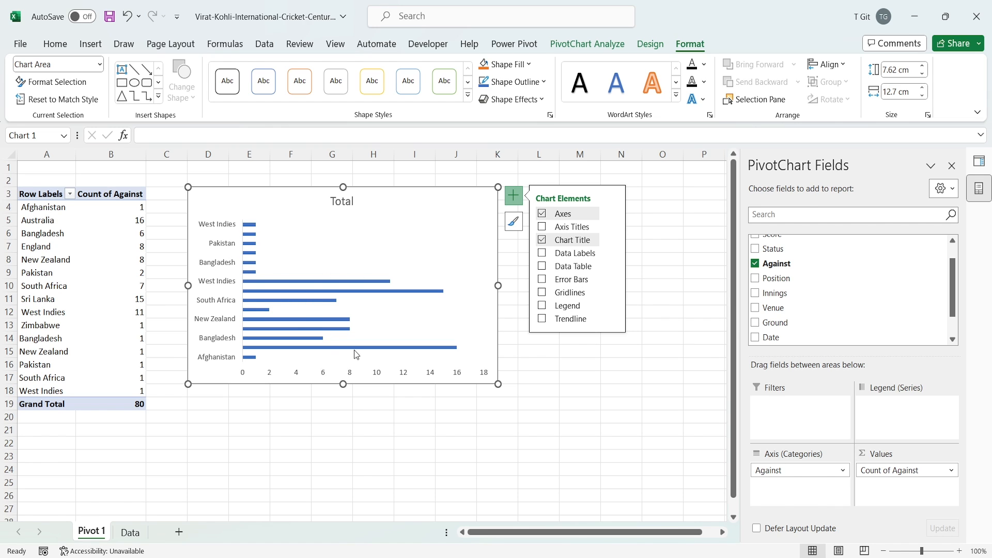
{"action": "left_click", "coordinate": [245, 268]}
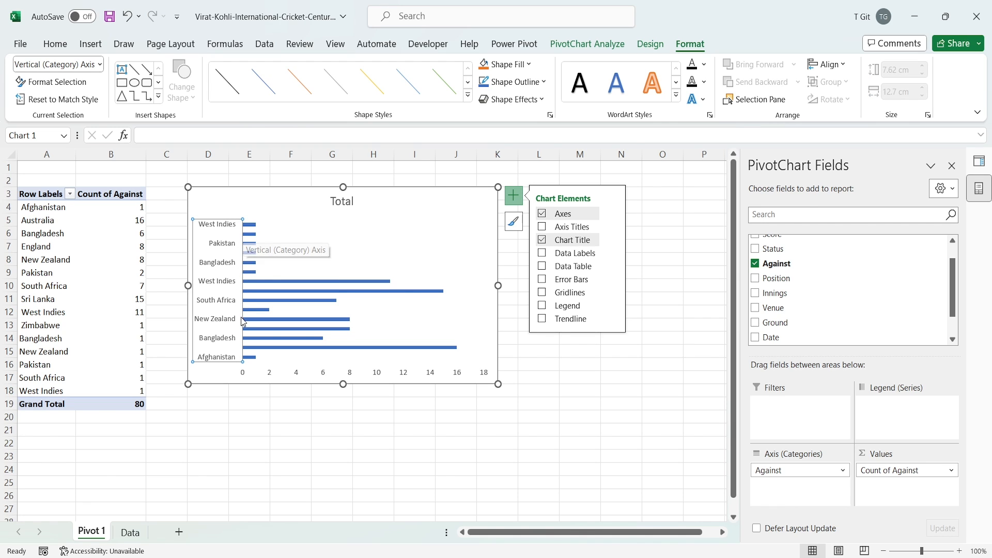
{"action": "right_click", "coordinate": [235, 244]}
{"action": "left_click", "coordinate": [279, 211]}
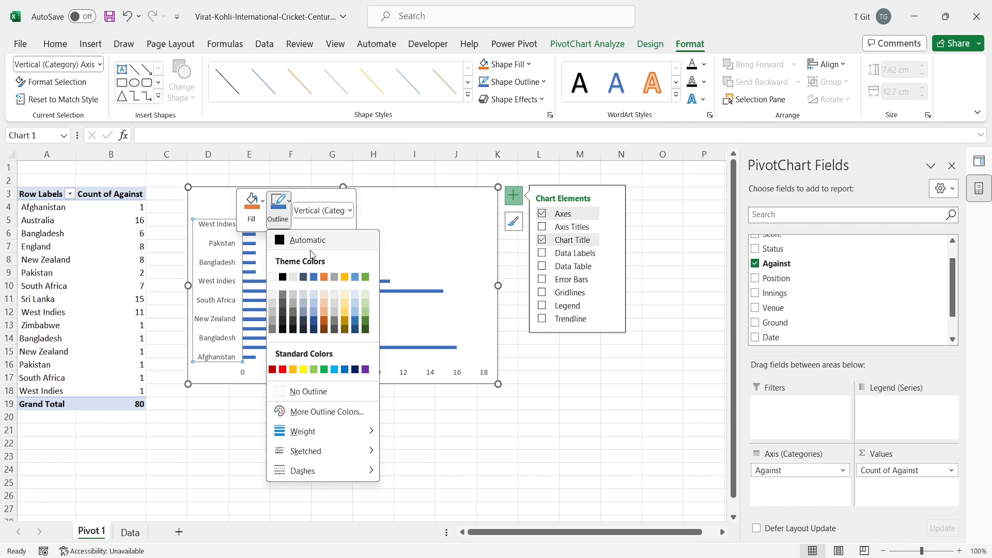
{"action": "left_click", "coordinate": [323, 391]}
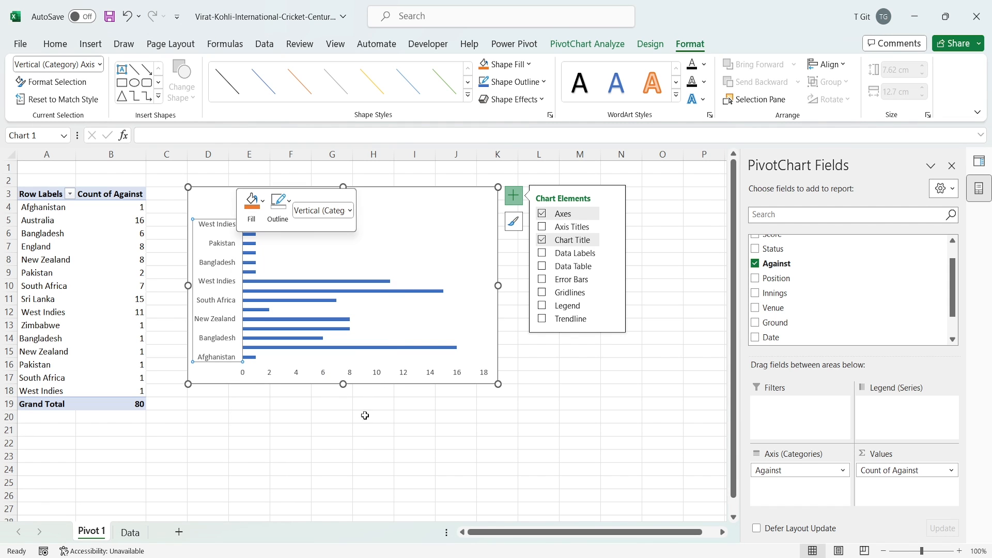
{"action": "left_click", "coordinate": [370, 434]}
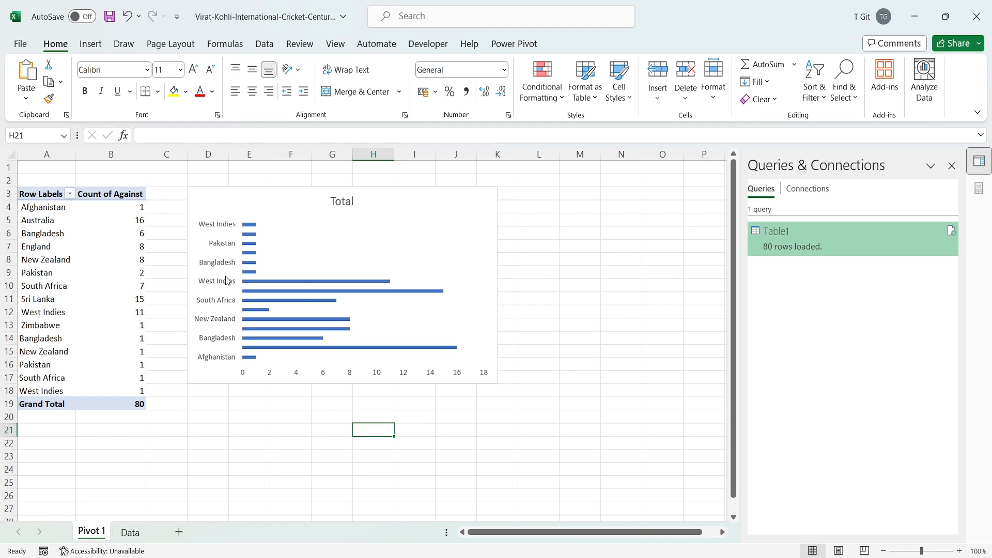
Format the country labels on the vertical axis as bold, black text at font size 10
{"action": "left_click", "coordinate": [223, 229]}
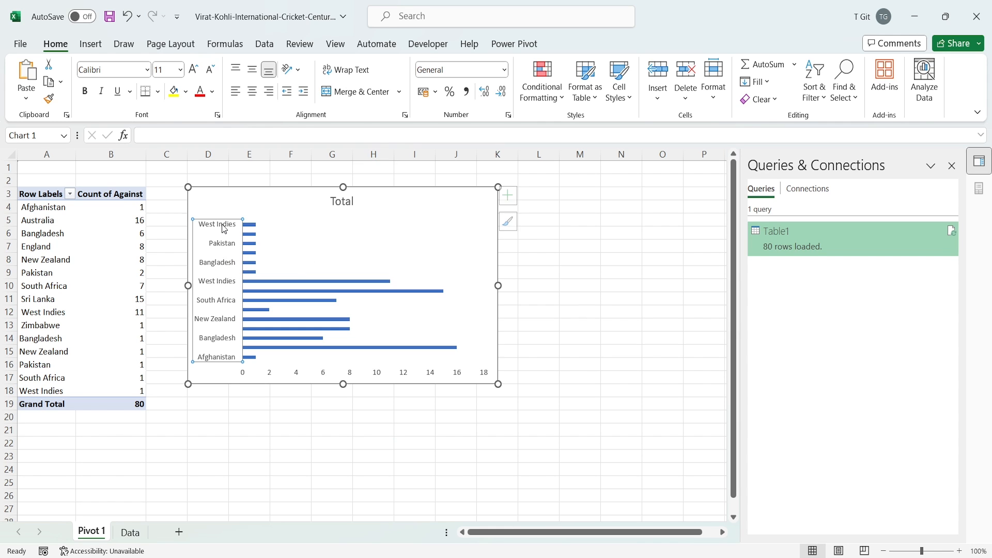
{"action": "left_click", "coordinate": [55, 43]}
{"action": "left_click", "coordinate": [85, 93]}
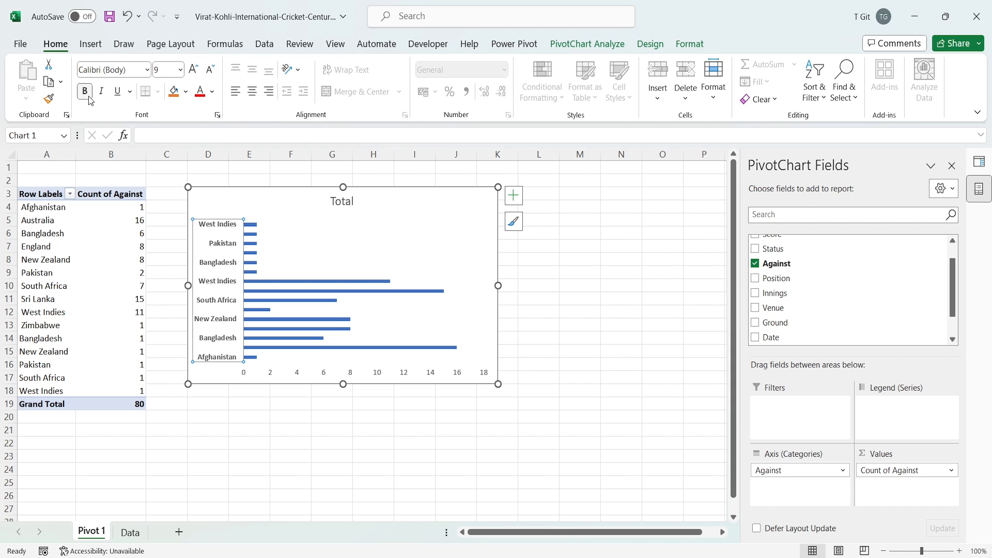
{"action": "left_click", "coordinate": [212, 91]}
{"action": "left_click", "coordinate": [210, 119]}
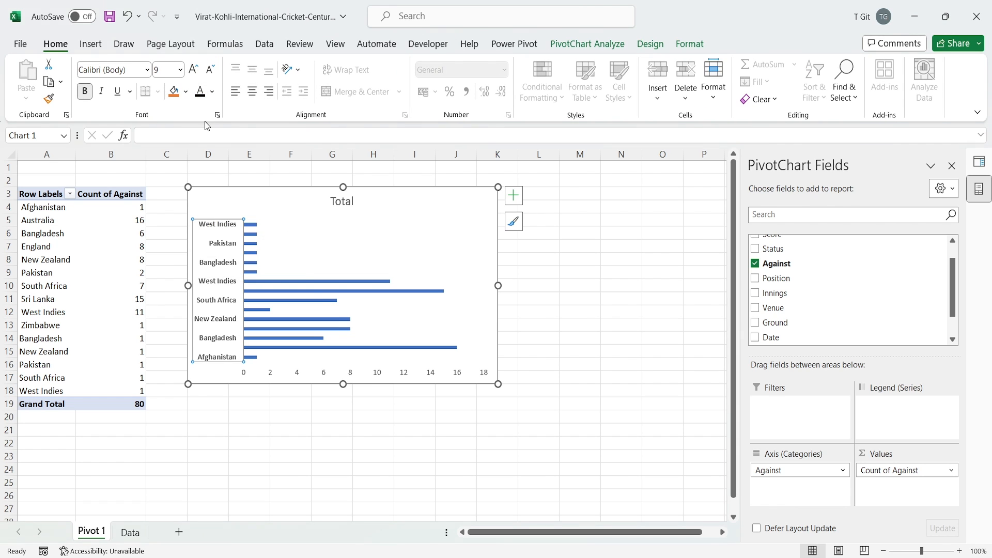
{"action": "left_click", "coordinate": [180, 77]}
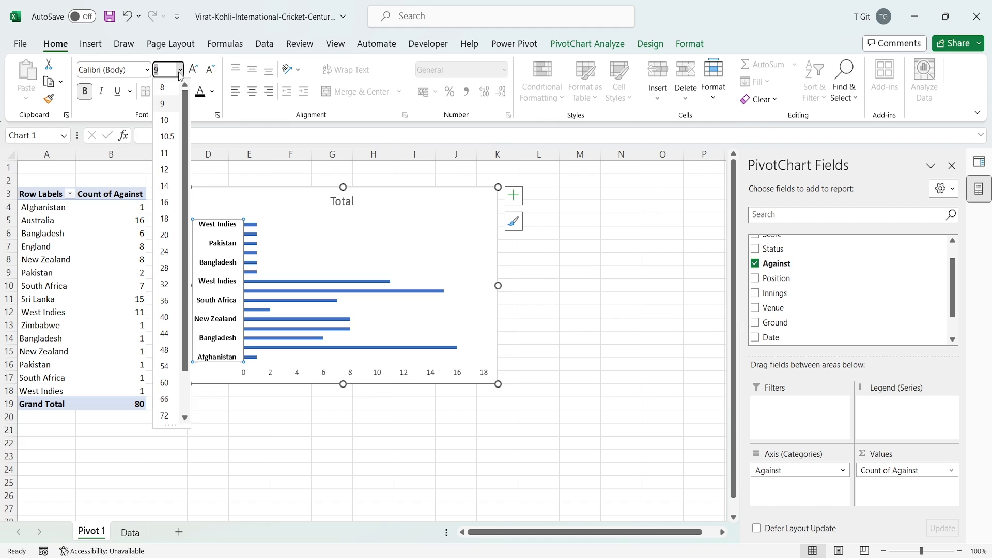
{"action": "left_click", "coordinate": [171, 127]}
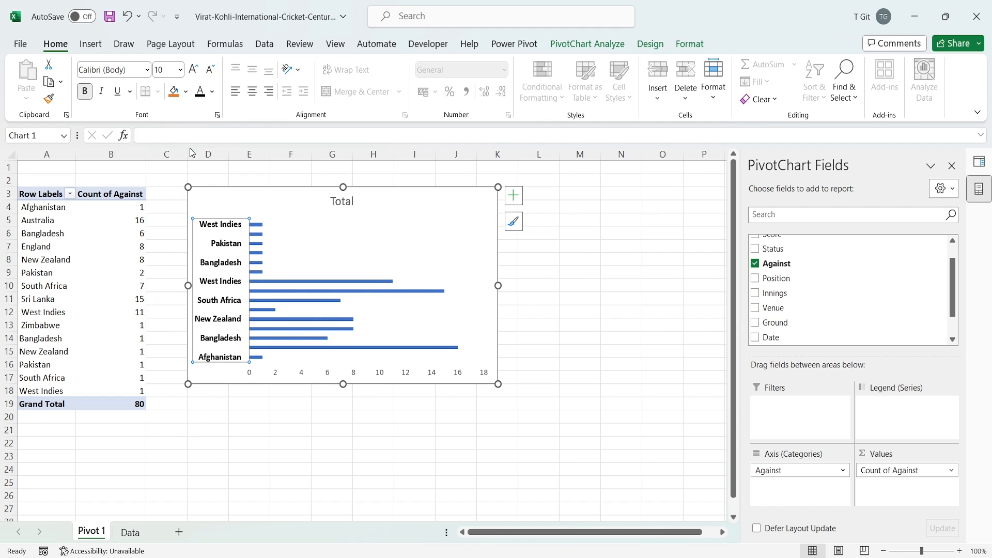
{"action": "left_click", "coordinate": [536, 294]}
{"action": "left_click", "coordinate": [464, 243]}
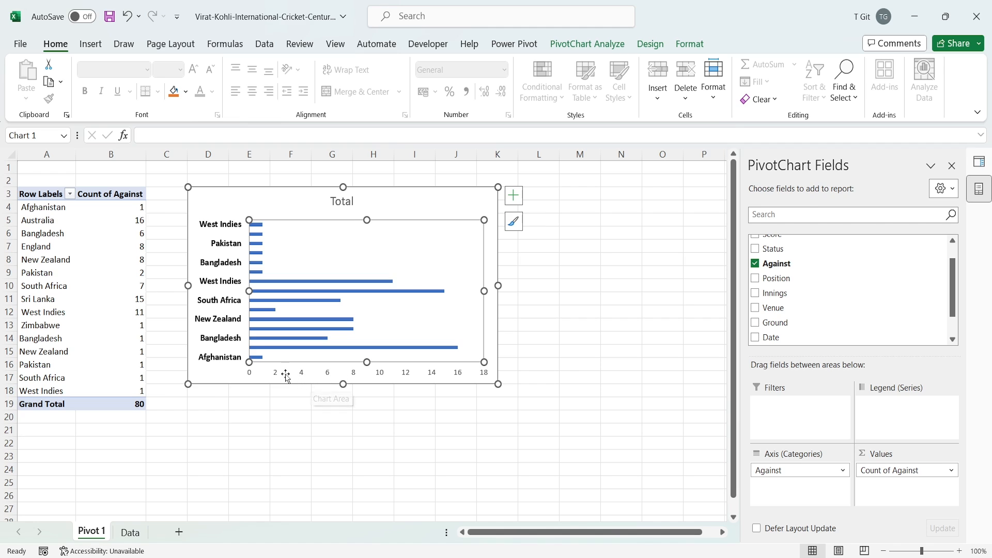
Hide the chart's primary horizontal axis while keeping the primary vertical axis
{"action": "left_click", "coordinate": [305, 376]}
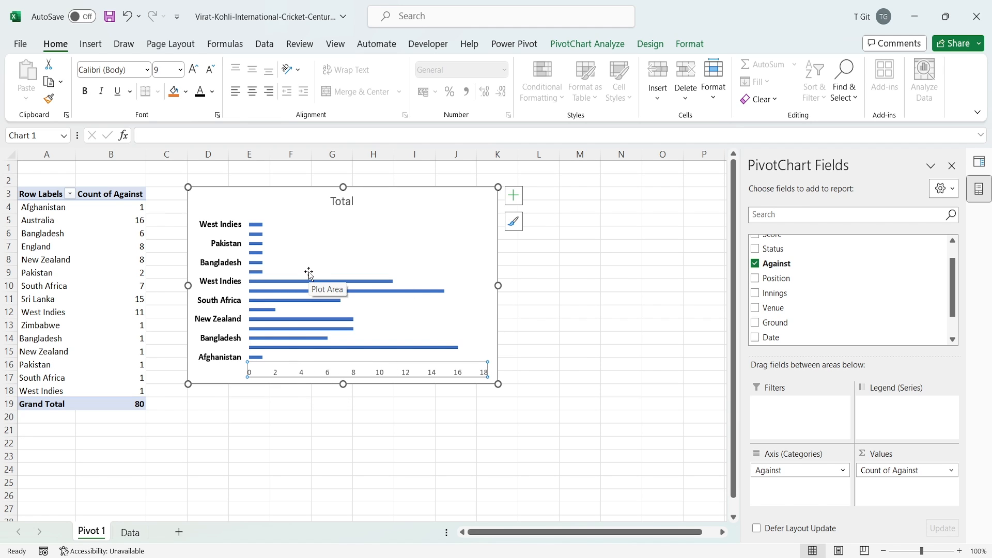
{"action": "left_click", "coordinate": [517, 201]}
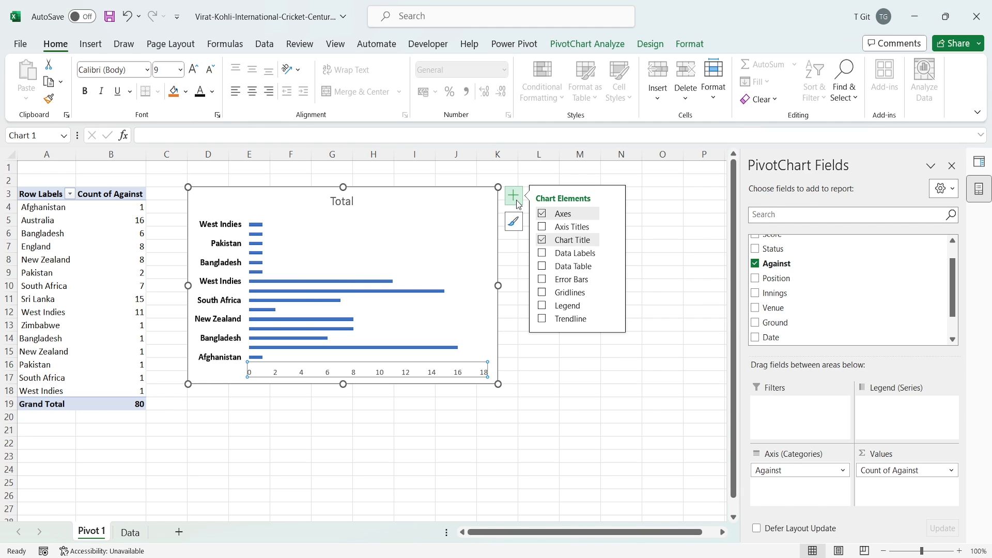
{"action": "left_click", "coordinate": [615, 217]}
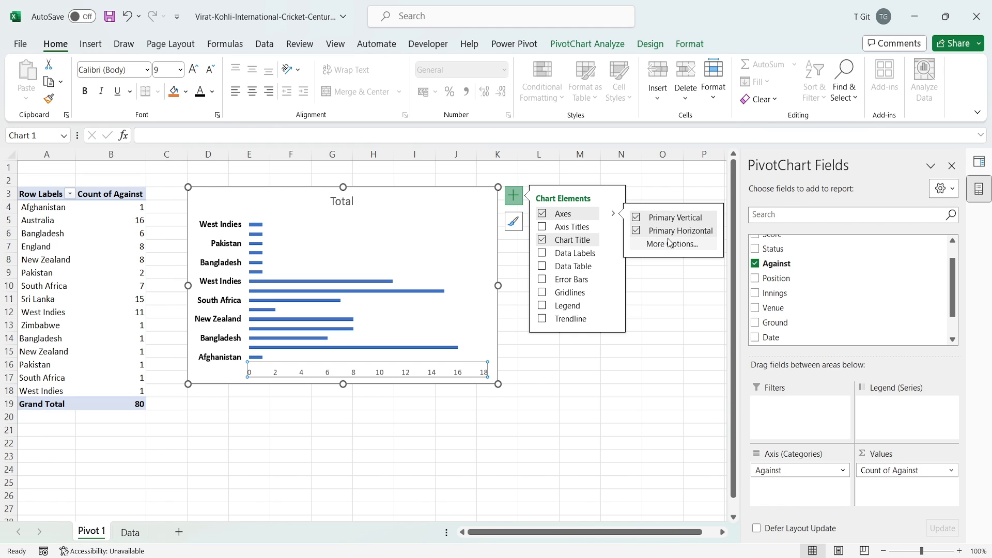
{"action": "left_click", "coordinate": [636, 231]}
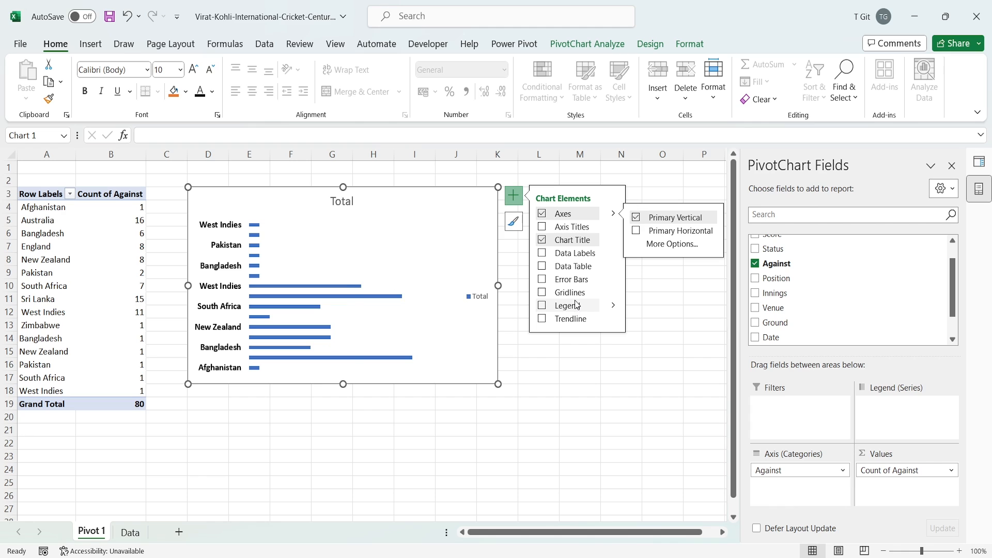
Add data labels to the chart's bars and make them bold
{"action": "left_click", "coordinate": [542, 254]}
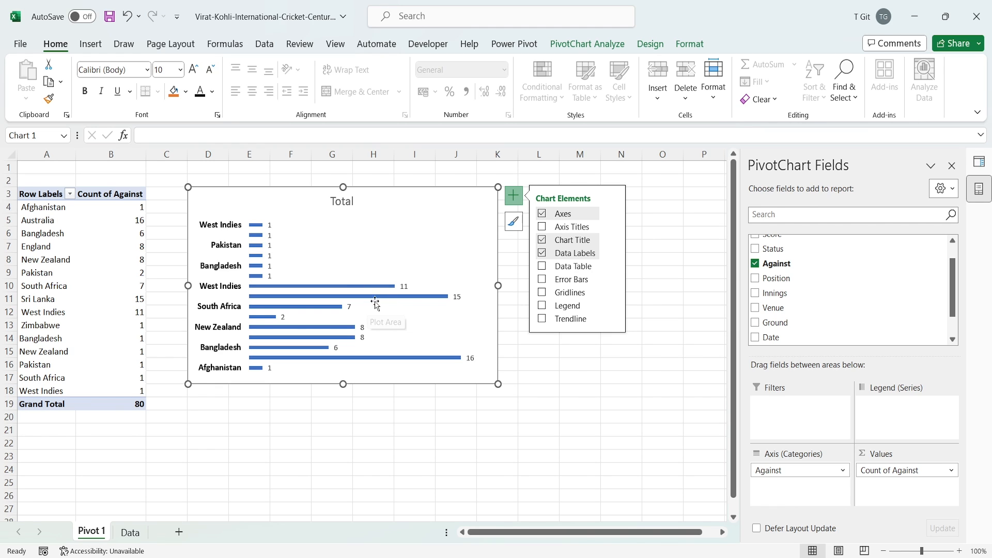
{"action": "left_click", "coordinate": [269, 238]}
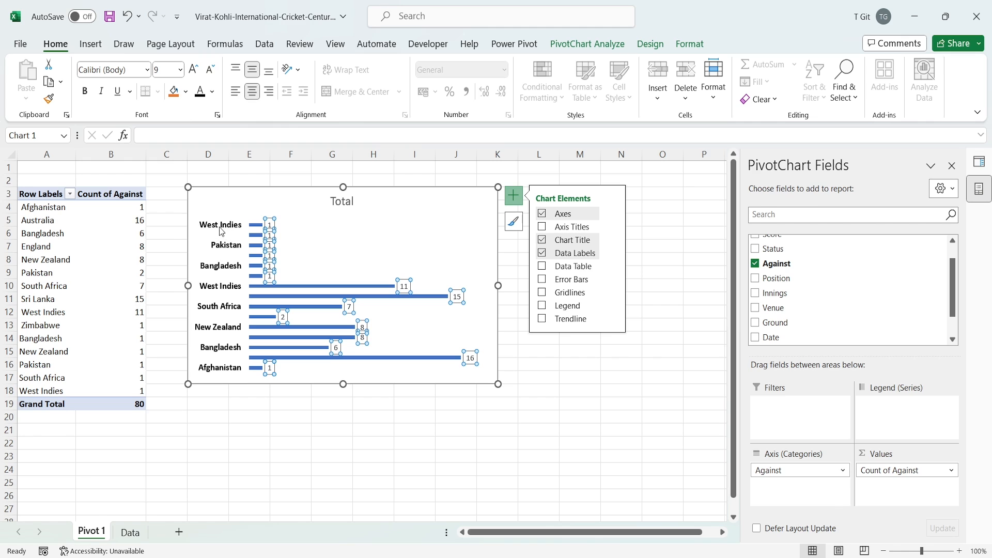
{"action": "left_click", "coordinate": [85, 91]}
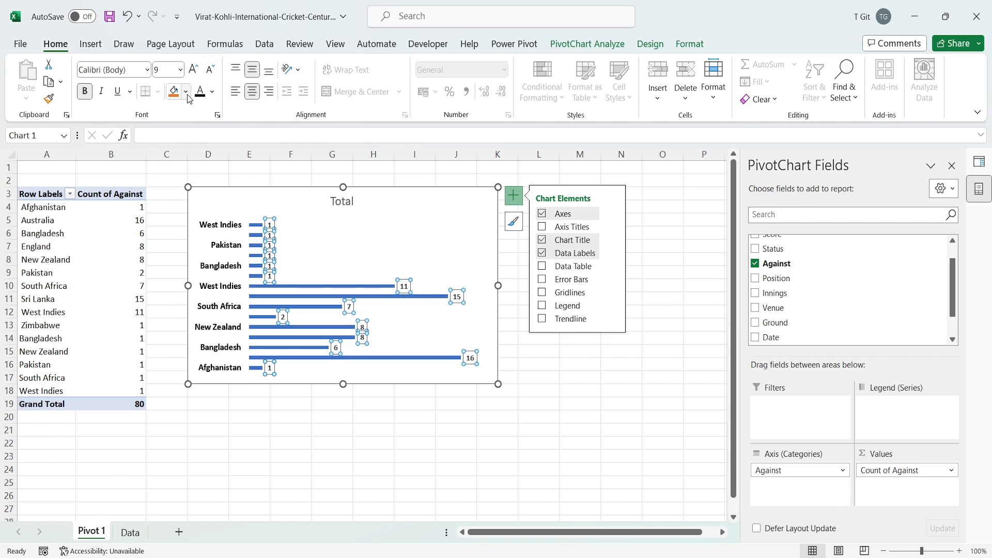
{"action": "left_click", "coordinate": [558, 359]}
{"action": "left_click", "coordinate": [424, 238]}
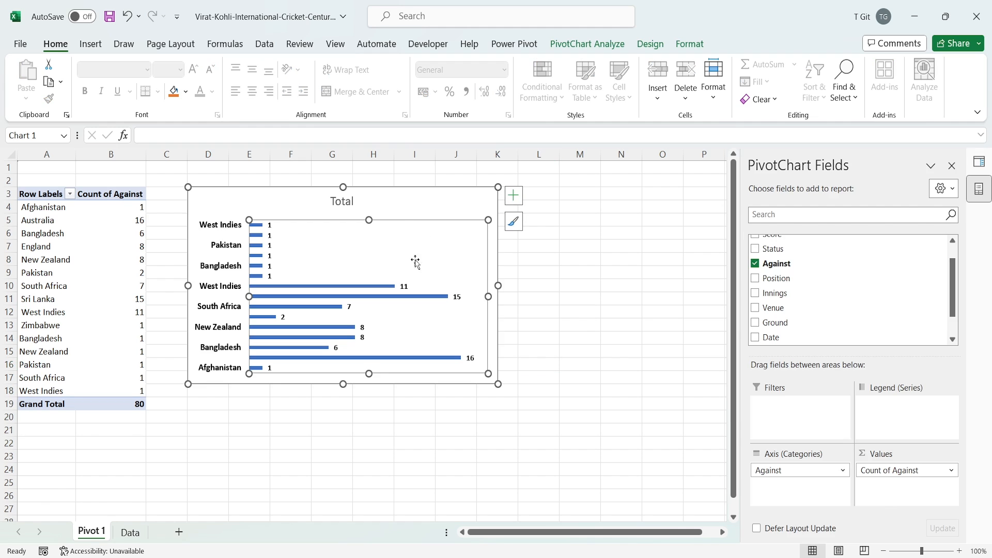
Sort the chart's bars by count of centuries from largest to smallest
{"action": "right_click", "coordinate": [376, 360]}
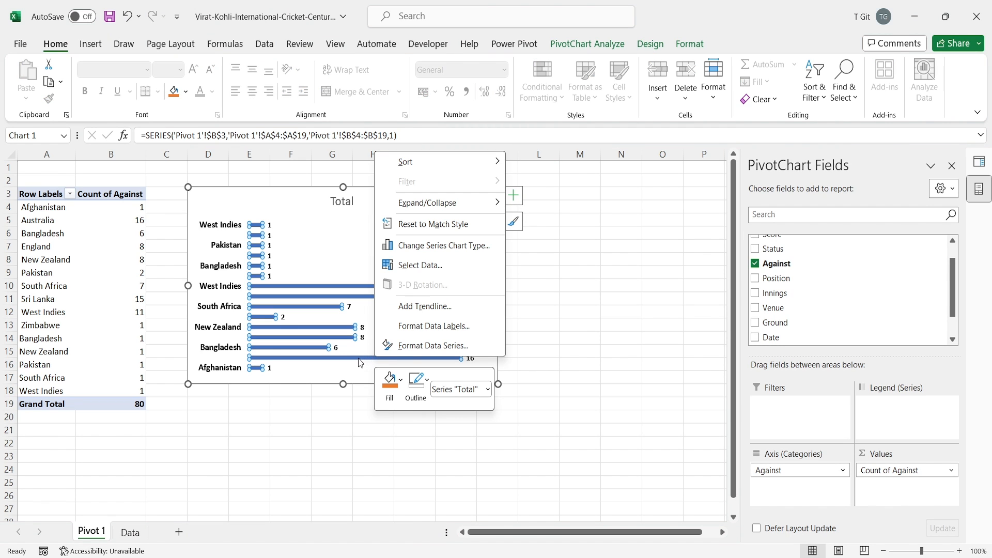
{"action": "mouse_move", "coordinate": [445, 162]}
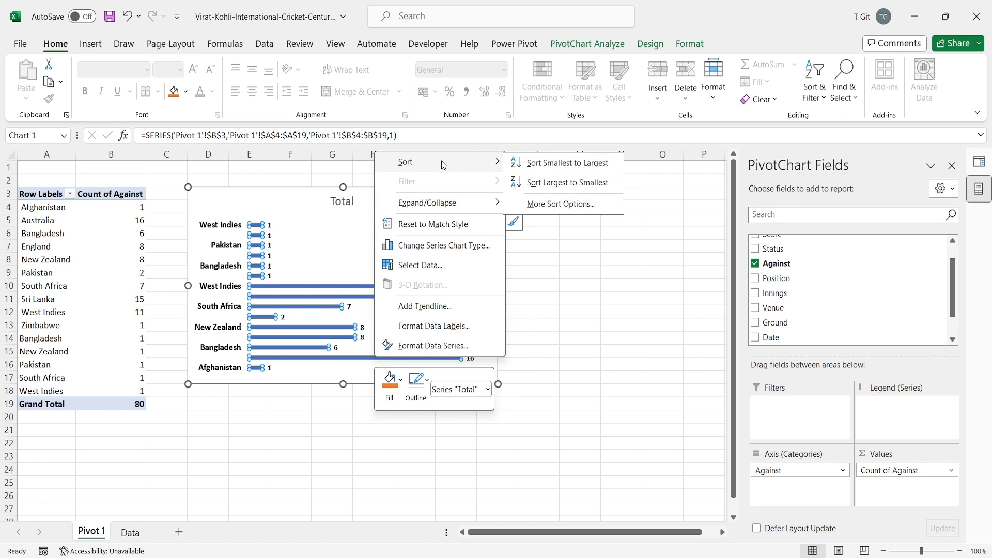
{"action": "left_click", "coordinate": [579, 187]}
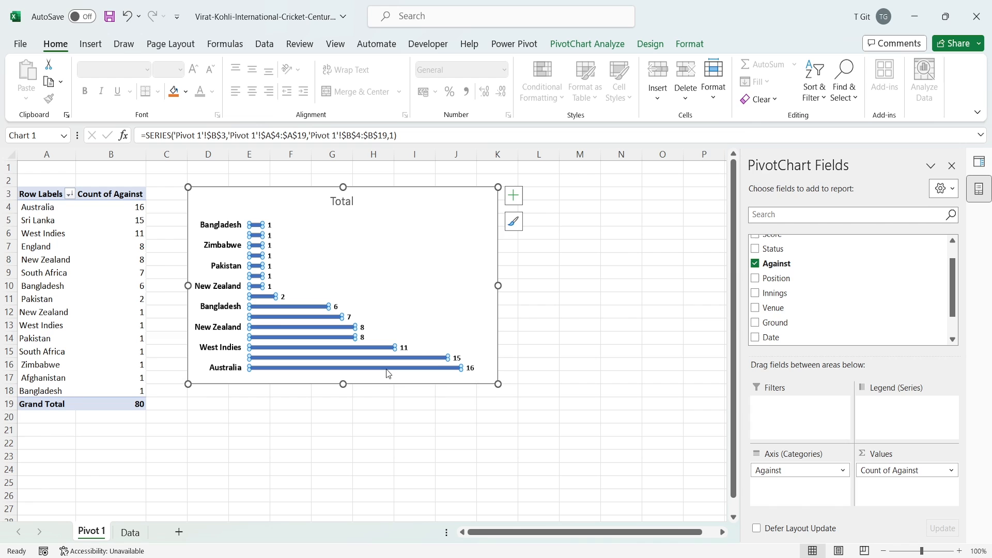
Sort the chart's bars by count of centuries from smallest to largest
{"action": "left_click", "coordinate": [385, 369]}
{"action": "right_click", "coordinate": [384, 368]}
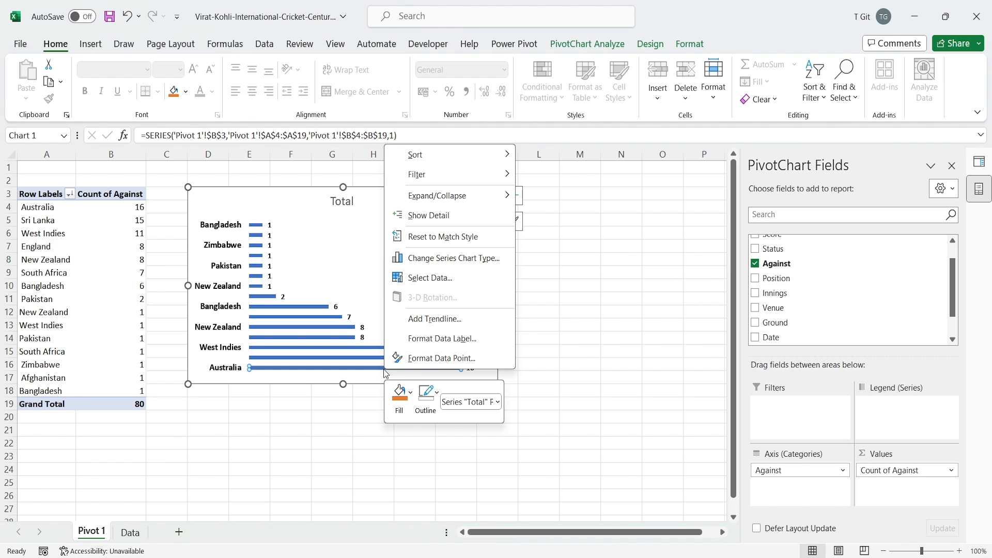
{"action": "mouse_move", "coordinate": [425, 158]}
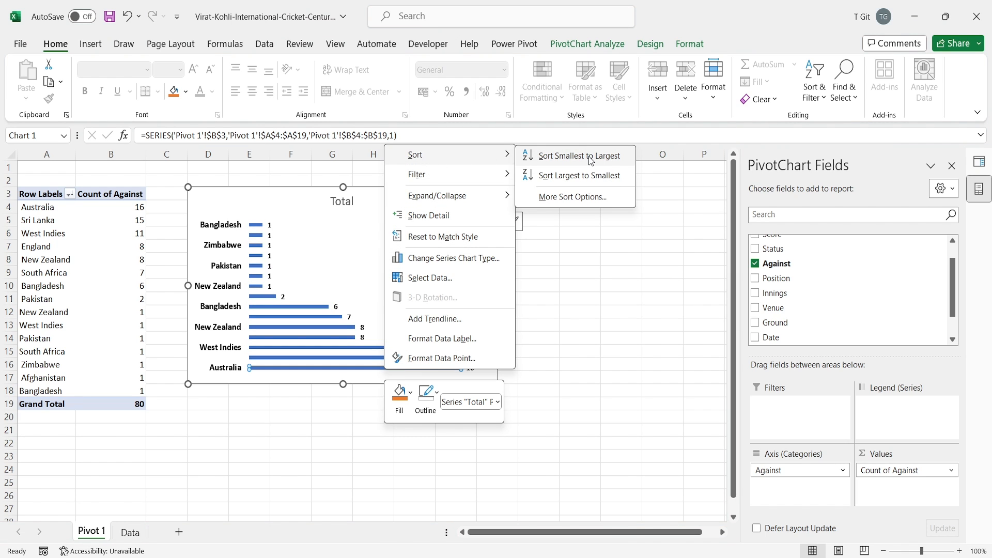
{"action": "left_click", "coordinate": [563, 155]}
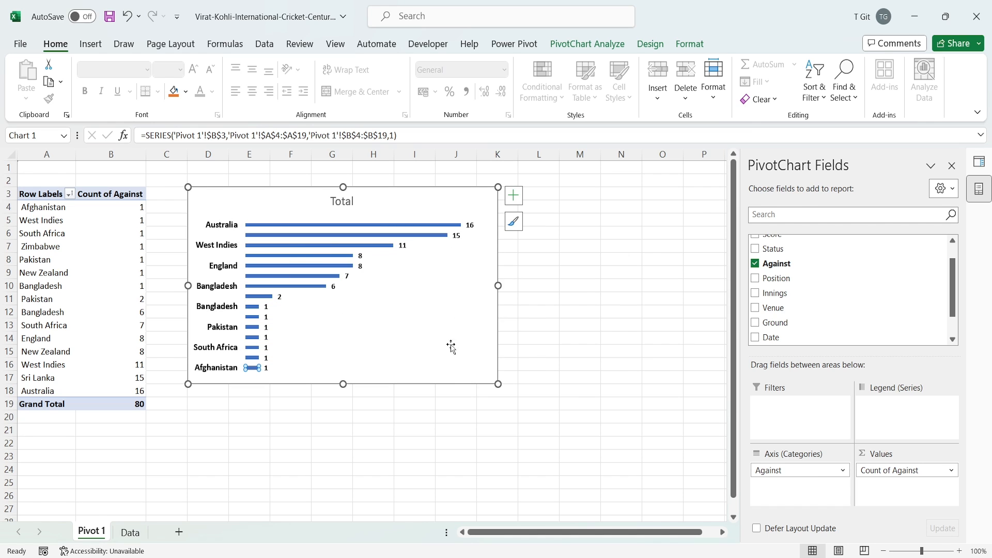
{"action": "left_click", "coordinate": [537, 312]}
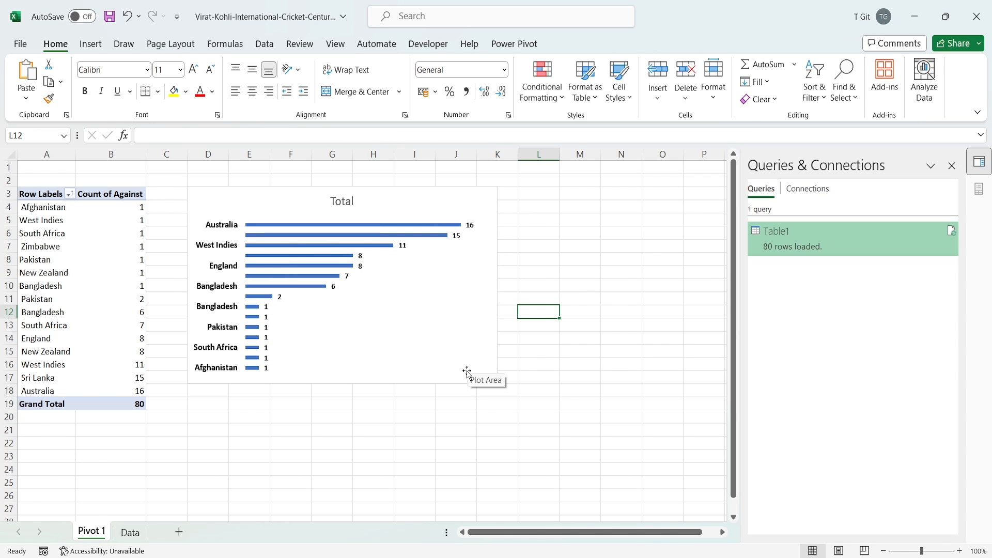
Replace the chart title text with "Number of Centuries Against Teams"
{"action": "left_click", "coordinate": [471, 361]}
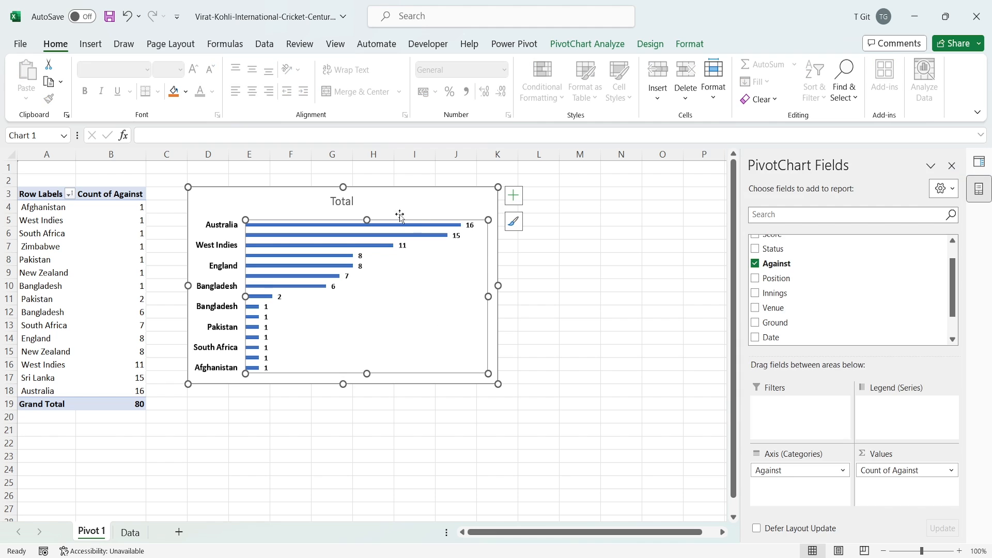
{"action": "double_click", "coordinate": [344, 200]}
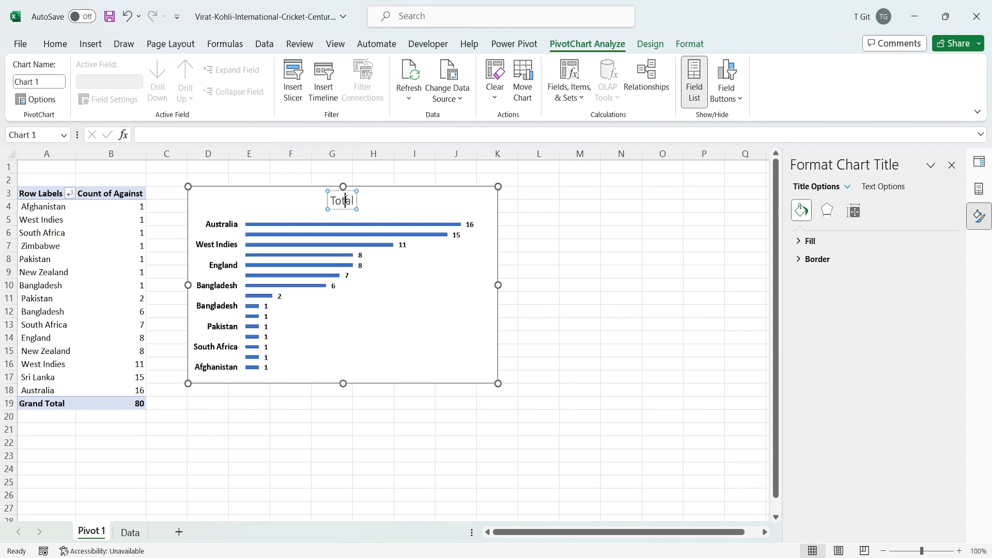
{"action": "double_click", "coordinate": [344, 201]}
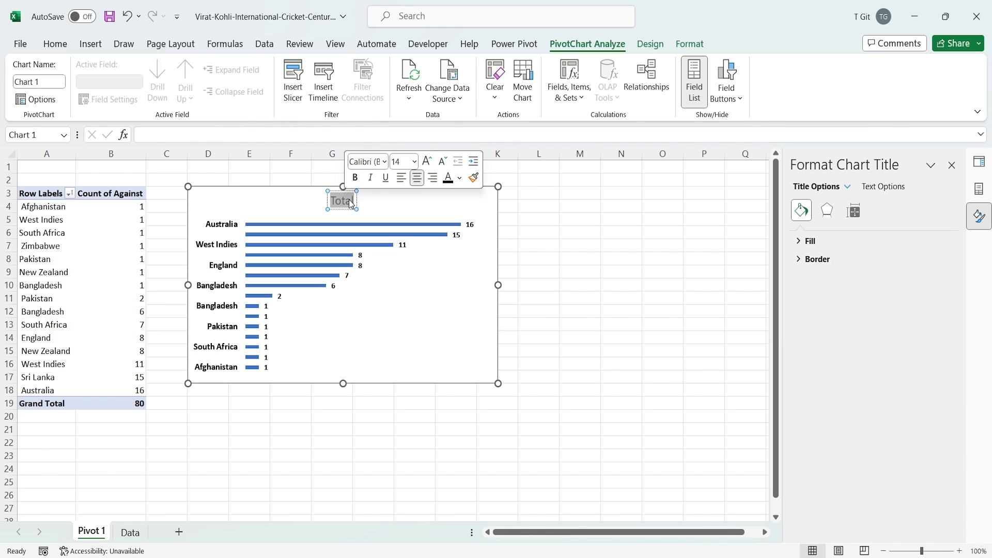
{"action": "type", "text": "Number"}
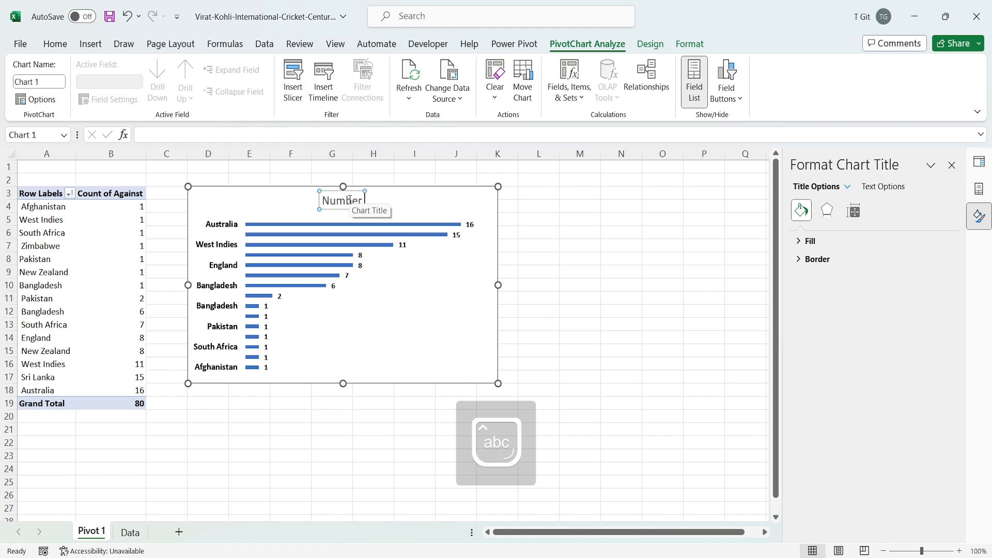
{"action": "type", "text": " of Centuries"}
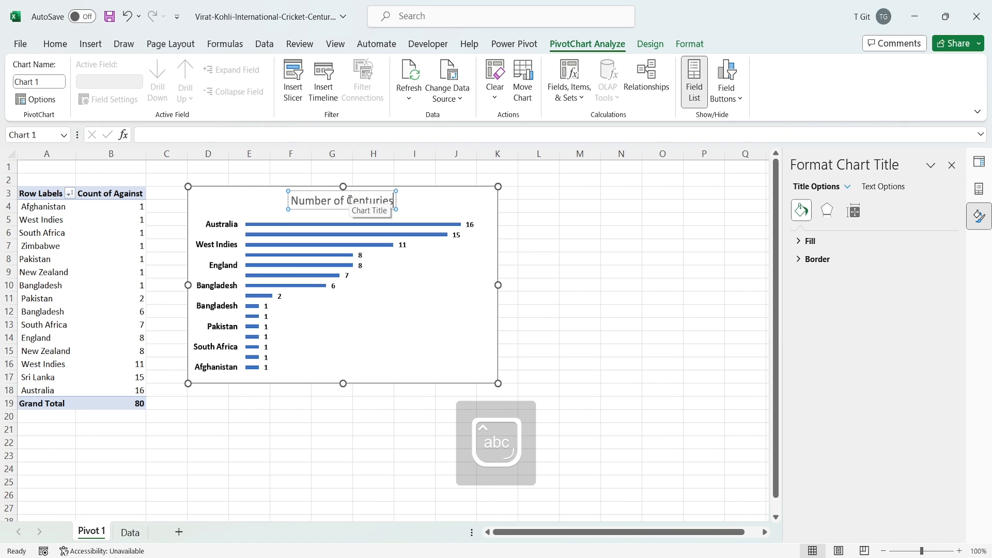
{"action": "type", "text": " Agai"}
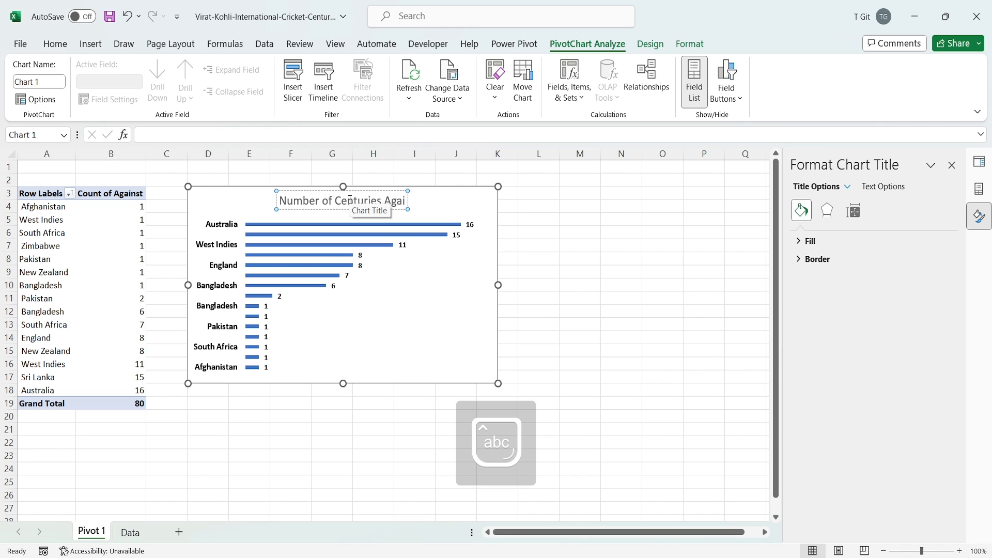
{"action": "type", "text": "nst Teams"}
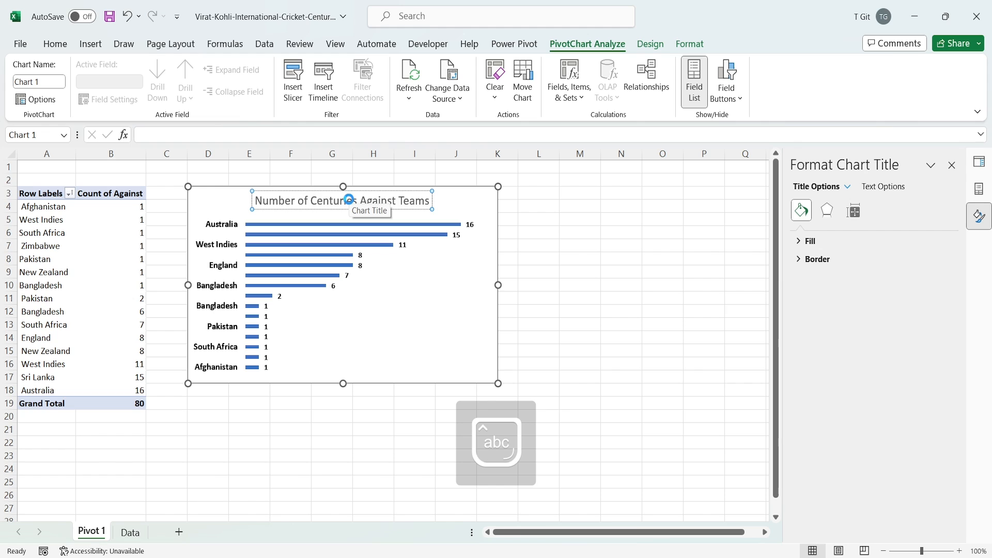
Format the whole chart title as bold, italic, underlined black text
{"action": "key", "text": "ctrl+a"}
{"action": "left_click", "coordinate": [50, 52]}
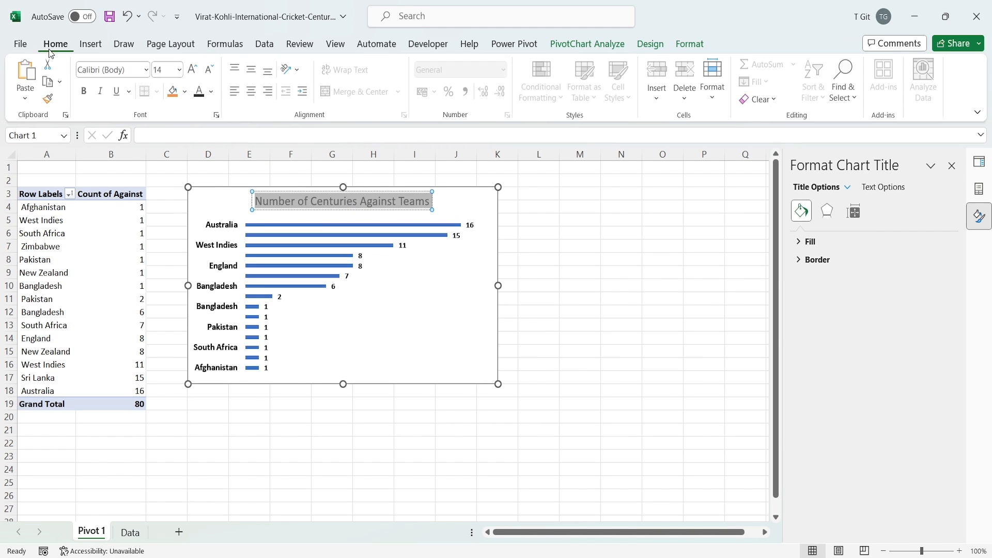
{"action": "left_click", "coordinate": [85, 96]}
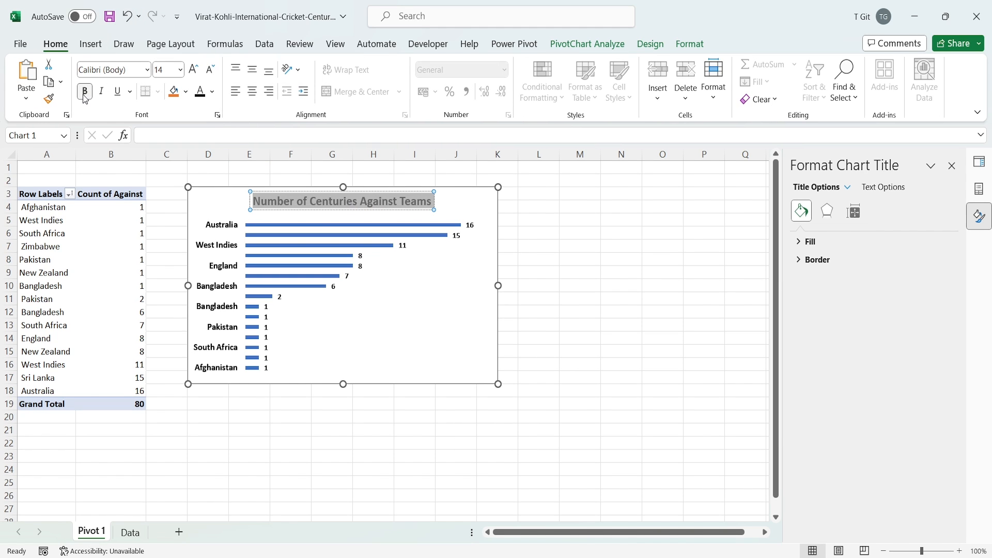
{"action": "left_click", "coordinate": [206, 97]}
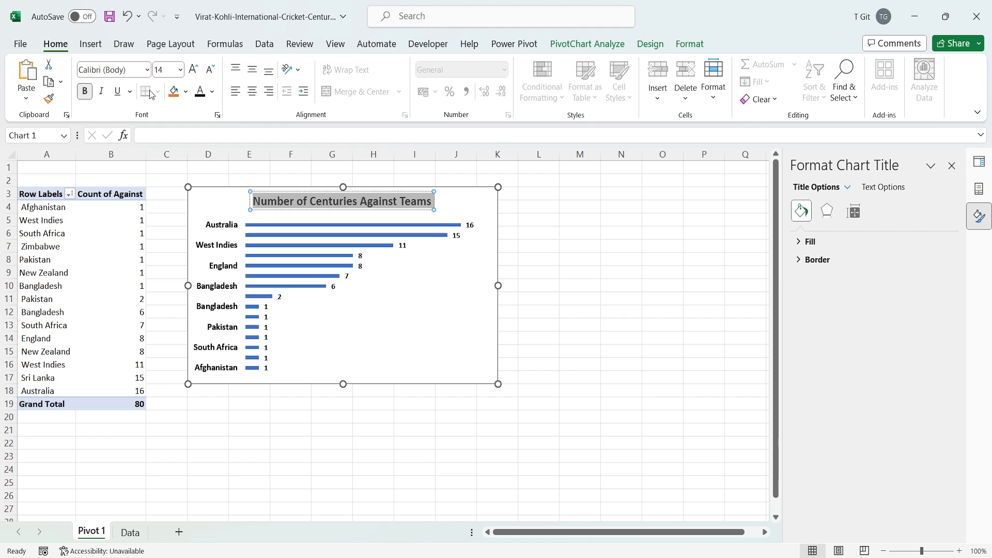
{"action": "left_click", "coordinate": [102, 92]}
{"action": "left_click", "coordinate": [118, 92]}
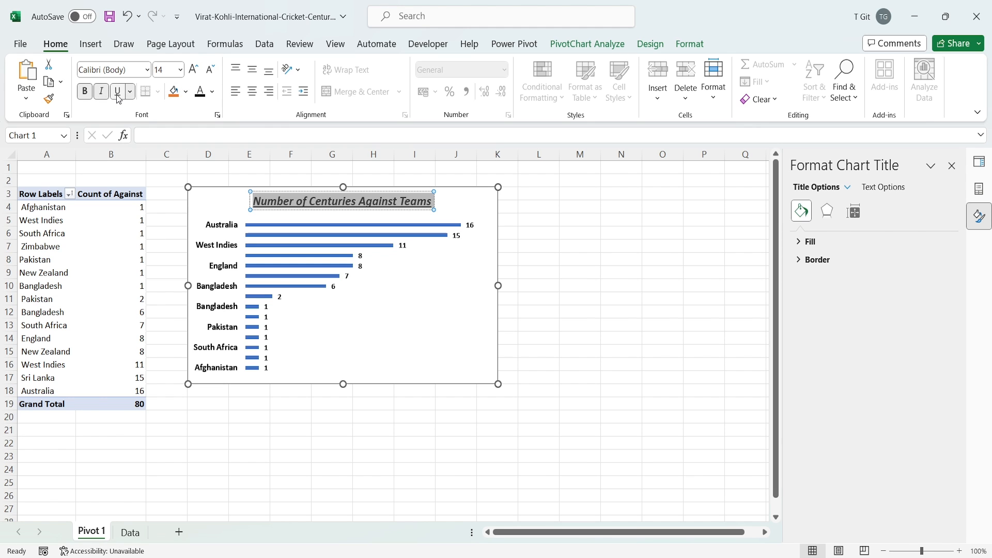
{"action": "left_click", "coordinate": [569, 222]}
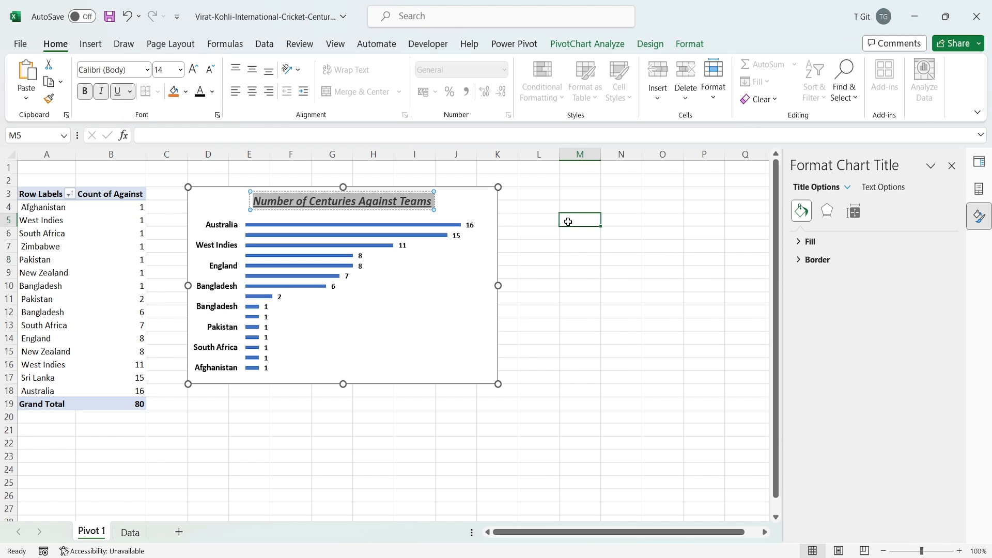
Give the chart area a solid line border
{"action": "left_click", "coordinate": [470, 201]}
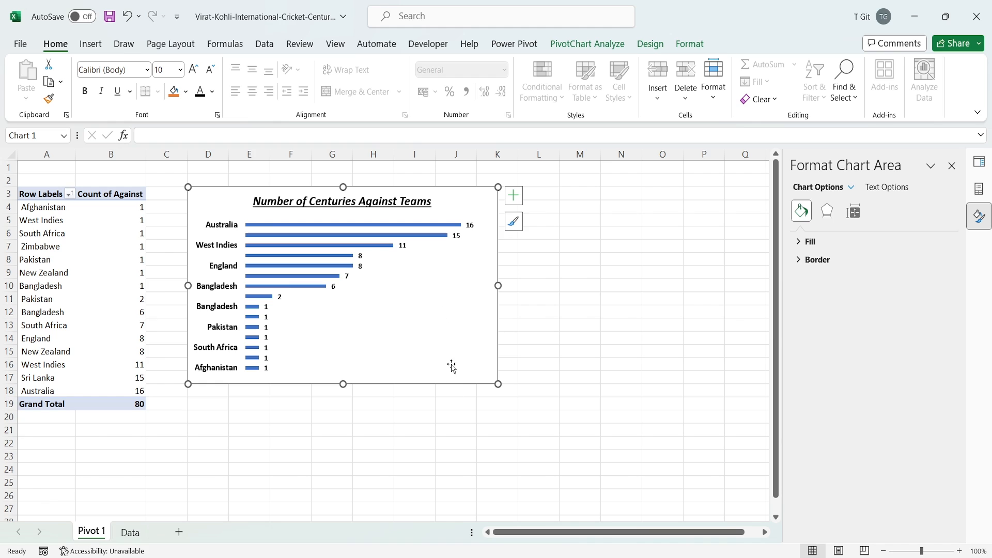
{"action": "right_click", "coordinate": [469, 200]}
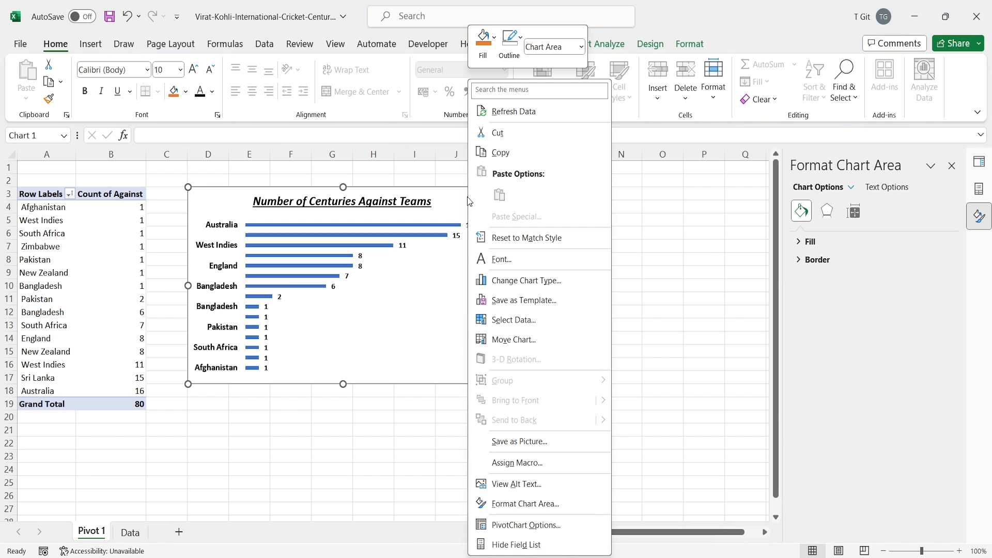
{"action": "left_click", "coordinate": [514, 507]}
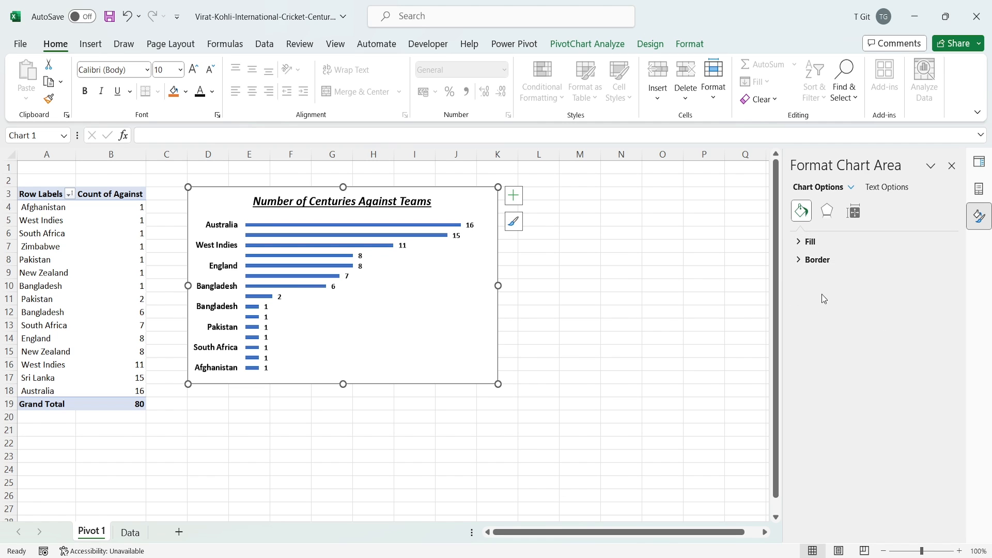
{"action": "left_click", "coordinate": [572, 320]}
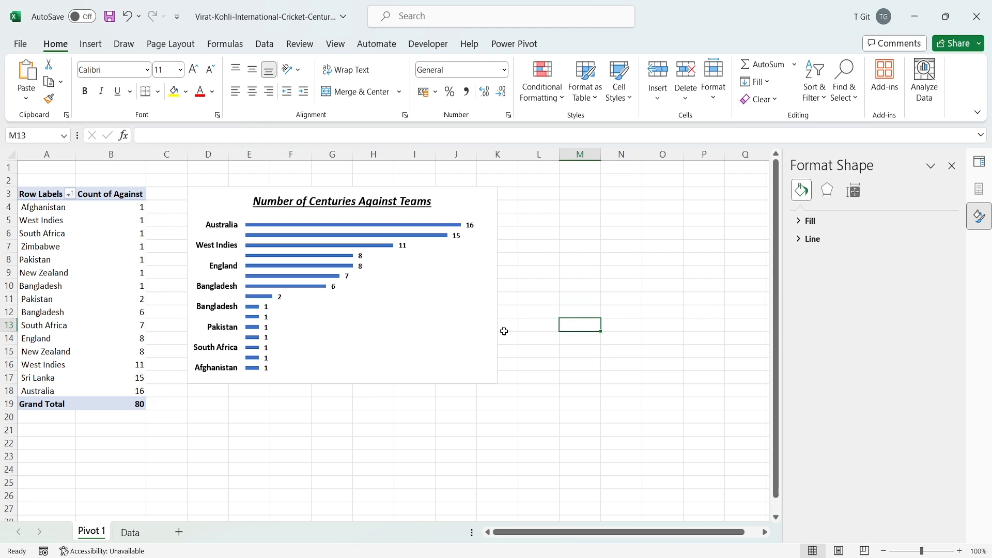
{"action": "left_click", "coordinate": [478, 202]}
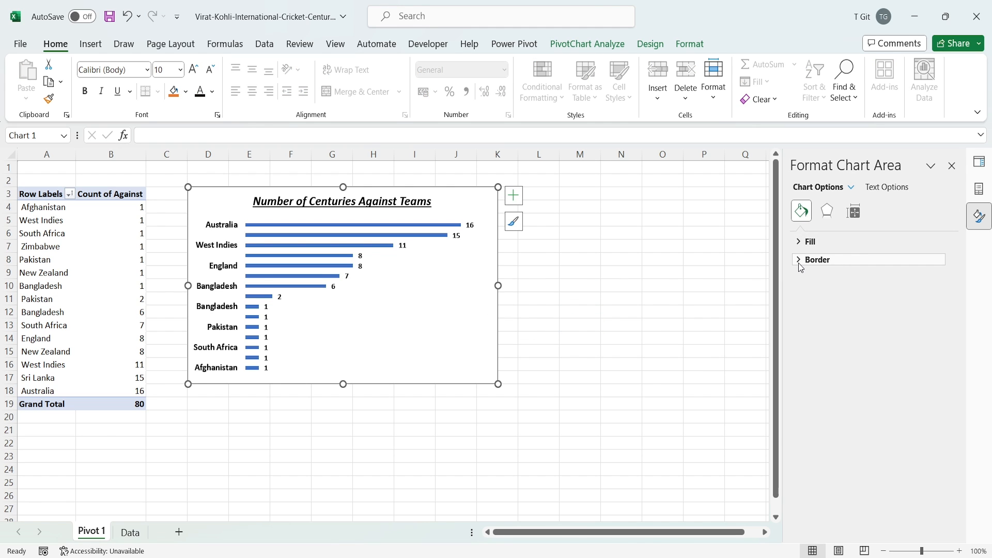
{"action": "left_click", "coordinate": [799, 262]}
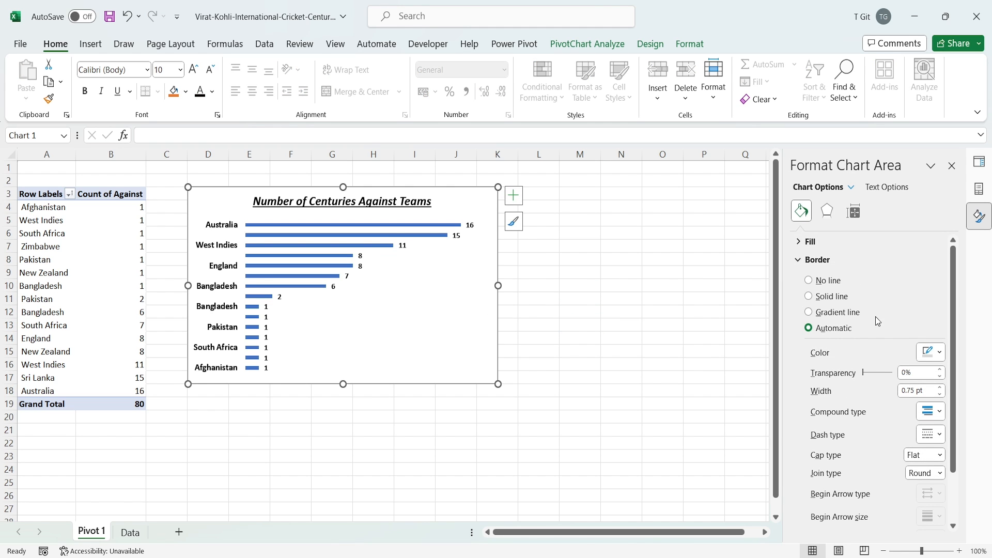
{"action": "left_click", "coordinate": [811, 298]}
{"action": "left_click", "coordinate": [586, 270]}
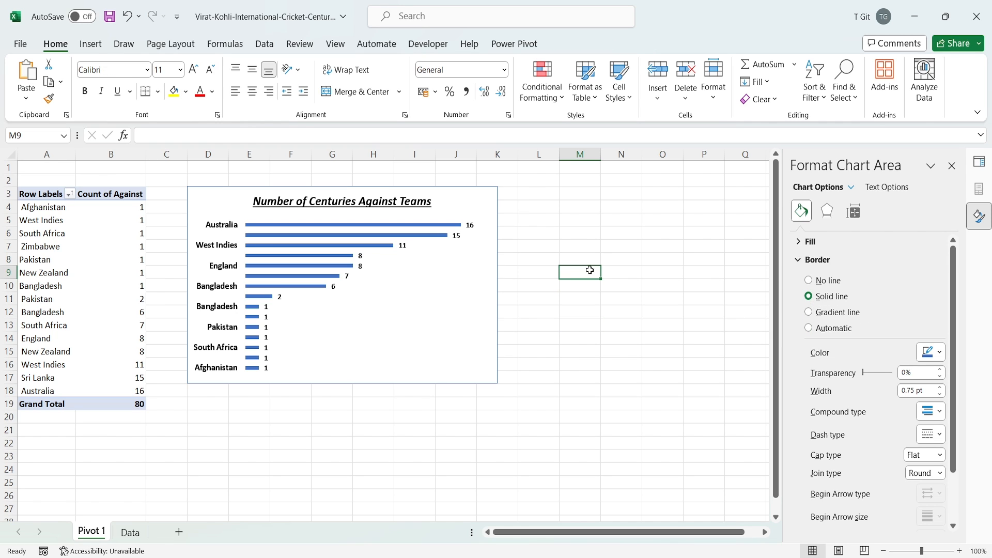
Set the chart area's border color to black from the theme colors
{"action": "left_click", "coordinate": [467, 201]}
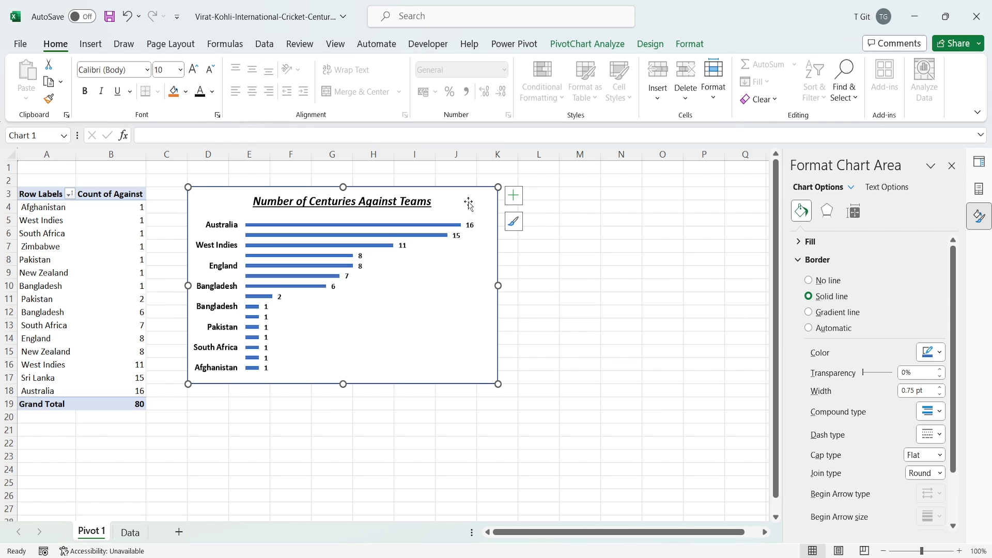
{"action": "left_click", "coordinate": [936, 355]}
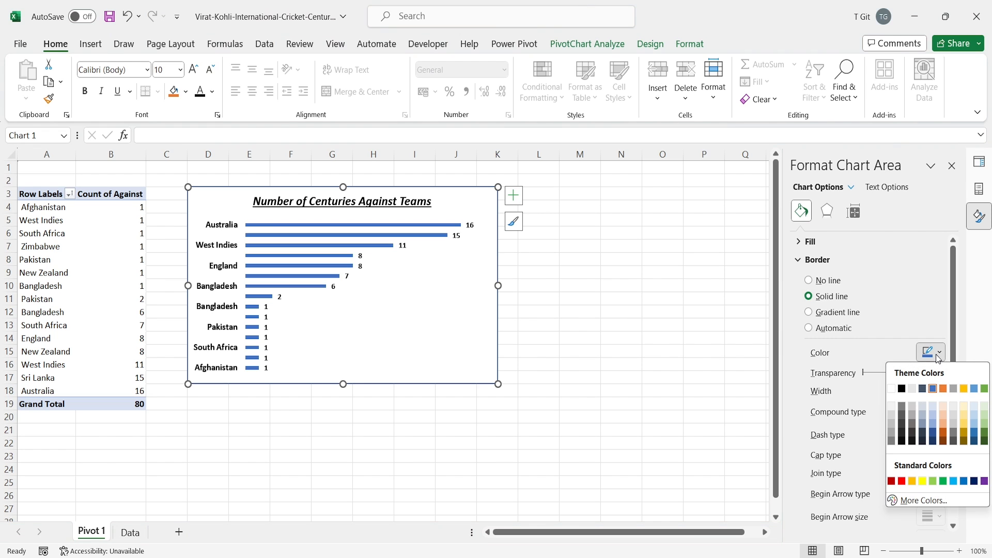
{"action": "left_click", "coordinate": [902, 390]}
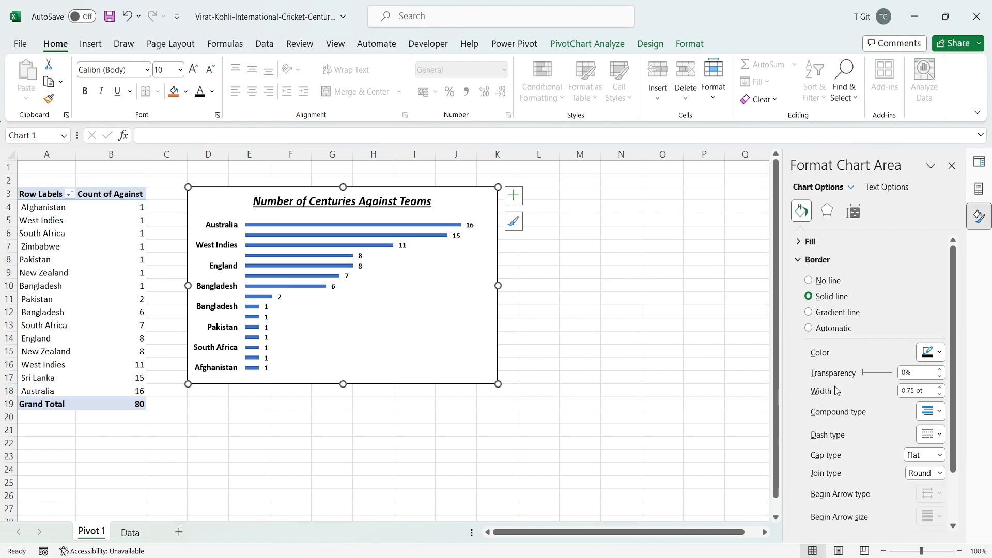
{"action": "left_click", "coordinate": [561, 278]}
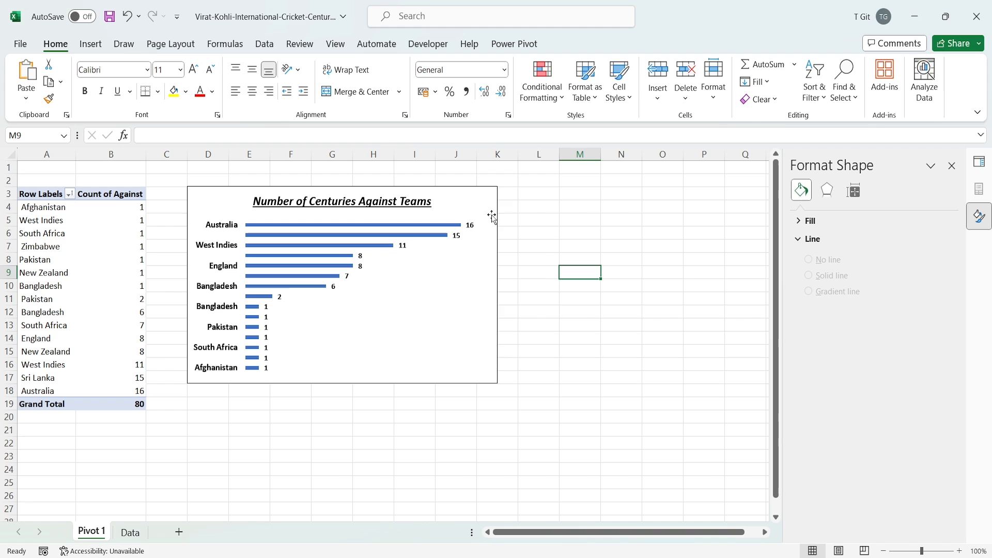
Apply the first outer shadow preset, cast toward the bottom right at 45°, to the chart area
{"action": "left_click", "coordinate": [475, 204]}
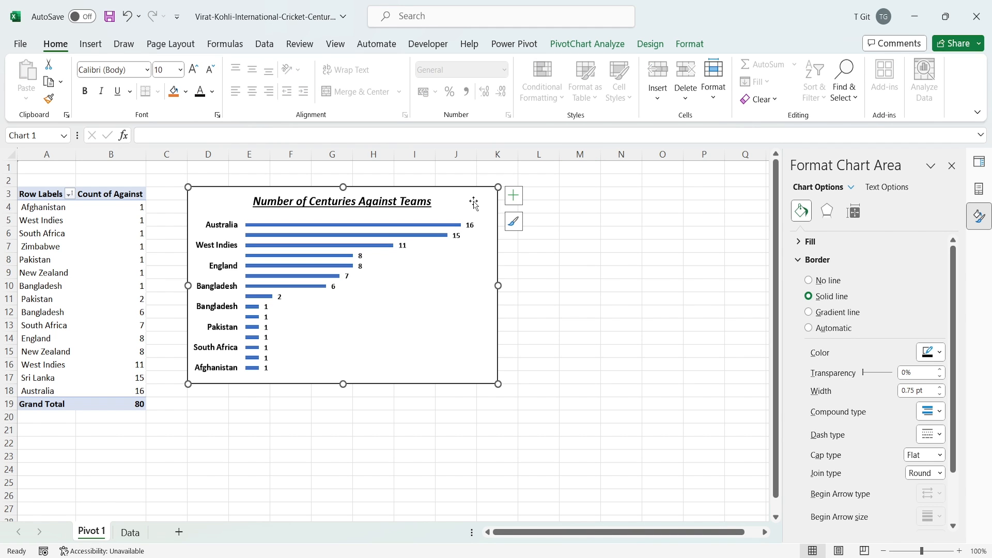
{"action": "left_click", "coordinate": [827, 211]}
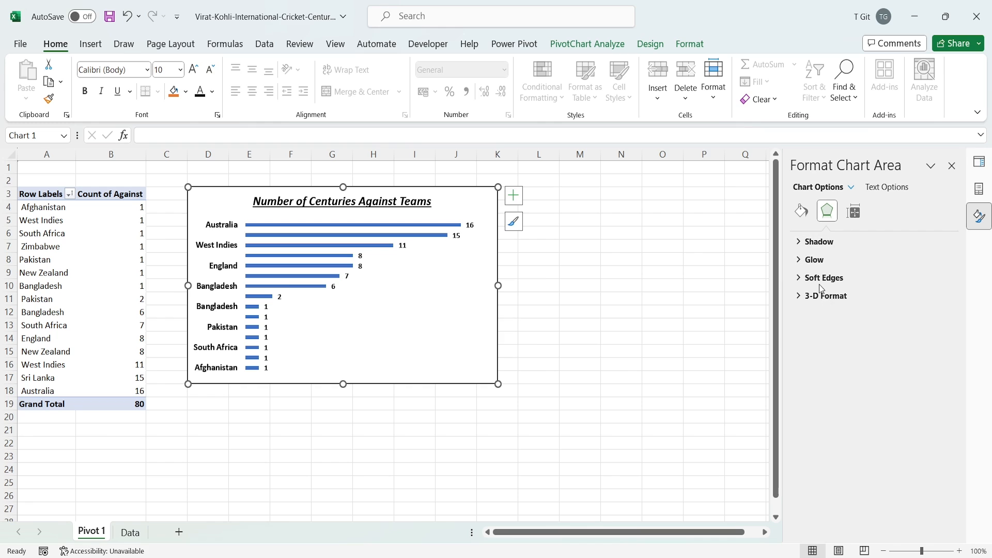
{"action": "left_click", "coordinate": [801, 242]}
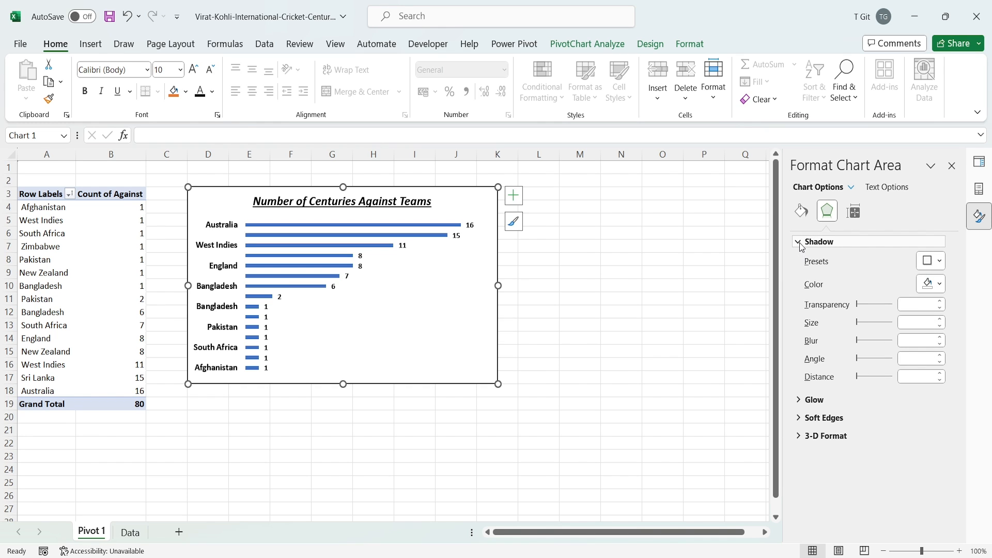
{"action": "left_click", "coordinate": [934, 261]}
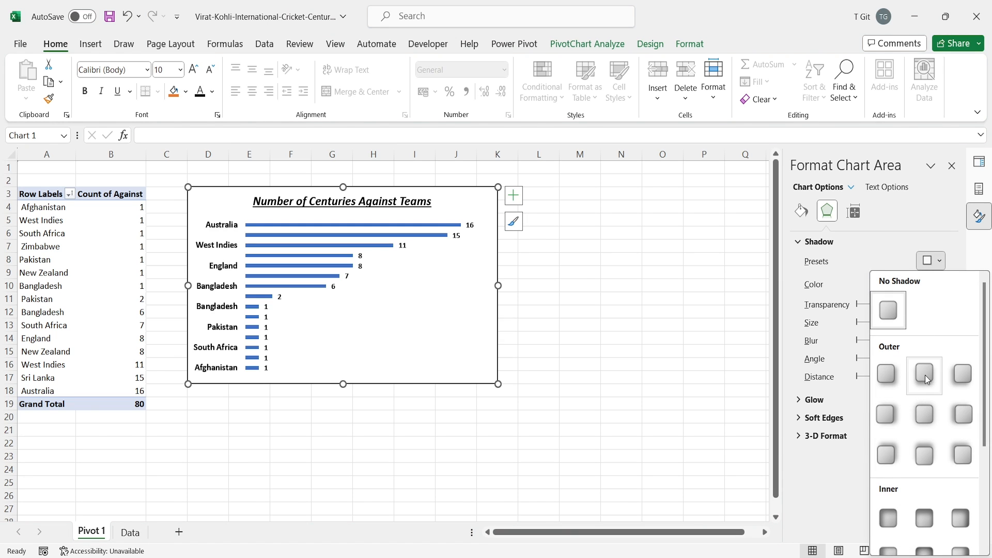
{"action": "scroll", "coordinate": [933, 452], "scroll_direction": "down", "scroll_amount": 3}
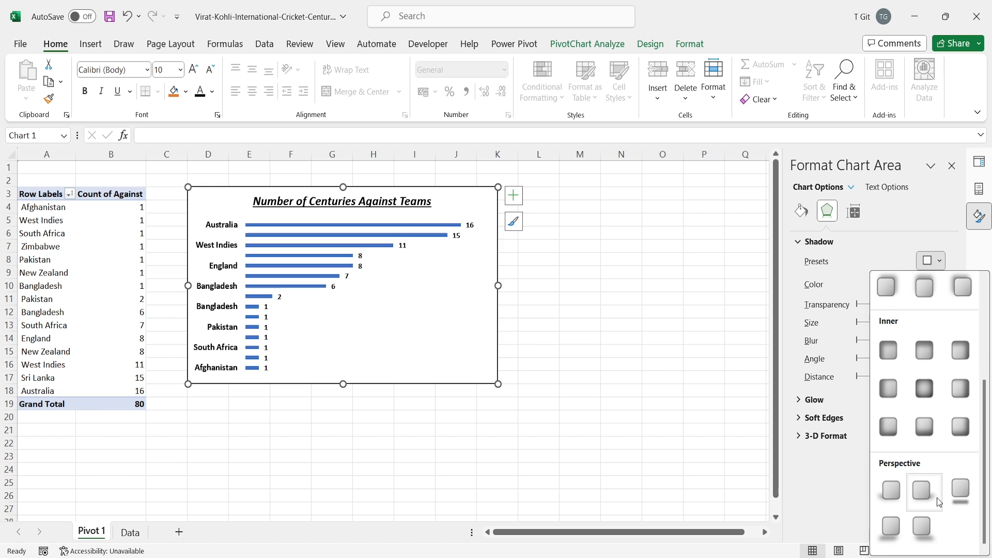
{"action": "scroll", "coordinate": [935, 469], "scroll_direction": "up", "scroll_amount": 3}
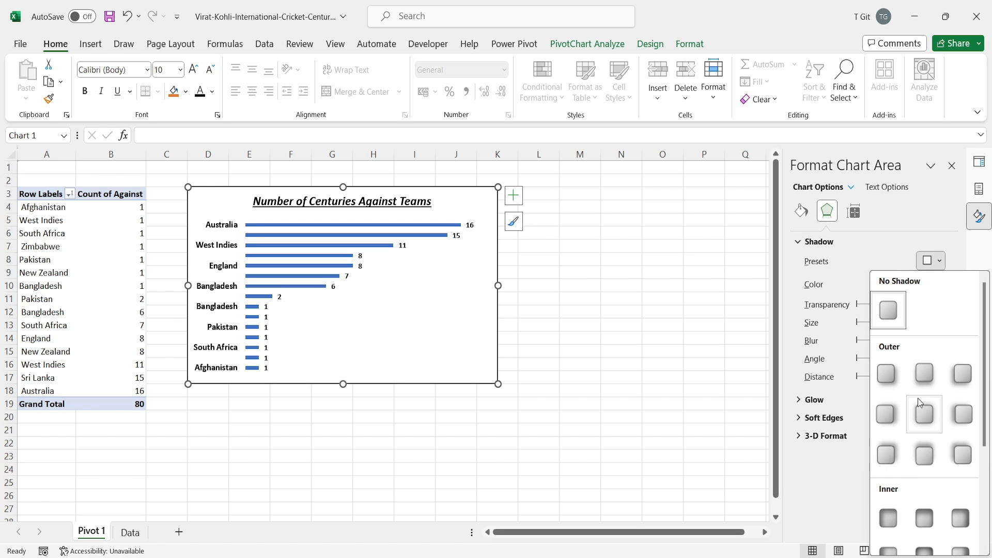
{"action": "left_click", "coordinate": [891, 376]}
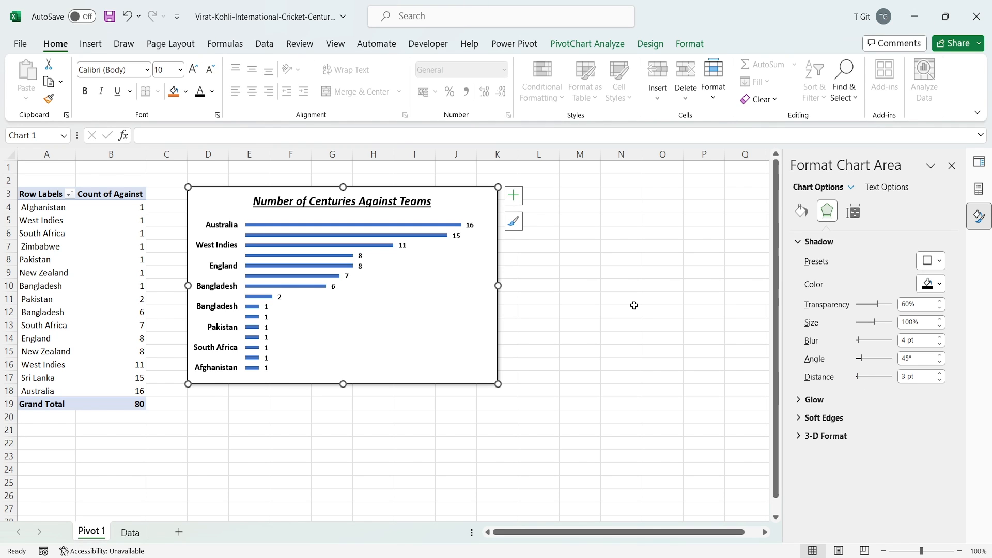
{"action": "left_click", "coordinate": [564, 275]}
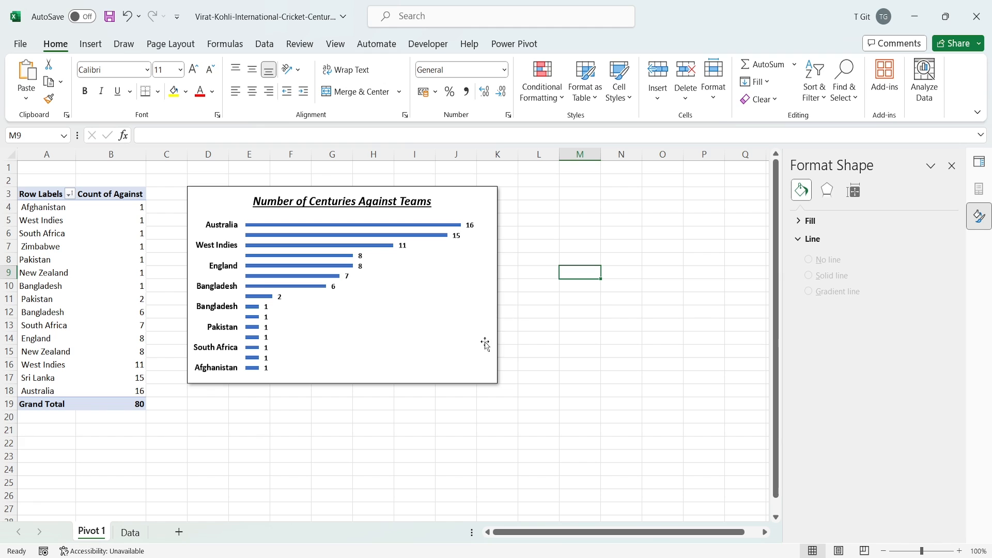
Try the first inner shadow preset on the chart area
{"action": "left_click", "coordinate": [466, 347]}
{"action": "left_click", "coordinate": [480, 204]}
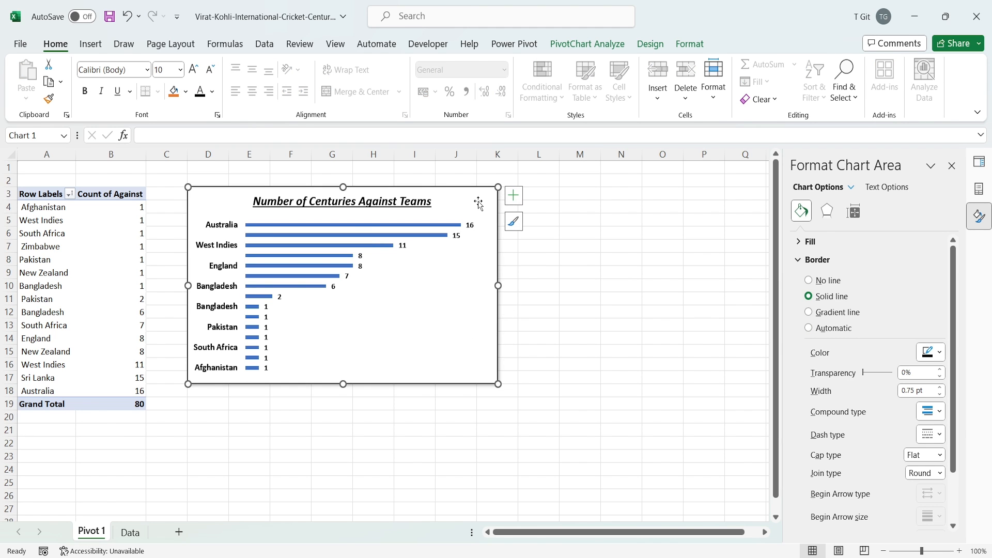
{"action": "left_click", "coordinate": [827, 211]}
{"action": "left_click", "coordinate": [933, 261]}
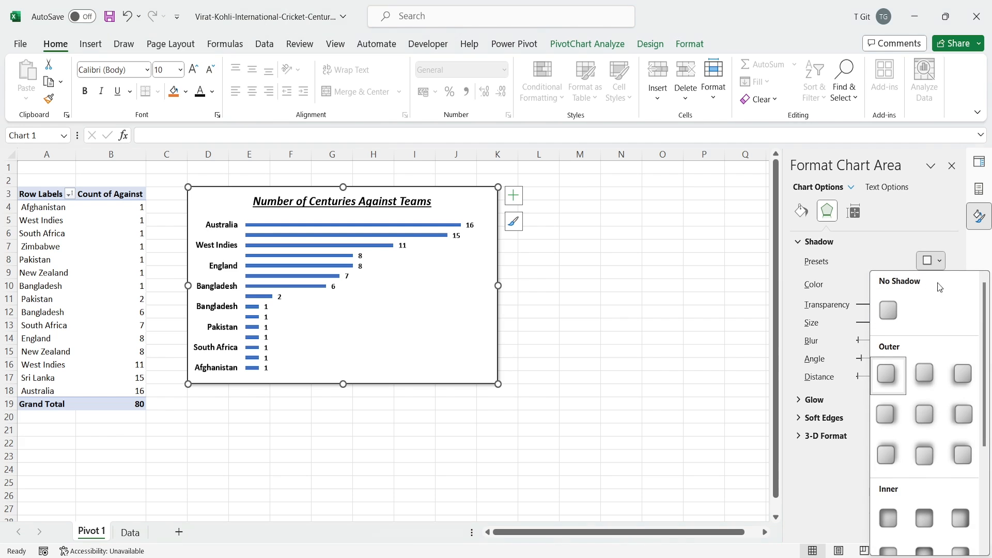
{"action": "scroll", "coordinate": [924, 454], "scroll_direction": "down", "scroll_amount": 3}
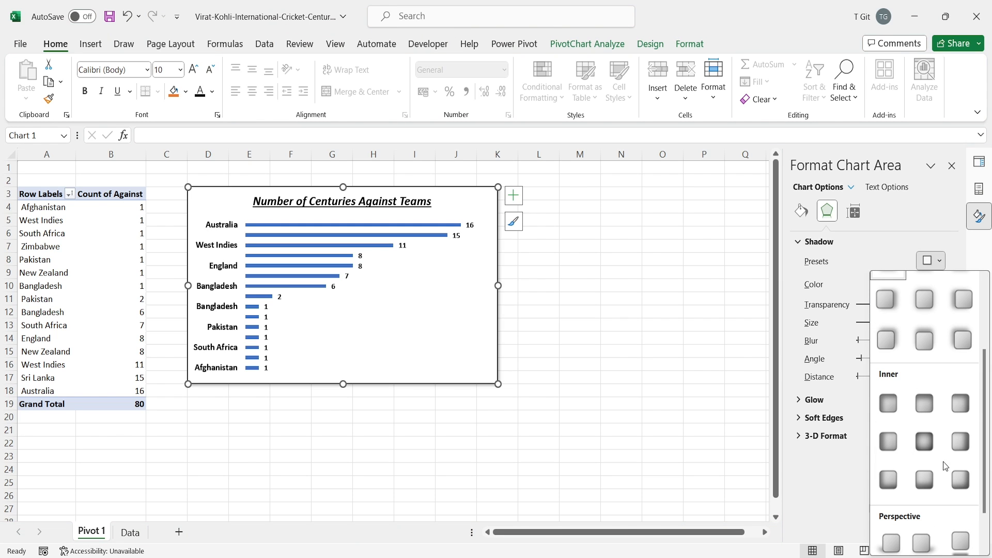
{"action": "left_click", "coordinate": [888, 403]}
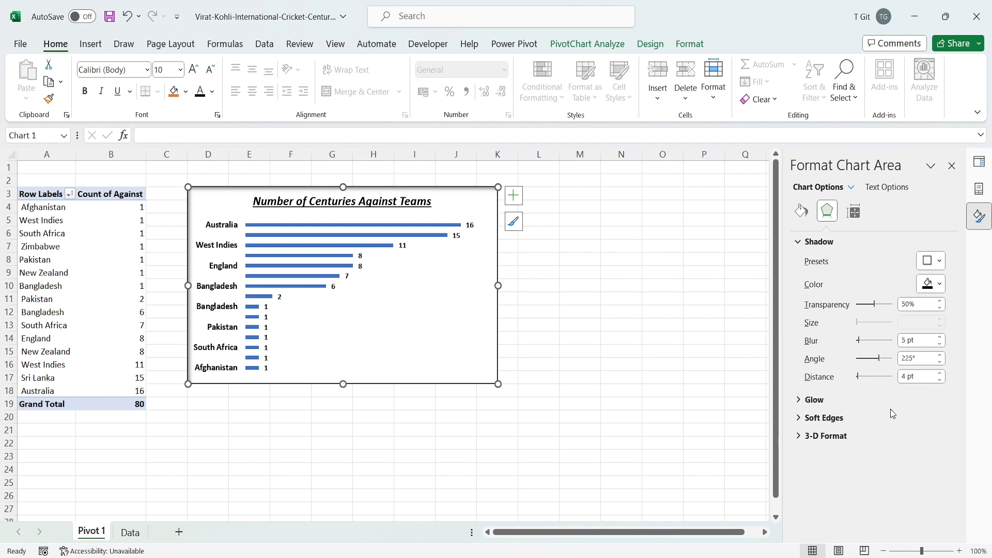
Switch the chart area's shadow back to the first outer preset, cast toward the bottom right
{"action": "left_click", "coordinate": [940, 261]}
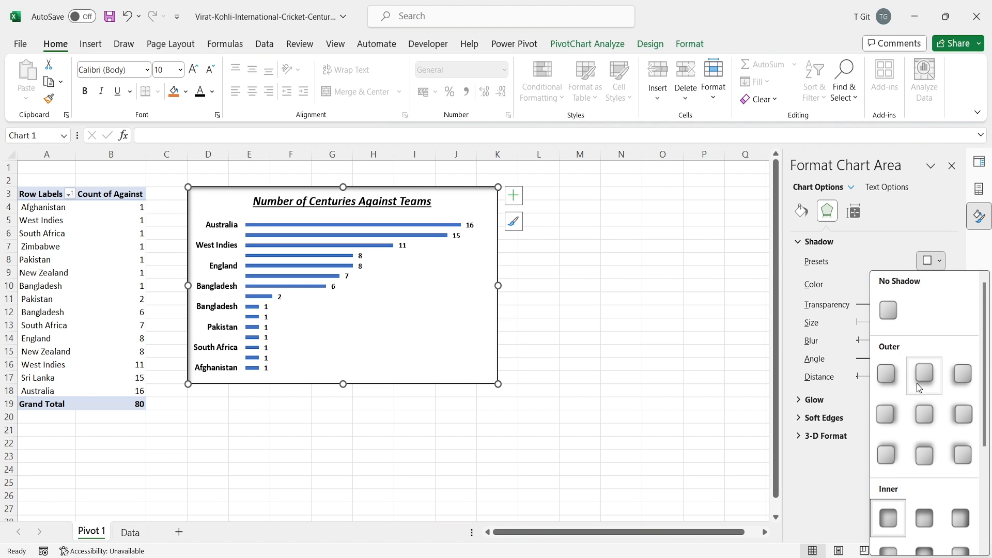
{"action": "left_click", "coordinate": [889, 373]}
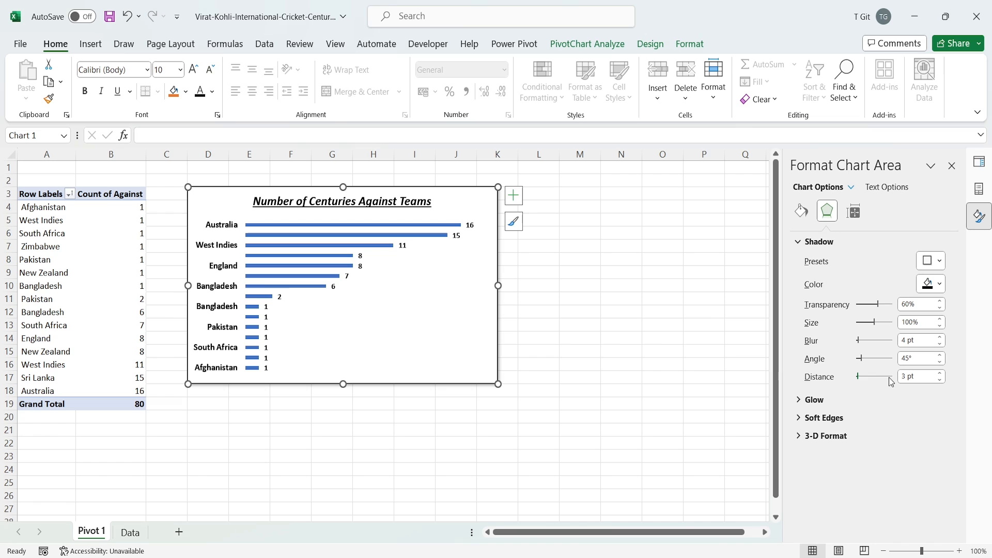
{"action": "left_click", "coordinate": [552, 300]}
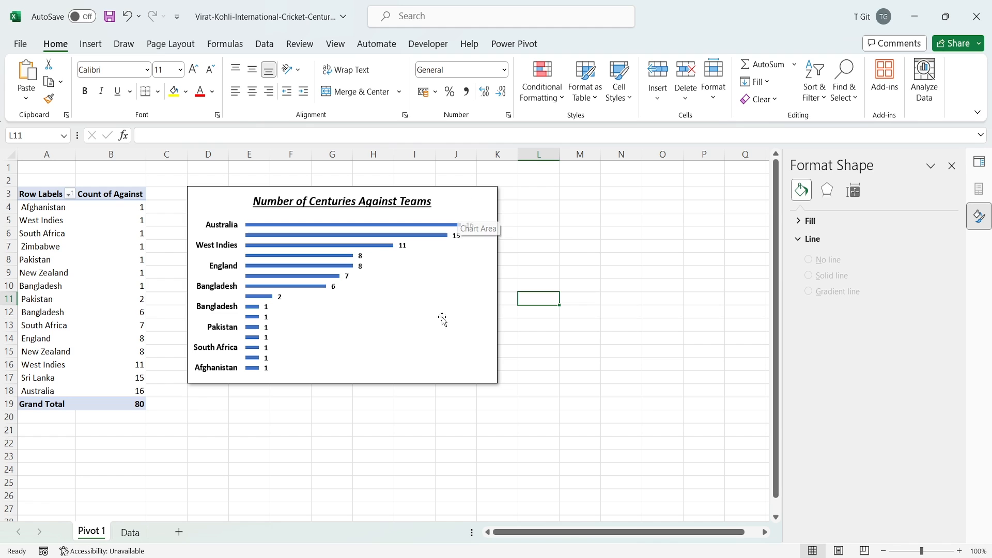
{"action": "left_click", "coordinate": [389, 309]}
{"action": "right_click", "coordinate": [381, 300]}
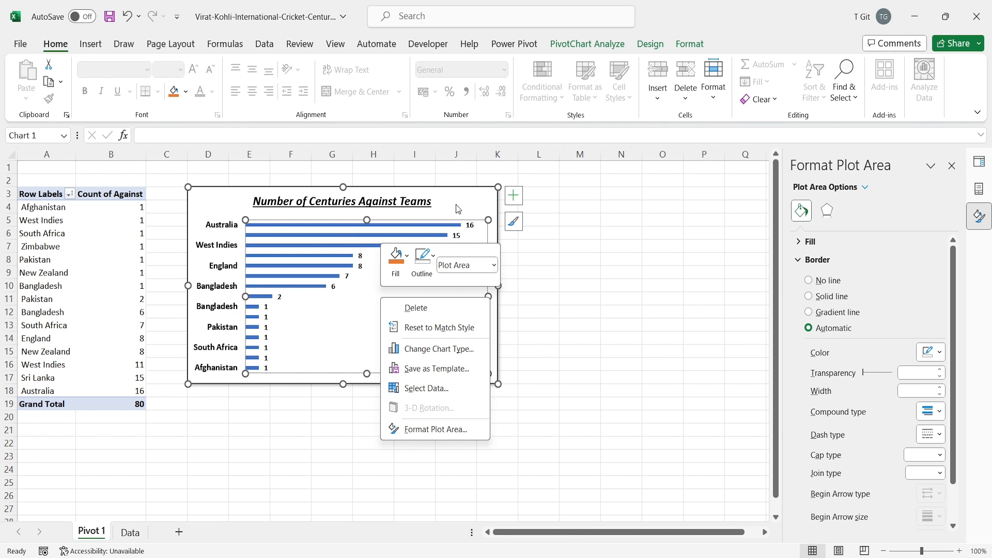
{"action": "key", "text": "Escape"}
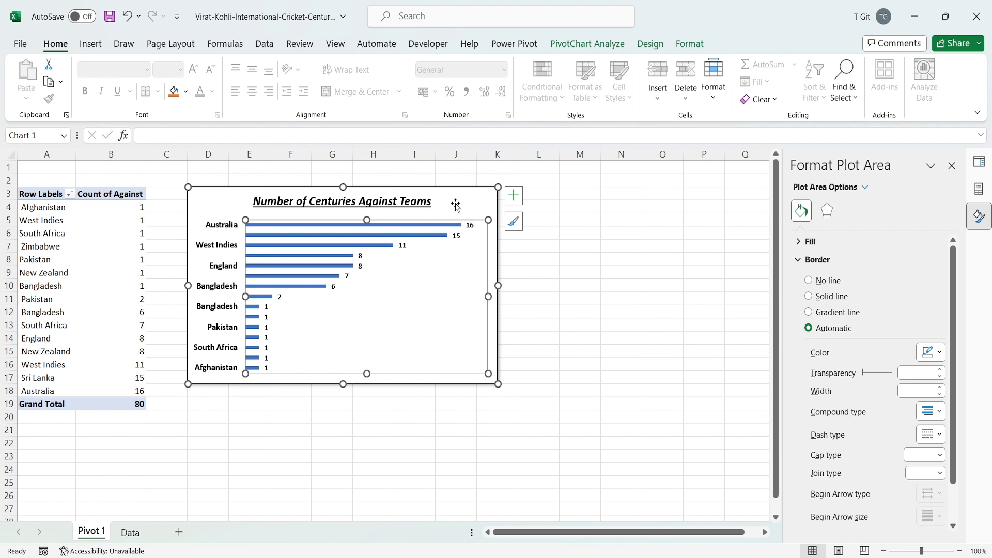
{"action": "right_click", "coordinate": [387, 314]}
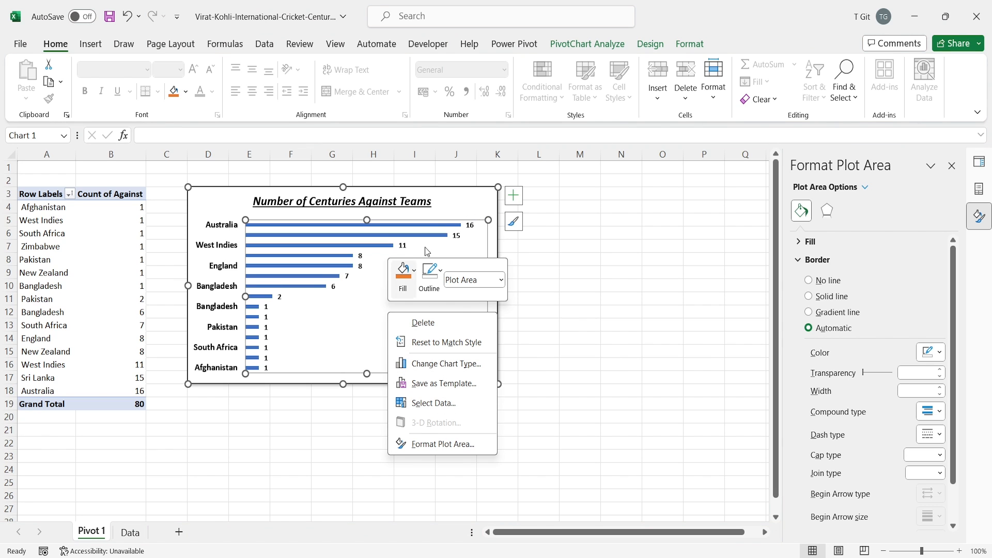
{"action": "left_click", "coordinate": [593, 290]}
{"action": "left_click", "coordinate": [578, 301]}
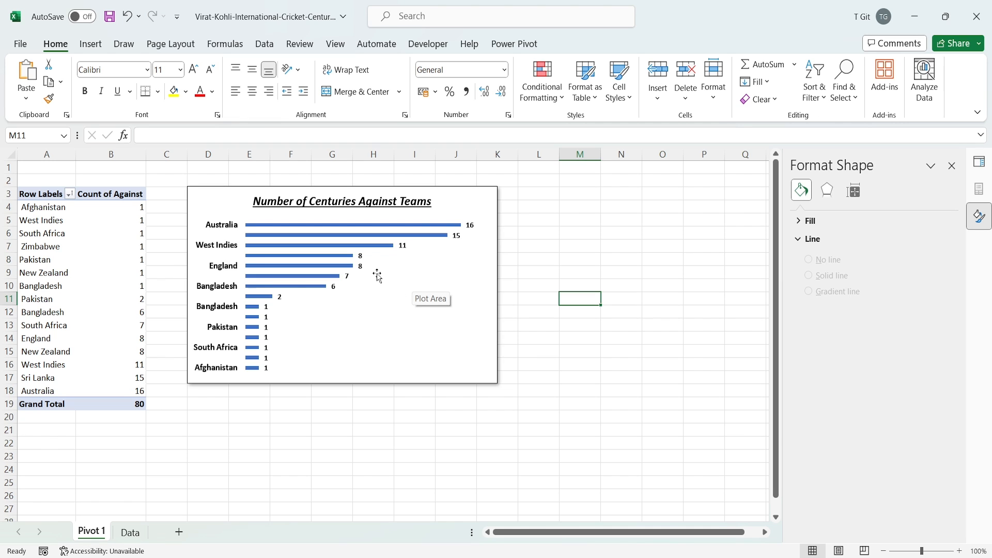
Give the plot area of the centuries chart a solid line border
{"action": "right_click", "coordinate": [381, 292]}
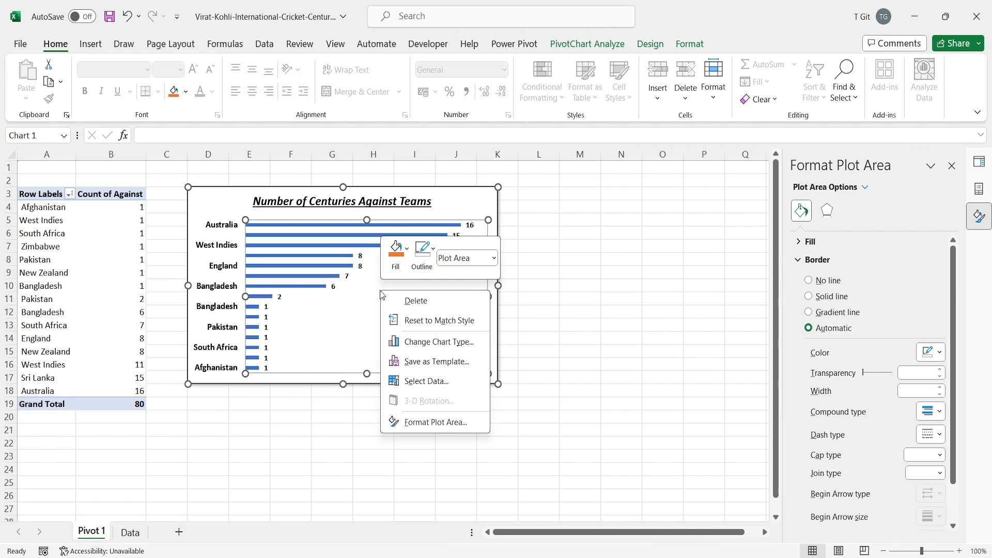
{"action": "left_click", "coordinate": [441, 422]}
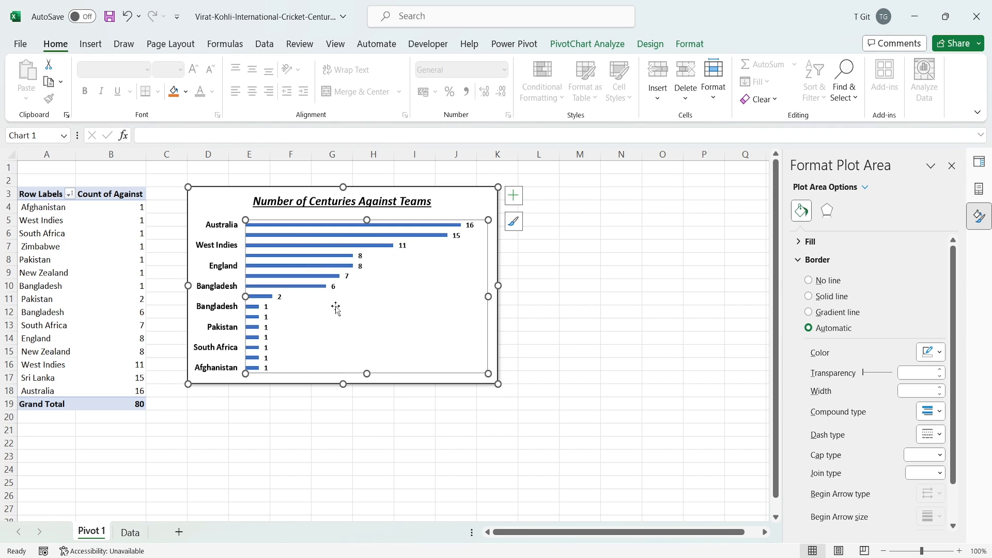
{"action": "left_click", "coordinate": [810, 301]}
{"action": "left_click", "coordinate": [567, 294]}
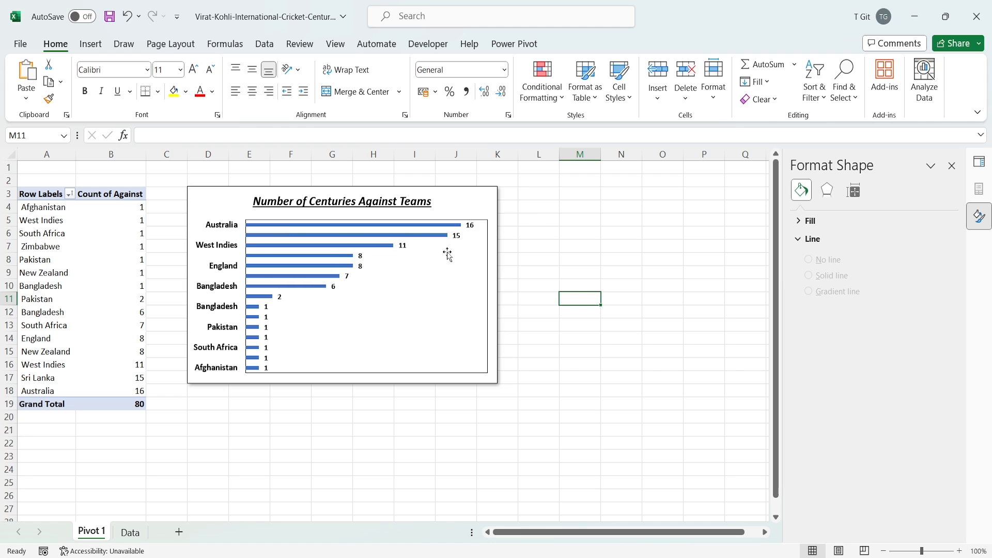
Set the plot area's border to no line
{"action": "left_click", "coordinate": [448, 323]}
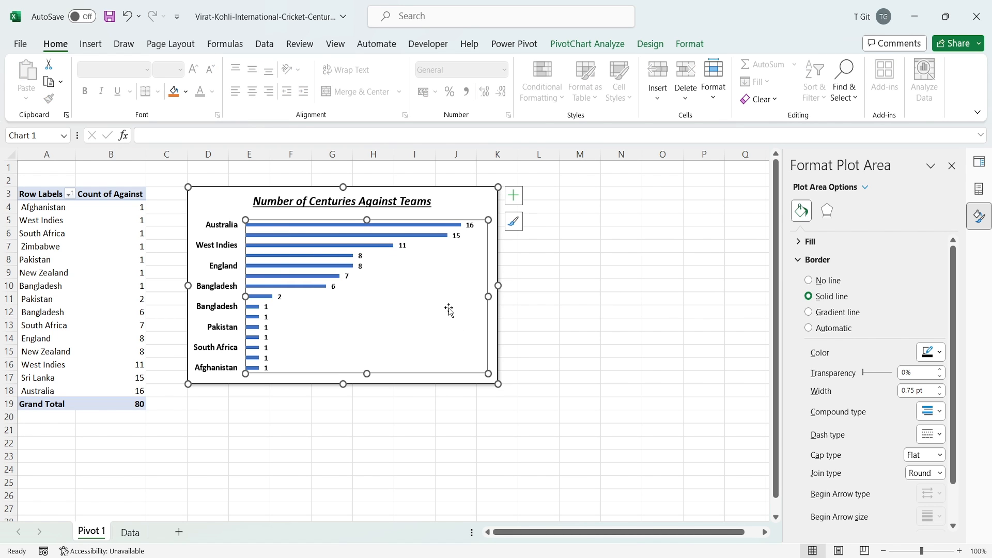
{"action": "left_click", "coordinate": [809, 281]}
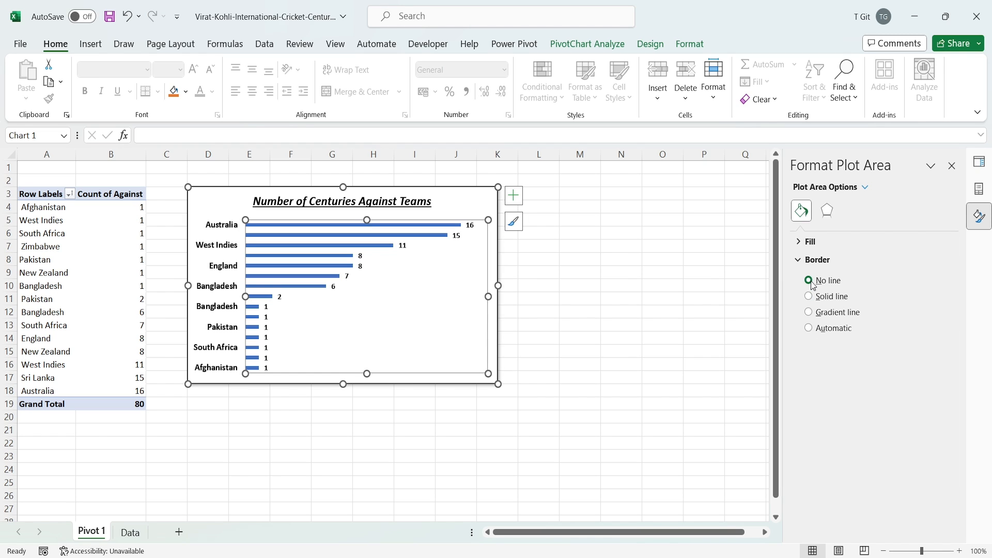
{"action": "left_click", "coordinate": [651, 321]}
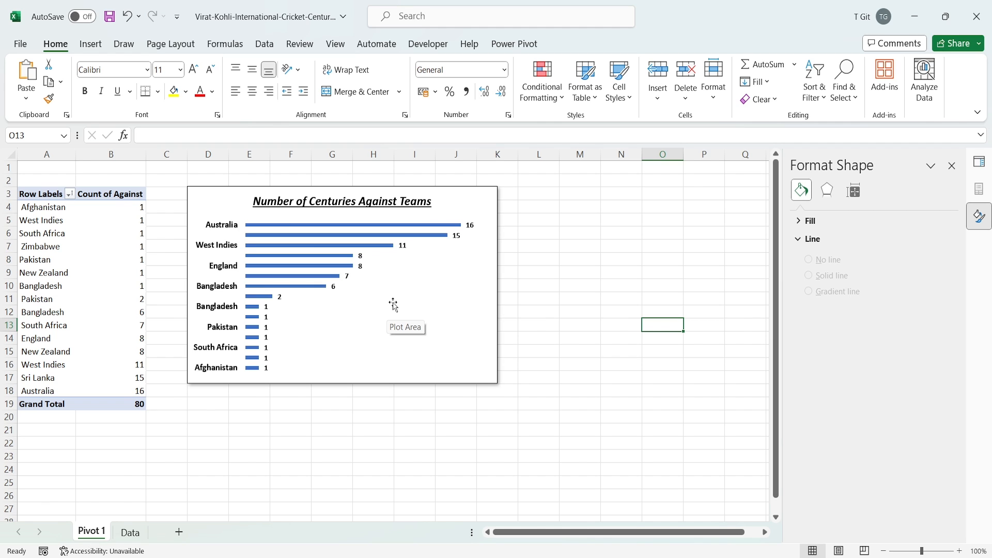
{"action": "right_click", "coordinate": [475, 202]}
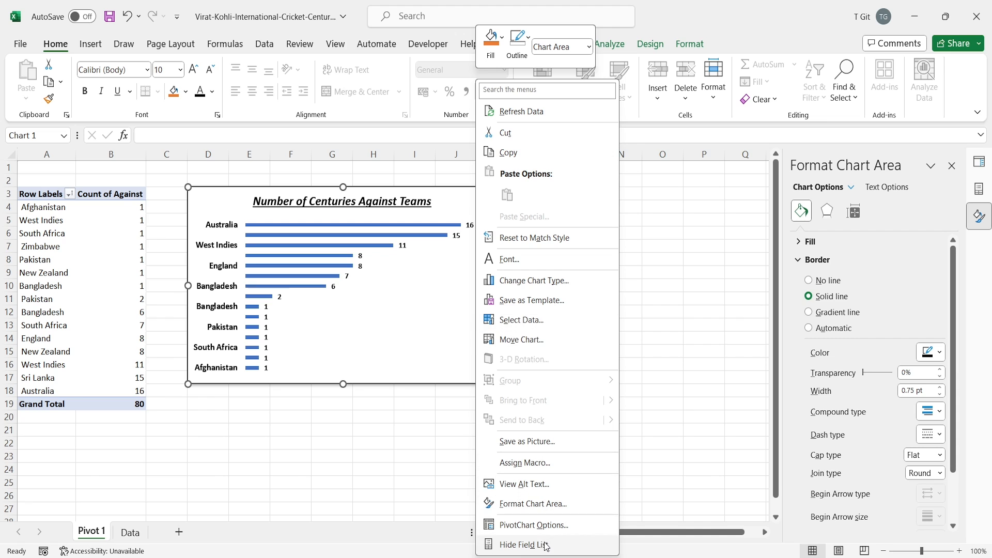
{"action": "left_click", "coordinate": [554, 509]}
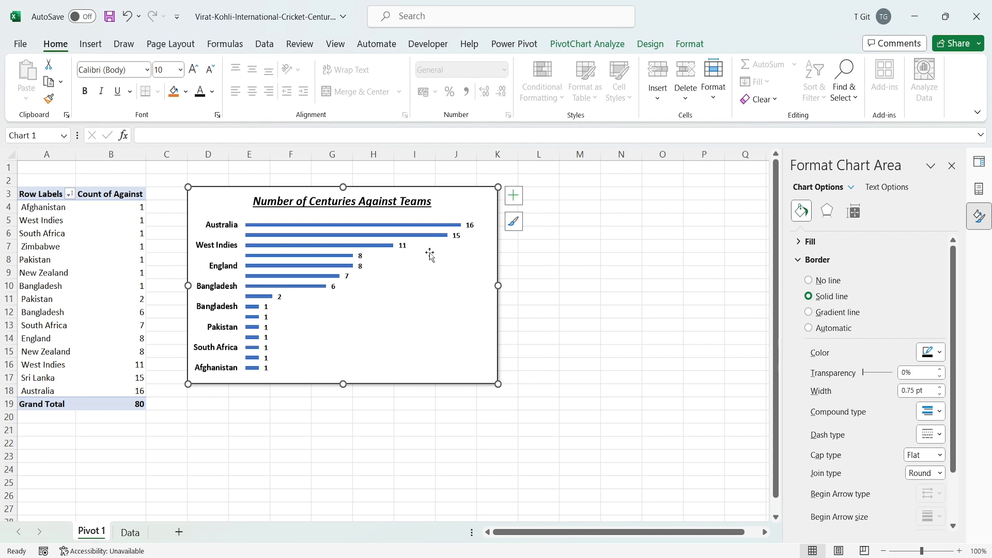
{"action": "right_click", "coordinate": [411, 282]}
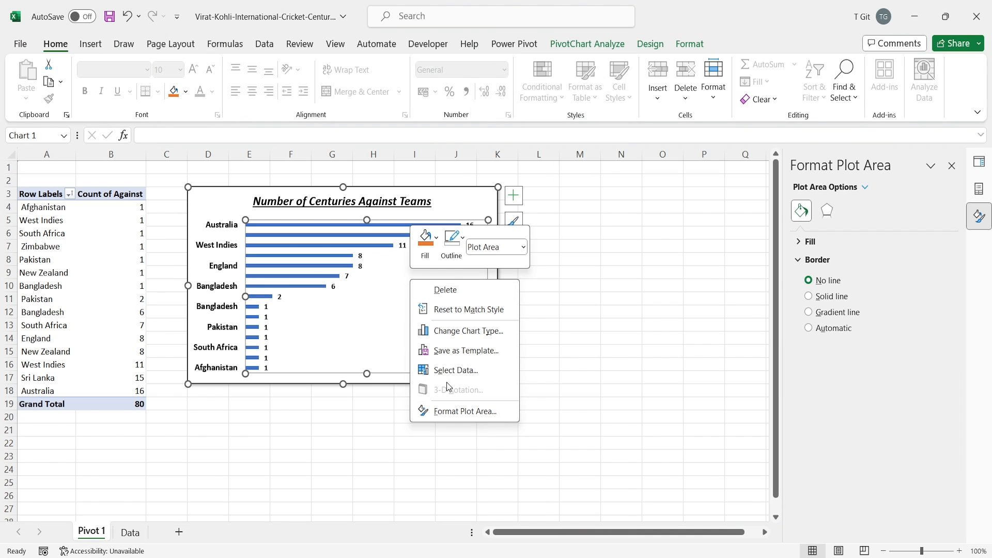
{"action": "left_click", "coordinate": [452, 412]}
{"action": "left_click", "coordinate": [539, 323]}
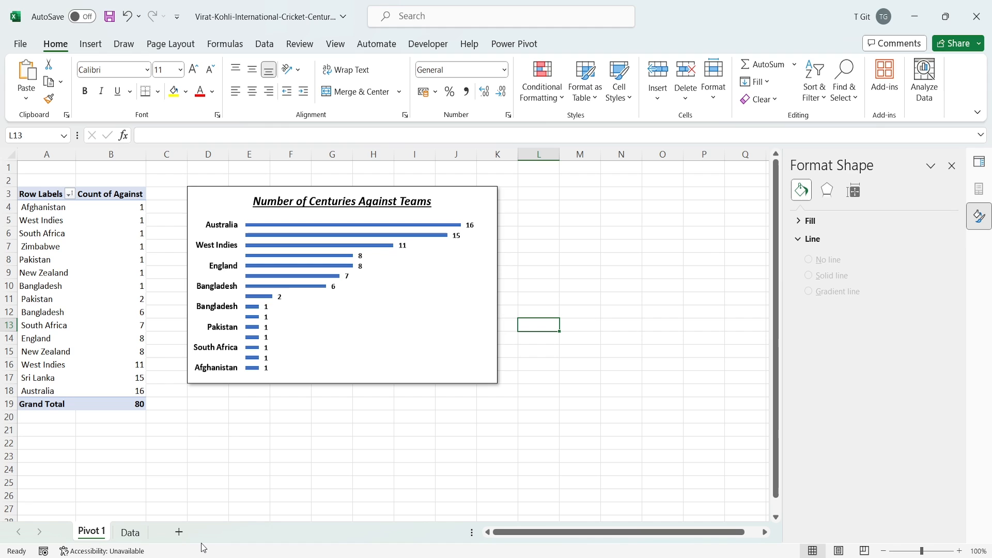
Add a new worksheet after Pivot 1 and name it Report
{"action": "left_click", "coordinate": [179, 532]}
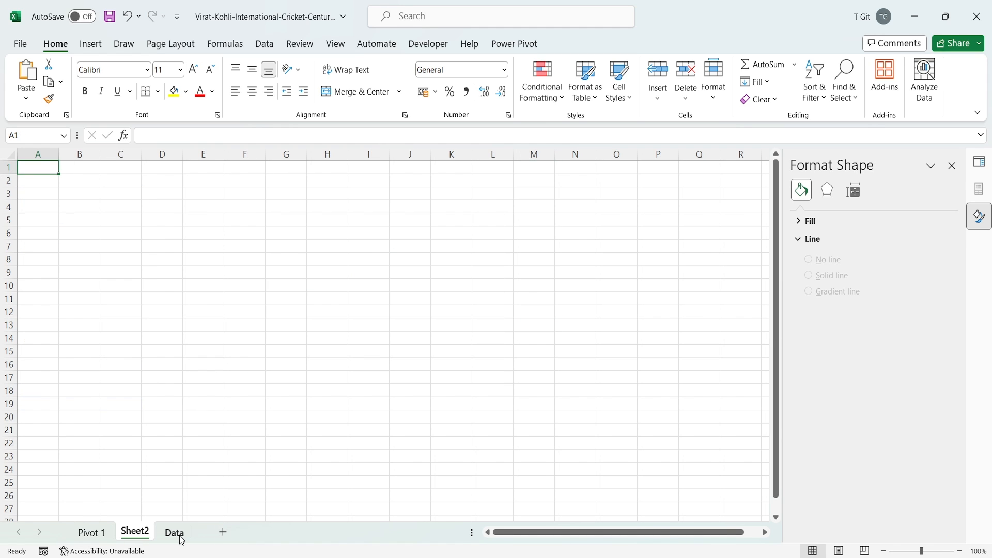
{"action": "double_click", "coordinate": [131, 537]}
{"action": "type", "text": "R"}
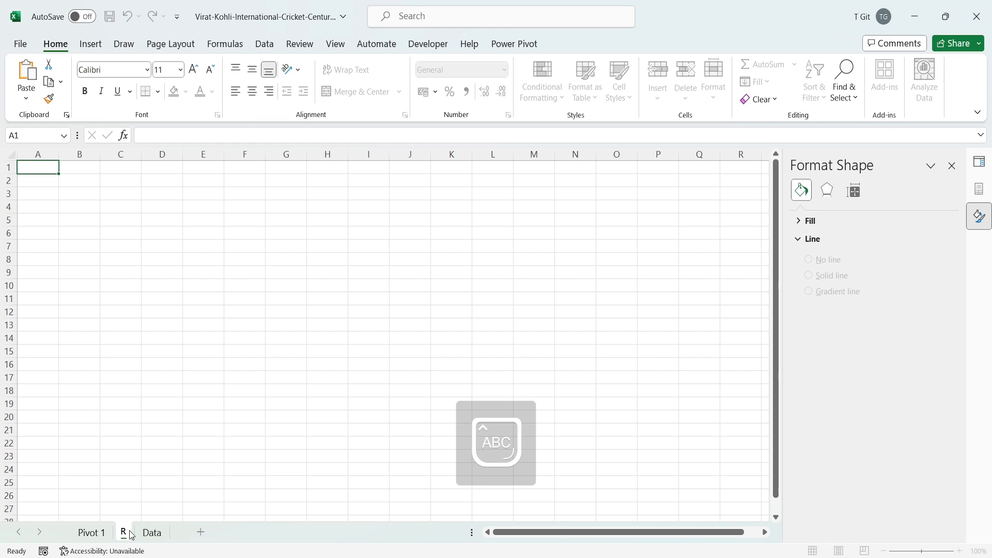
{"action": "type", "text": "eport"}
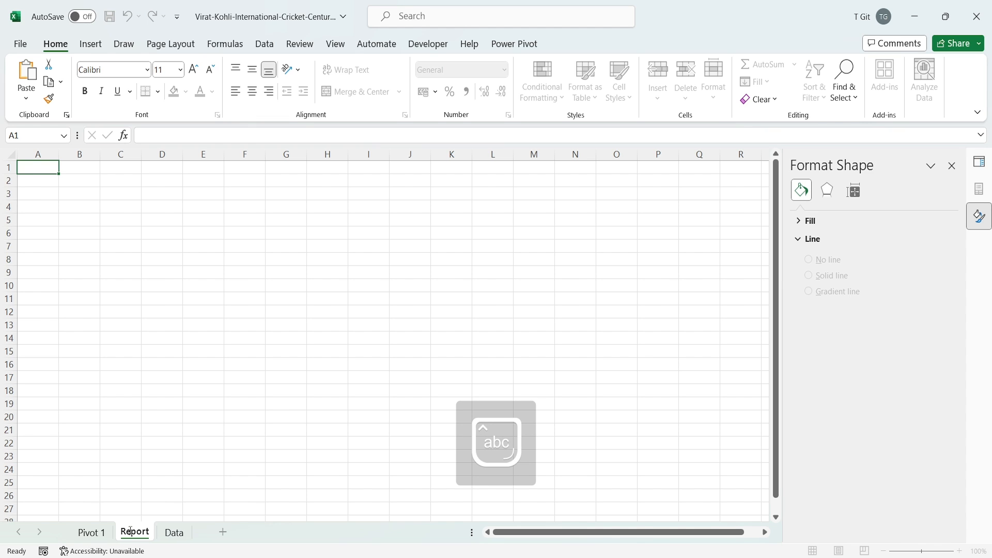
{"action": "key", "text": "Return"}
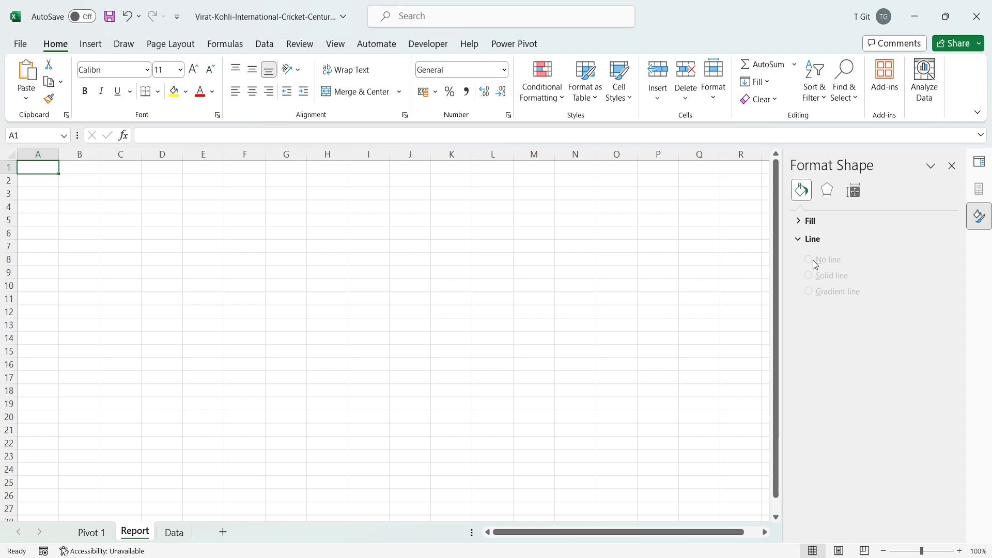
Close the Format Shape and Queries & Connections panes and hide the gridlines on the Report sheet
{"action": "left_click", "coordinate": [952, 166]}
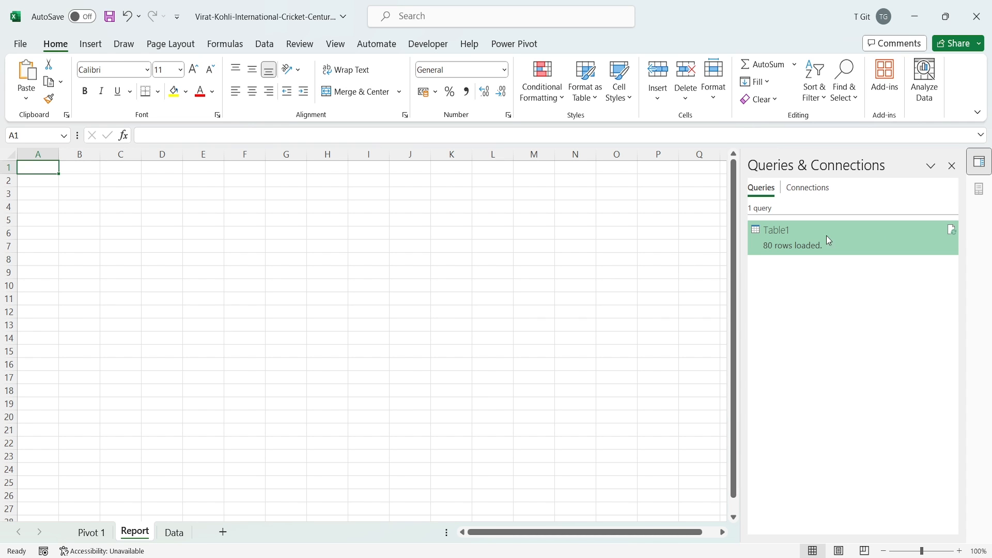
{"action": "left_click", "coordinate": [952, 166]}
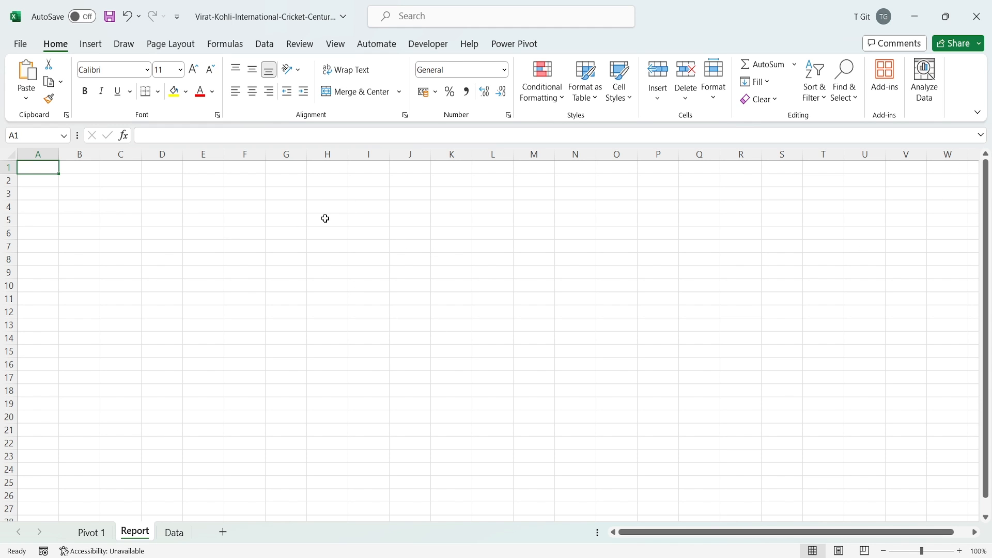
{"action": "left_click", "coordinate": [339, 46]}
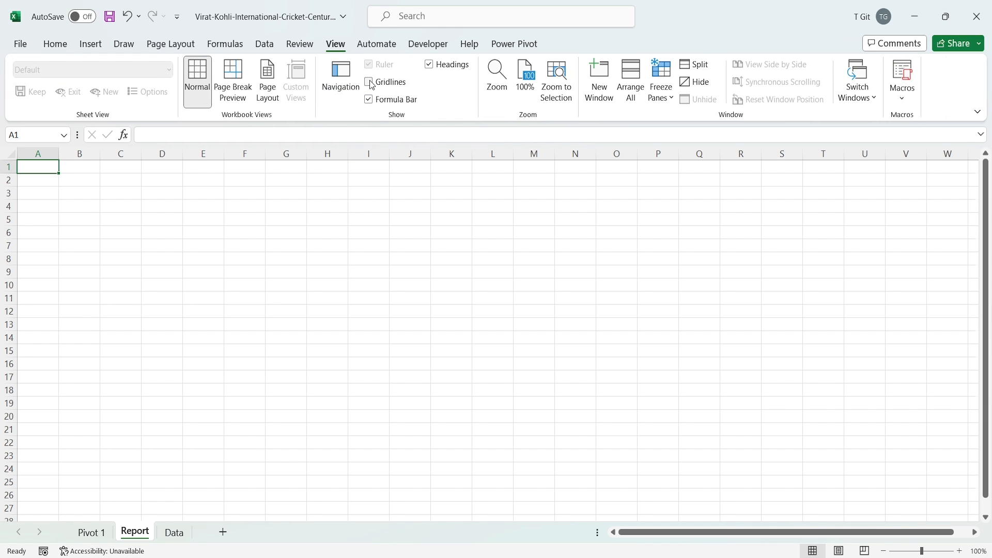
{"action": "left_click", "coordinate": [369, 83]}
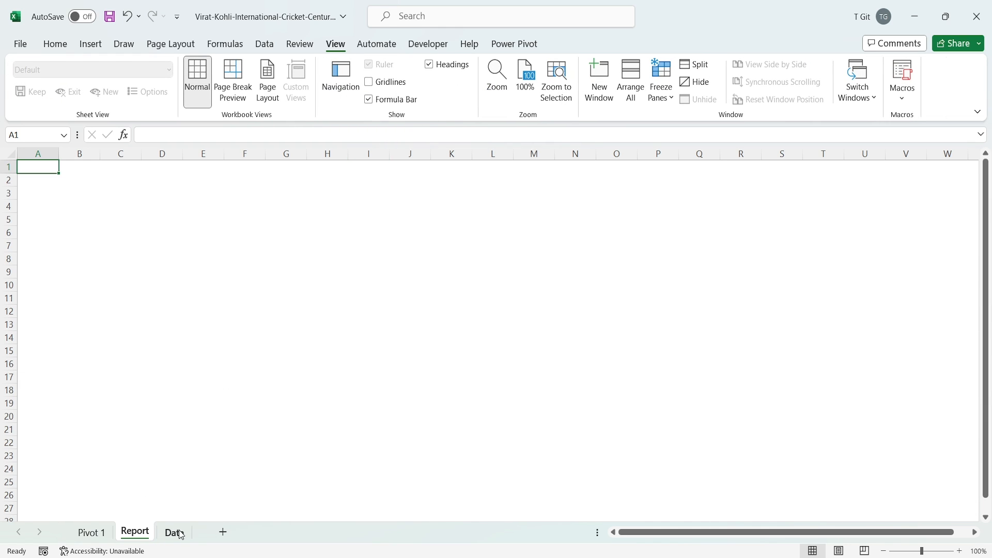
Copy the Number of Centuries Against Teams chart from the Pivot 1 sheet and paste it at cell B7 of the Report sheet
{"action": "left_click", "coordinate": [92, 533]}
{"action": "left_click", "coordinate": [411, 318]}
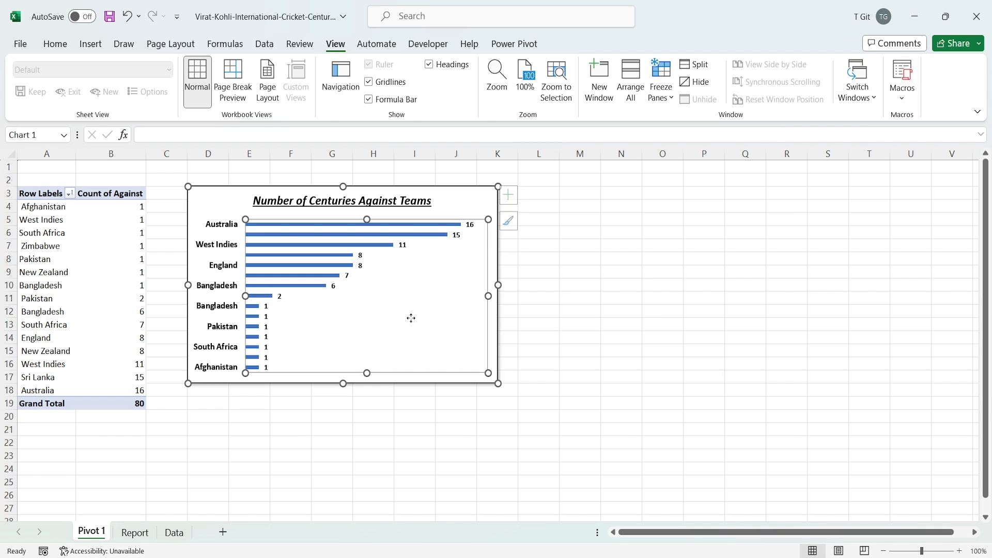
{"action": "left_click", "coordinate": [464, 203]}
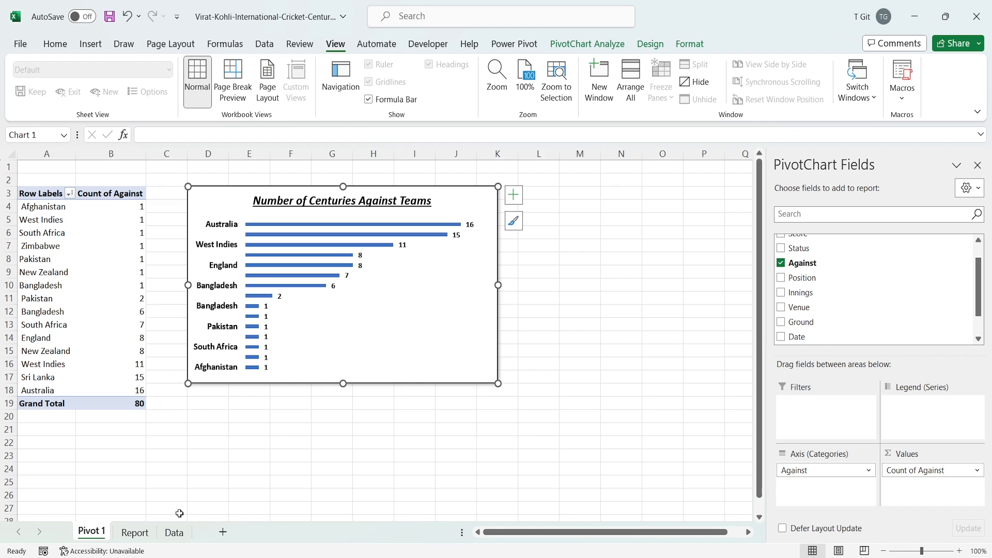
{"action": "left_click", "coordinate": [140, 540]}
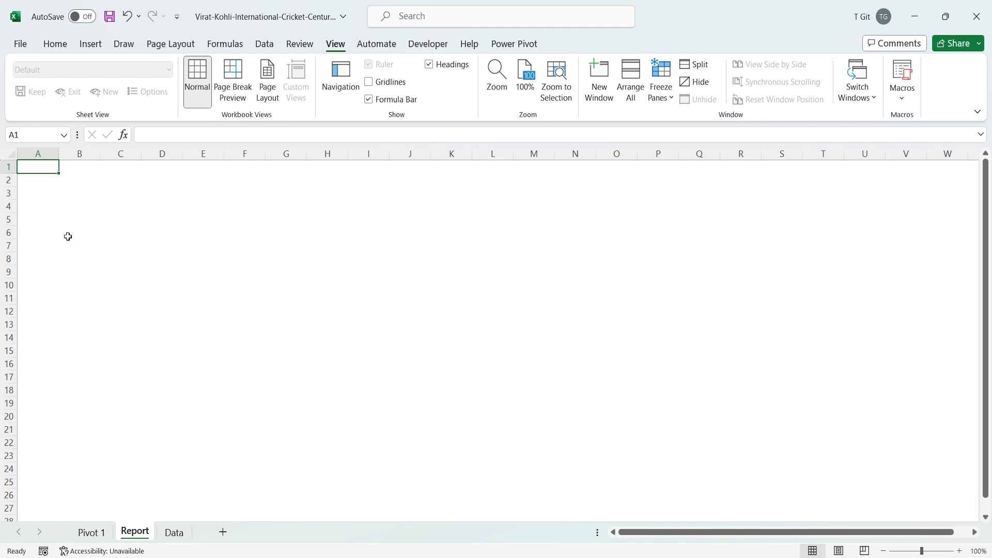
{"action": "left_click", "coordinate": [82, 217]}
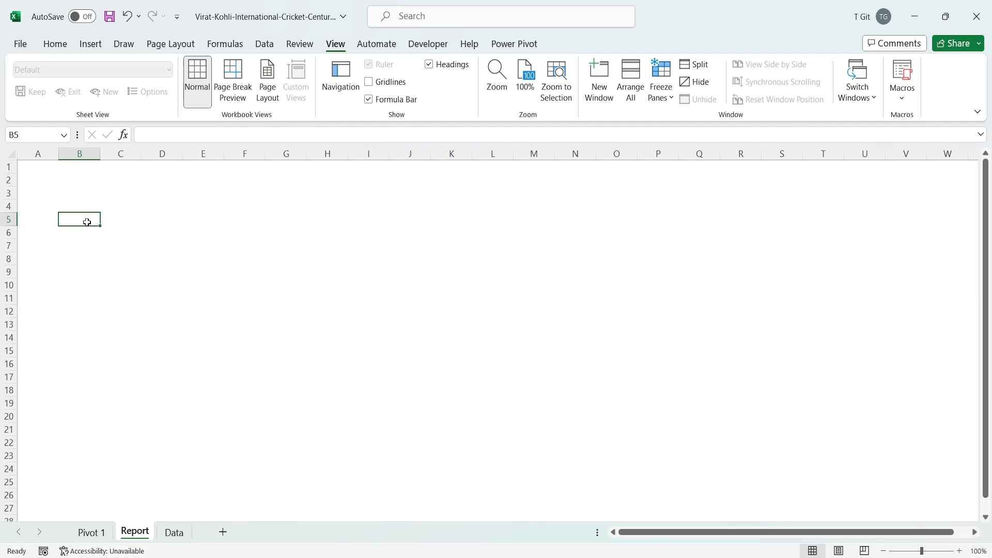
{"action": "left_click", "coordinate": [78, 244]}
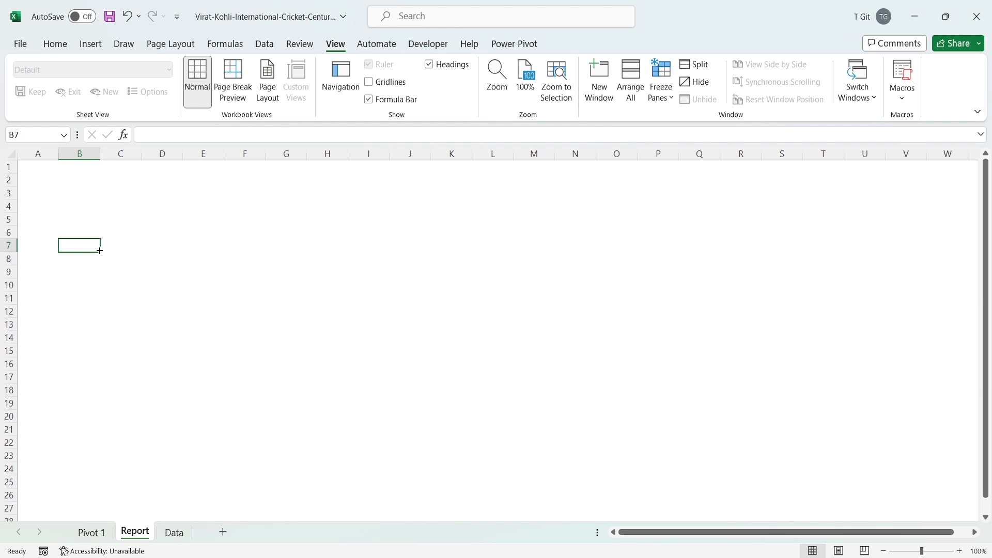
{"action": "key", "text": "ctrl+v"}
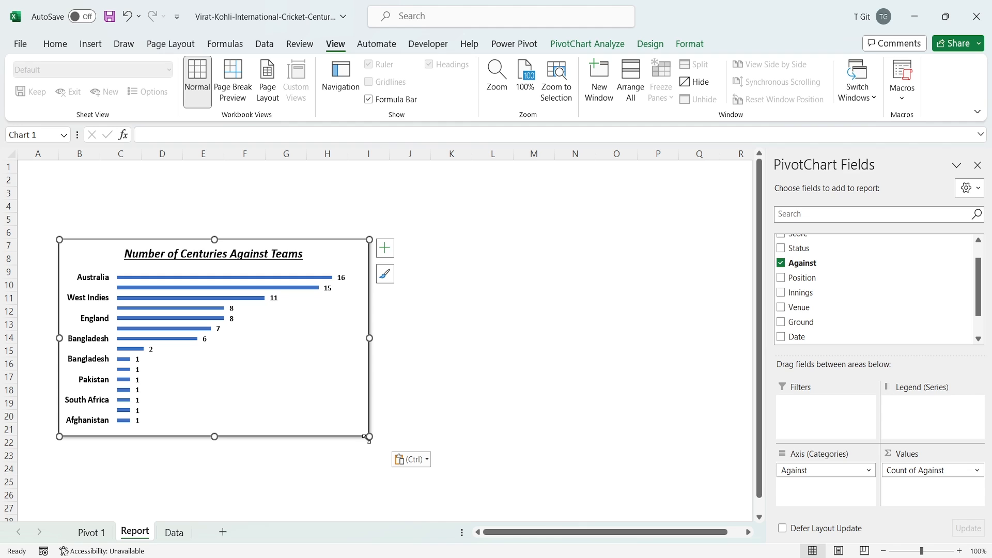
Resize the Number of Centuries Against Teams chart slightly wider and shorter, ending around row 21
{"action": "mouse_move", "coordinate": [370, 437]}
{"action": "left_mouse_down"}
{"action": "mouse_move", "coordinate": [348, 408]}
{"action": "mouse_move", "coordinate": [344, 374]}
{"action": "mouse_move", "coordinate": [349, 410]}
{"action": "mouse_move", "coordinate": [363, 408]}
{"action": "mouse_move", "coordinate": [381, 428]}
{"action": "left_mouse_up"}
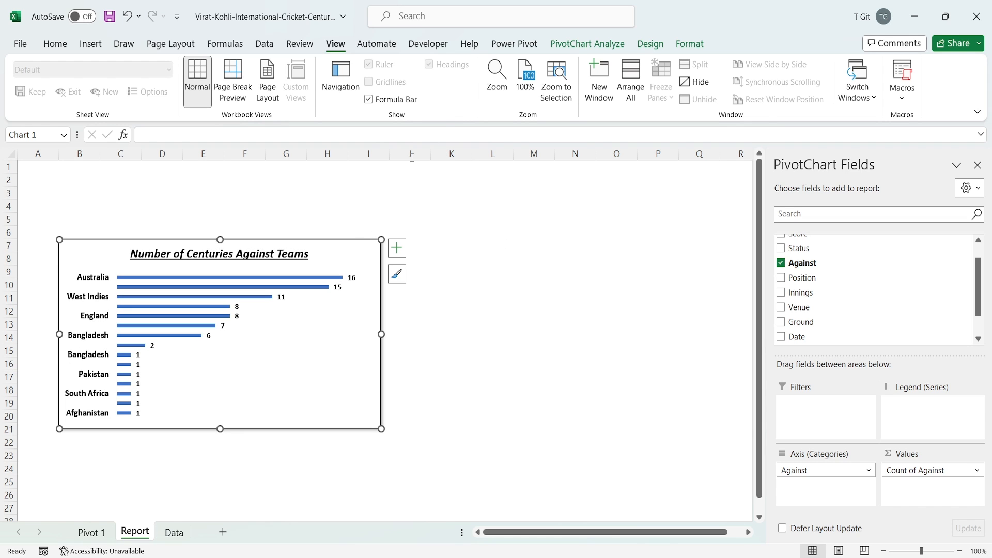
{"action": "left_click", "coordinate": [532, 261]}
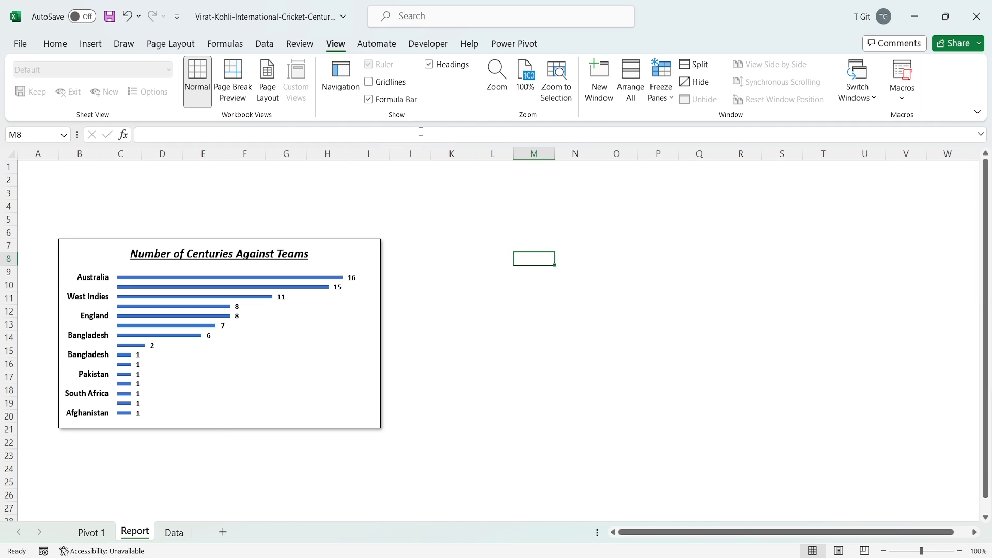
Hide the formula bar and the row and column headings, and nudge the chart slightly down
{"action": "left_click", "coordinate": [369, 99]}
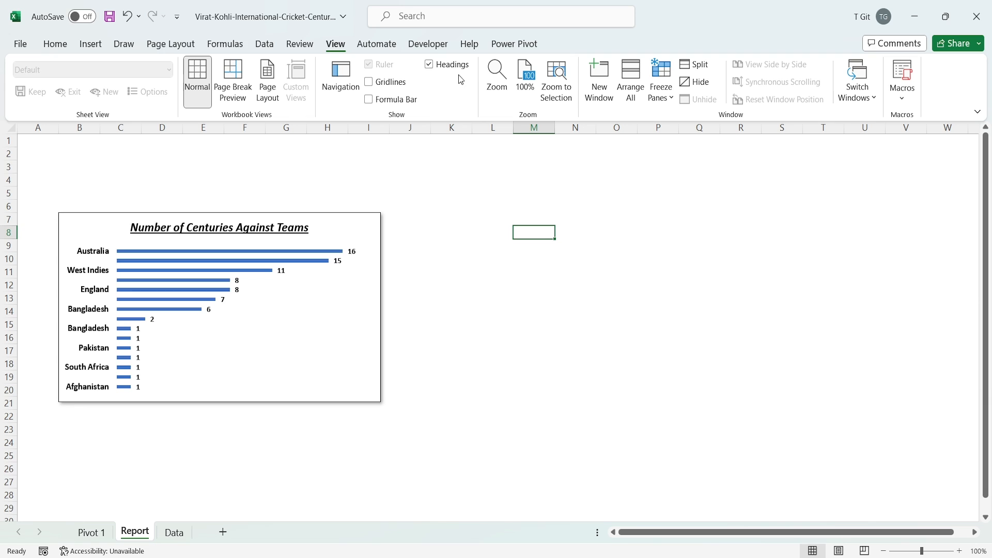
{"action": "left_click", "coordinate": [428, 65]}
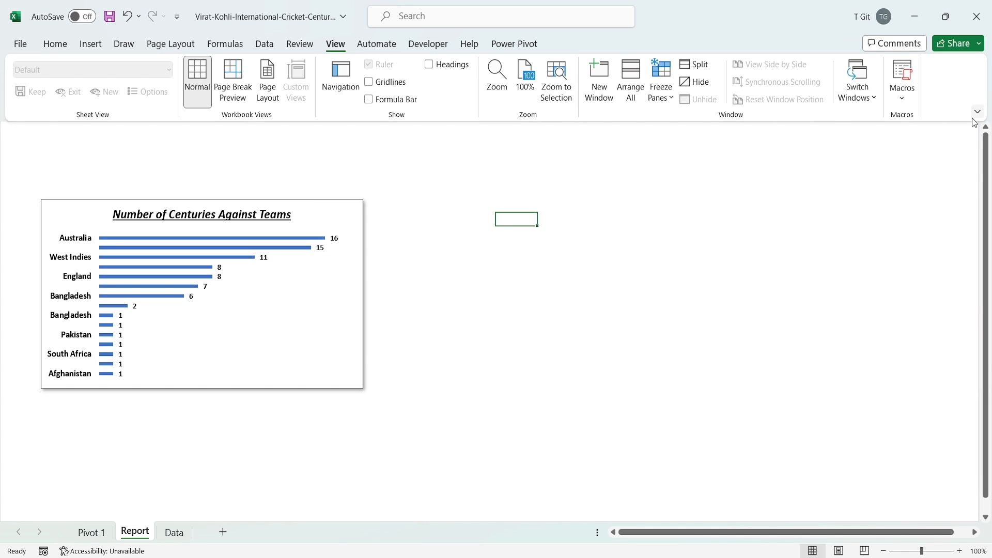
{"action": "left_click_drag", "start_coordinate": [339, 210], "coordinate": [338, 215]}
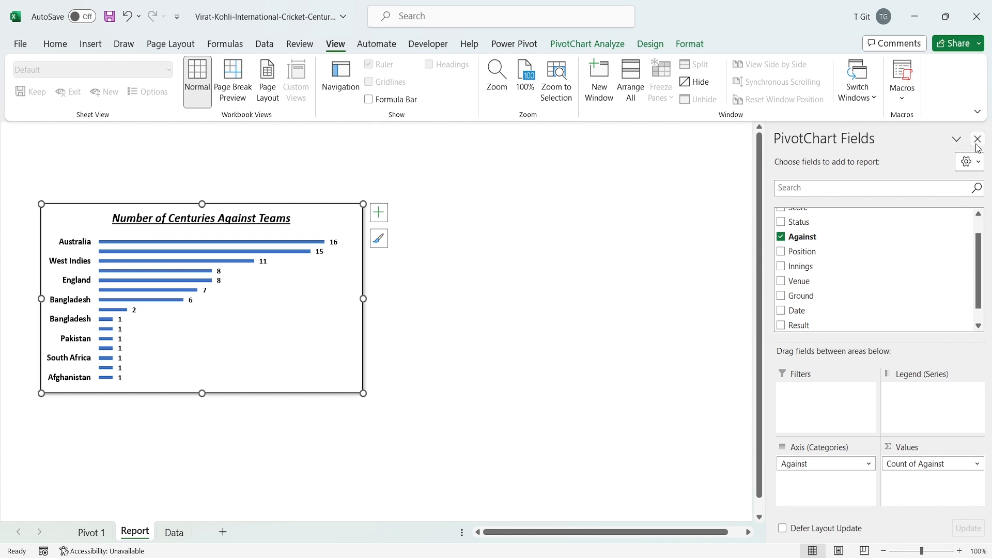
{"action": "left_click", "coordinate": [689, 223]}
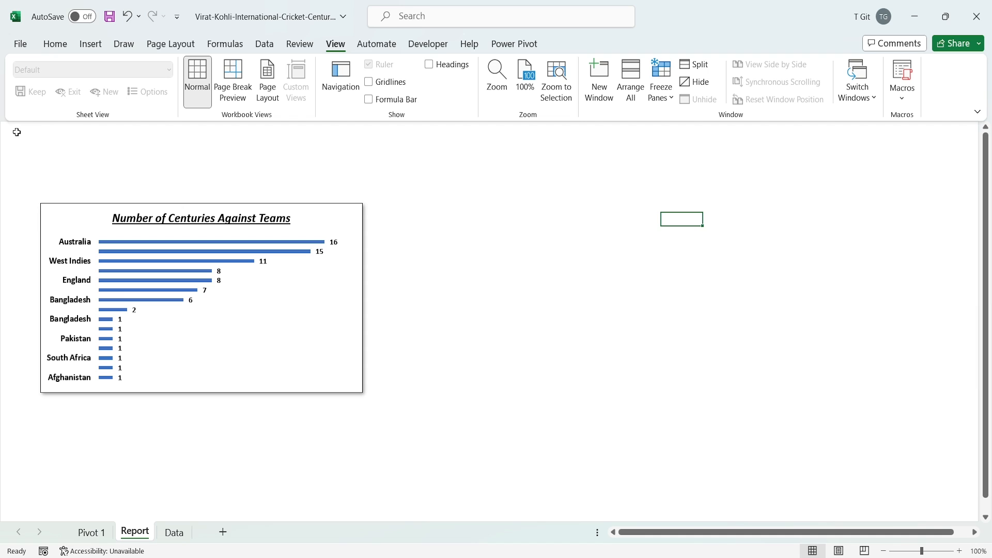
Fill a banner across the first four rows above the chart (A1:W4) with the lightest orange theme colour
{"action": "left_click_drag", "start_coordinate": [17, 132], "coordinate": [266, 169]}
{"action": "left_click", "coordinate": [355, 165]}
{"action": "left_click", "coordinate": [20, 134]}
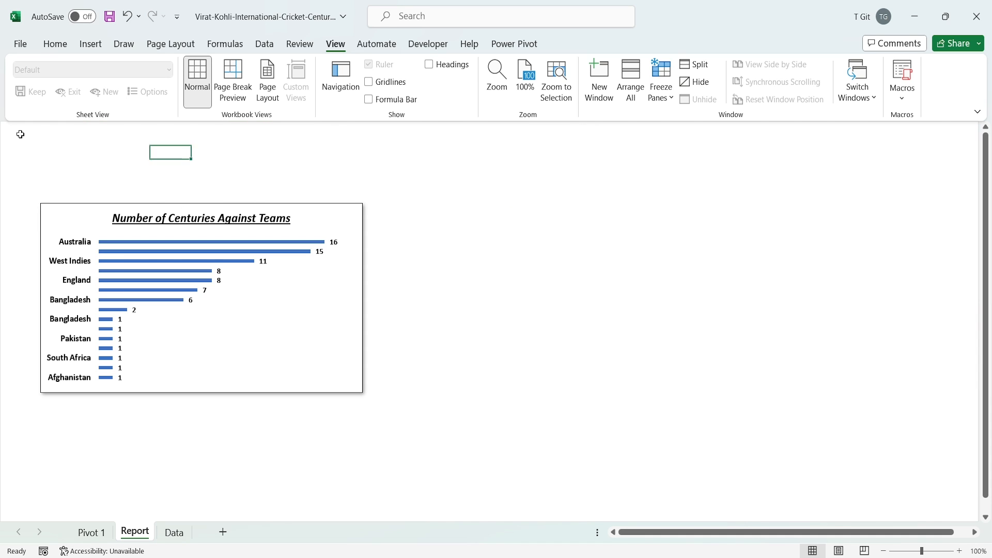
{"action": "left_click_drag", "start_coordinate": [20, 134], "coordinate": [941, 163]}
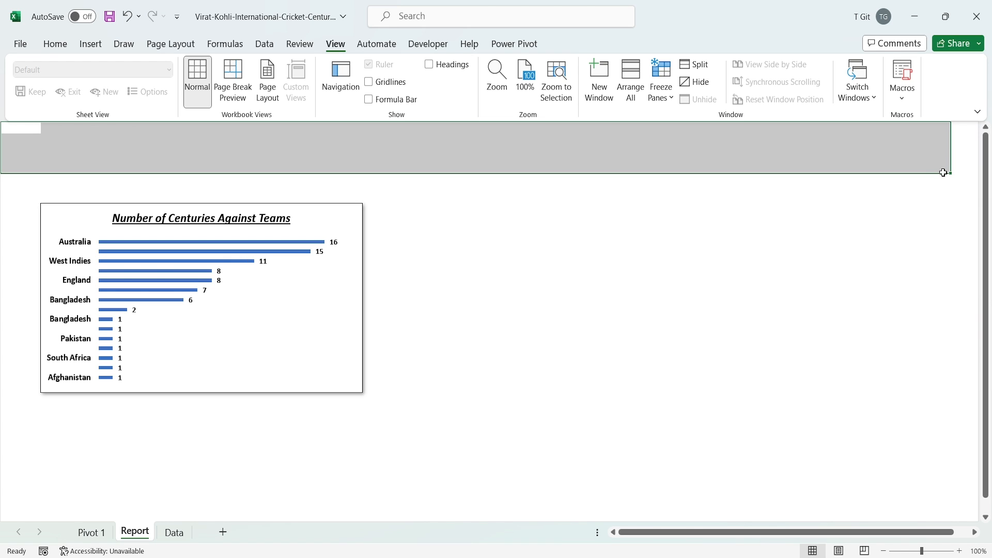
{"action": "left_click", "coordinate": [55, 44]}
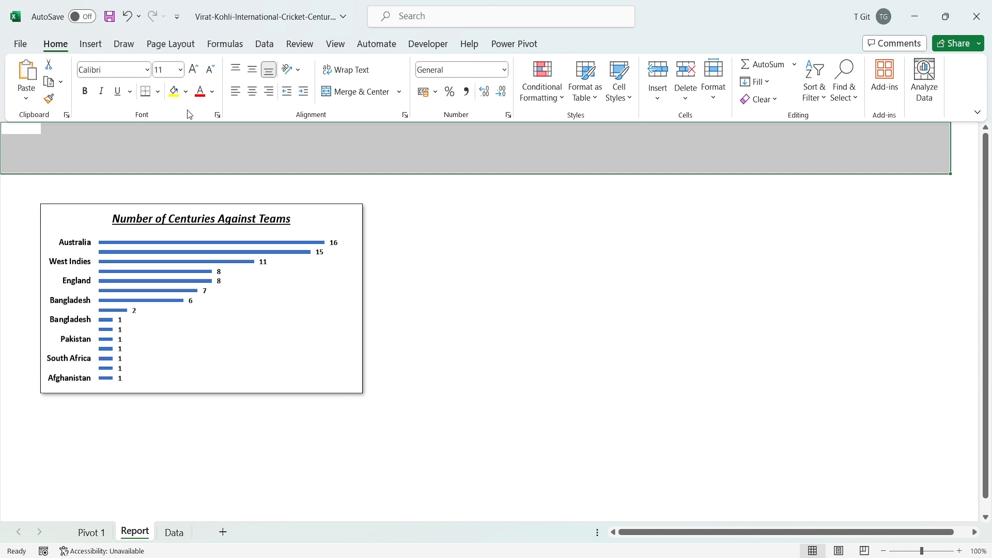
{"action": "left_click", "coordinate": [186, 92]}
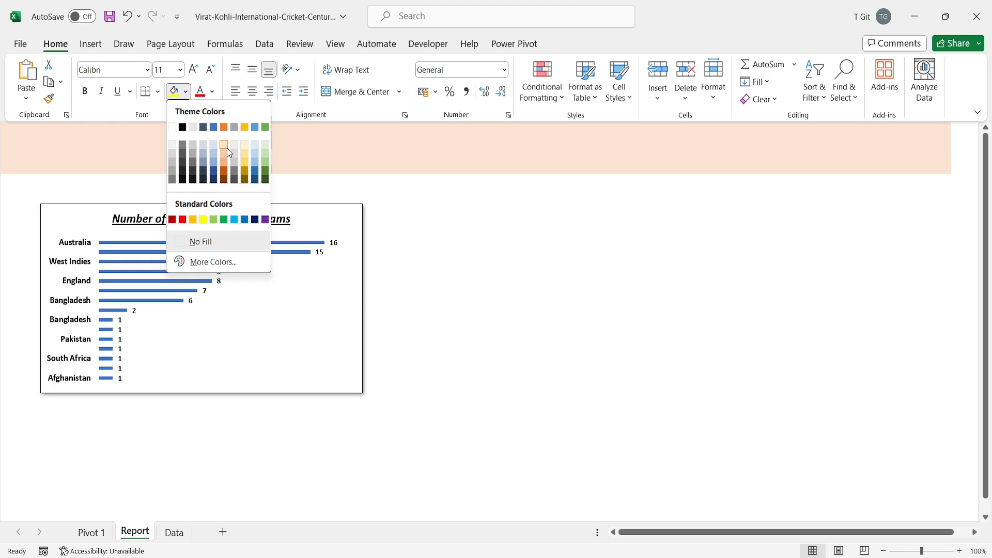
{"action": "left_click", "coordinate": [225, 145]}
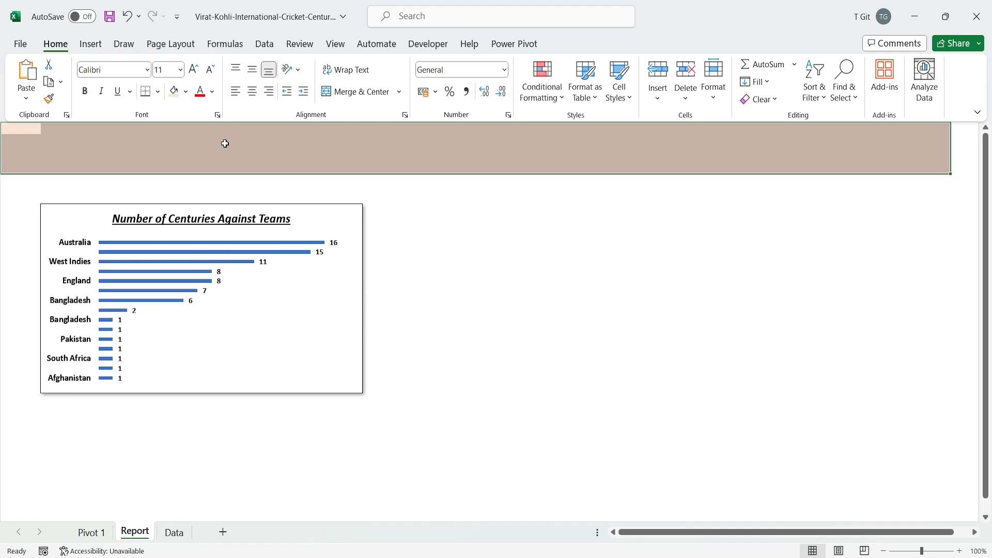
{"action": "left_click", "coordinate": [417, 202]}
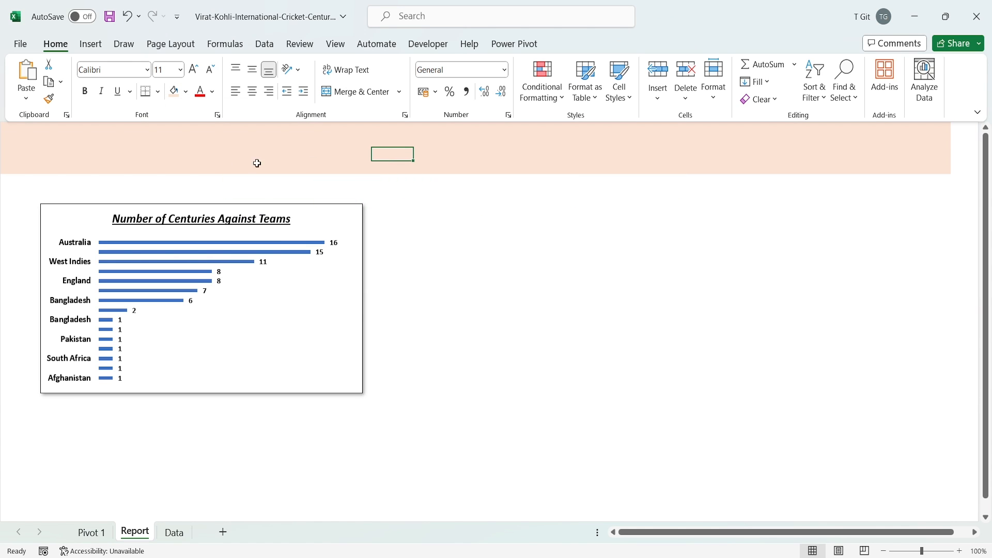
Merge and centre the orange banner cells and enter the title Centuries Report
{"action": "left_click_drag", "start_coordinate": [8, 128], "coordinate": [870, 175]}
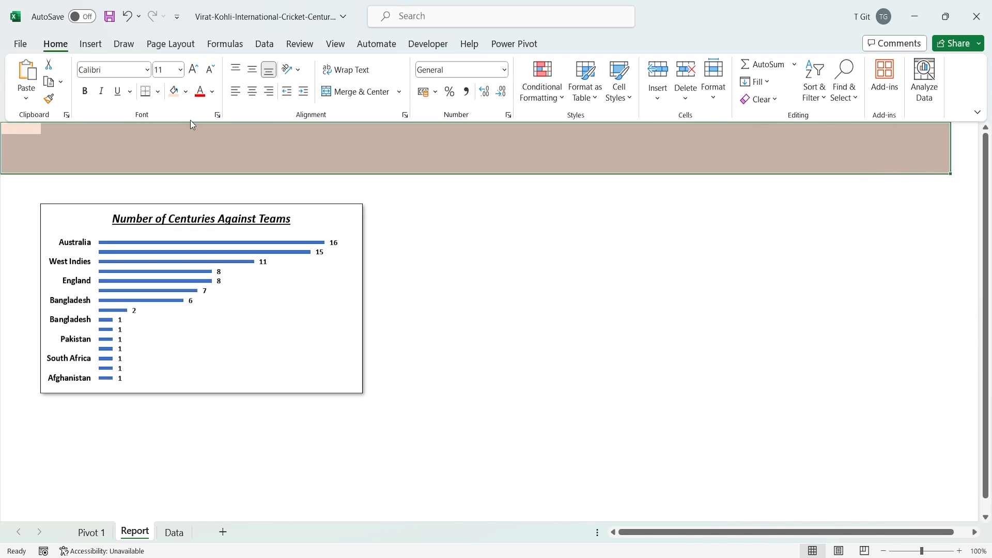
{"action": "left_click", "coordinate": [365, 92]}
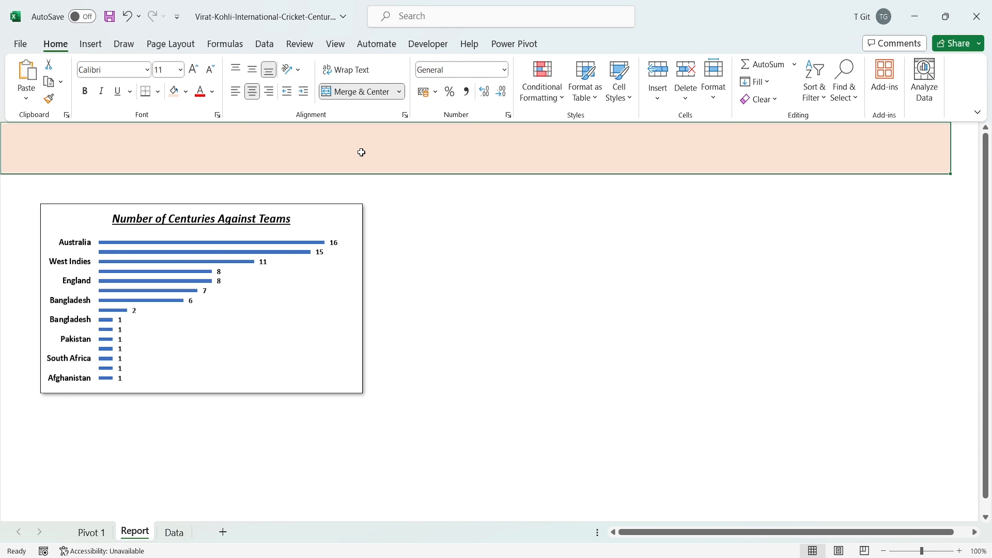
{"action": "double_click", "coordinate": [361, 153]}
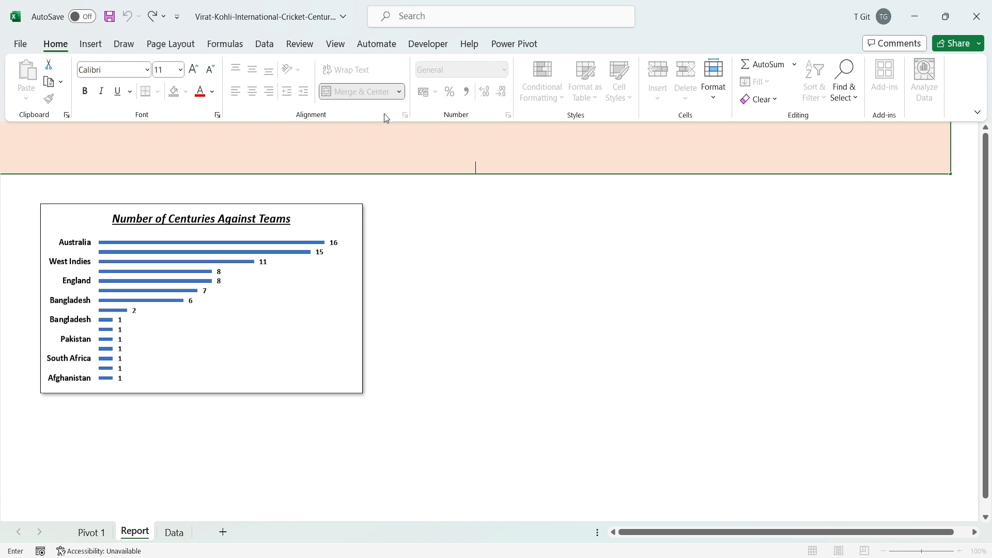
{"action": "key", "text": "Caps_Lock"}
{"action": "type", "text": "C"}
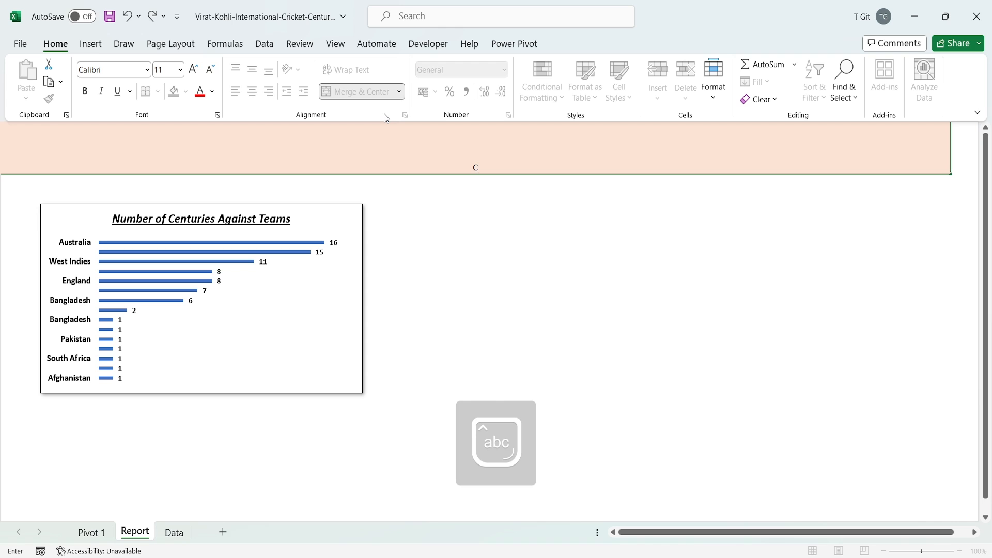
{"action": "type", "text": "enturies"}
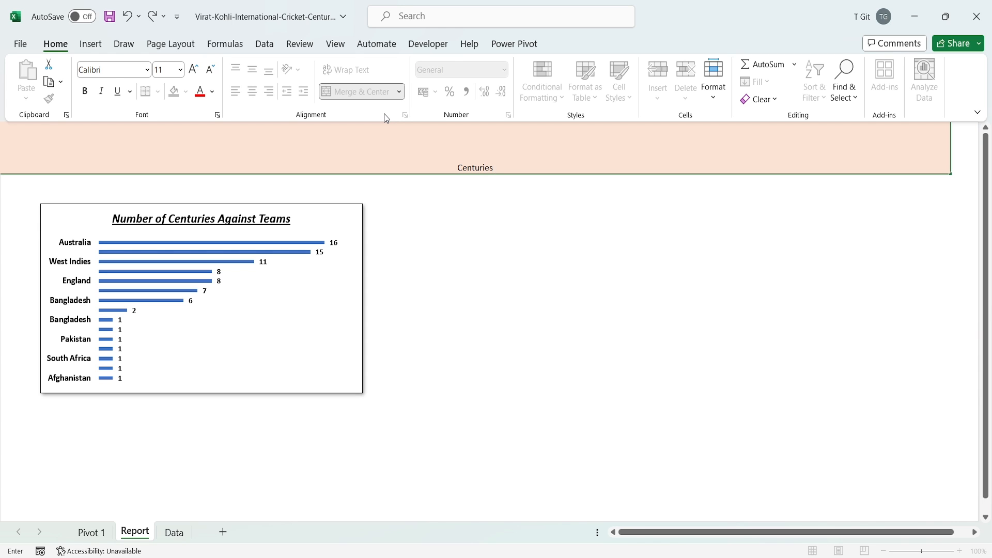
{"action": "key", "text": "Caps_Lock"}
{"action": "type", "text": "Report"}
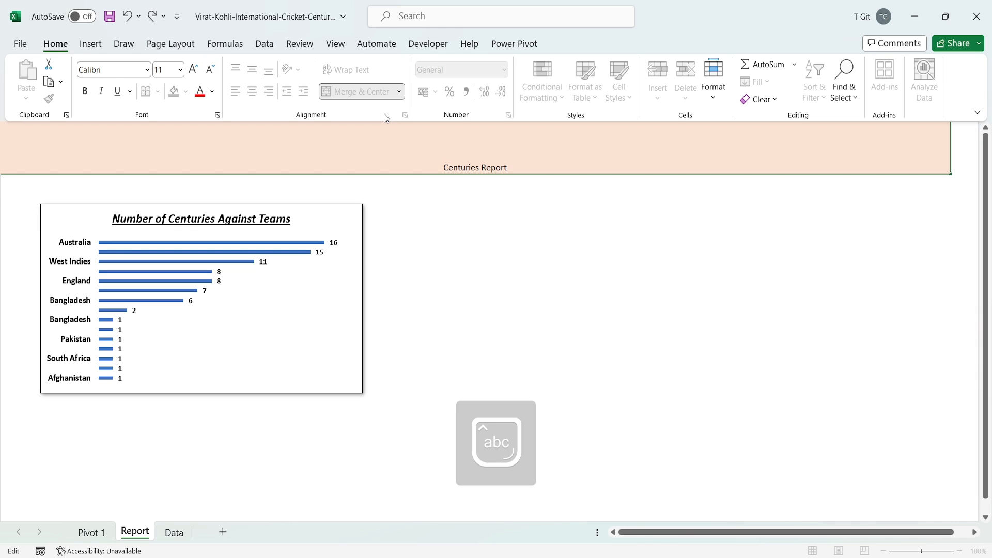
Format the Centuries Report title as bold, italic and underlined at font size 48
{"action": "key", "text": "shift+Home"}
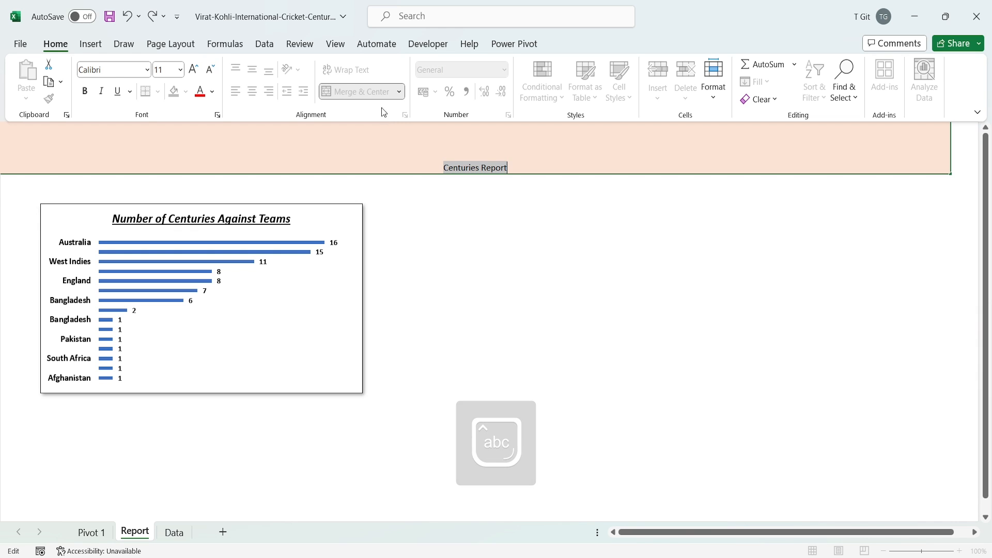
{"action": "left_click", "coordinate": [85, 91]}
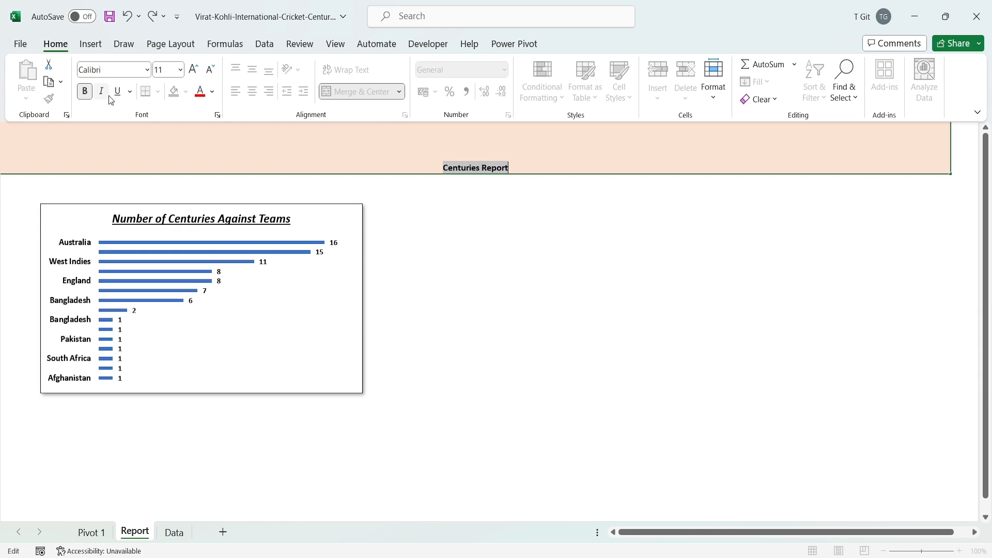
{"action": "left_click", "coordinate": [181, 69]}
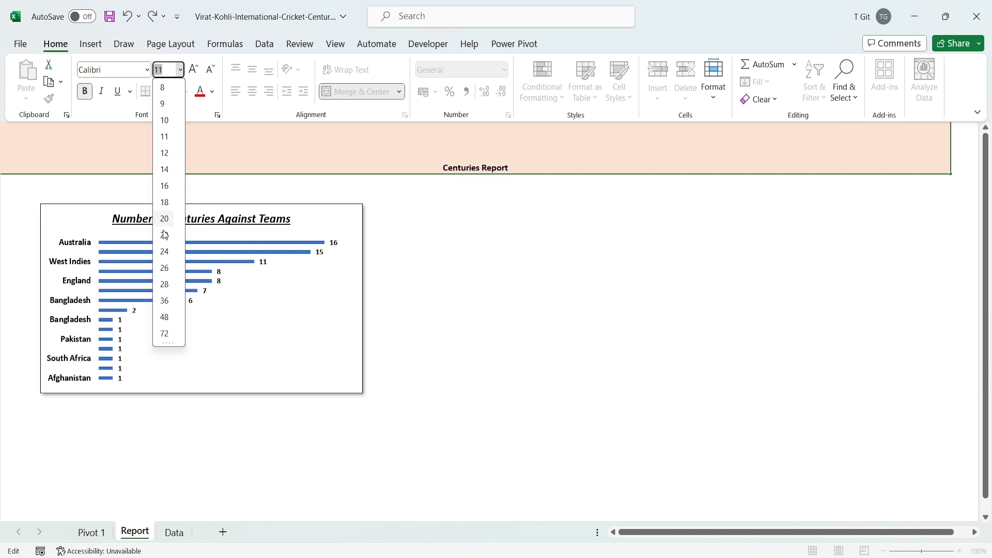
{"action": "left_click", "coordinate": [169, 317]}
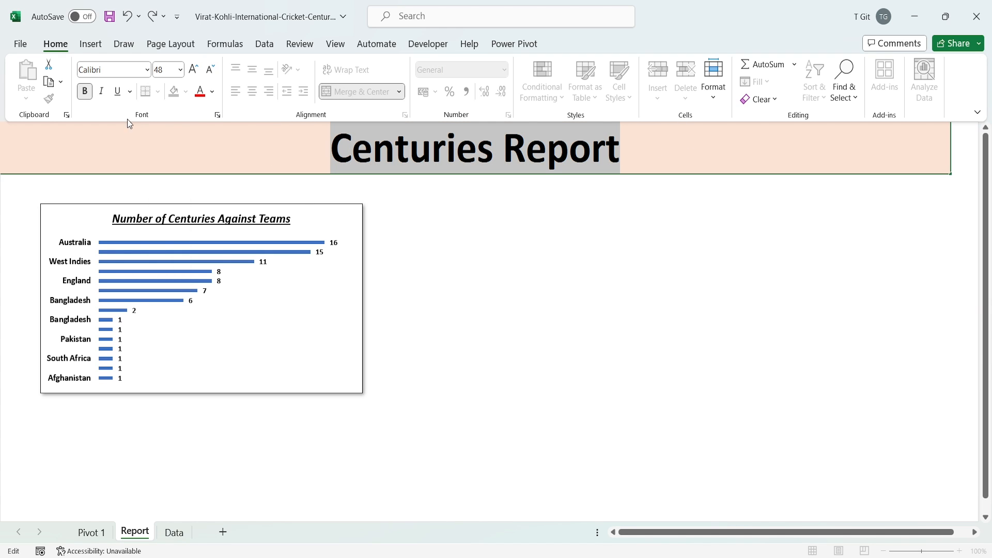
{"action": "left_click", "coordinate": [101, 91]}
{"action": "left_click", "coordinate": [118, 93]}
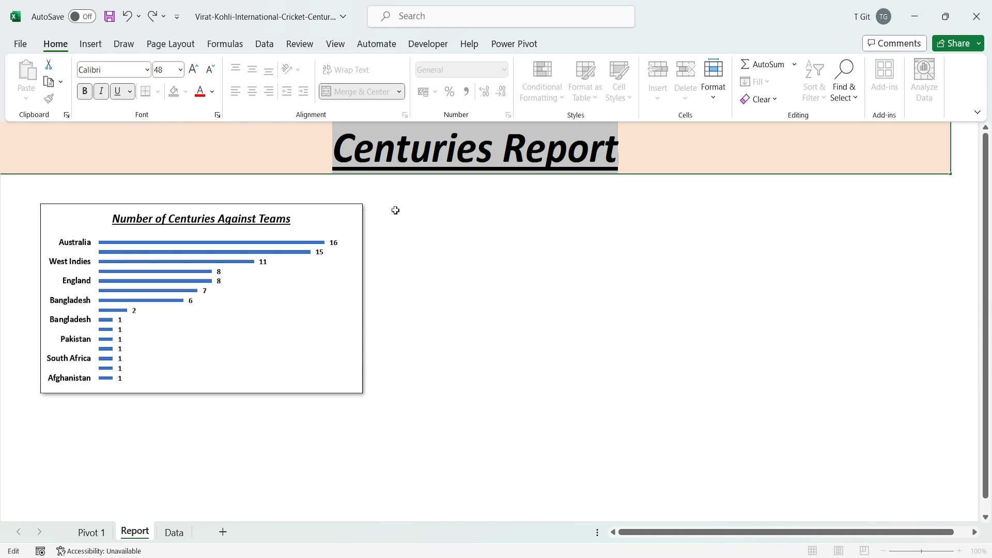
{"action": "left_click", "coordinate": [440, 218]}
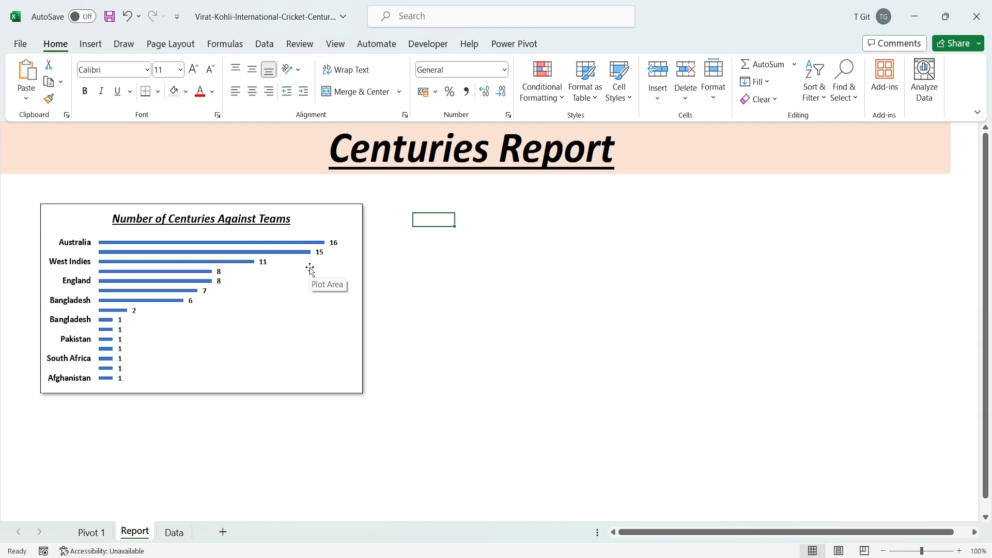
Recolour the Number of Centuries Against Teams chart with the monochromatic gold palette
{"action": "left_click", "coordinate": [319, 222]}
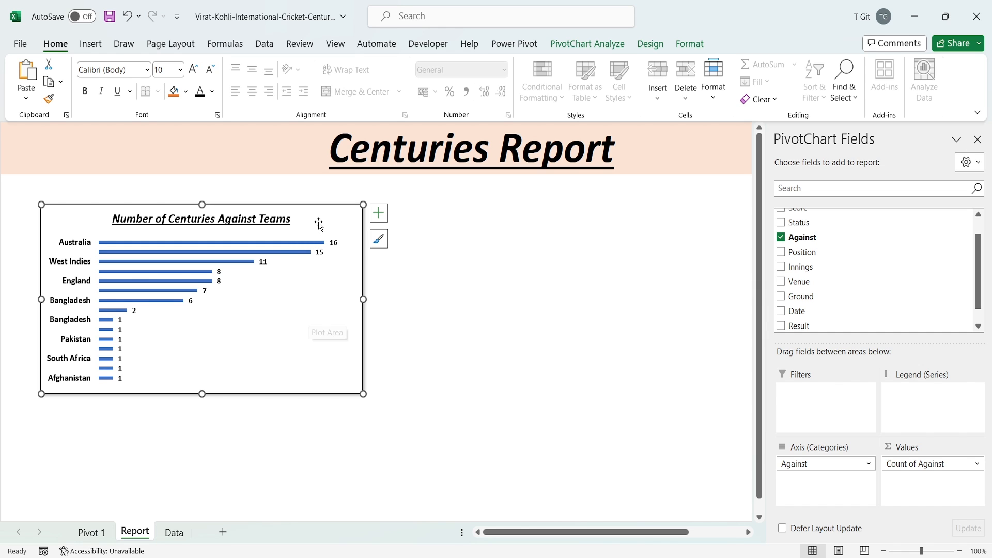
{"action": "left_click", "coordinate": [650, 49]}
{"action": "left_click", "coordinate": [113, 91]}
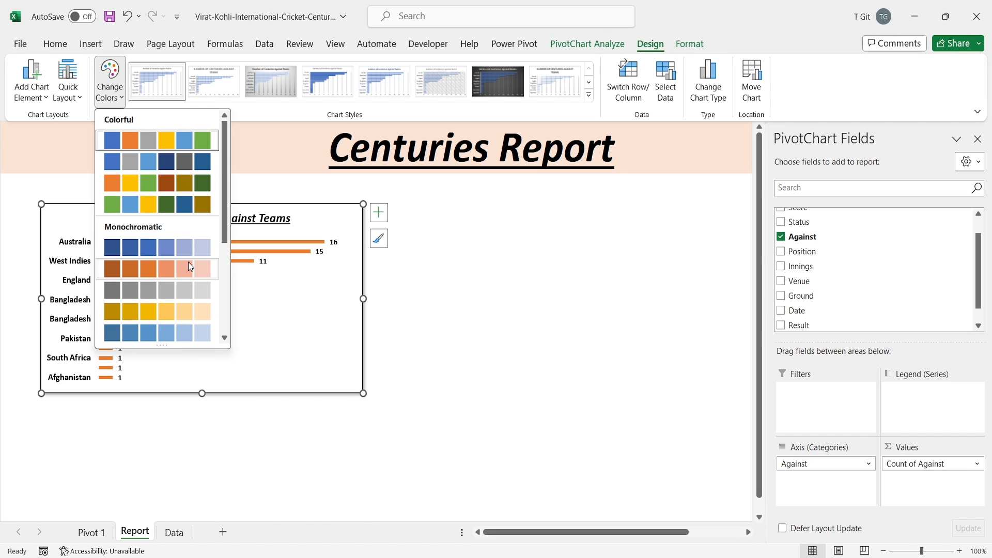
{"action": "left_click", "coordinate": [114, 311]}
{"action": "left_click", "coordinate": [436, 294]}
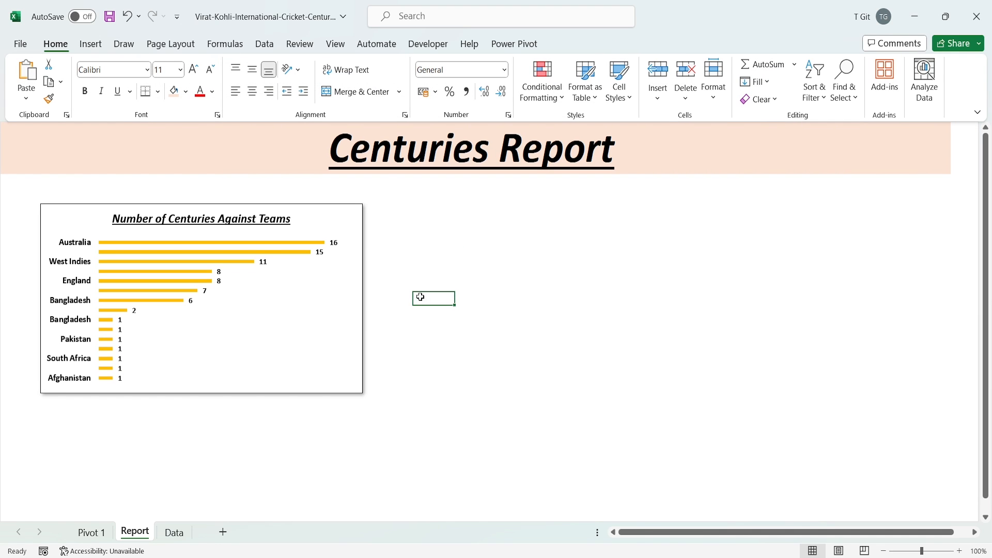
{"action": "left_click", "coordinate": [344, 222]}
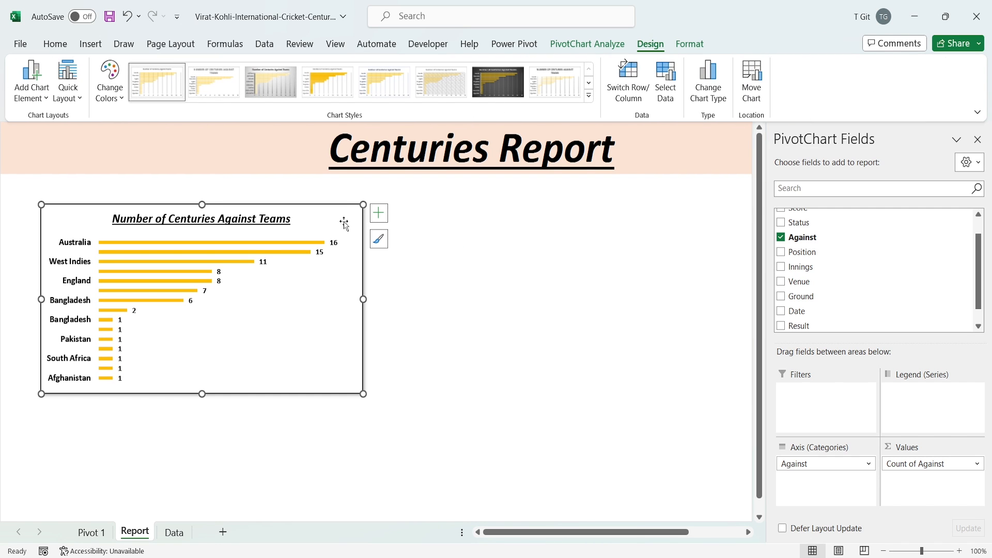
{"action": "left_click", "coordinate": [433, 283]}
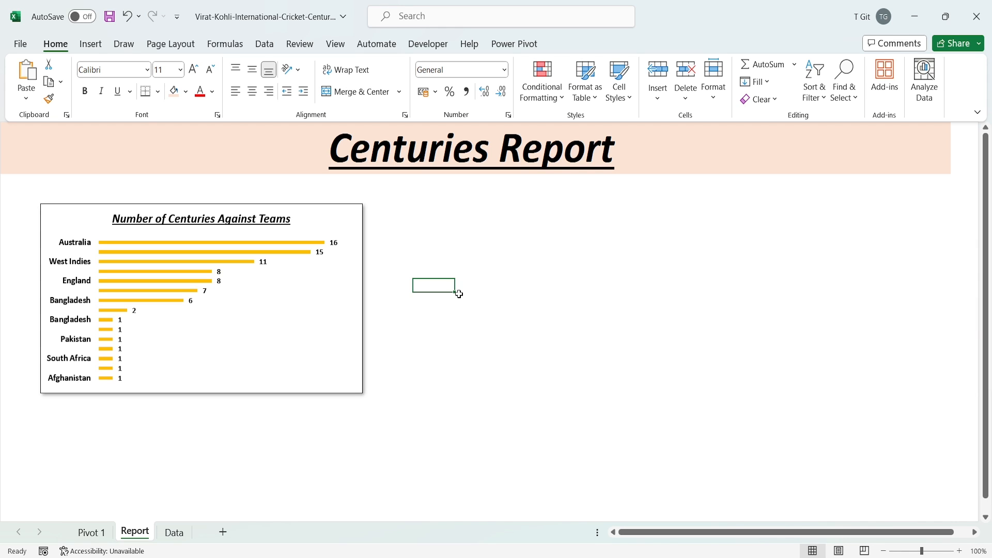
Hide the Pivot 1 sheet and return to the Report sheet
{"action": "key", "text": "ctrl+Page_Down"}
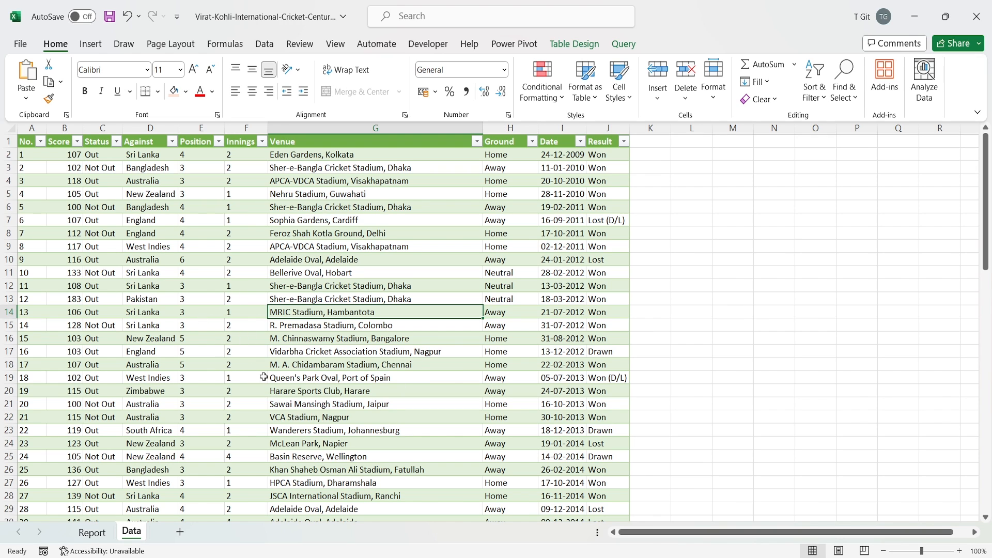
{"action": "left_click", "coordinate": [93, 532]}
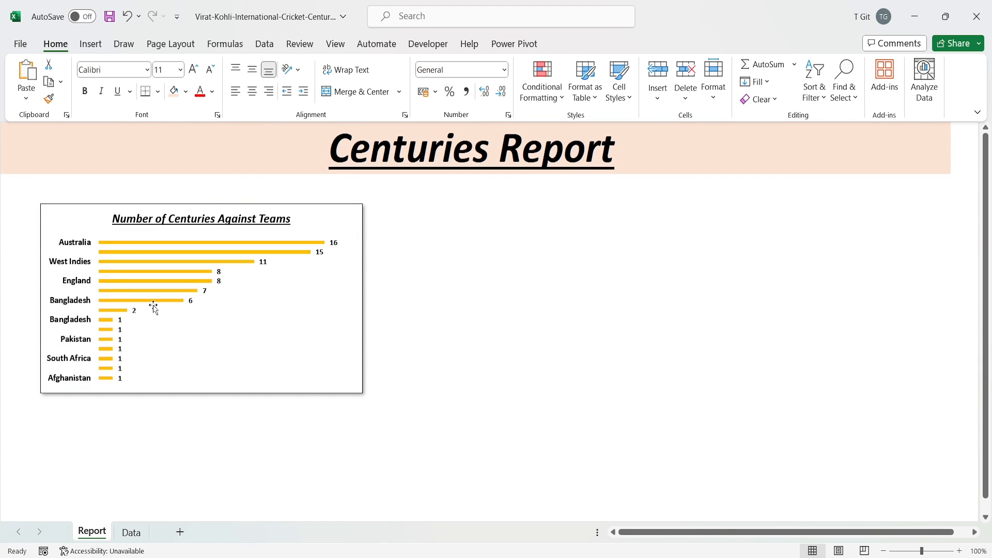
Create a PivotTable from the table on the Data sheet, placed on a new worksheet
{"action": "left_click", "coordinate": [132, 532]}
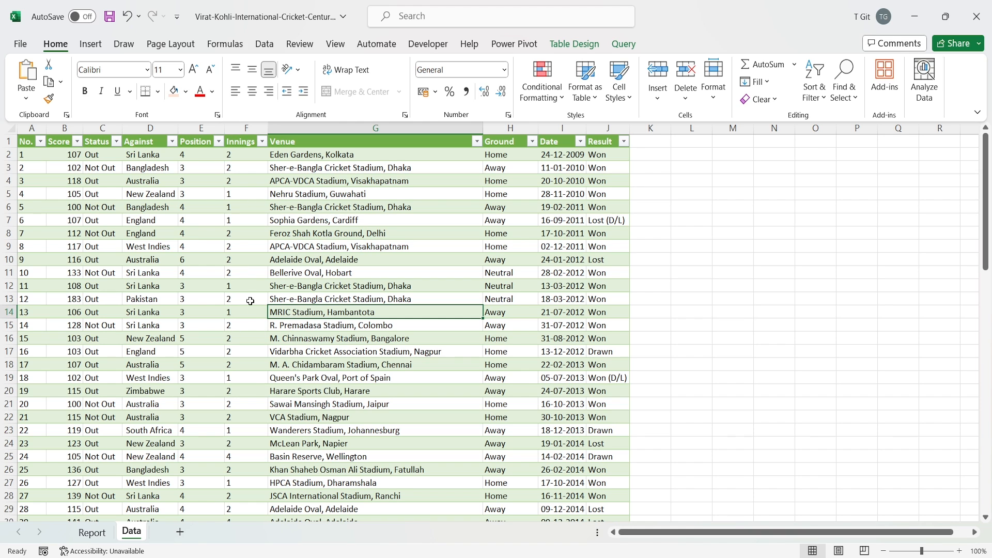
{"action": "left_click", "coordinate": [95, 46]}
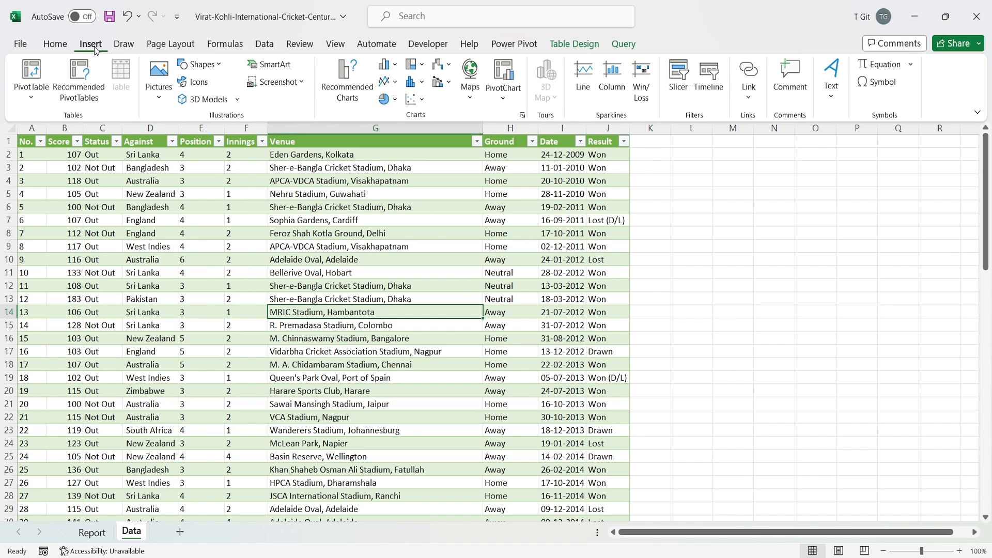
{"action": "left_click", "coordinate": [29, 100]}
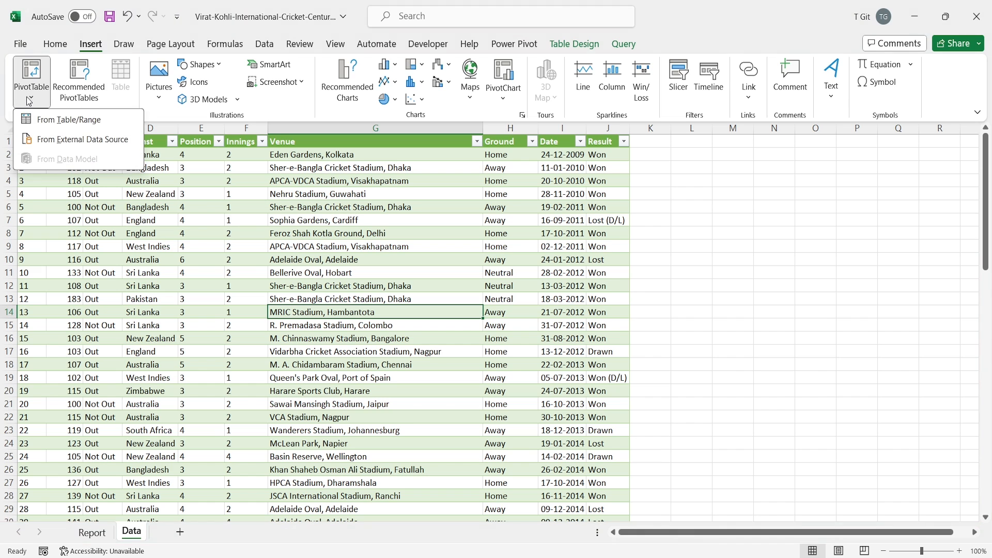
{"action": "left_click", "coordinate": [69, 120]}
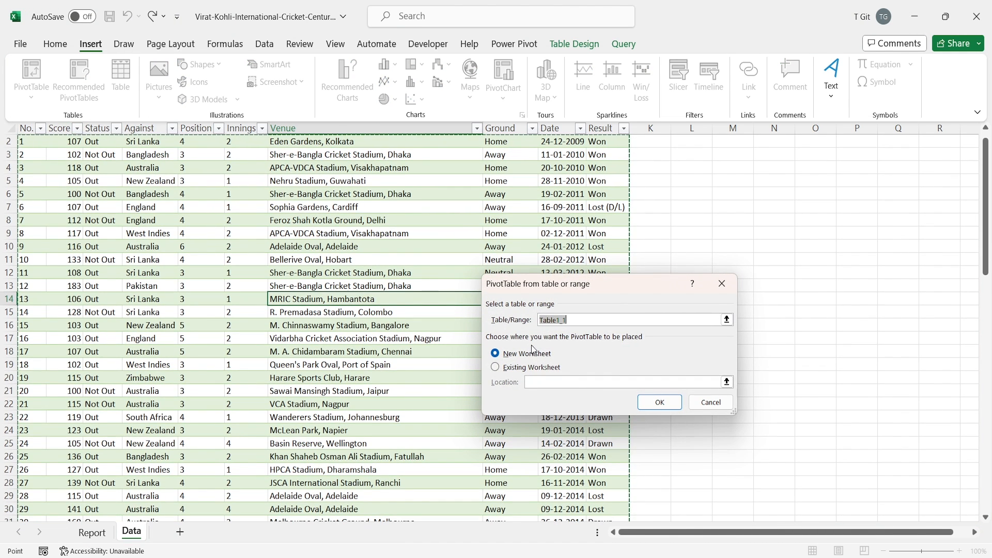
{"action": "left_click", "coordinate": [673, 408]}
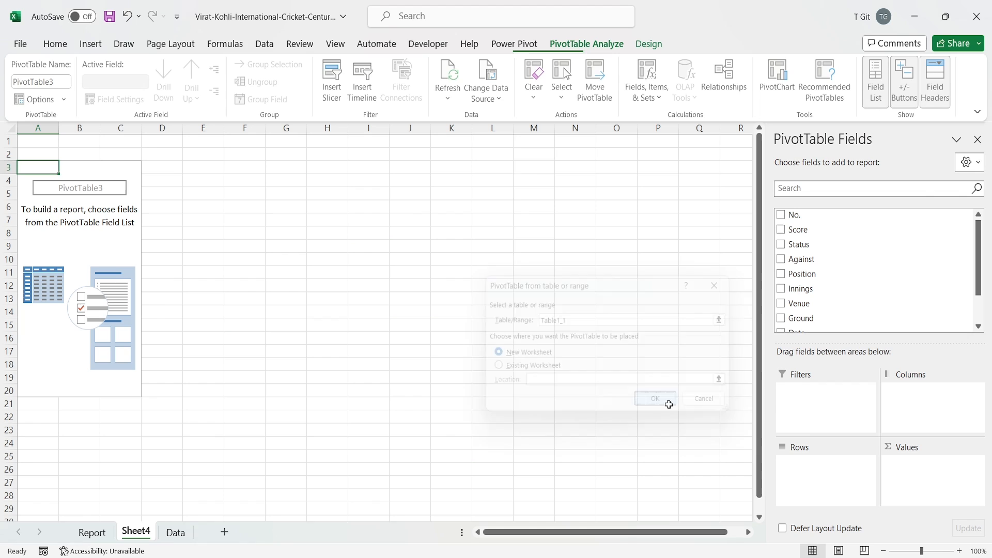
Rename the new PivotTable worksheet as Pivot 2 and select a cell inside the empty PivotTable
{"action": "double_click", "coordinate": [147, 540]}
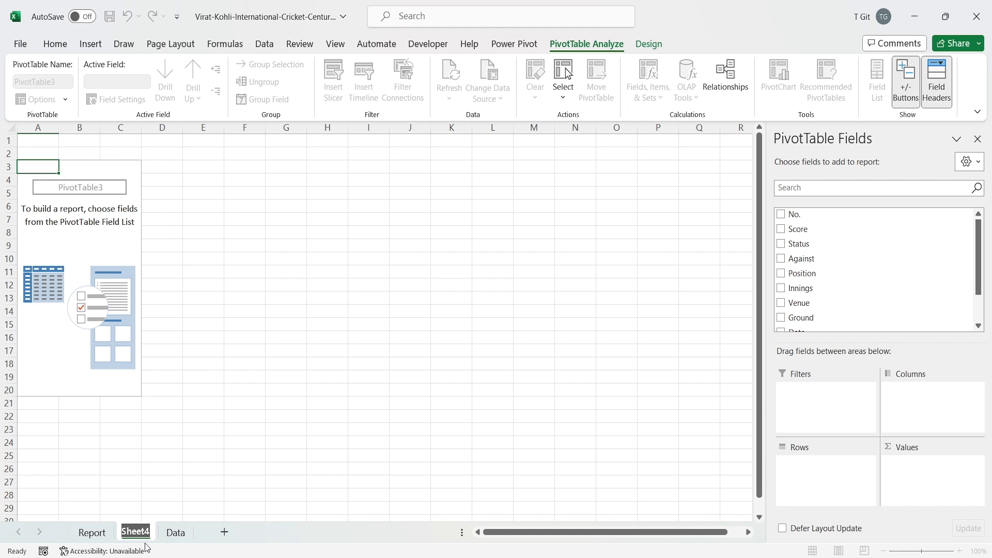
{"action": "type", "text": "Pivot"}
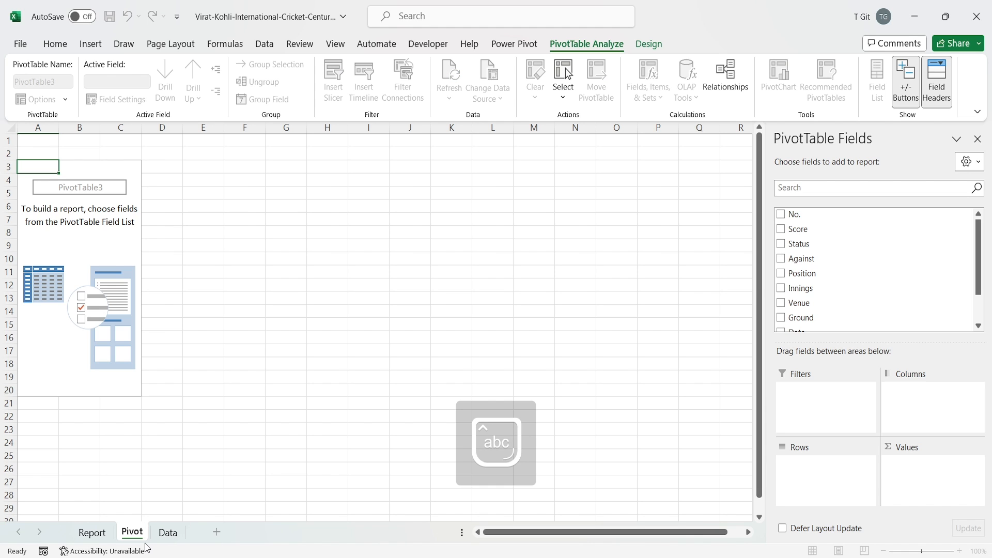
{"action": "type", "text": " 2"}
{"action": "key", "text": "Return"}
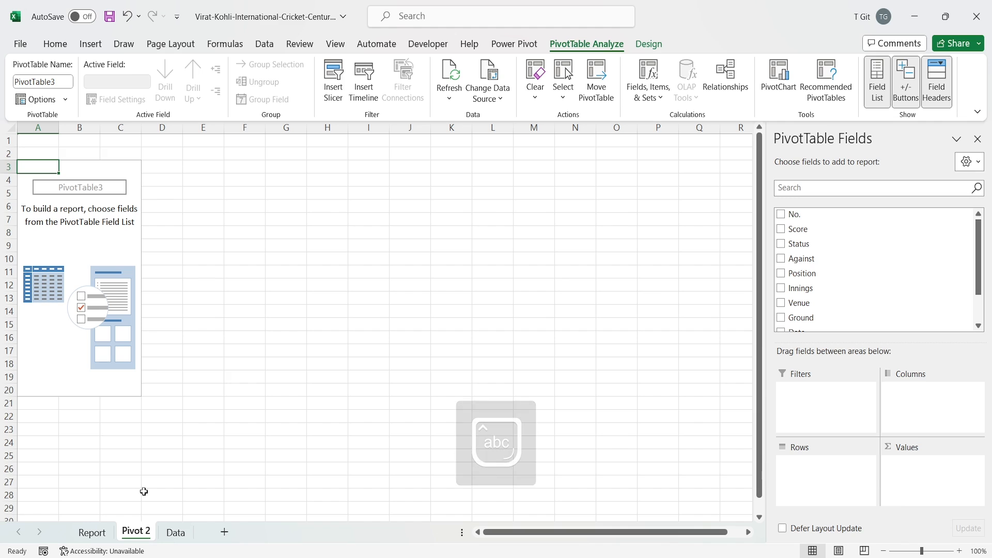
{"action": "left_click", "coordinate": [93, 244]}
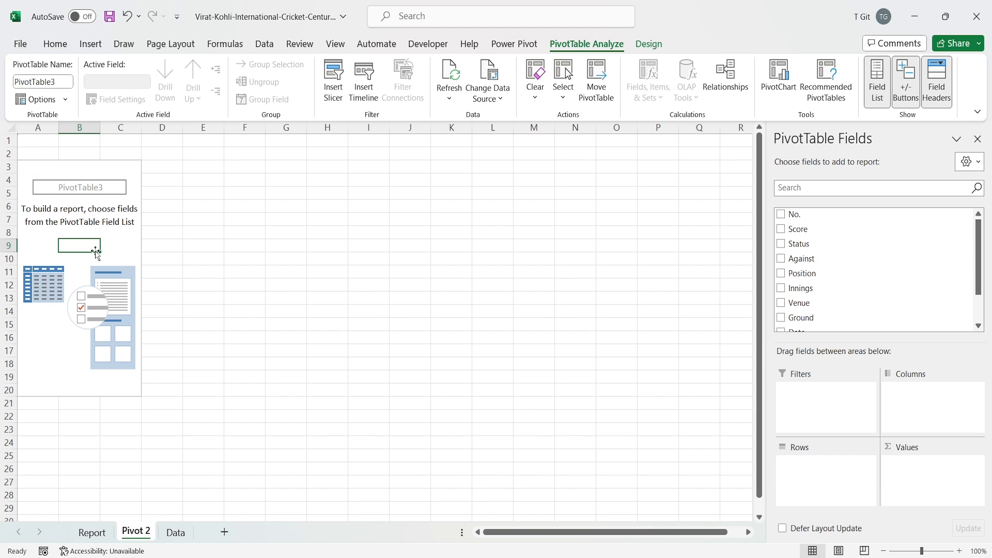
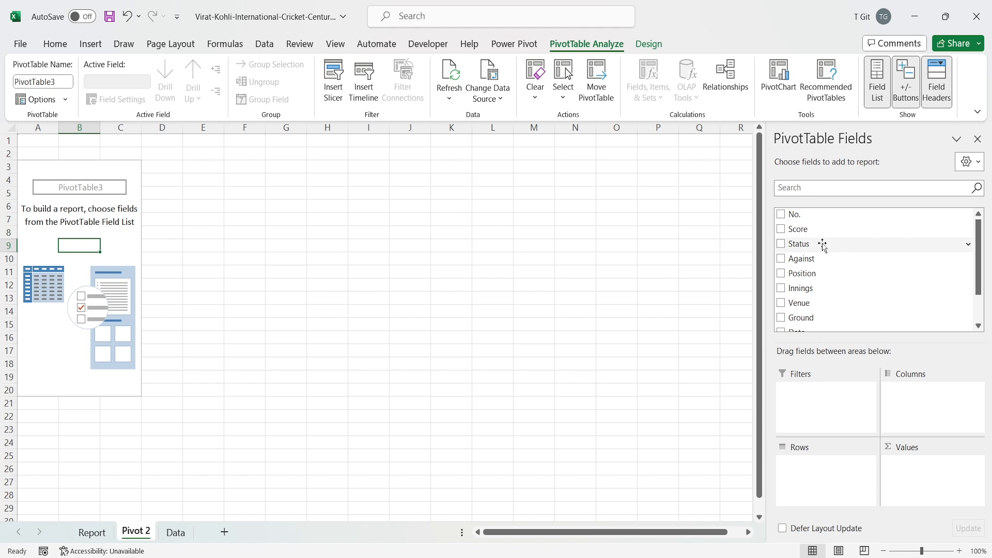
Build the Pivot 2 pivot table with Status as the row field and the count of Status as the value
{"action": "left_click_drag", "start_coordinate": [820, 247], "coordinate": [810, 467]}
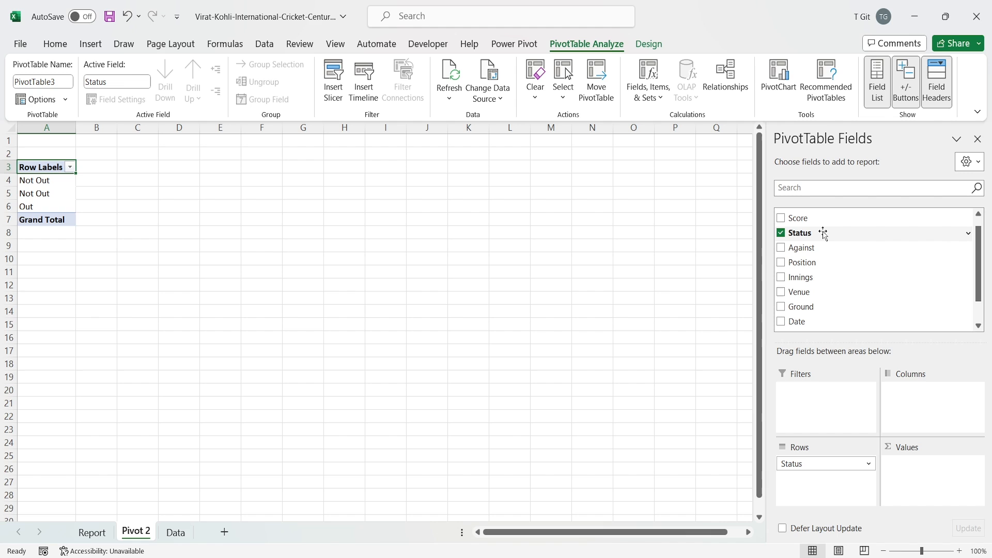
{"action": "left_click_drag", "start_coordinate": [823, 233], "coordinate": [920, 491]}
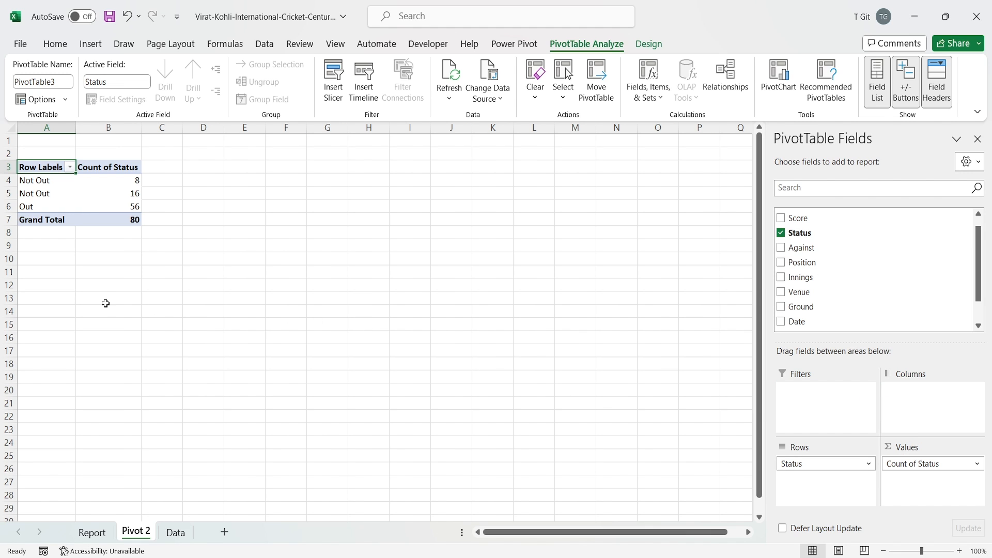
{"action": "left_click", "coordinate": [97, 198]}
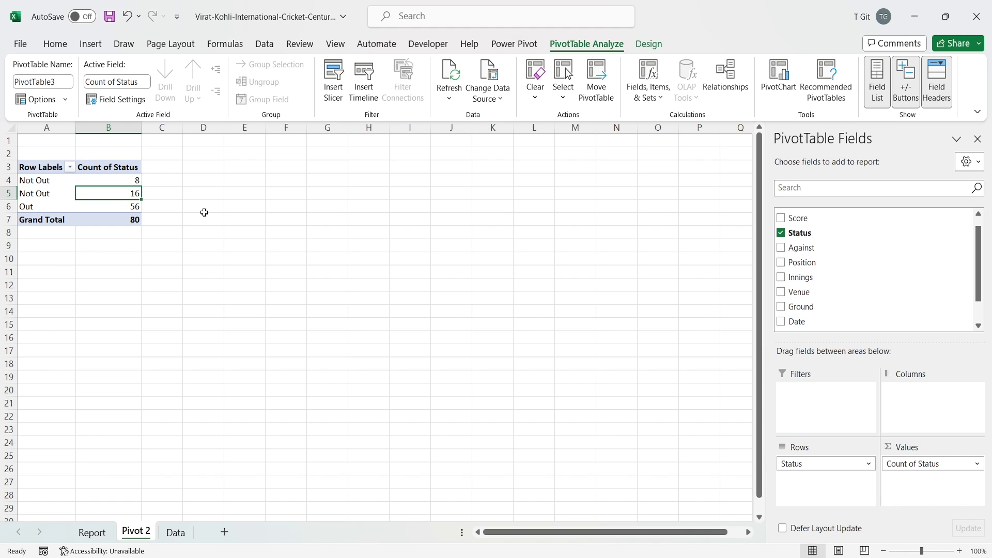
{"action": "left_click", "coordinate": [55, 180]}
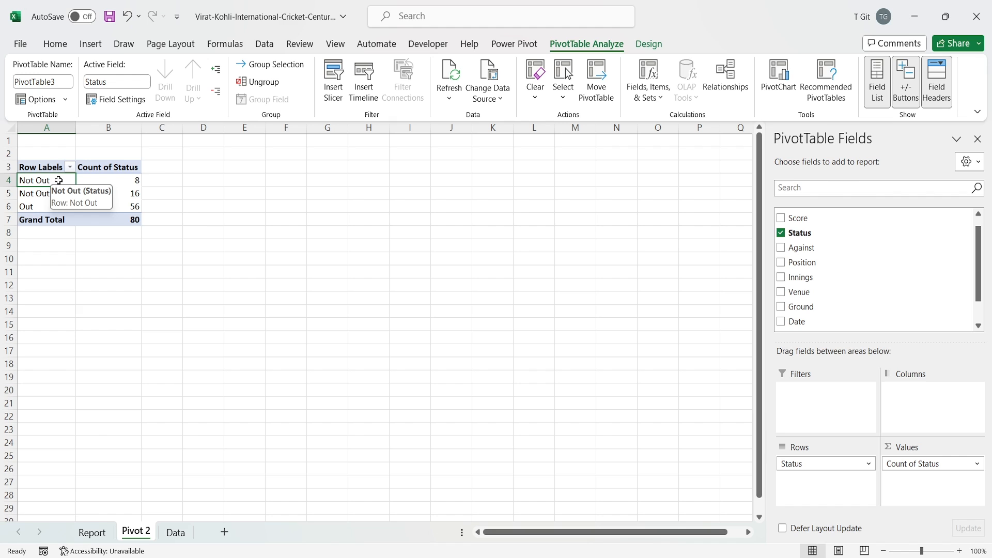
{"action": "left_click", "coordinate": [60, 192]}
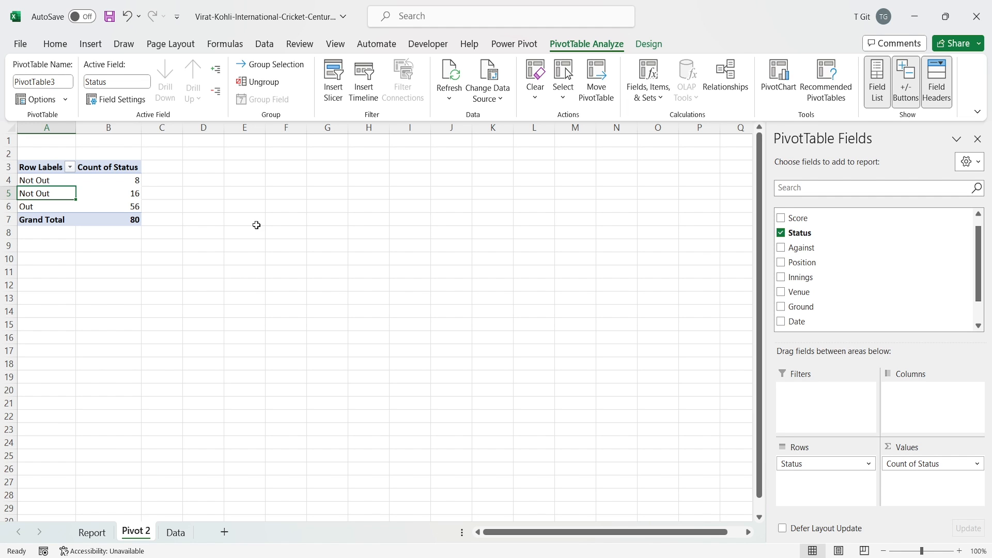
Switch to the Power Query Editor and trim the text in the Status column of Table1
{"action": "left_click", "coordinate": [272, 45]}
{"action": "left_click", "coordinate": [25, 93]}
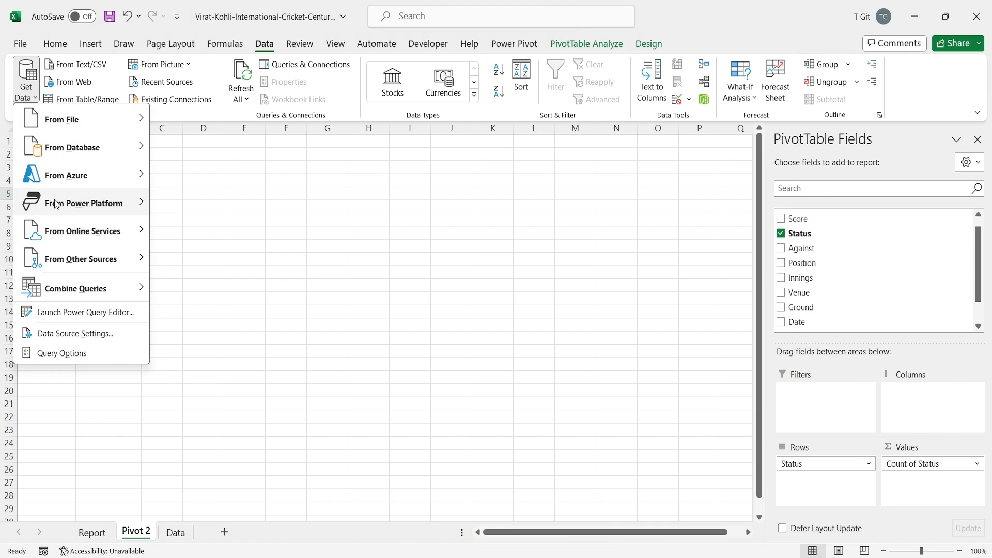
{"action": "left_click", "coordinate": [73, 311]}
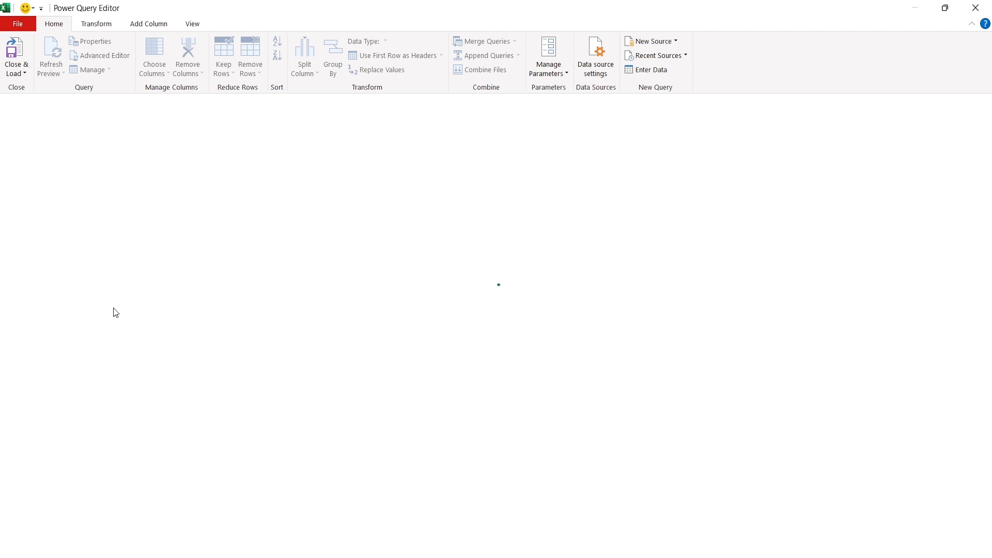
{"action": "left_click", "coordinate": [71, 127]}
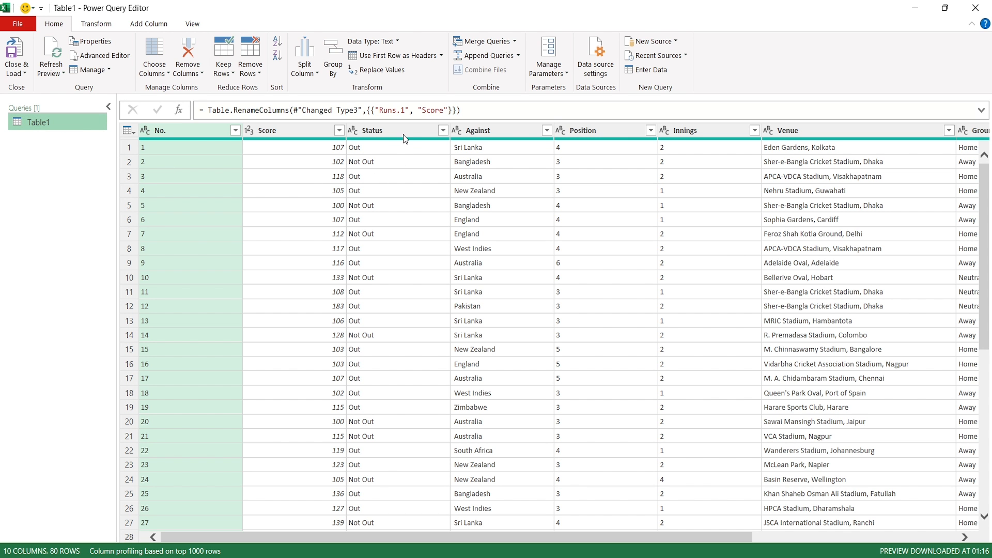
{"action": "left_click", "coordinate": [404, 135]}
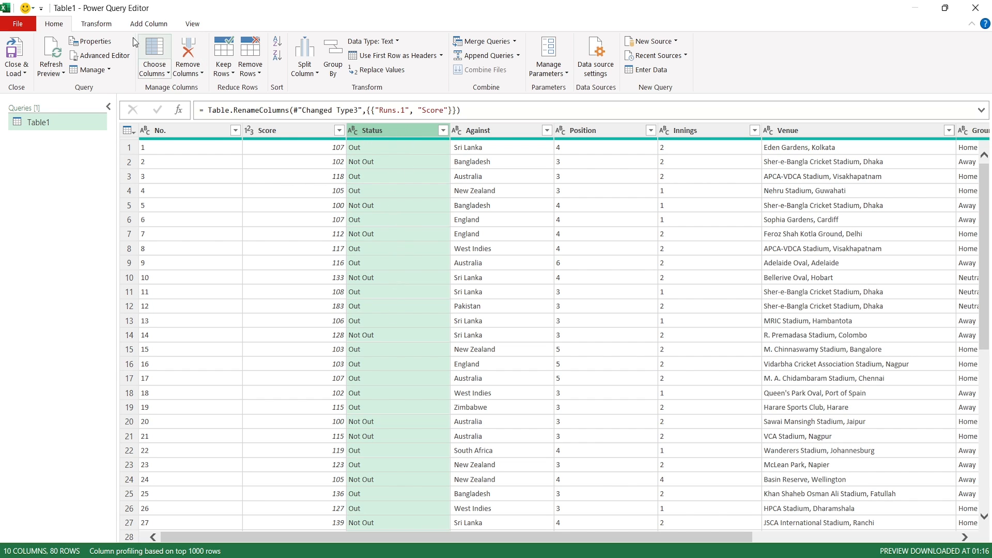
{"action": "left_click", "coordinate": [96, 24]}
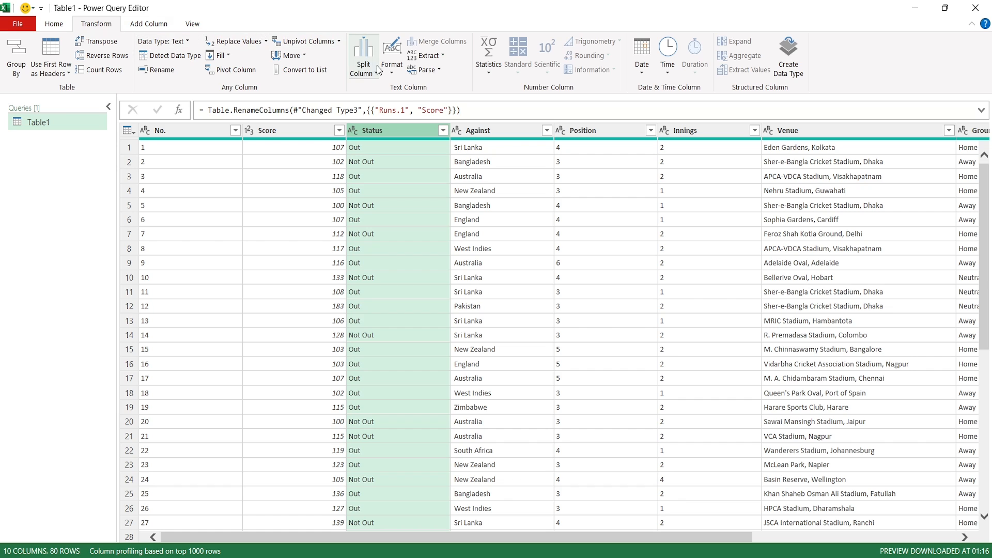
{"action": "left_click", "coordinate": [392, 72]}
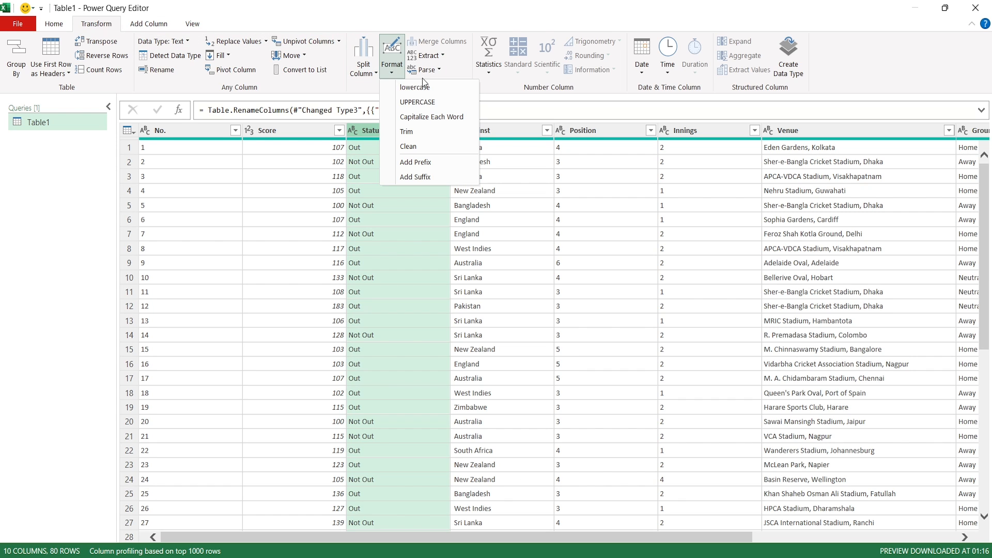
{"action": "left_click", "coordinate": [424, 135]}
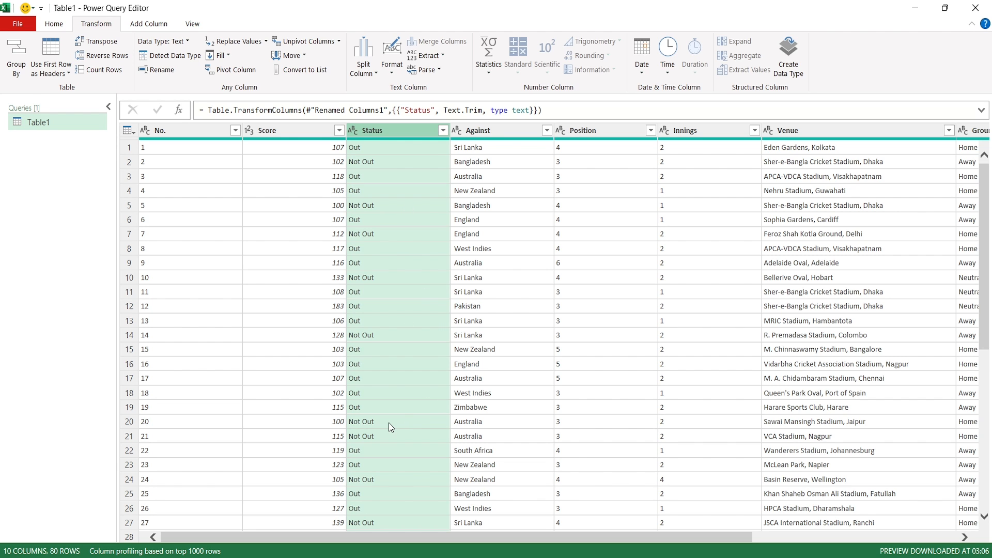
Check the distinct values in the trimmed Status column, keeping all of them selected
{"action": "scroll", "coordinate": [389, 422], "scroll_direction": "down", "scroll_amount": 7}
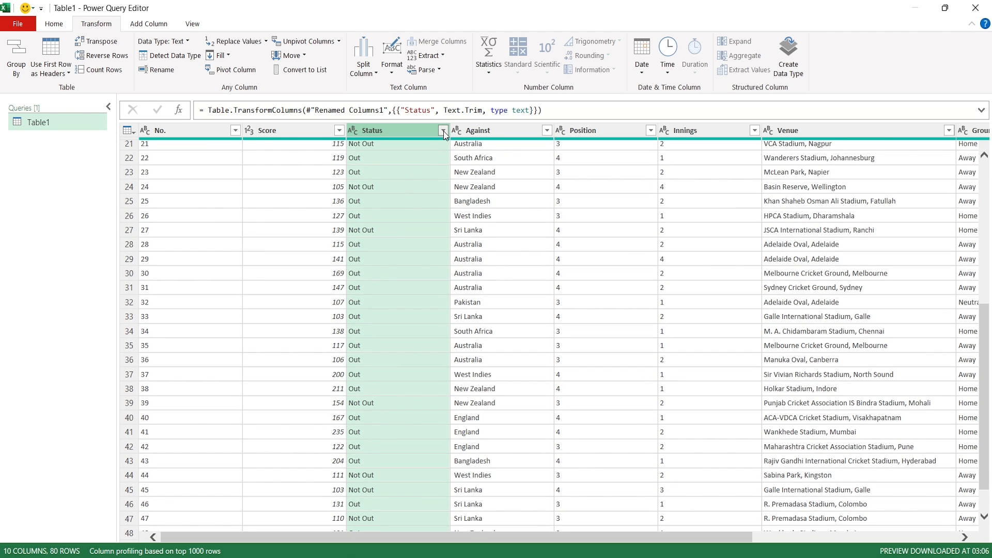
{"action": "left_click", "coordinate": [442, 131]}
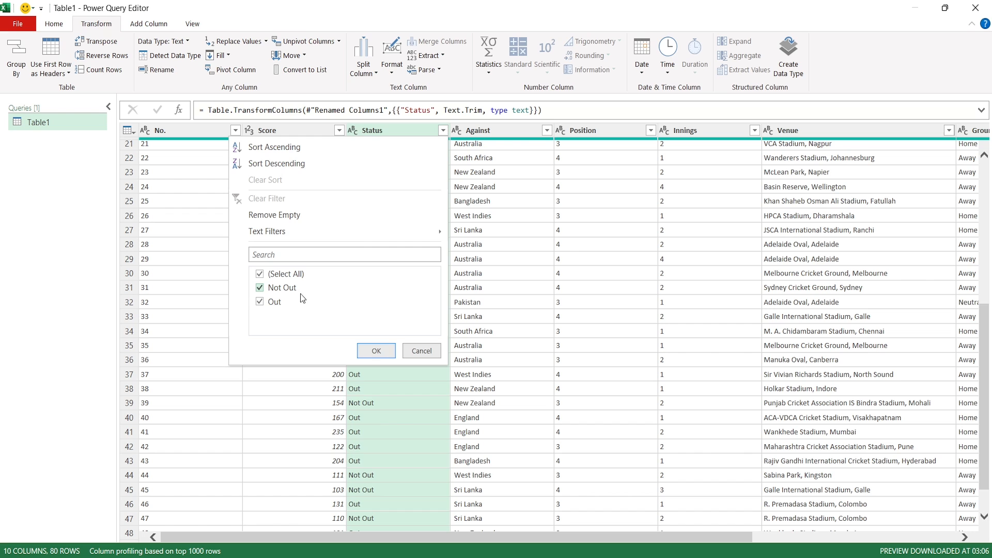
{"action": "left_click", "coordinate": [380, 352]}
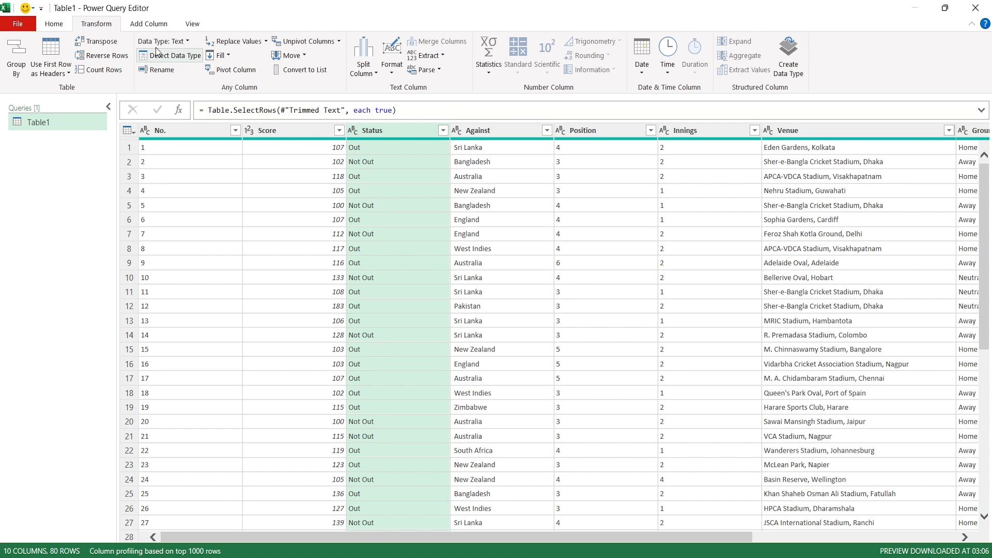
Close the Power Query Editor and load the trimmed Table1 query back into the Excel workbook
{"action": "left_click", "coordinate": [62, 27]}
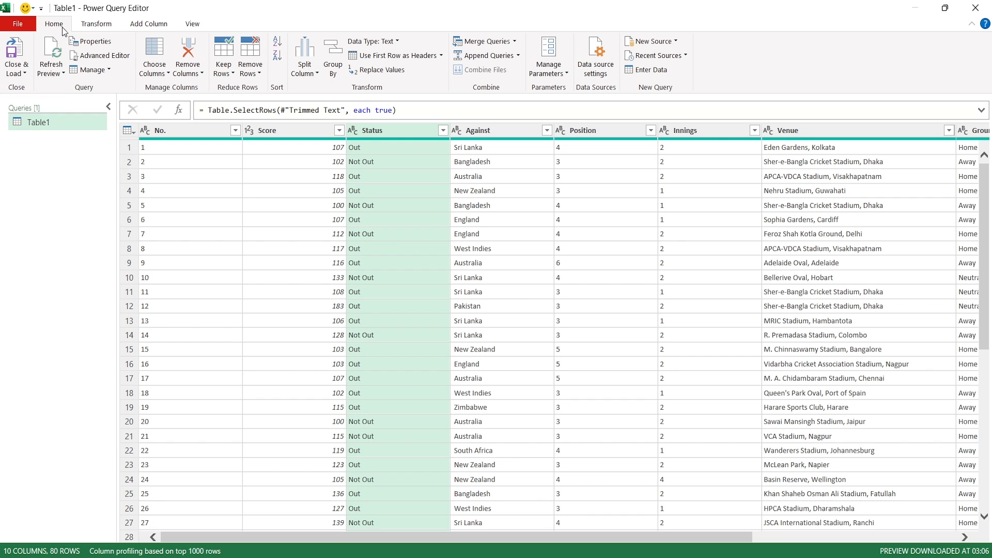
{"action": "left_click", "coordinate": [20, 73]}
{"action": "left_click", "coordinate": [71, 89]}
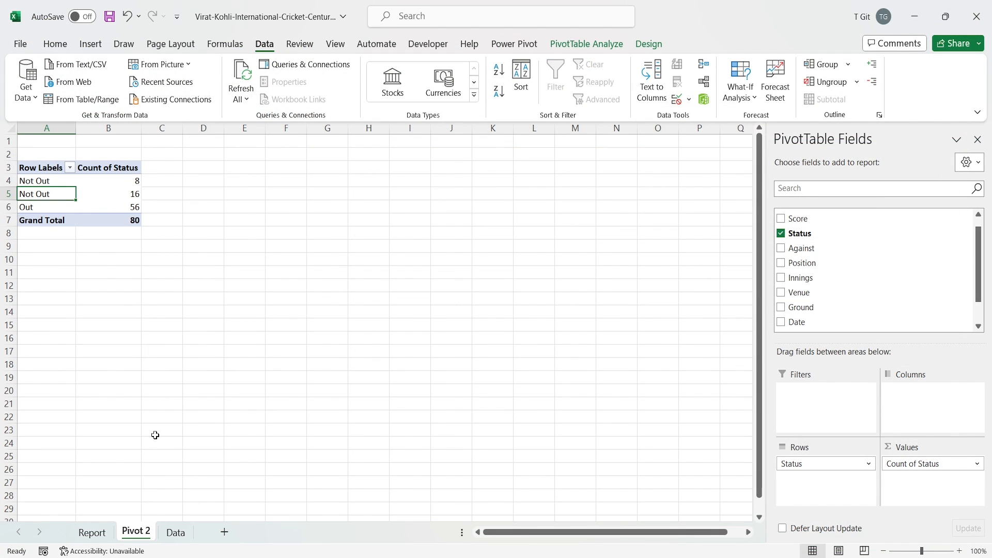
Check the Status column's filter values on the Data sheet without applying a filter
{"action": "left_click", "coordinate": [176, 532]}
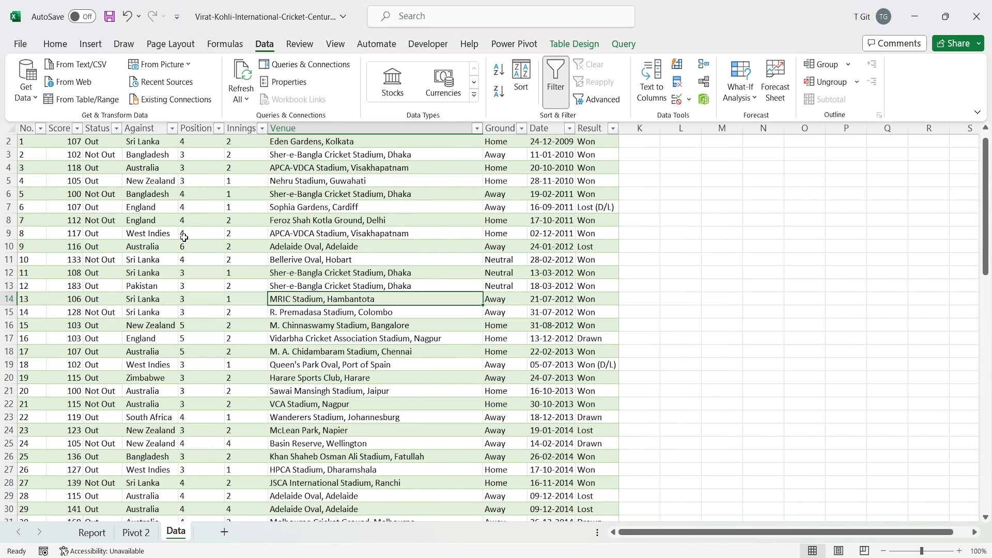
{"action": "left_click", "coordinate": [116, 128]}
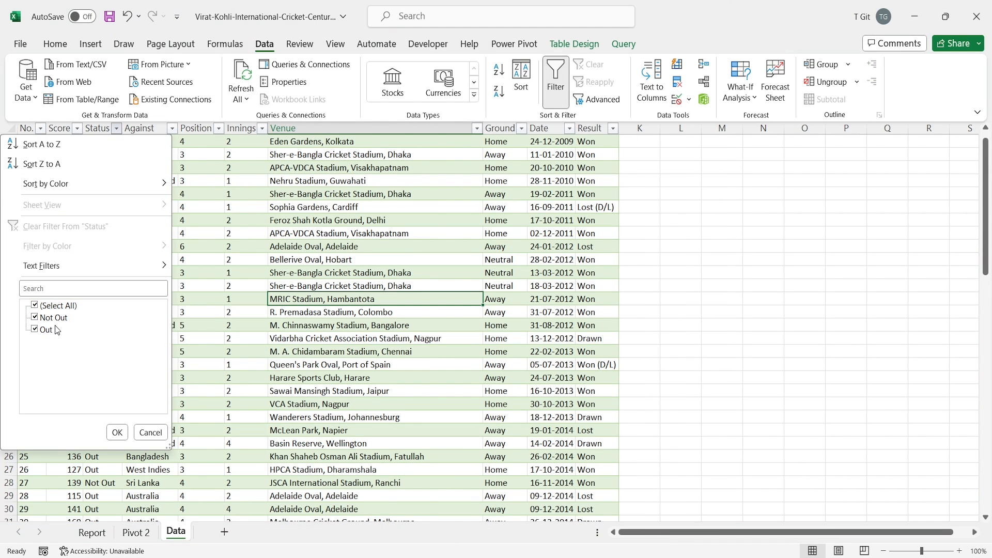
{"action": "left_click", "coordinate": [150, 433]}
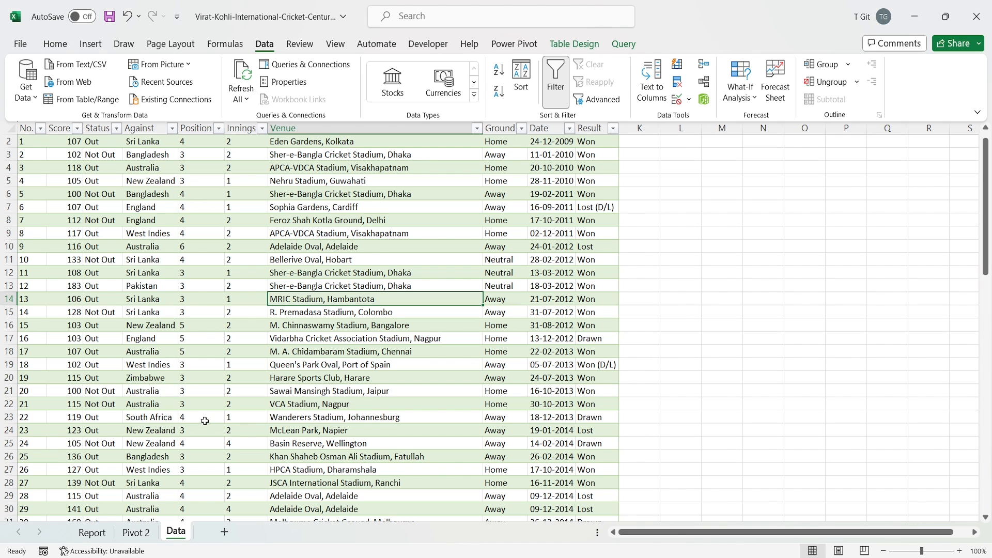
Reconfirm Table1_1 as the data source of the pivot table on the Pivot 2 sheet and refresh the pivot table
{"action": "left_click", "coordinate": [131, 537]}
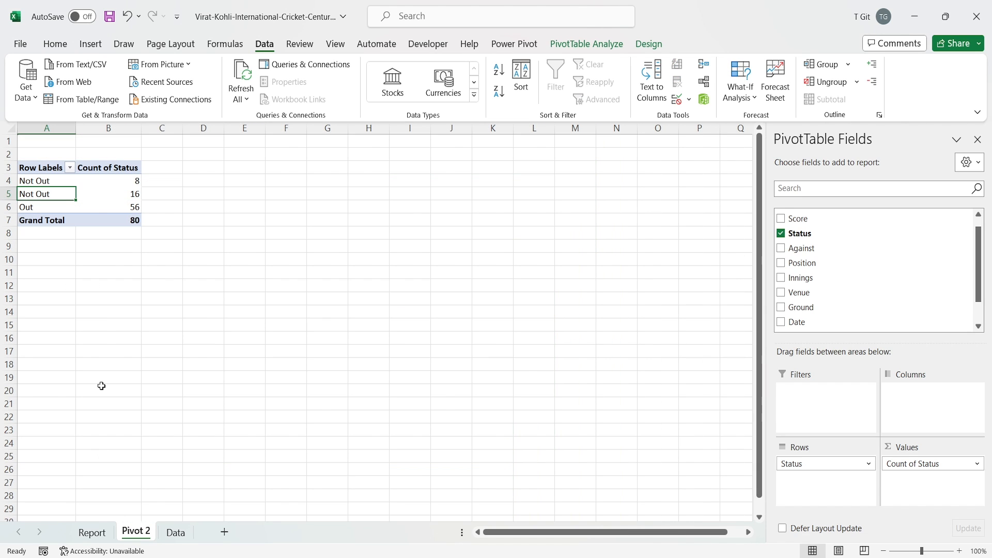
{"action": "left_click", "coordinate": [103, 195]}
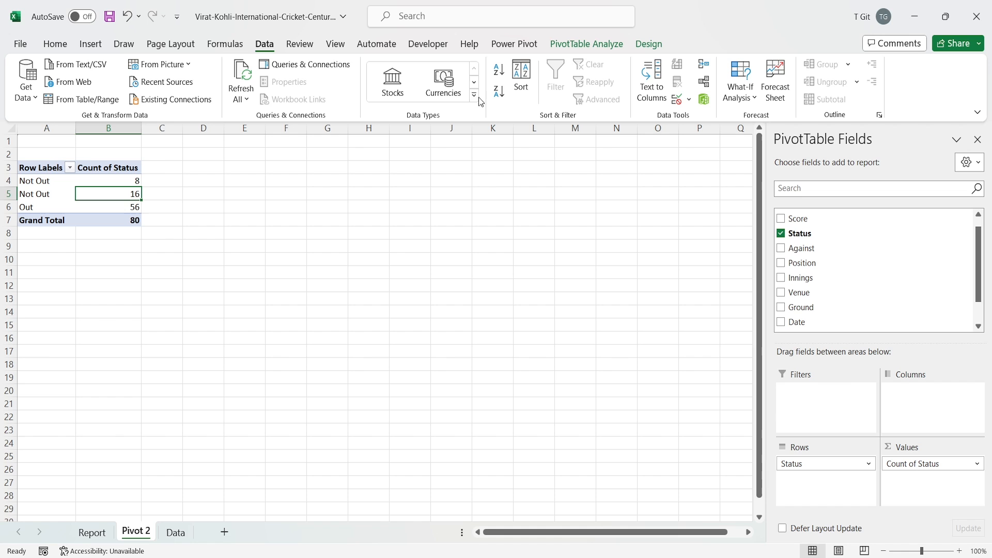
{"action": "left_click", "coordinate": [594, 44]}
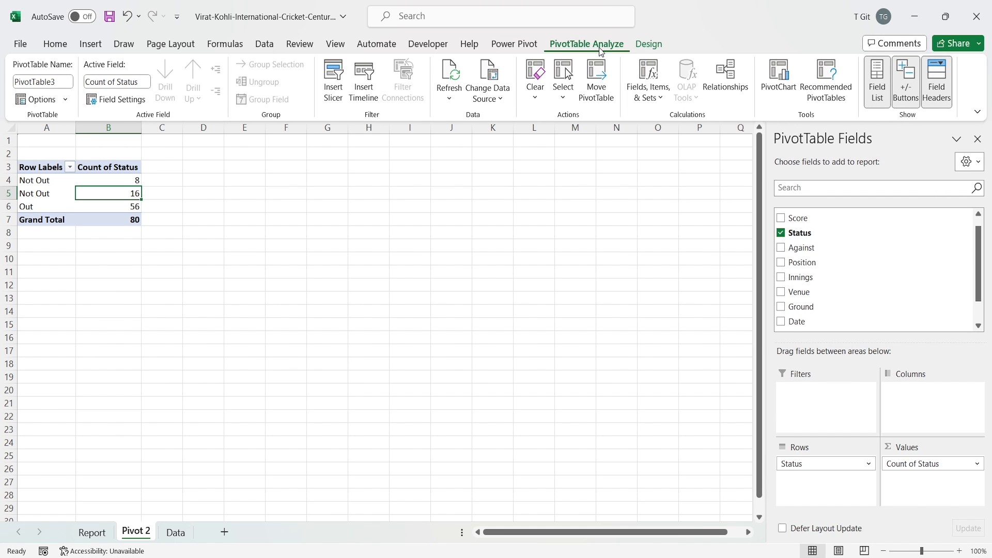
{"action": "left_click", "coordinate": [500, 99]}
{"action": "left_click", "coordinate": [546, 120]}
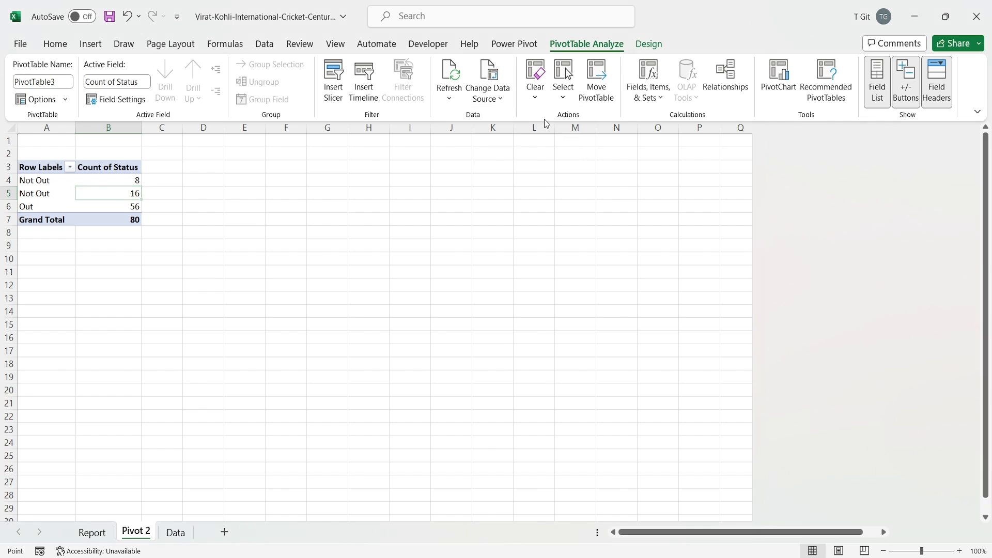
{"action": "left_click", "coordinate": [642, 381]}
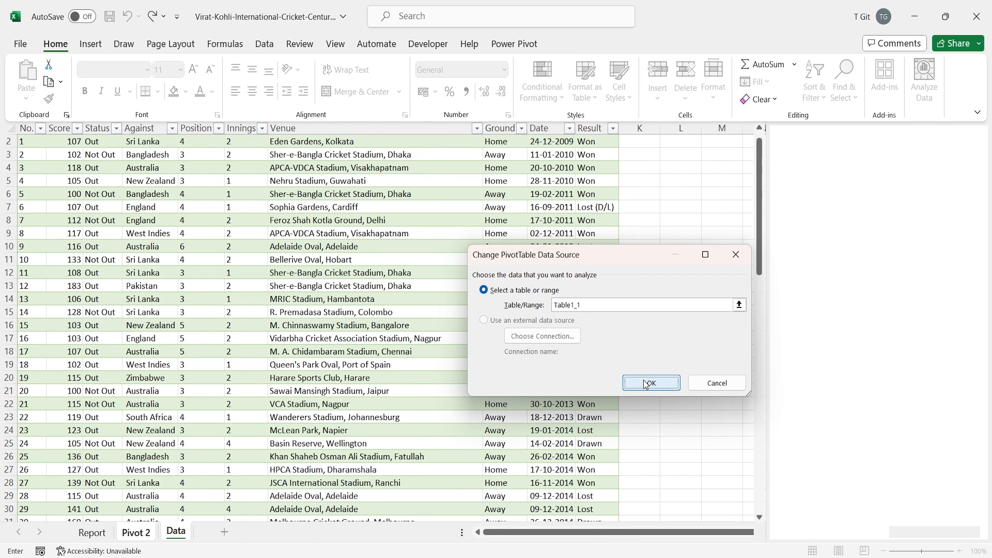
{"action": "left_click", "coordinate": [456, 76]}
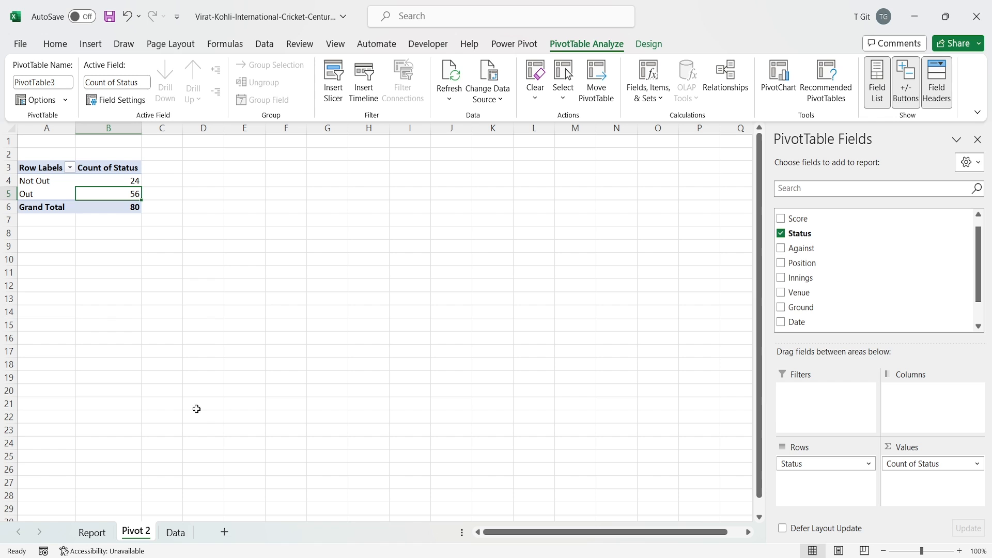
Review the first entries of the Score column on the Data sheet
{"action": "left_click", "coordinate": [176, 533]}
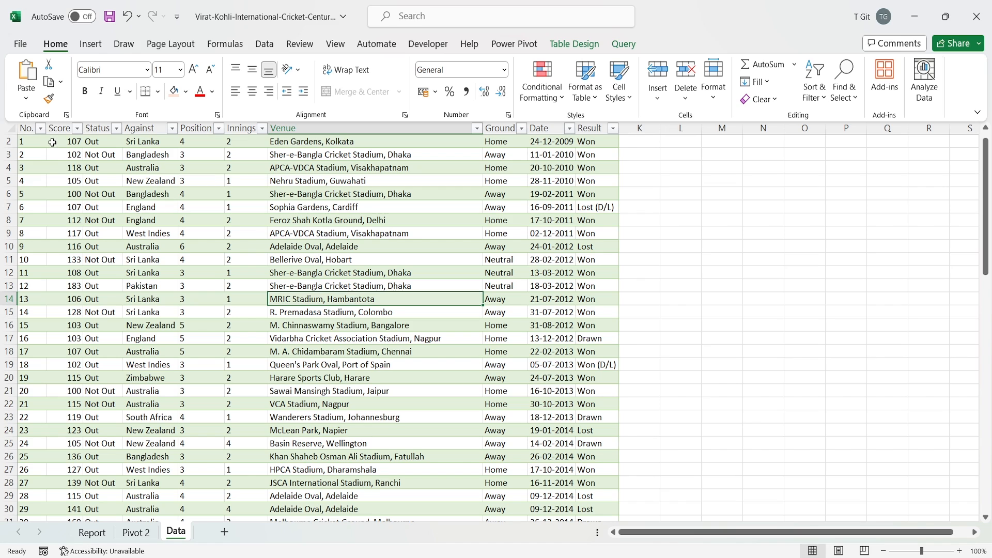
{"action": "left_click", "coordinate": [54, 146]}
{"action": "left_click", "coordinate": [54, 154]}
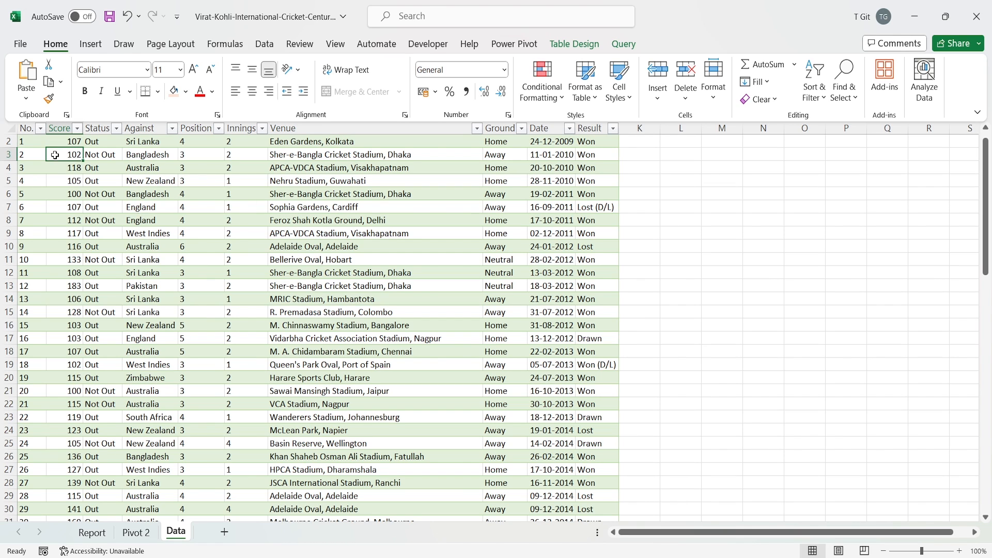
{"action": "left_click", "coordinate": [62, 172]}
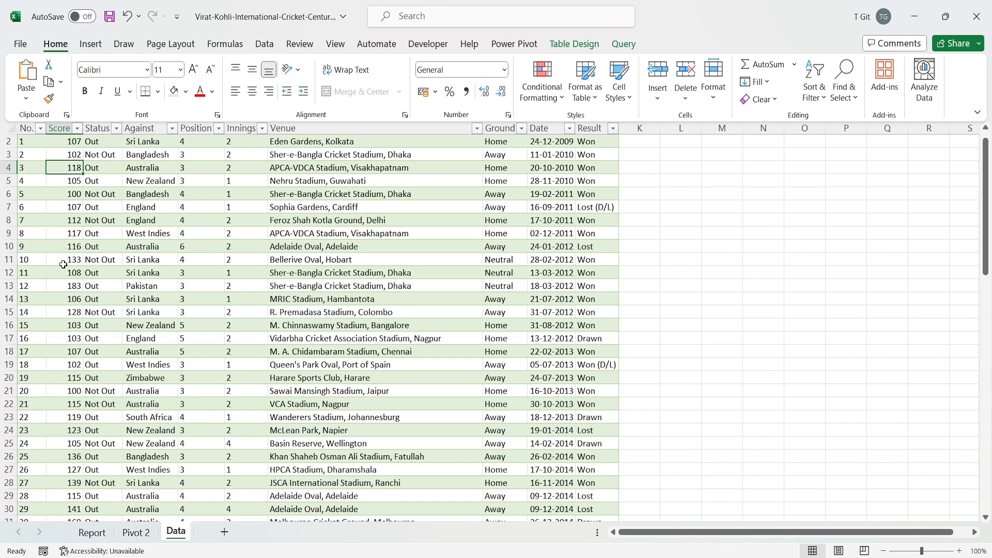
Insert a clustered column PivotChart from the Status pivot table on the Pivot 2 sheet and place it beside the table
{"action": "left_click", "coordinate": [137, 534]}
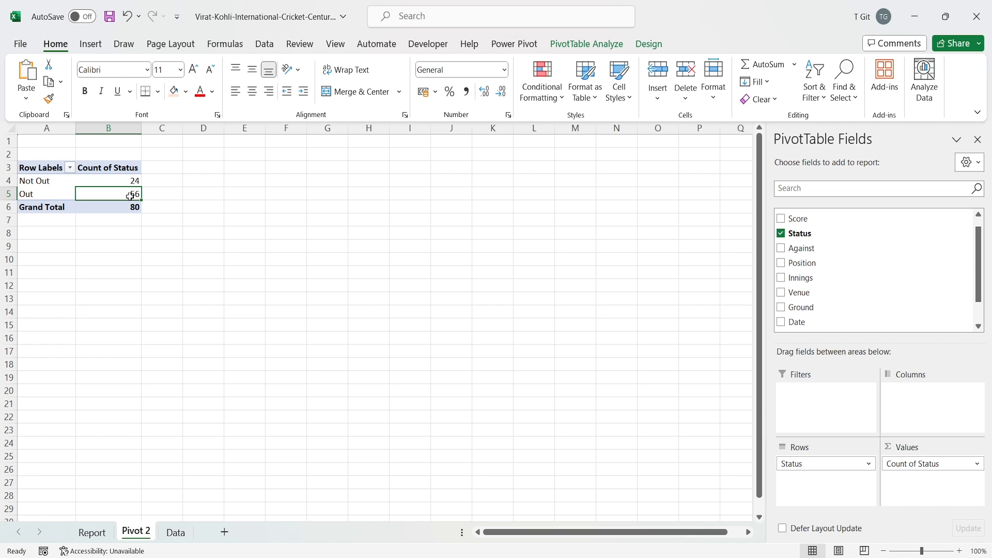
{"action": "mouse_move", "coordinate": [130, 197]}
{"action": "left_click", "coordinate": [67, 195]}
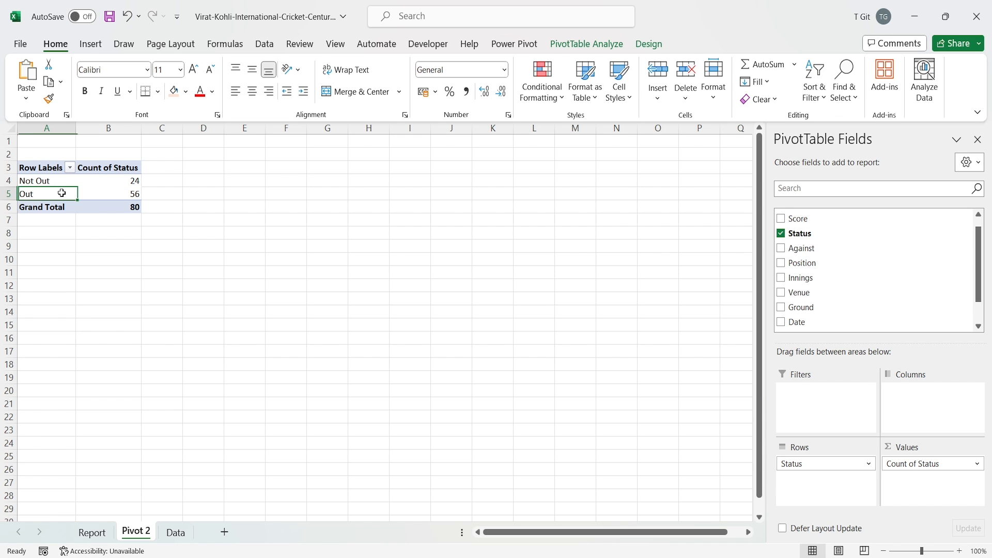
{"action": "left_click", "coordinate": [597, 46]}
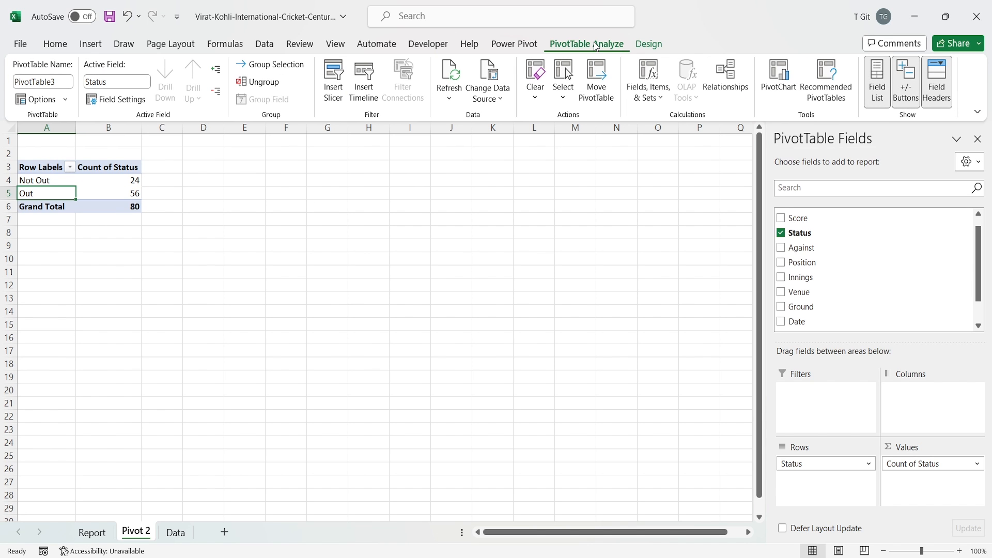
{"action": "left_click", "coordinate": [778, 78]}
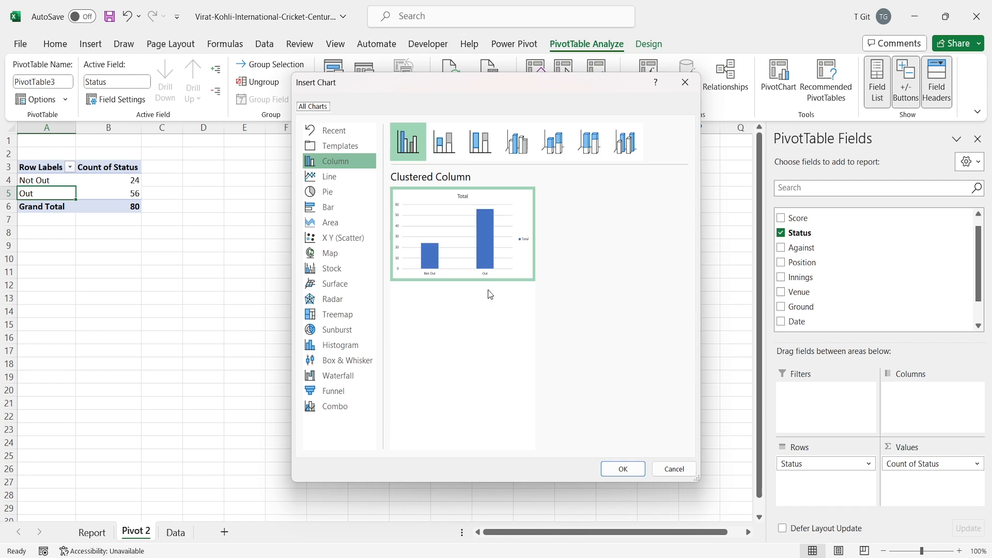
{"action": "mouse_move", "coordinate": [476, 249]}
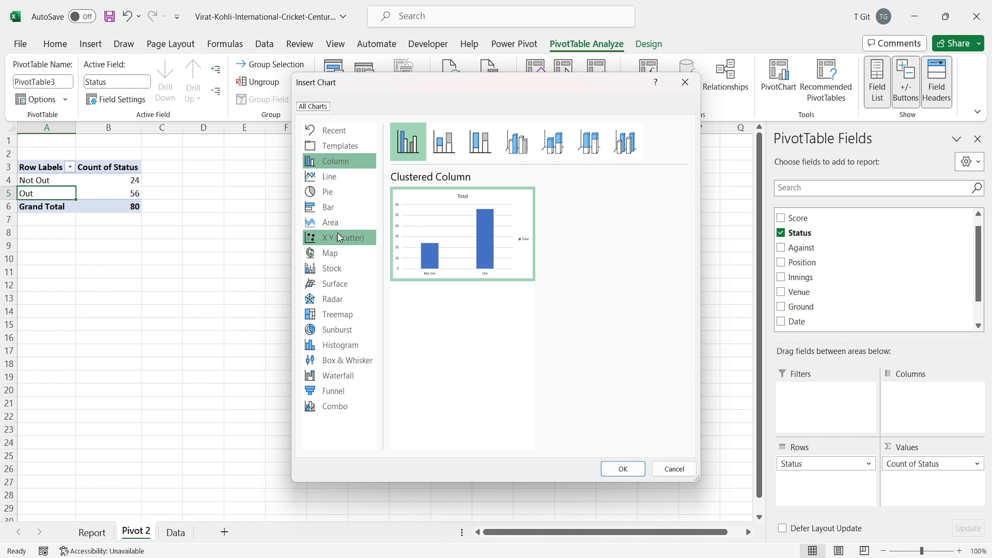
{"action": "left_click", "coordinate": [337, 222]}
{"action": "left_click", "coordinate": [346, 165]}
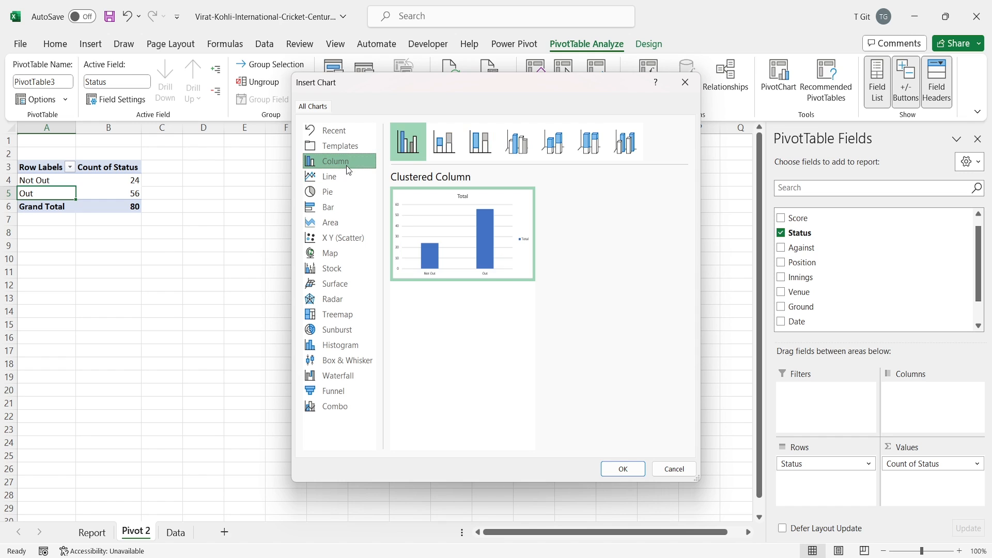
{"action": "left_click", "coordinate": [617, 467]}
{"action": "left_click_drag", "start_coordinate": [343, 246], "coordinate": [297, 176]}
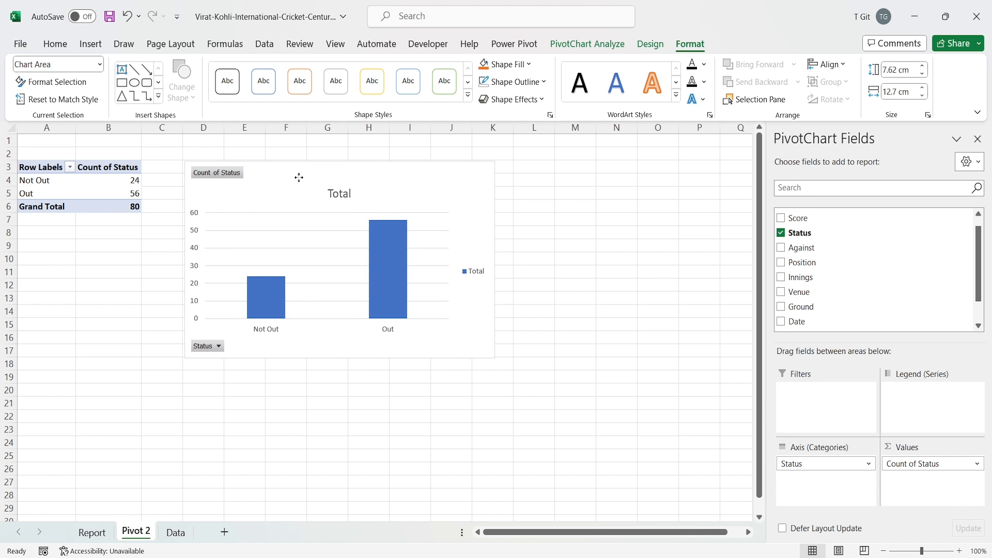
Hide all field buttons on the PivotChart and remove its gridlines and legend
{"action": "right_click", "coordinate": [221, 174]}
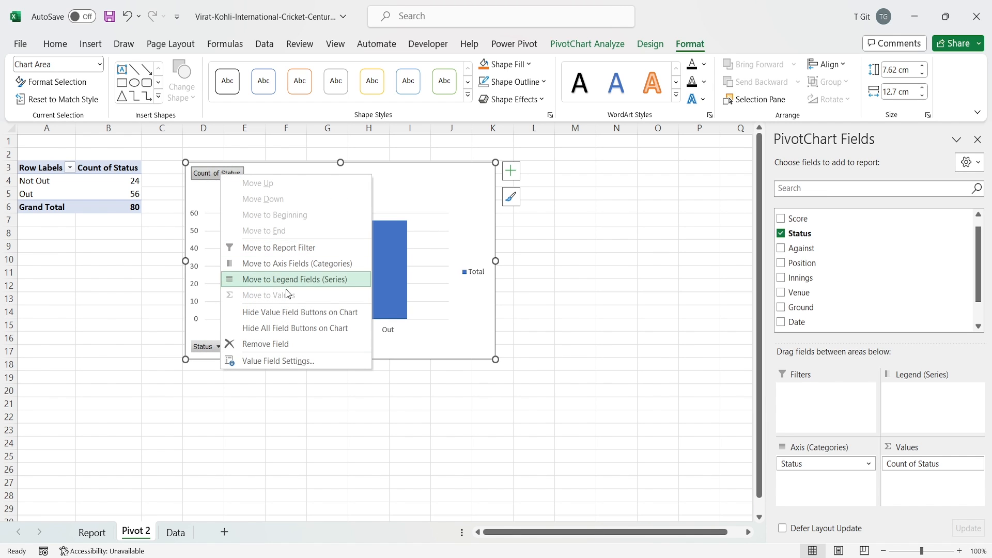
{"action": "left_click", "coordinate": [309, 329]}
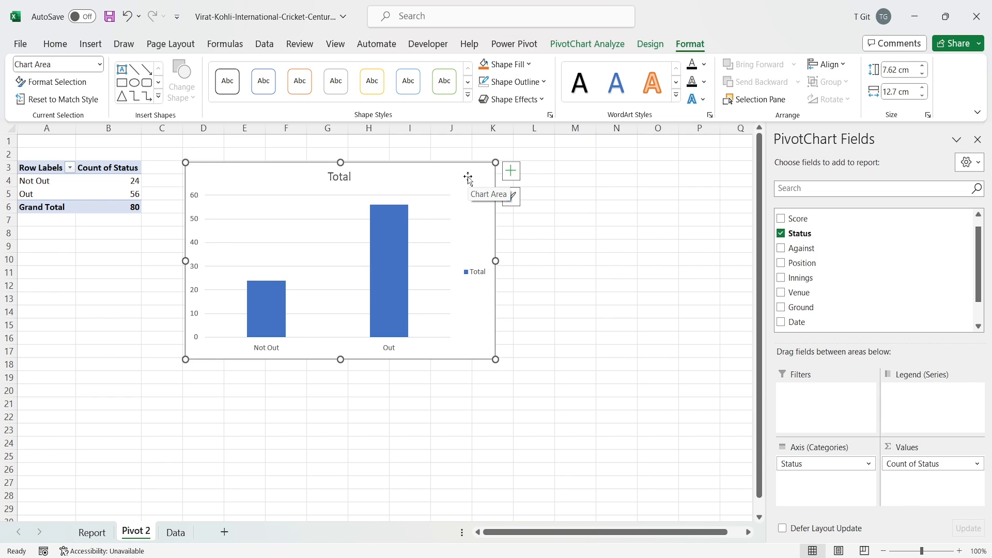
{"action": "left_click", "coordinate": [510, 173]}
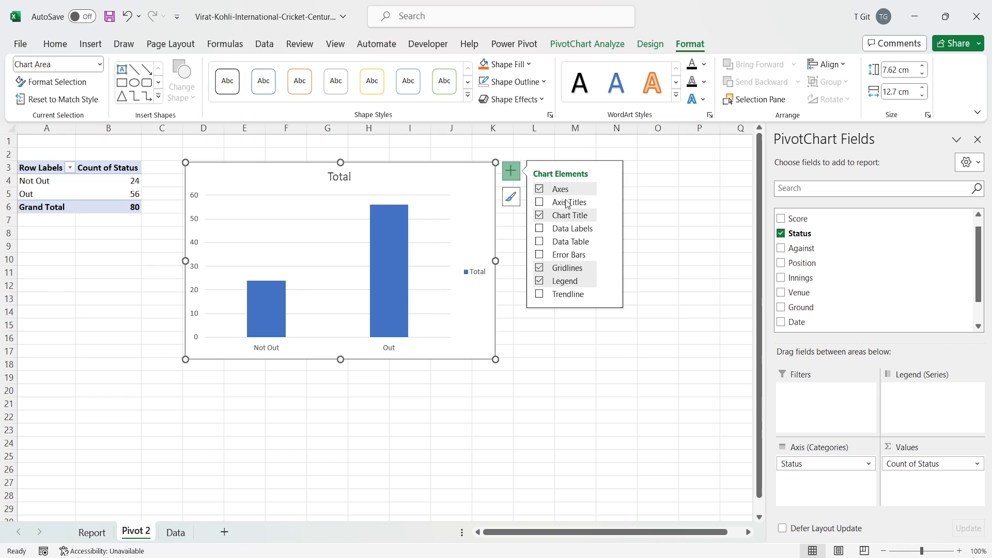
{"action": "left_click", "coordinate": [540, 269]}
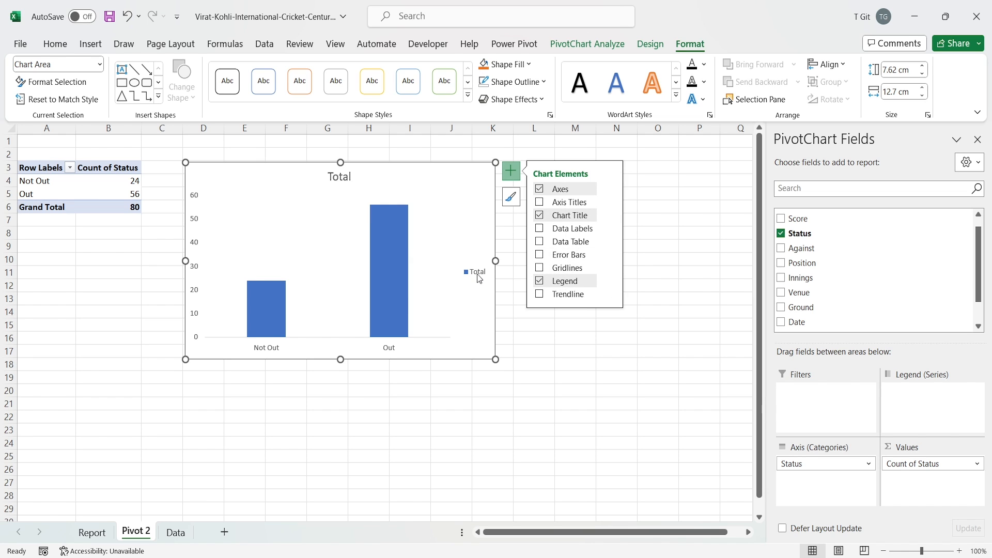
{"action": "left_click", "coordinate": [539, 282]}
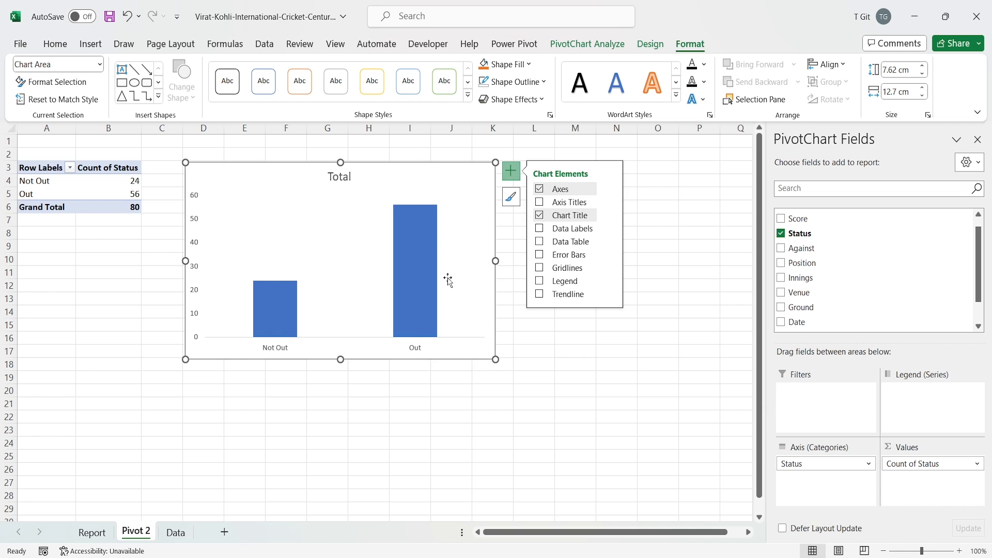
Add data labels to the chart's columns and hide the primary vertical axis
{"action": "left_click", "coordinate": [540, 228]}
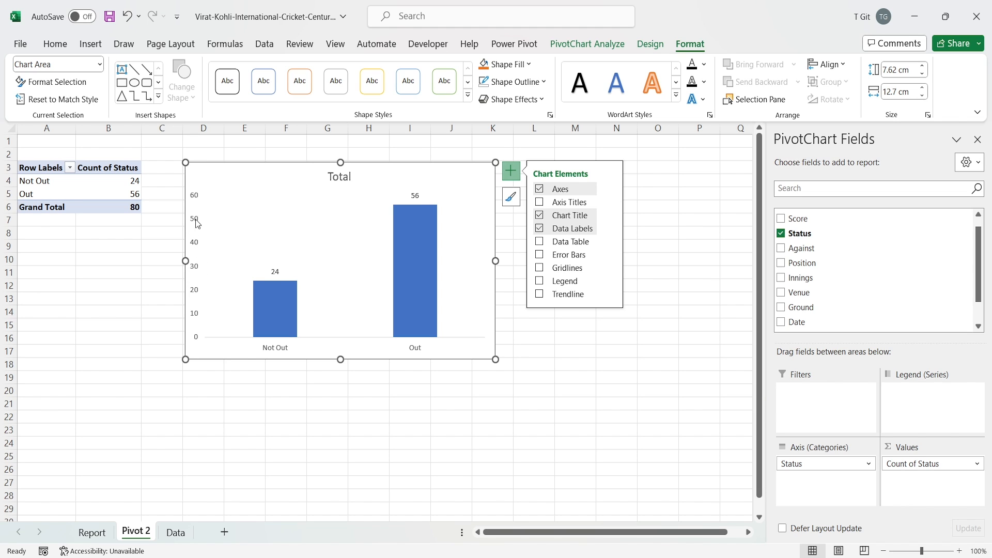
{"action": "left_click", "coordinate": [611, 190]}
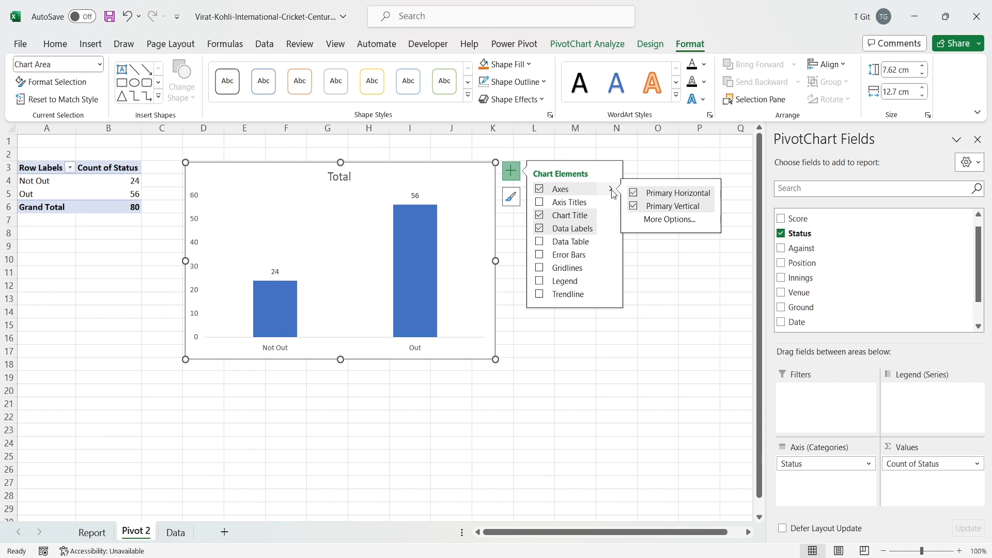
{"action": "left_click", "coordinate": [633, 207]}
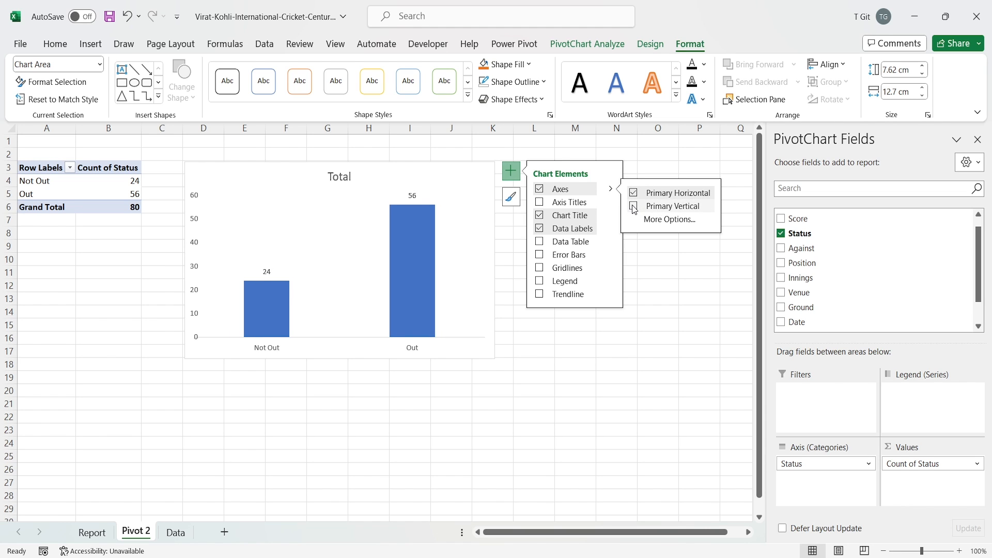
{"action": "left_click", "coordinate": [520, 348]}
{"action": "left_click", "coordinate": [466, 177]}
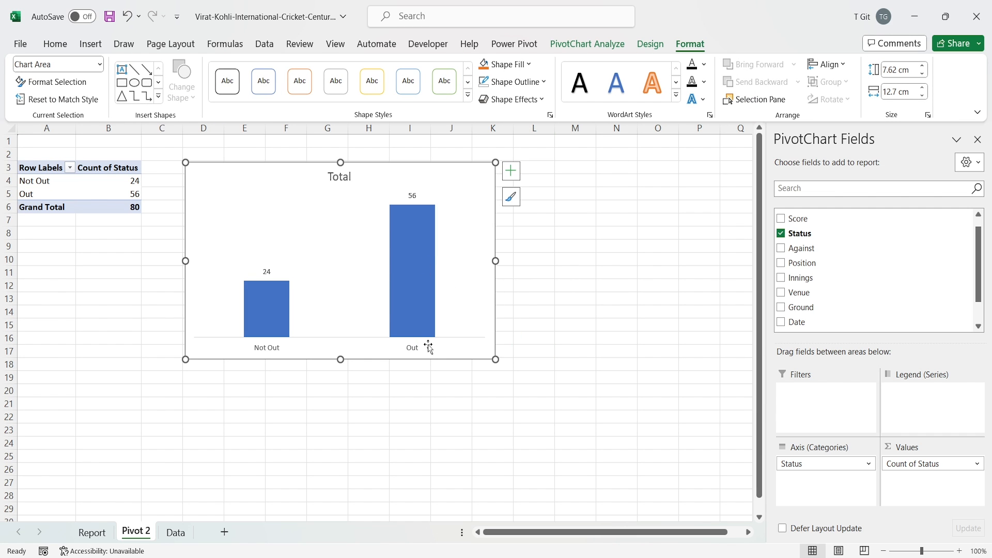
Remove the line of the chart's horizontal category axis by setting it to No Outline
{"action": "left_click", "coordinate": [468, 339]}
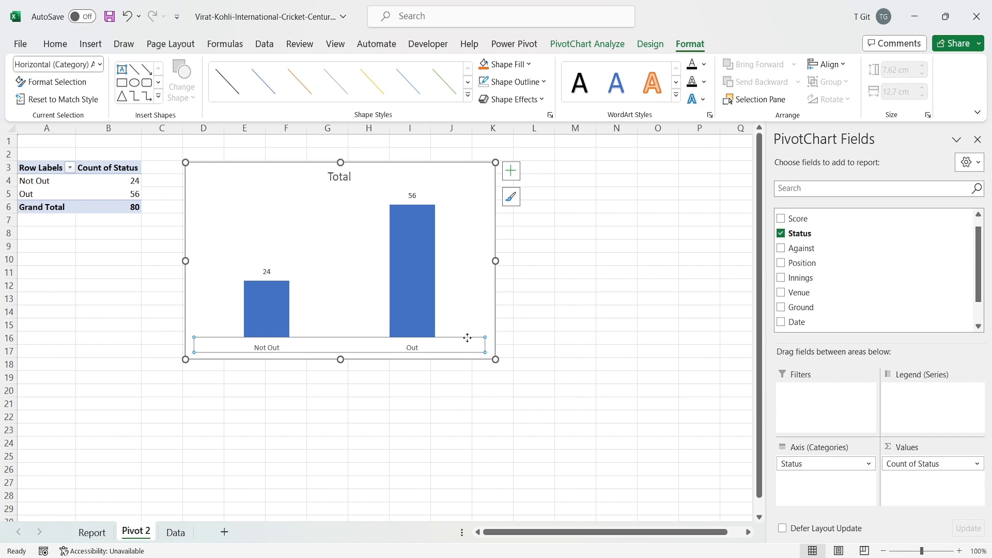
{"action": "right_click", "coordinate": [468, 338]}
{"action": "left_click", "coordinate": [510, 299]}
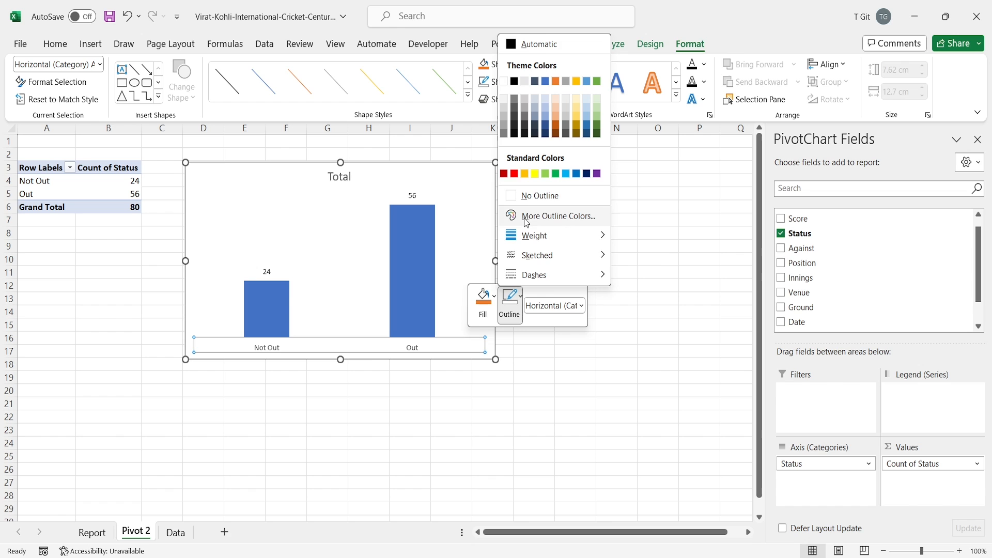
{"action": "left_click", "coordinate": [527, 195]}
{"action": "left_click", "coordinate": [594, 372]}
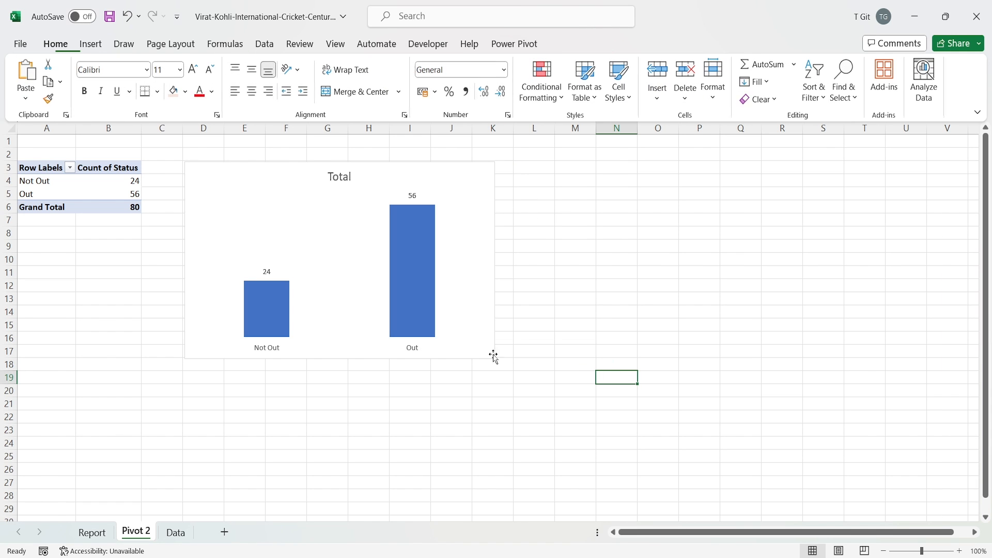
Make the chart's data labels bold and black, and copy their formatting to the Not Out and Out axis labels
{"action": "left_click", "coordinate": [458, 190]}
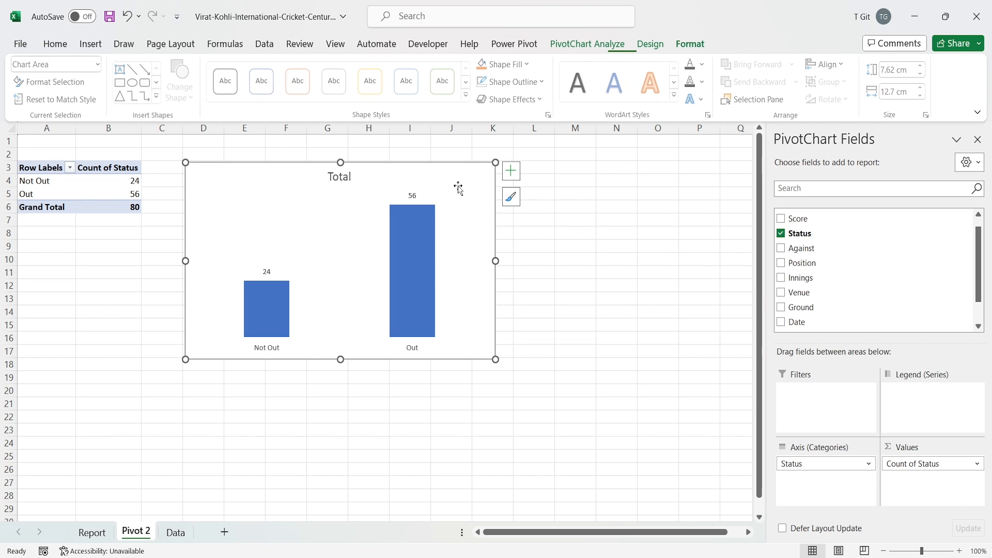
{"action": "left_click", "coordinate": [413, 198]}
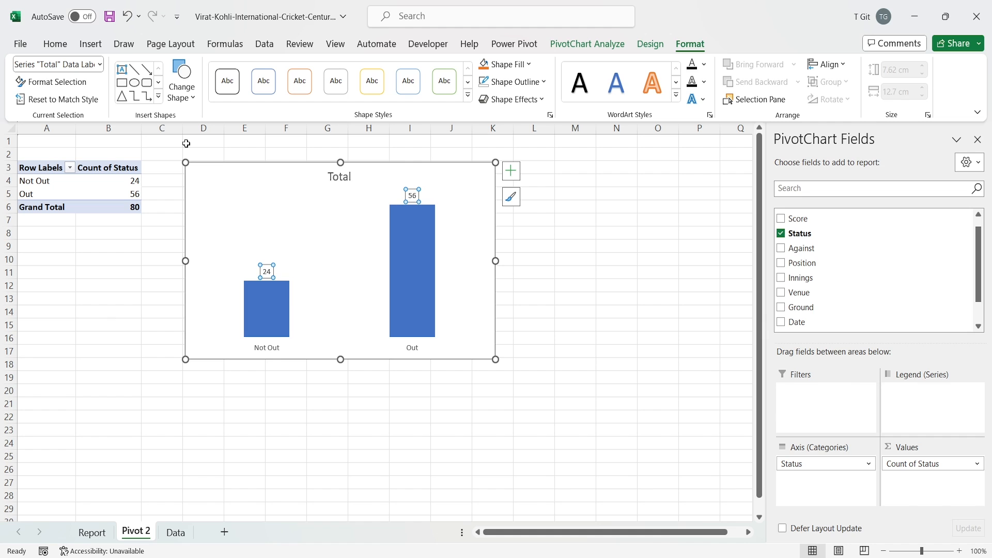
{"action": "left_click", "coordinate": [55, 44]}
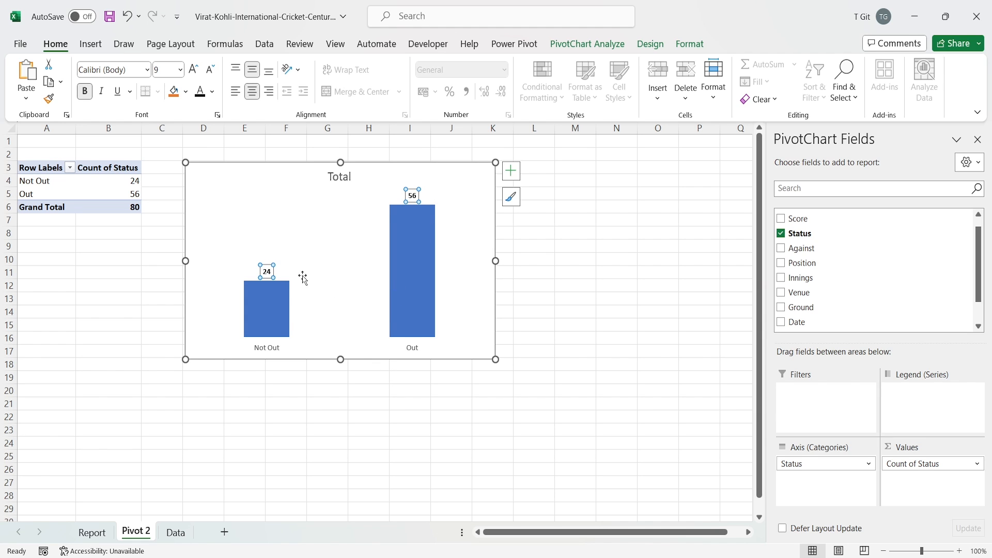
{"action": "left_click", "coordinate": [49, 99]}
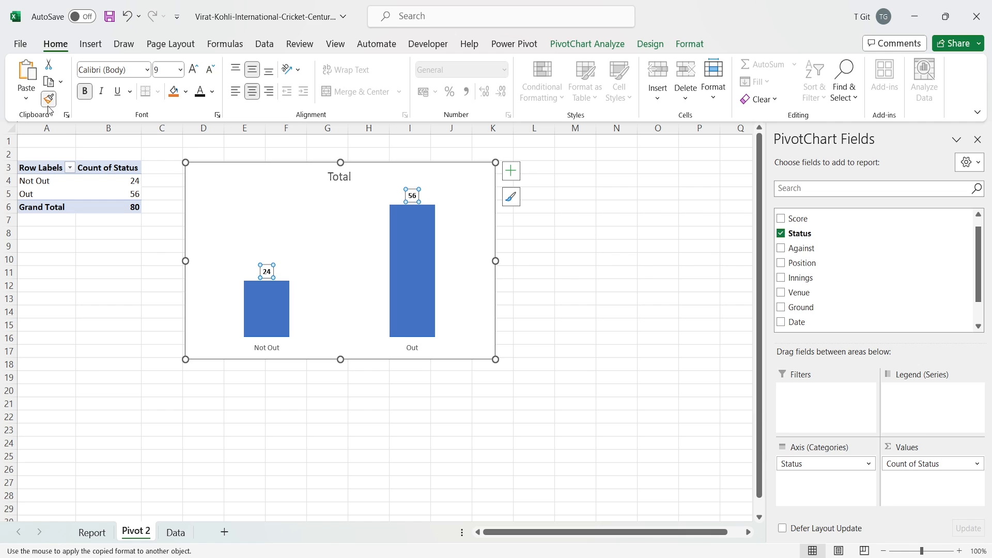
{"action": "left_click", "coordinate": [261, 348]}
{"action": "left_click", "coordinate": [557, 305]}
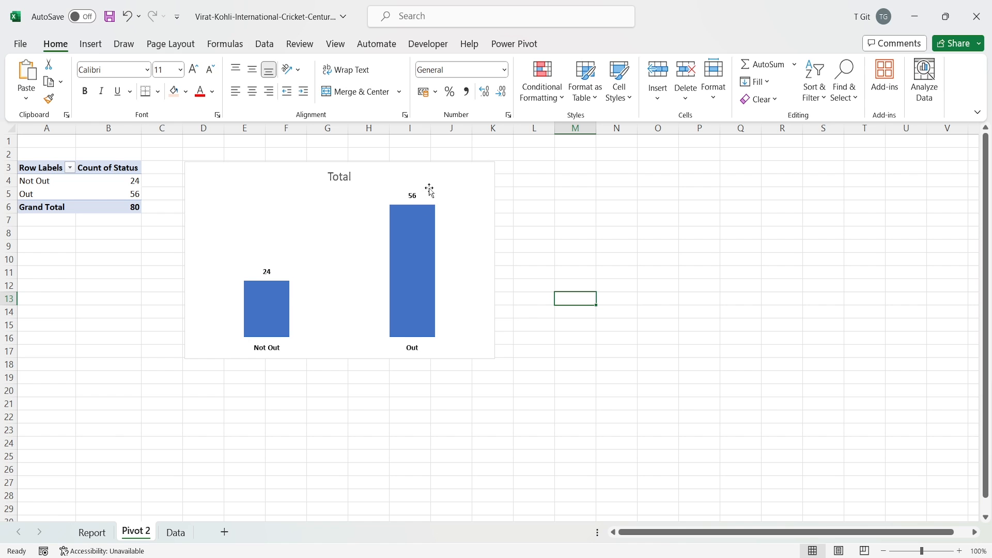
Replace the chart title with "Status"
{"action": "left_click", "coordinate": [468, 276]}
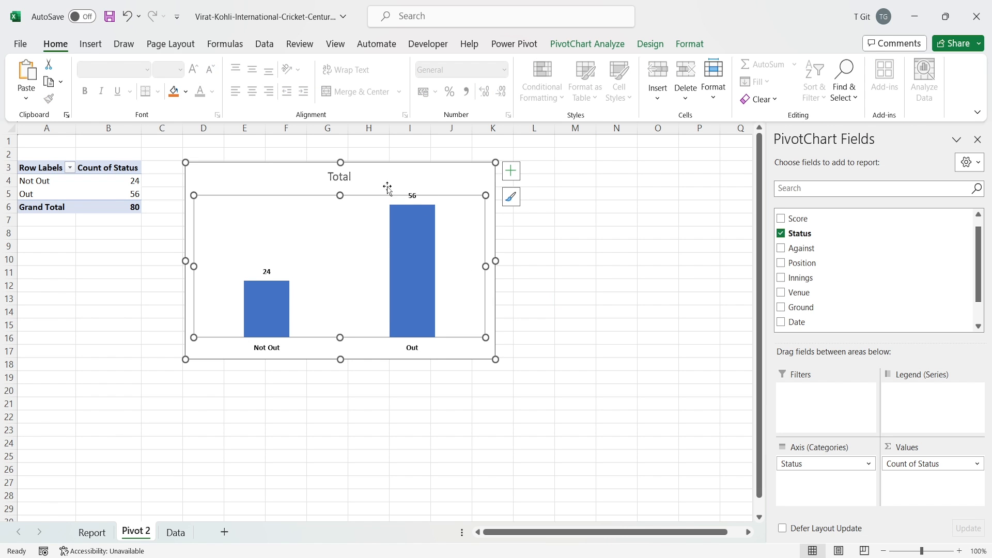
{"action": "double_click", "coordinate": [342, 177]}
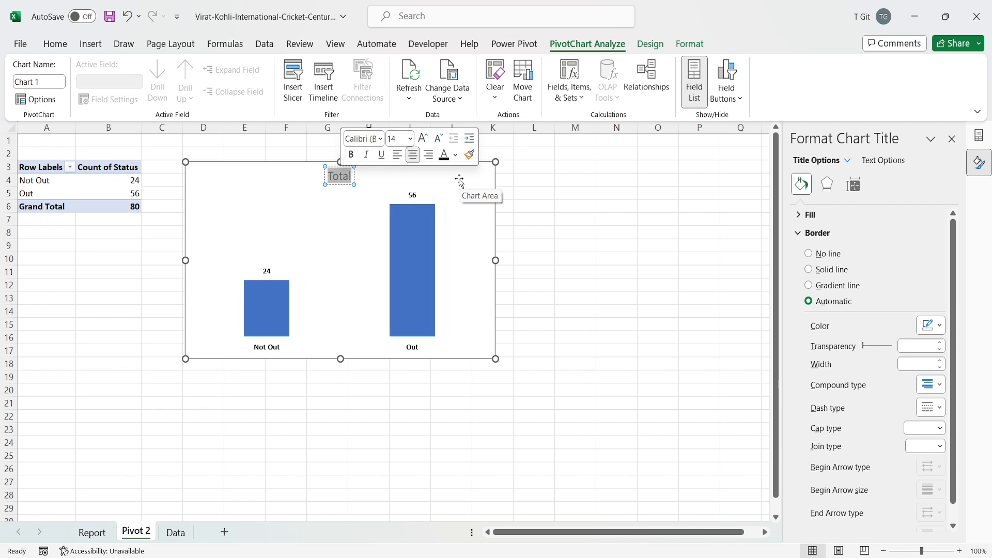
{"action": "type", "text": "S"}
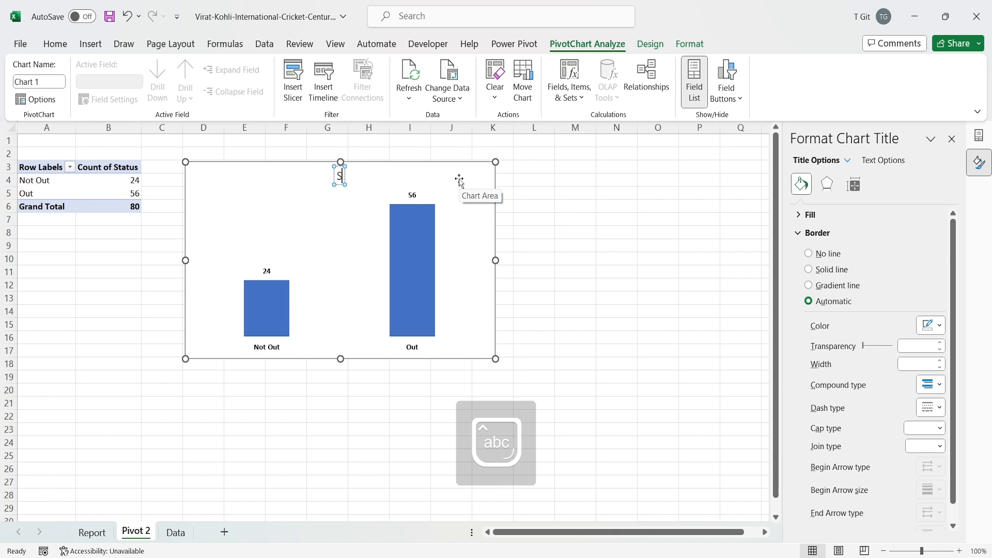
{"action": "type", "text": "tatus"}
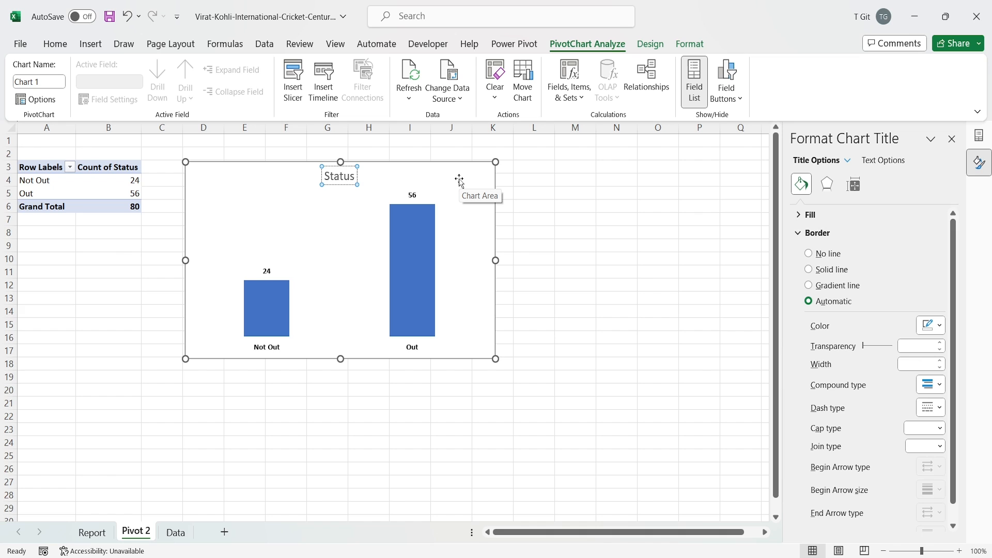
Format the Status chart title as bold, underlined, italic black text
{"action": "key", "text": "ctrl+a"}
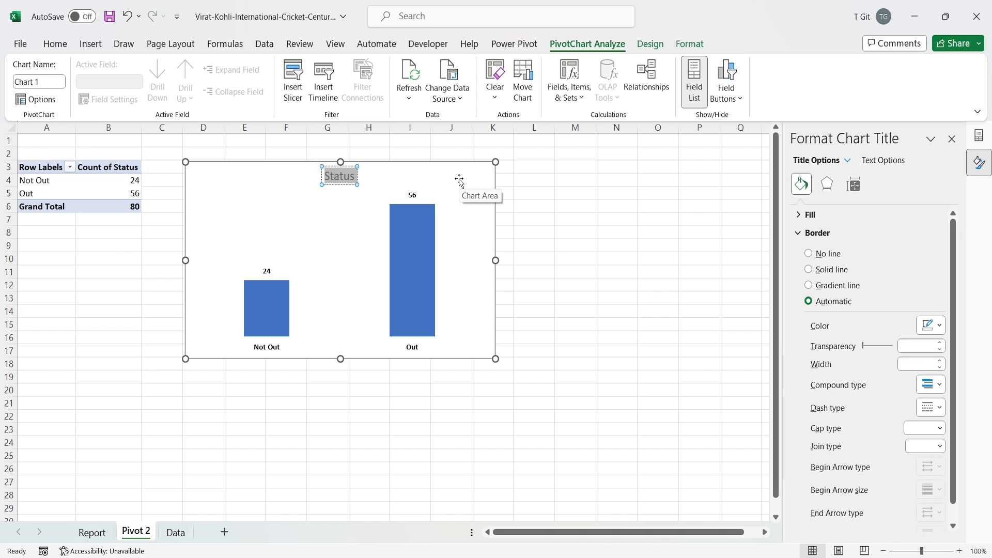
{"action": "left_click", "coordinate": [53, 45]}
{"action": "left_click", "coordinate": [85, 91]}
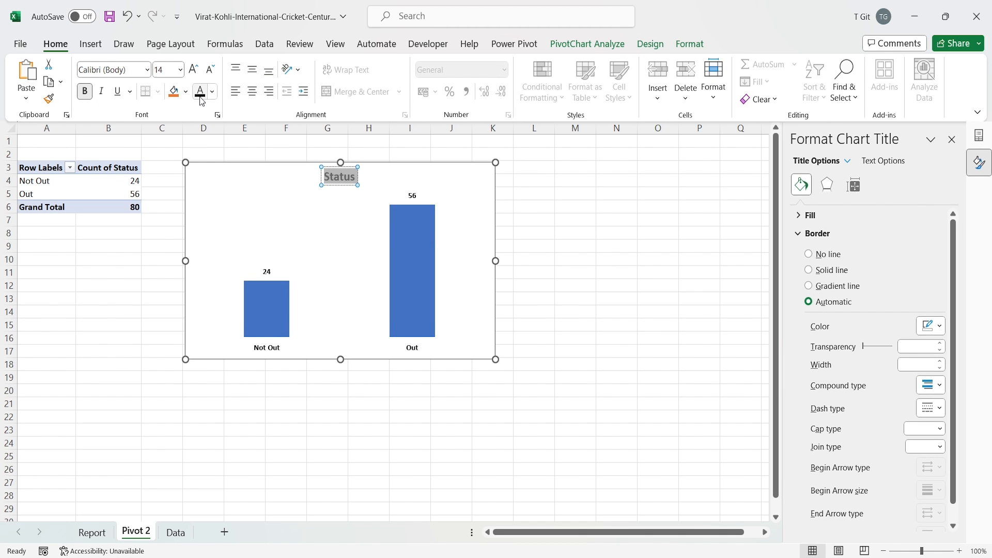
{"action": "left_click", "coordinate": [118, 91]}
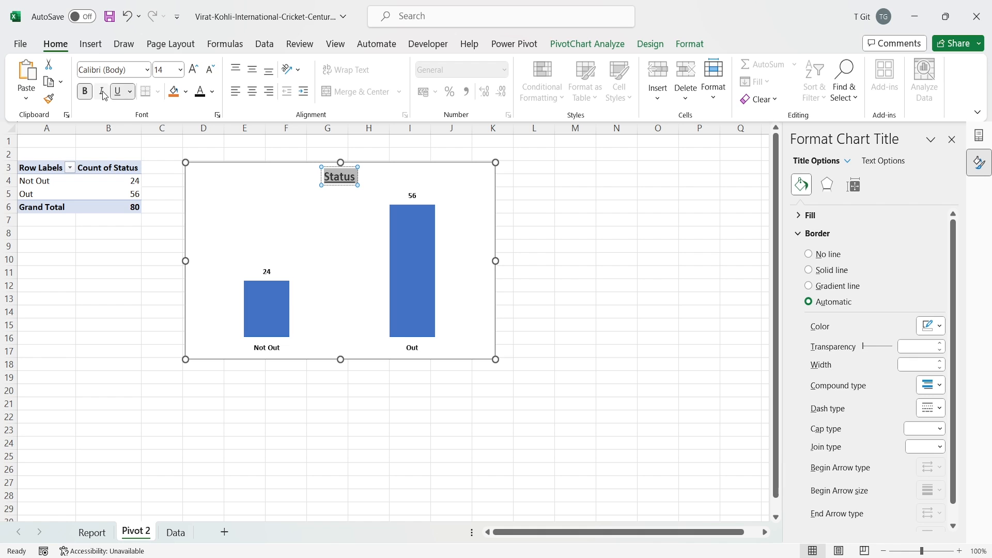
{"action": "left_click", "coordinate": [102, 93]}
{"action": "left_click", "coordinate": [563, 203]}
Narrow the chart to roughly half its width so that it ends within column G
{"action": "left_click", "coordinate": [448, 169]}
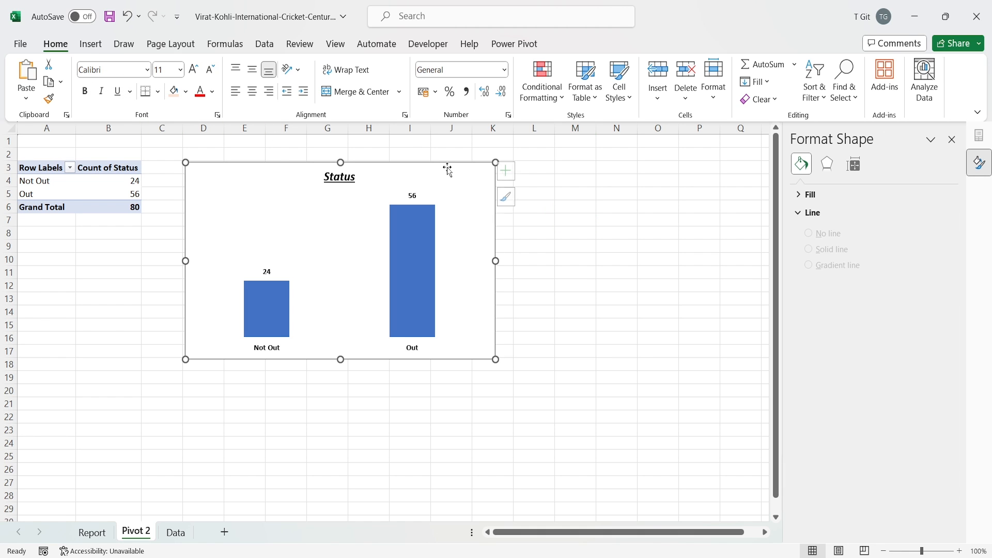
{"action": "left_click_drag", "start_coordinate": [496, 261], "coordinate": [344, 268]}
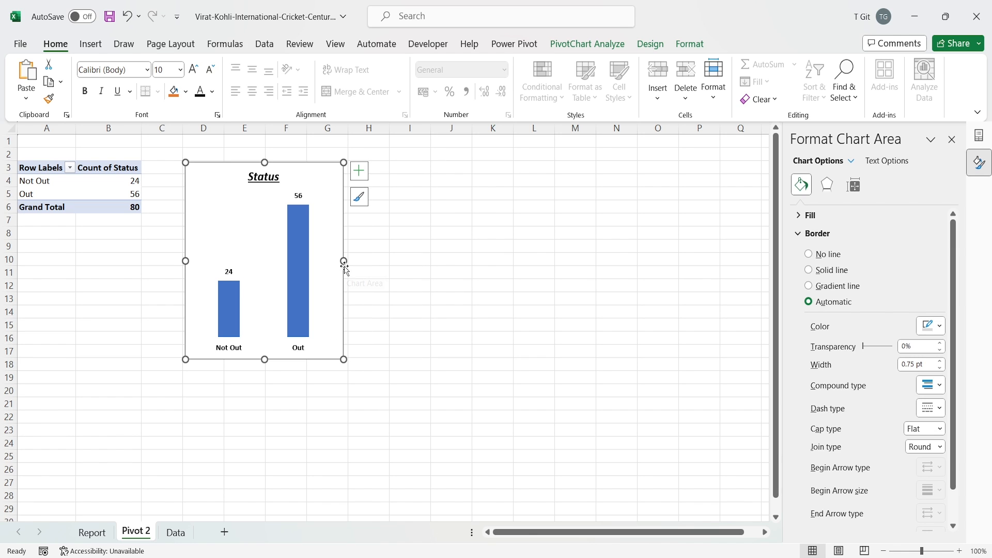
{"action": "left_click", "coordinate": [401, 233]}
Move the Status title to the upper-left corner of the chart
{"action": "left_click", "coordinate": [279, 186]}
{"action": "left_click_drag", "start_coordinate": [280, 186], "coordinate": [220, 182]}
{"action": "left_click", "coordinate": [454, 245]}
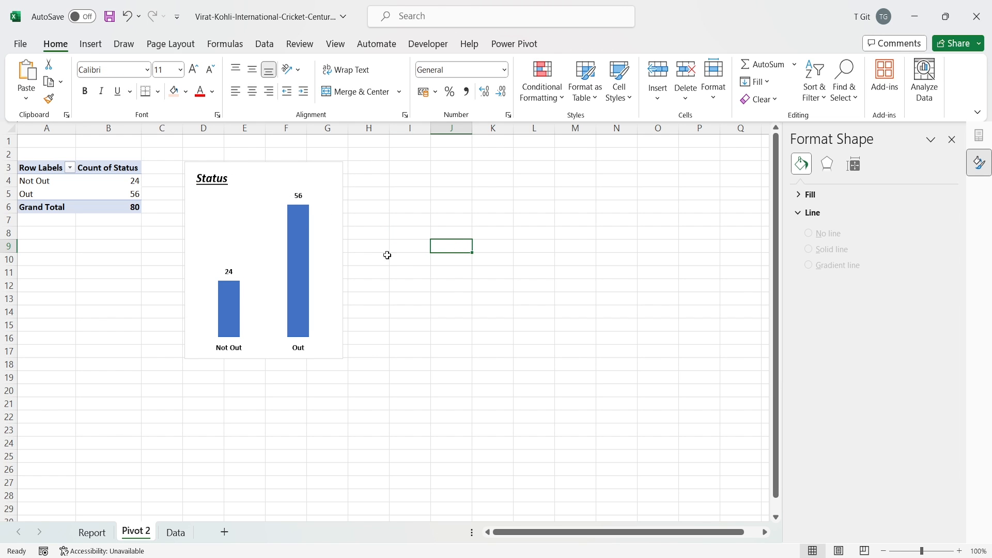
Increase the font size of the Status chart title to 20
{"action": "left_click", "coordinate": [222, 182]}
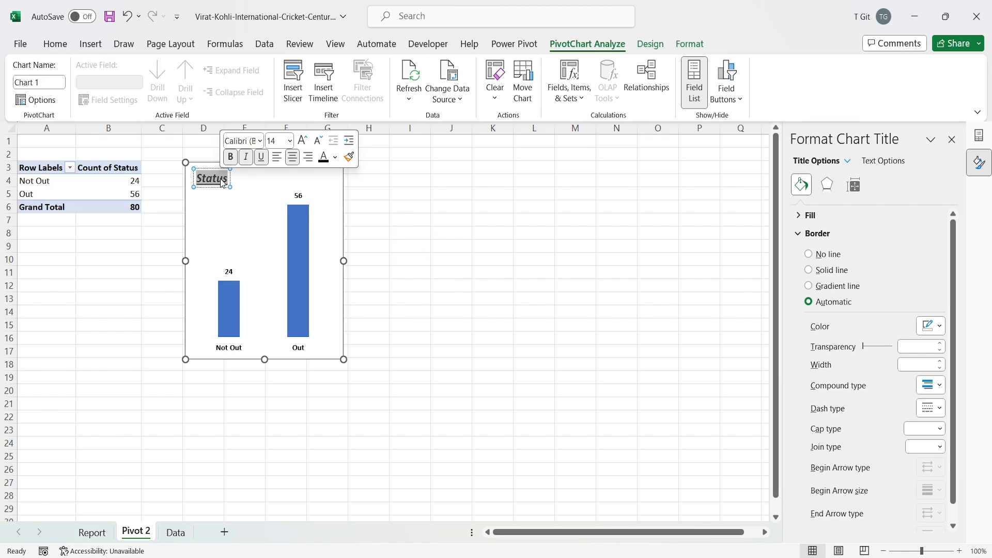
{"action": "left_click", "coordinate": [290, 141]}
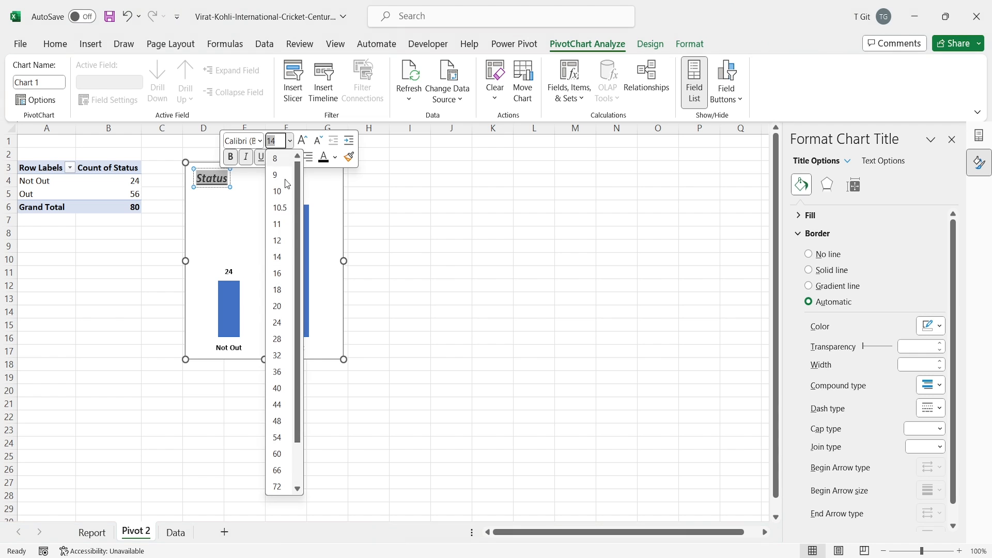
{"action": "left_click", "coordinate": [277, 306]}
{"action": "left_click", "coordinate": [411, 207]}
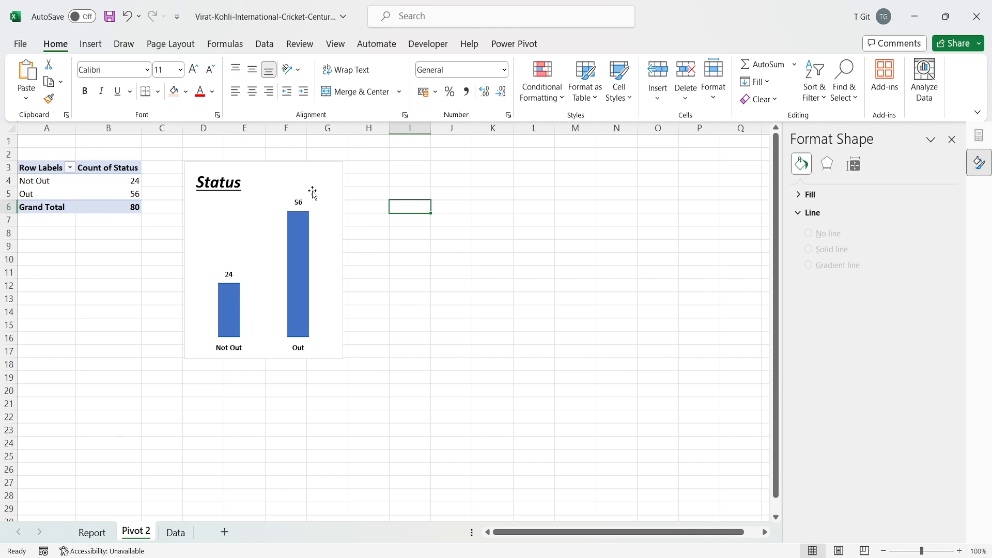
Give the Status chart area a solid line border
{"action": "left_click", "coordinate": [328, 171]}
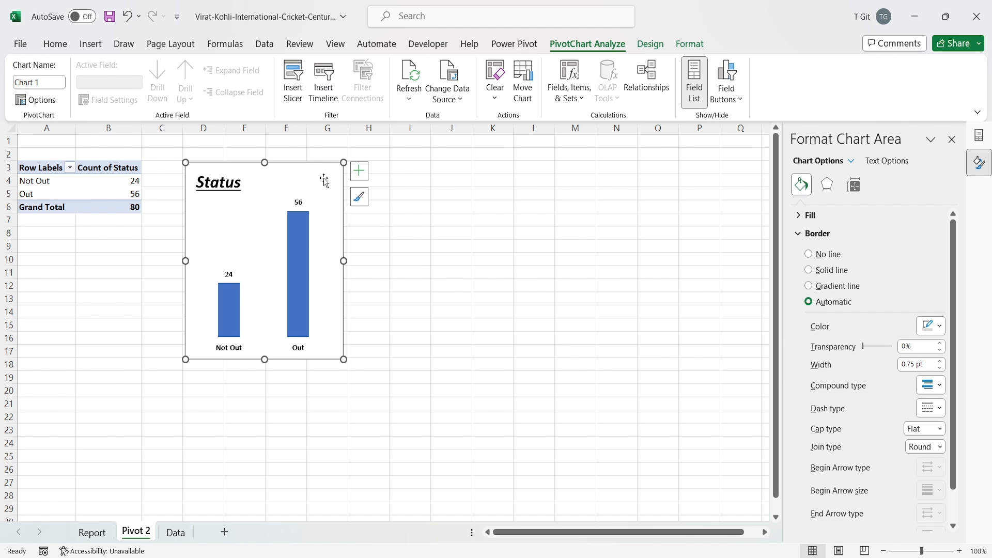
{"action": "left_click", "coordinate": [403, 244]}
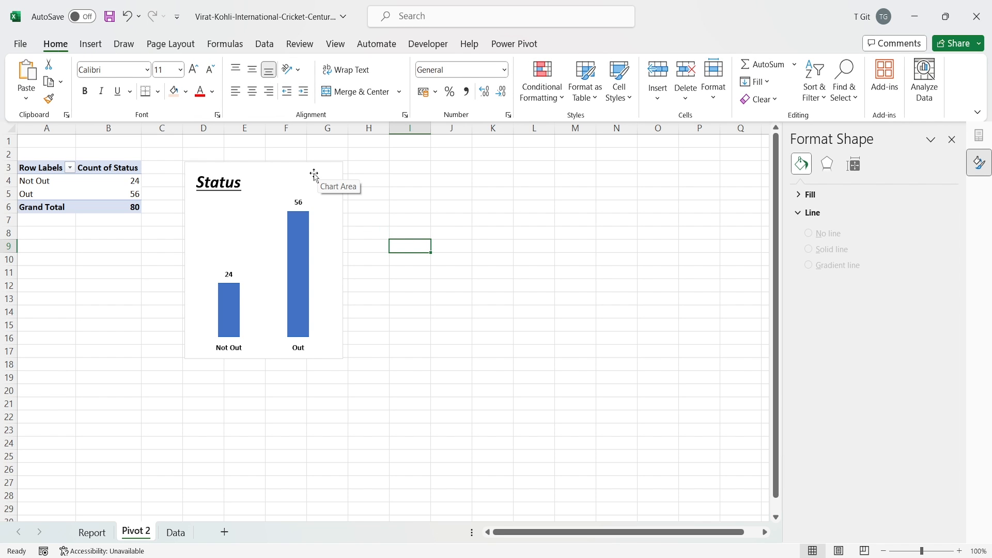
{"action": "right_click", "coordinate": [314, 174]}
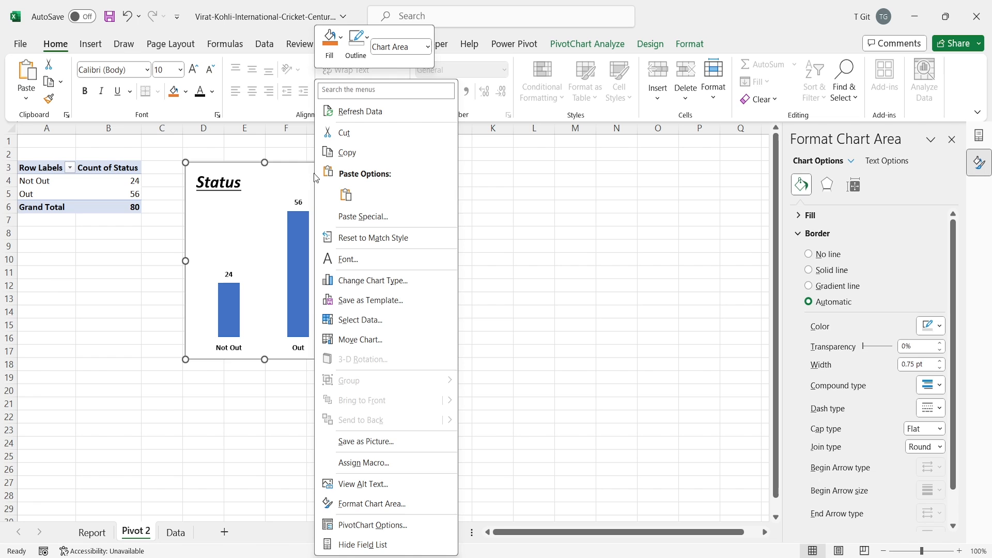
{"action": "left_click", "coordinate": [399, 507]}
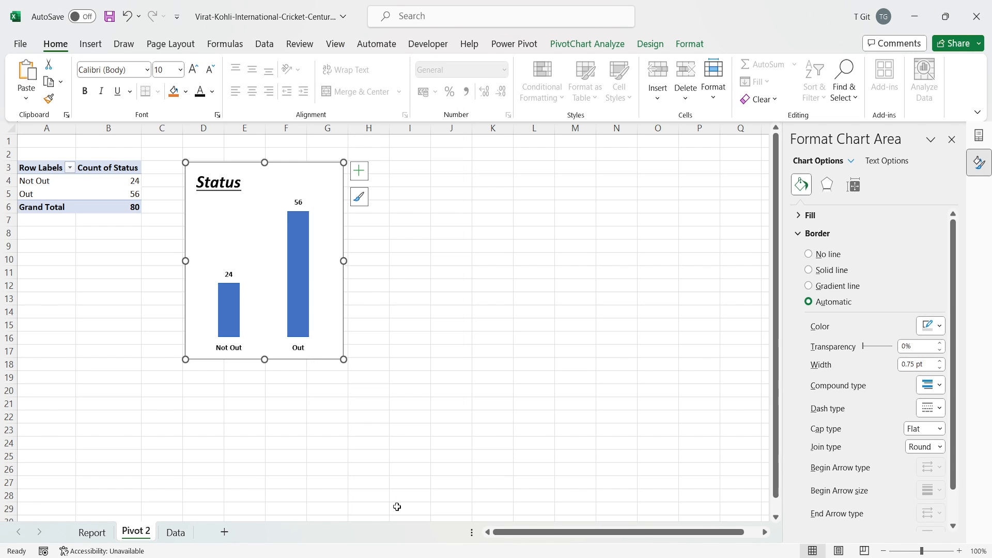
{"action": "left_click", "coordinate": [809, 270]}
{"action": "left_click", "coordinate": [413, 251]}
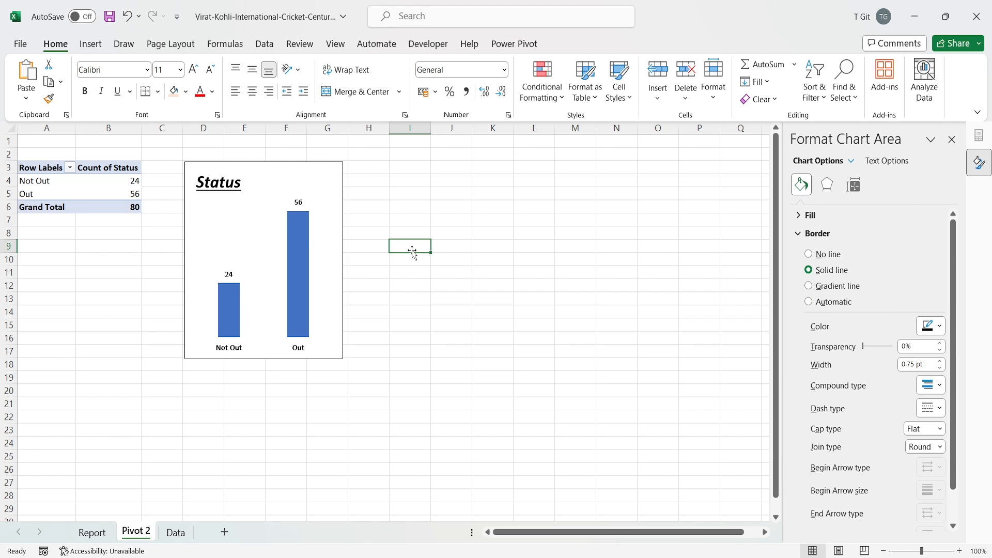
Try a solid line border around the plot area of the Status chart
{"action": "left_click", "coordinate": [302, 177]}
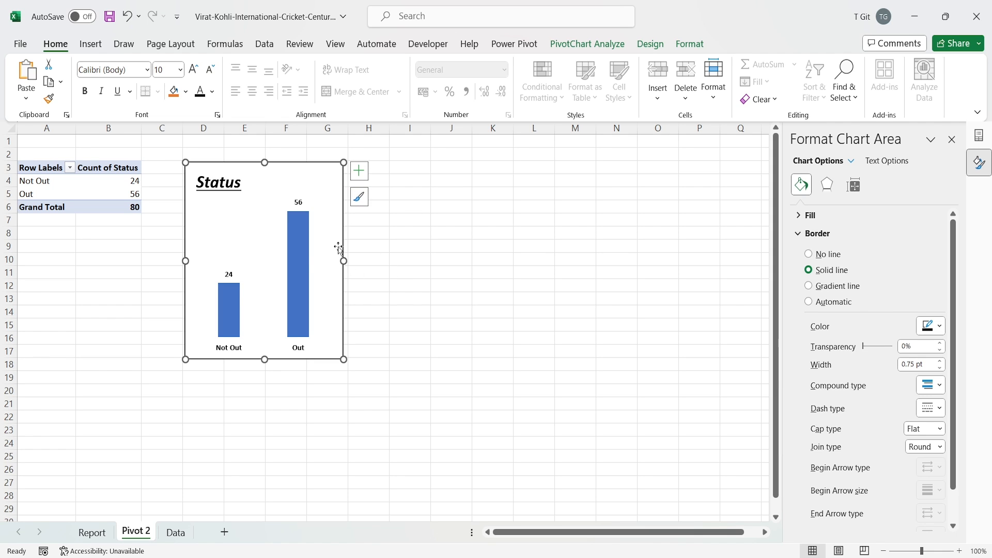
{"action": "left_click", "coordinate": [267, 243]}
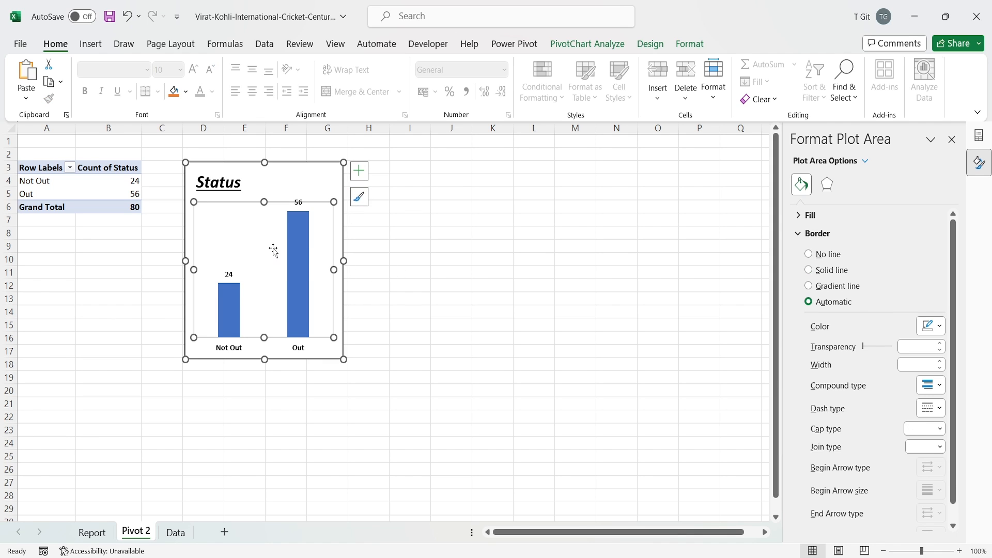
{"action": "right_click", "coordinate": [271, 250]}
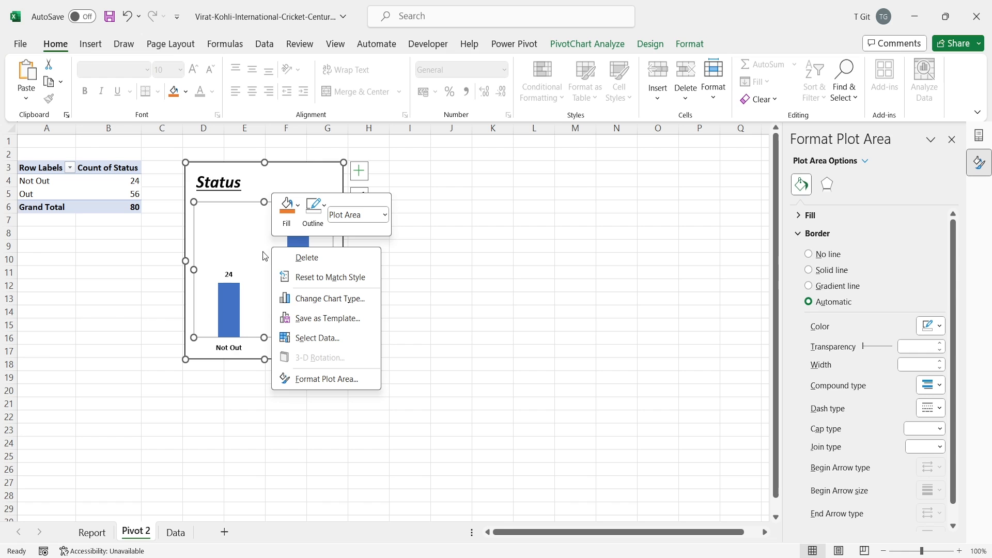
{"action": "key", "text": "Escape"}
{"action": "left_click", "coordinate": [290, 187]}
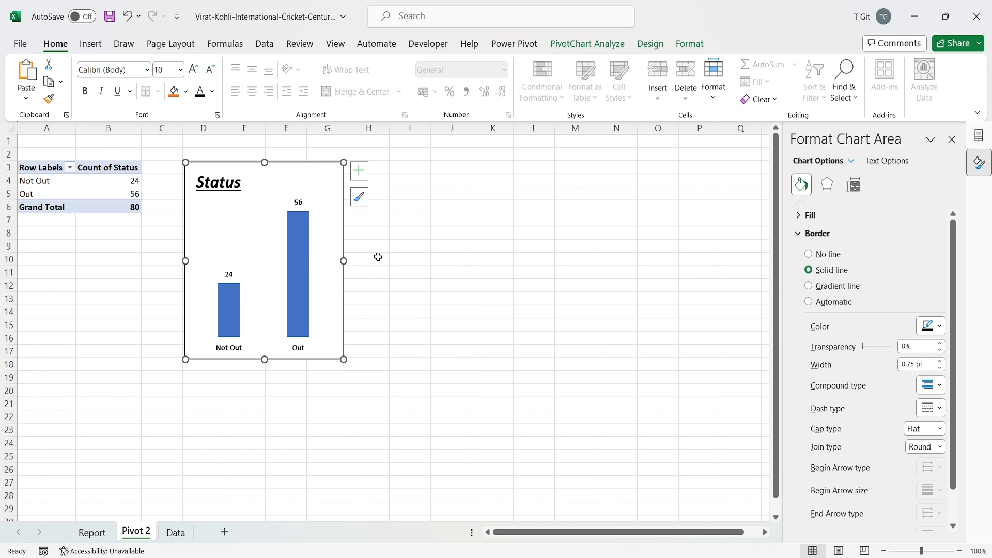
{"action": "left_click", "coordinate": [273, 256]}
{"action": "right_click", "coordinate": [274, 256]}
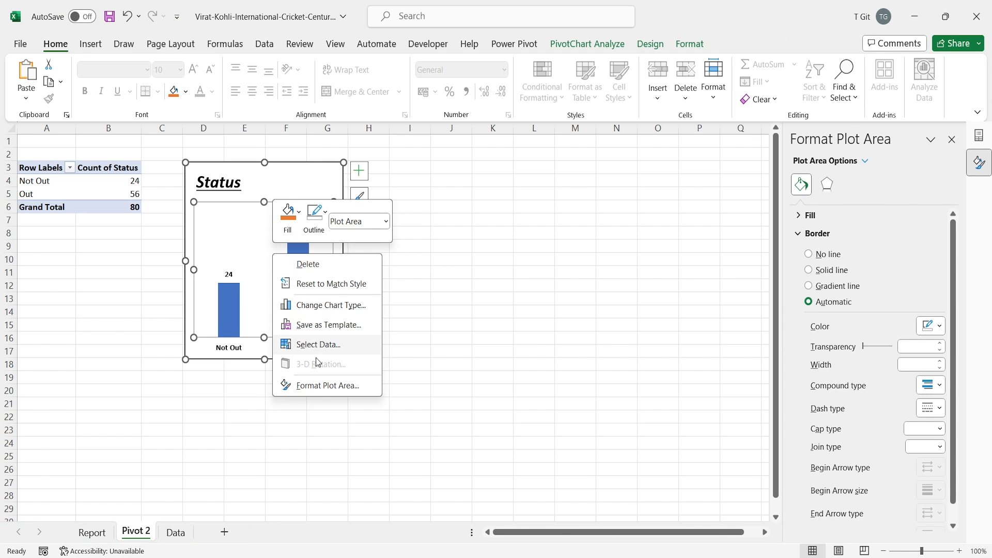
{"action": "left_click", "coordinate": [321, 386]}
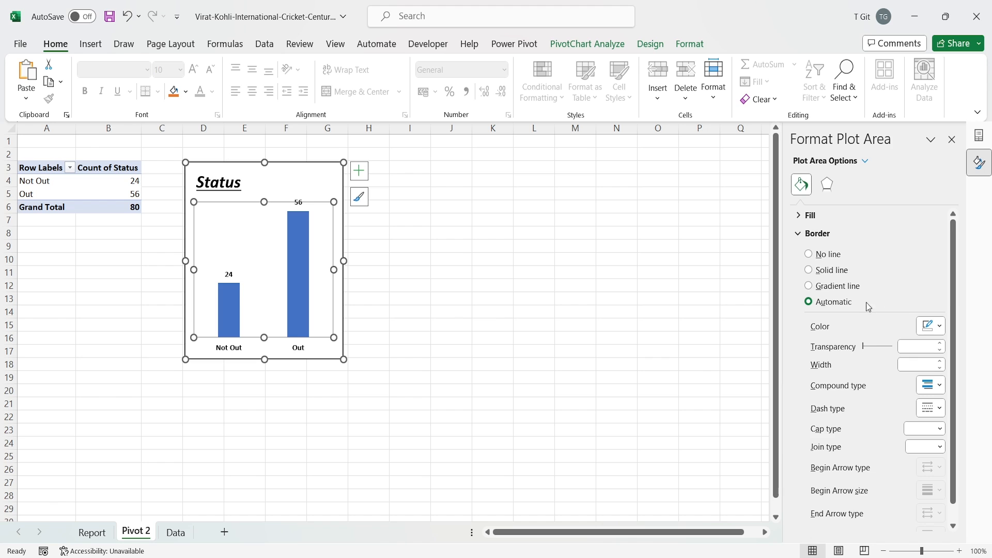
{"action": "left_click", "coordinate": [809, 270]}
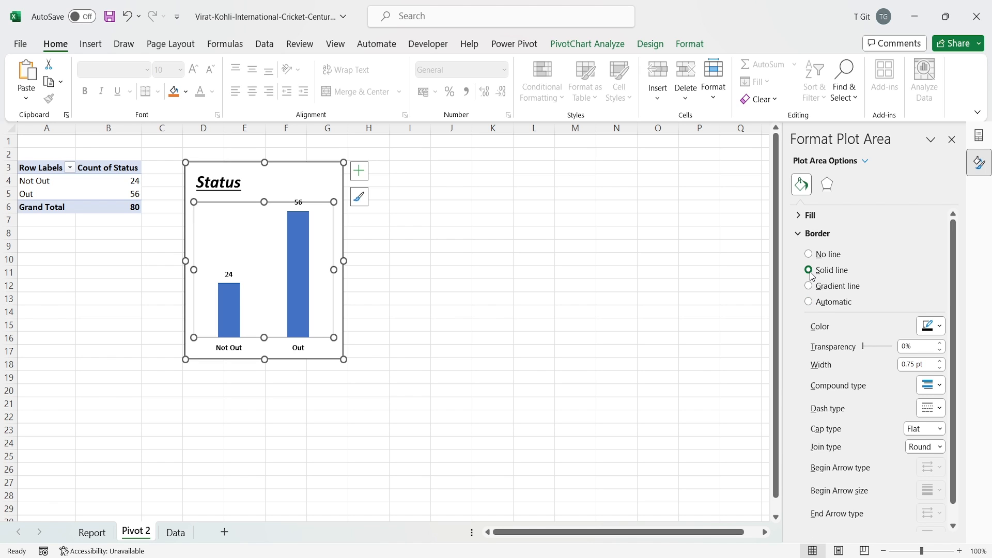
{"action": "left_click", "coordinate": [381, 272]}
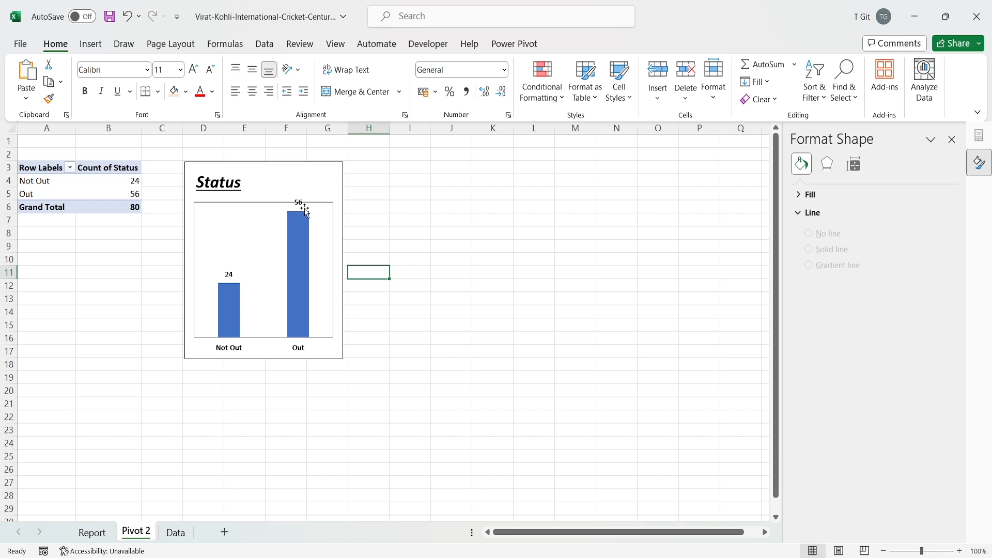
Set the border of the Status chart's plot area to No line
{"action": "left_click", "coordinate": [244, 242]}
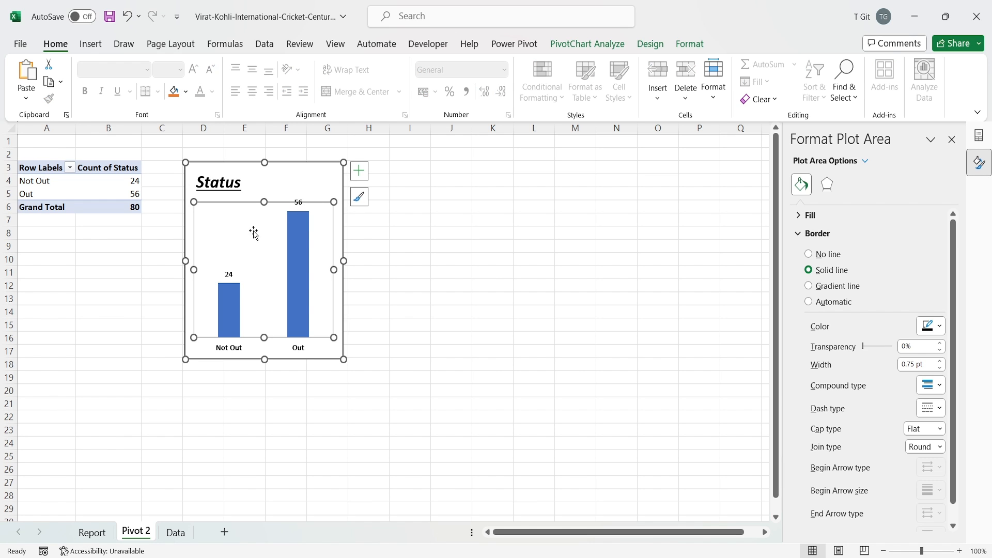
{"action": "left_click", "coordinate": [813, 261]}
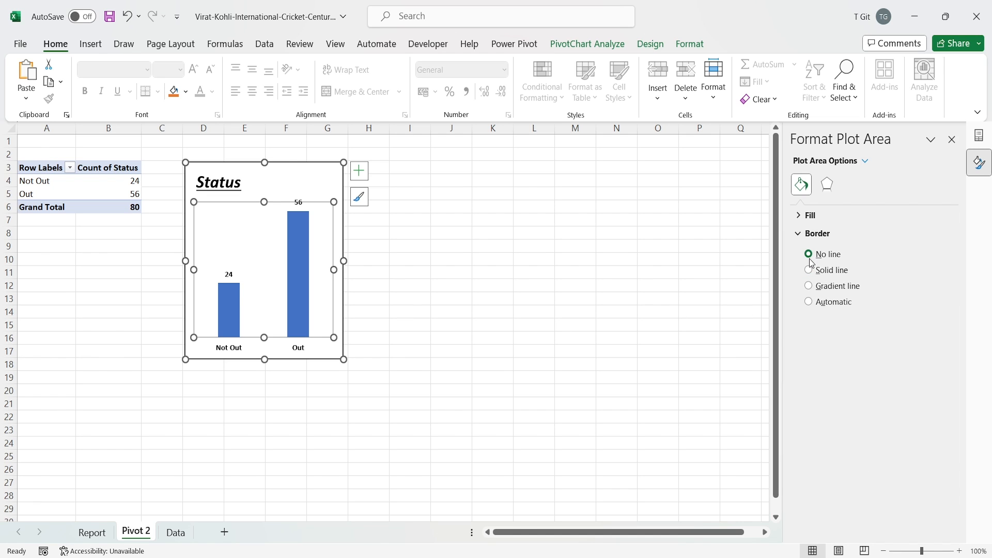
{"action": "left_click", "coordinate": [419, 235]}
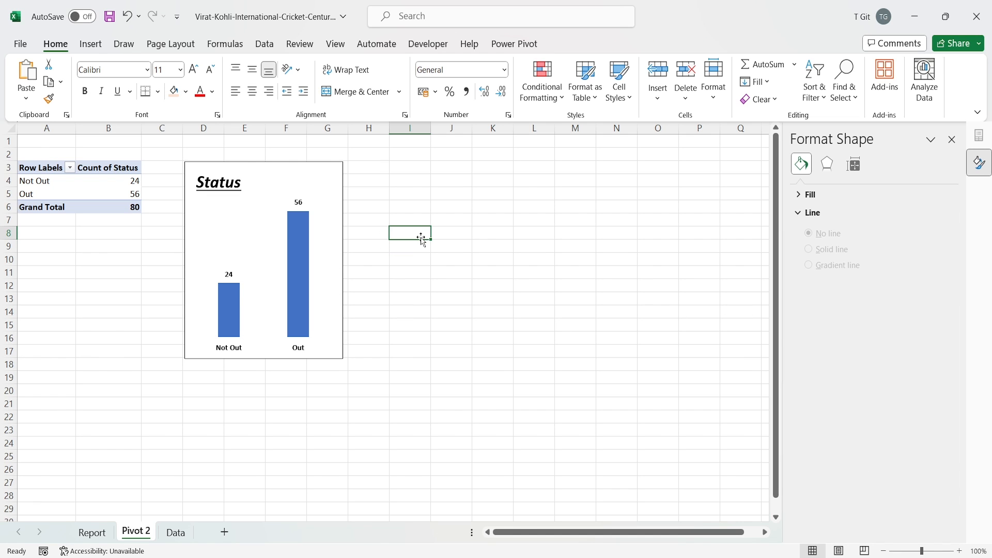
{"action": "left_click", "coordinate": [294, 190]}
{"action": "left_click", "coordinate": [394, 217]}
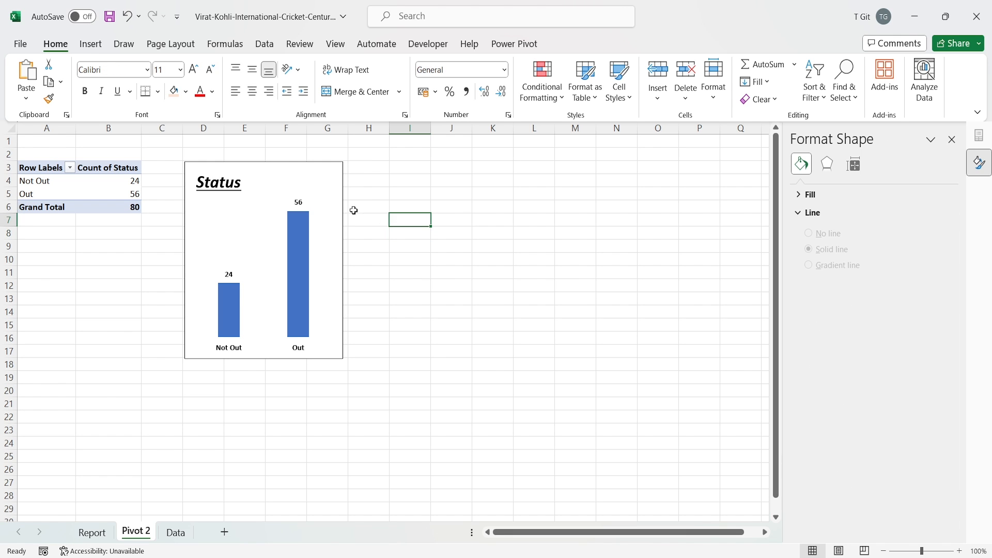
Copy the Status chart to the Report sheet, beside the Number of Centuries Against Teams chart, and close the formatting pane
{"action": "left_click", "coordinate": [295, 175]}
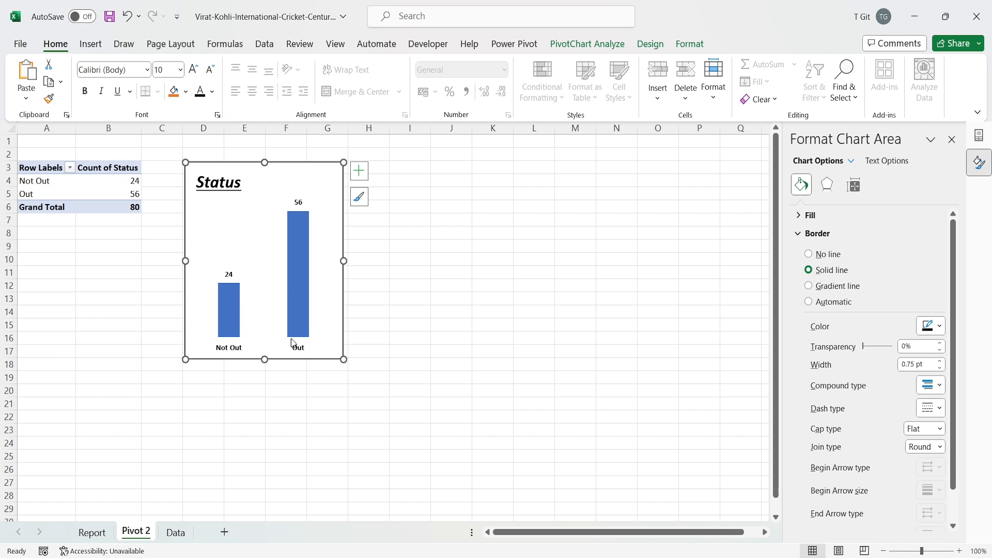
{"action": "left_click", "coordinate": [105, 534]}
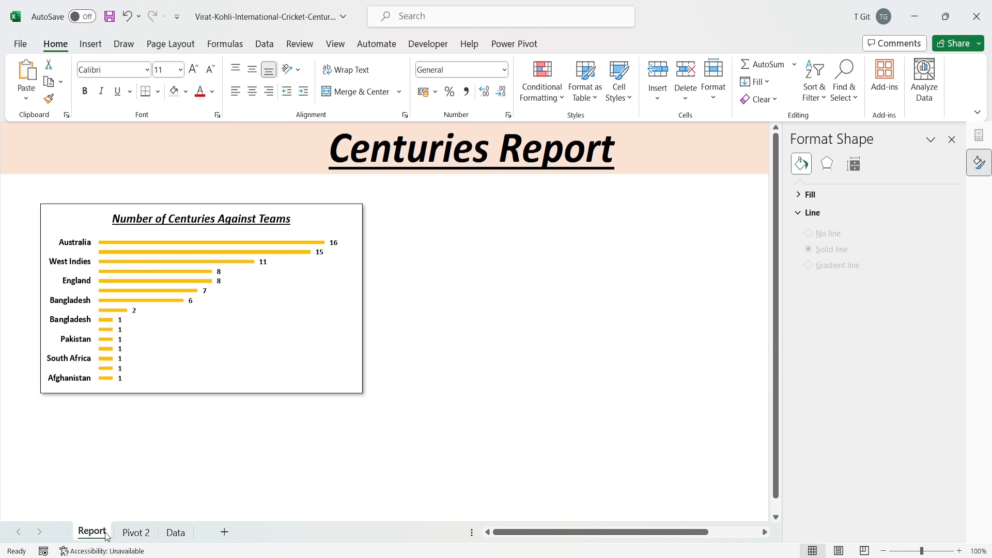
{"action": "left_click", "coordinate": [442, 211]}
{"action": "key", "text": "ctrl+v"}
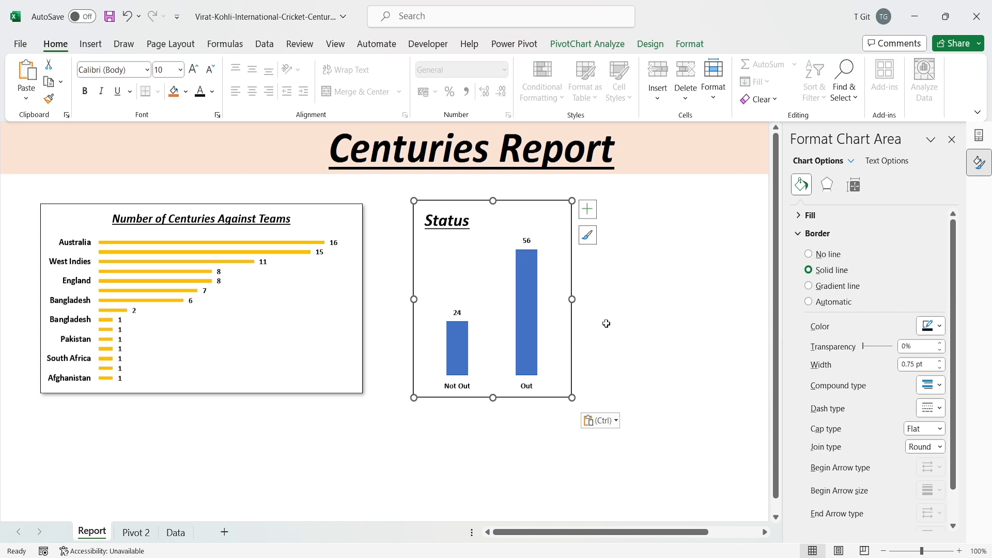
{"action": "left_click", "coordinate": [632, 323]}
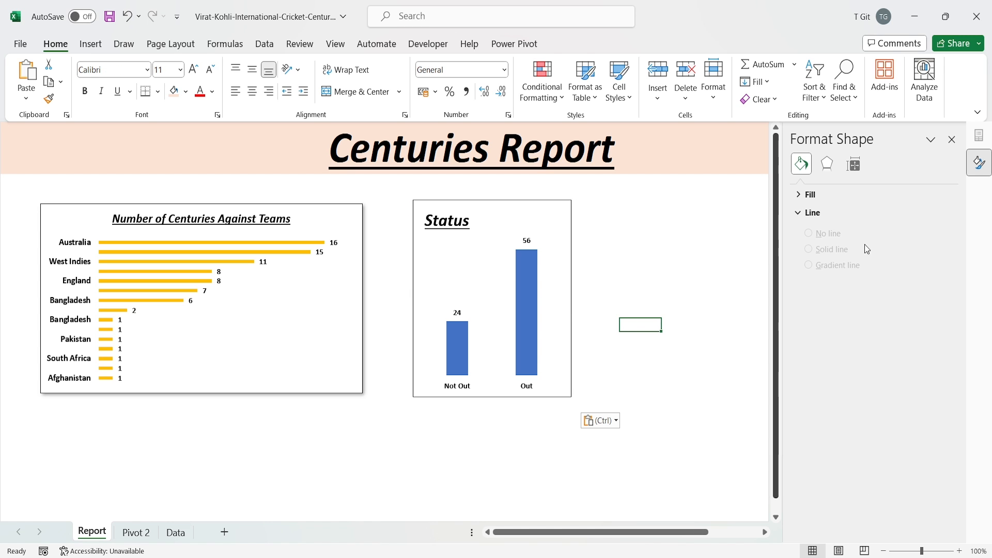
{"action": "left_click", "coordinate": [951, 139]}
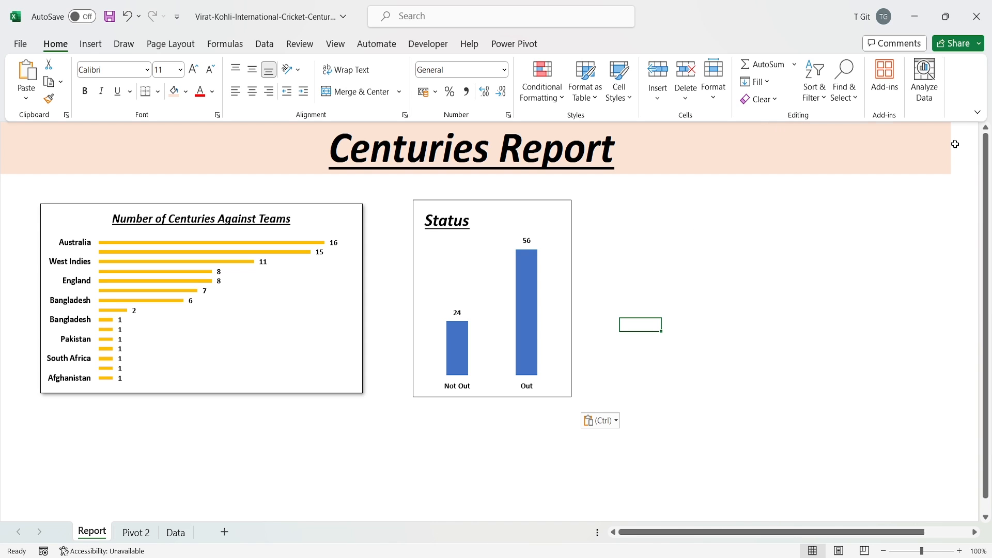
{"action": "left_click", "coordinate": [600, 259]}
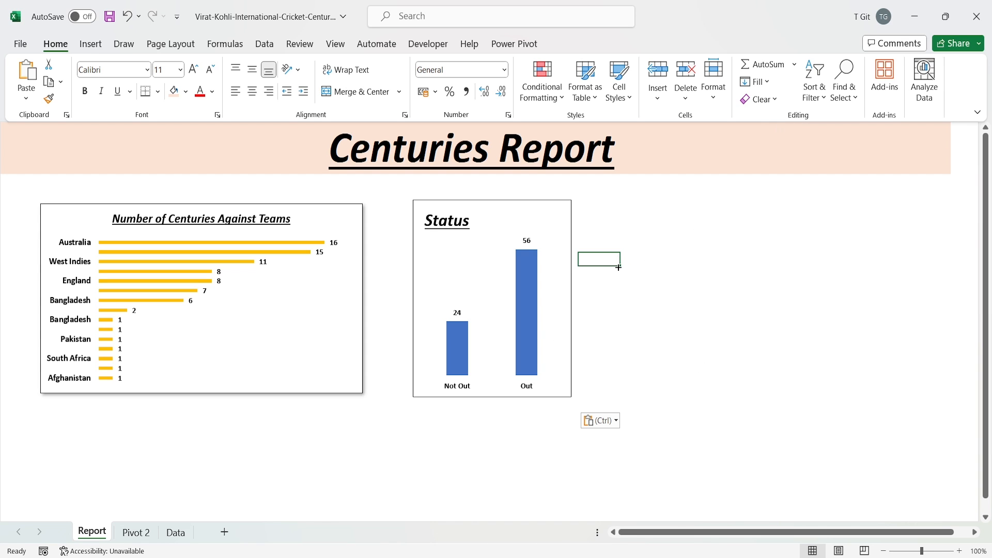
{"action": "left_click", "coordinate": [499, 446]}
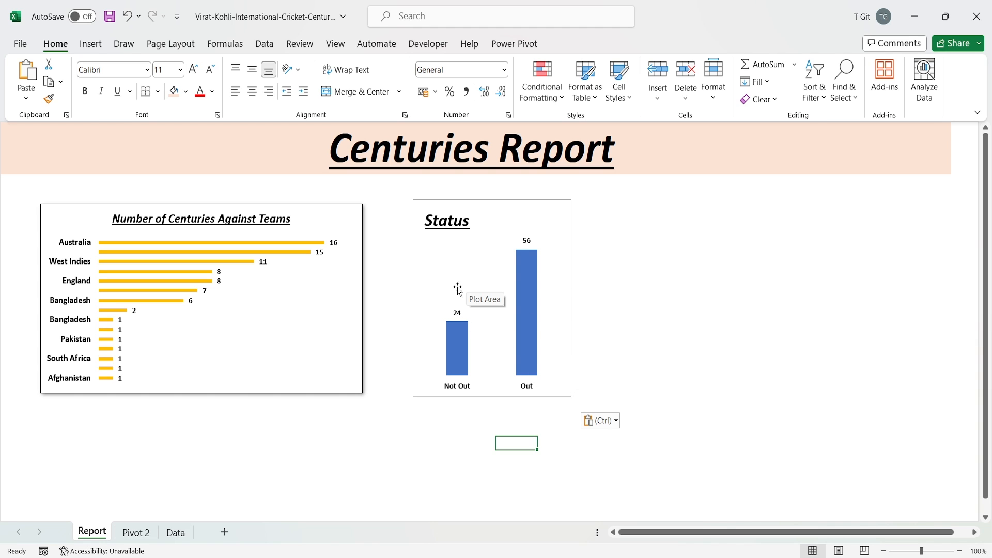
Apply the first outer shadow preset to the Status chart on the Report sheet and close the formatting pane
{"action": "left_click", "coordinate": [515, 217]}
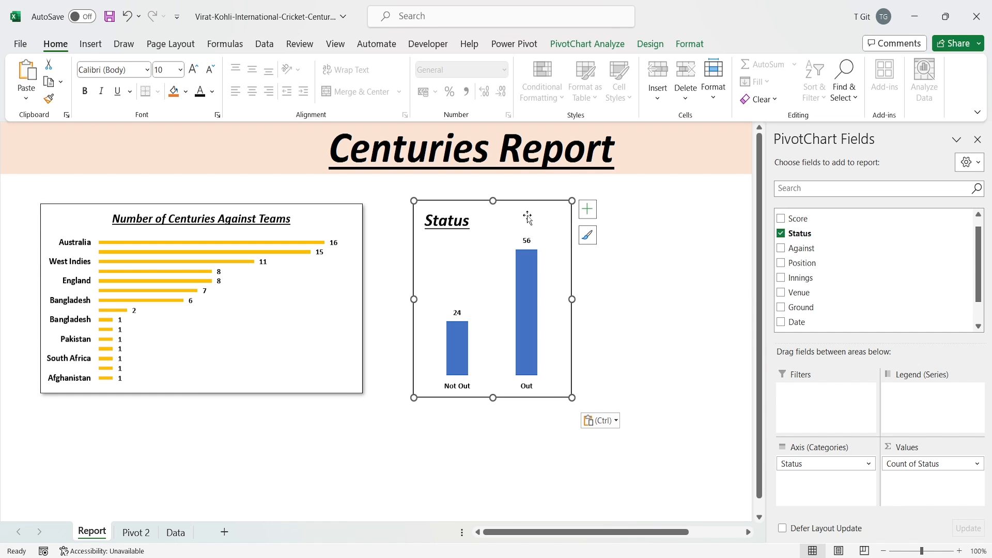
{"action": "right_click", "coordinate": [528, 219]}
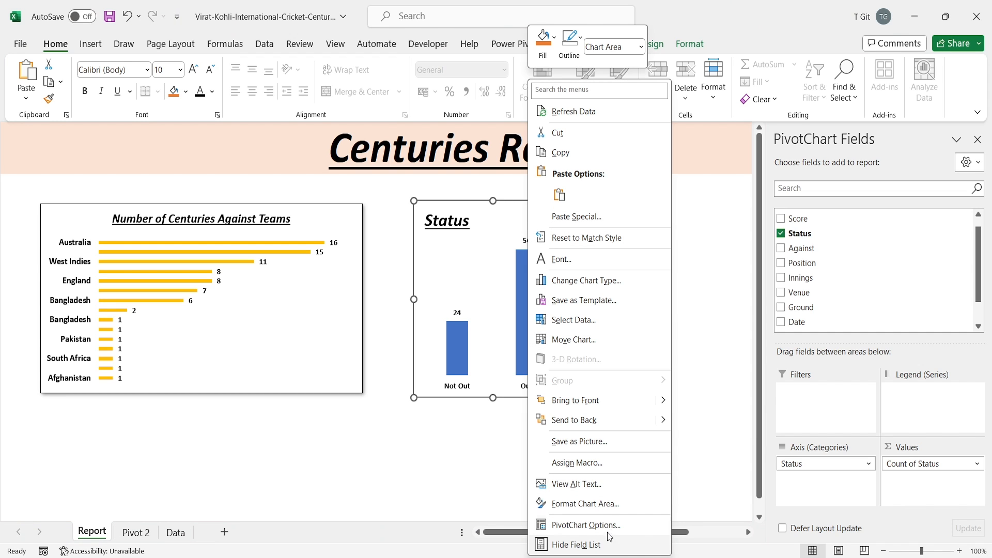
{"action": "left_click", "coordinate": [608, 510]}
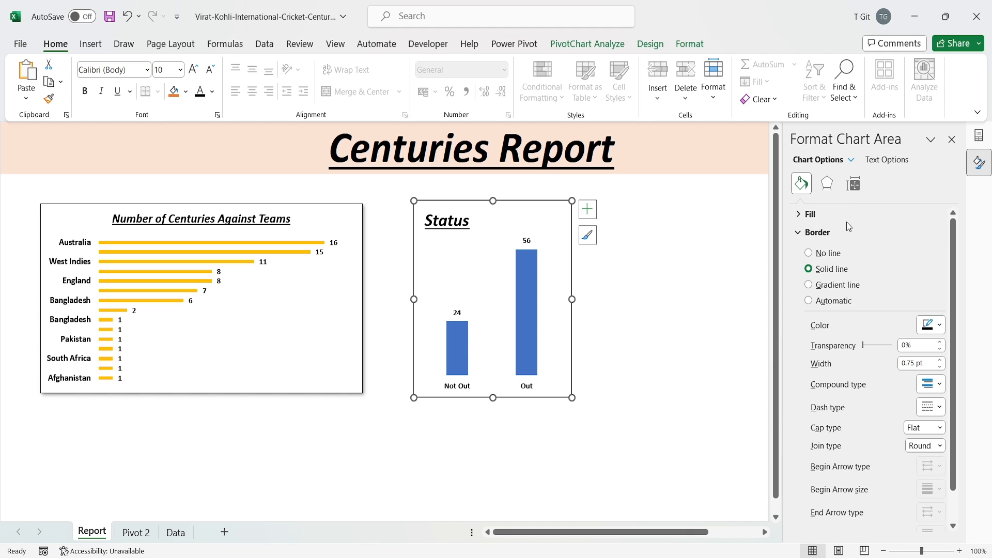
{"action": "left_click", "coordinate": [830, 190]}
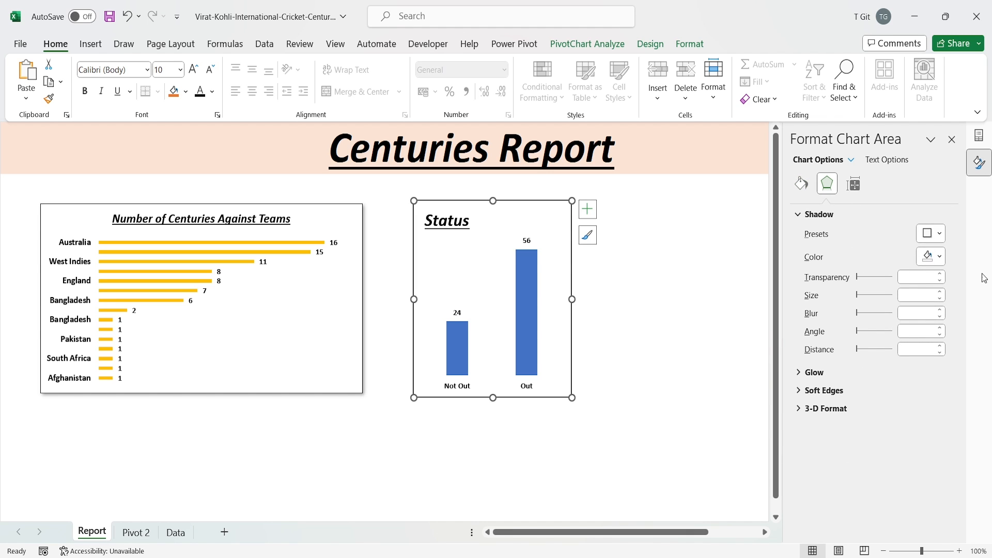
{"action": "left_click", "coordinate": [940, 234]}
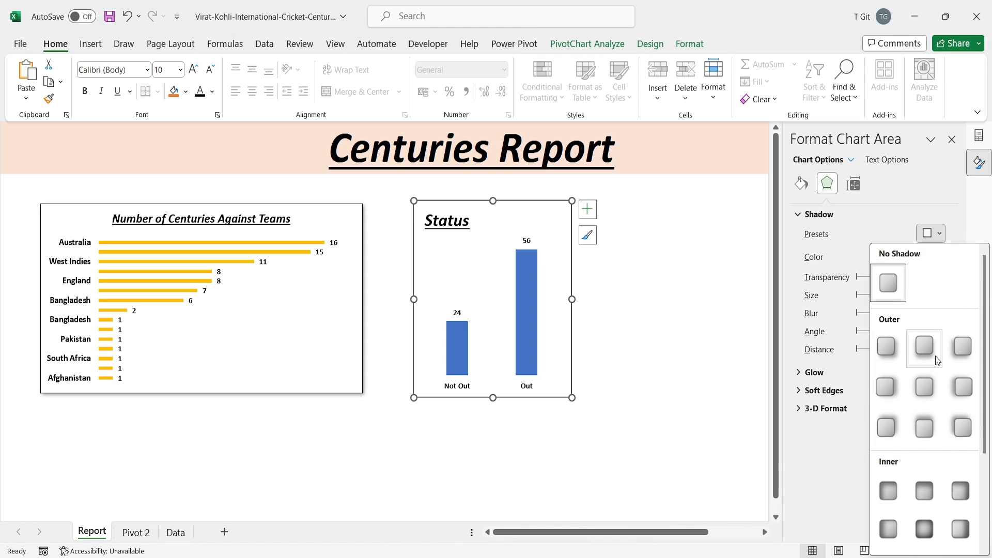
{"action": "left_click", "coordinate": [891, 352]}
{"action": "left_click", "coordinate": [624, 389]}
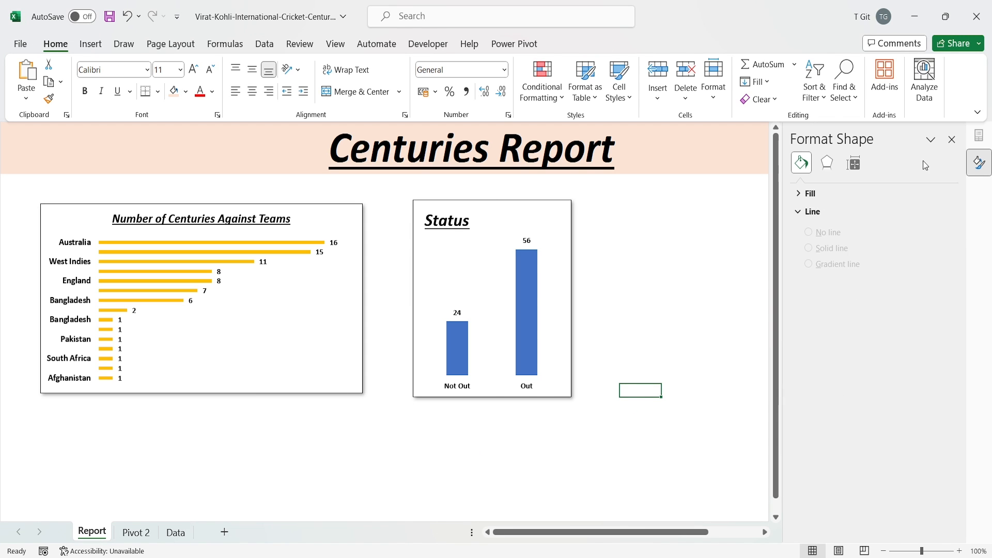
{"action": "left_click", "coordinate": [951, 139]}
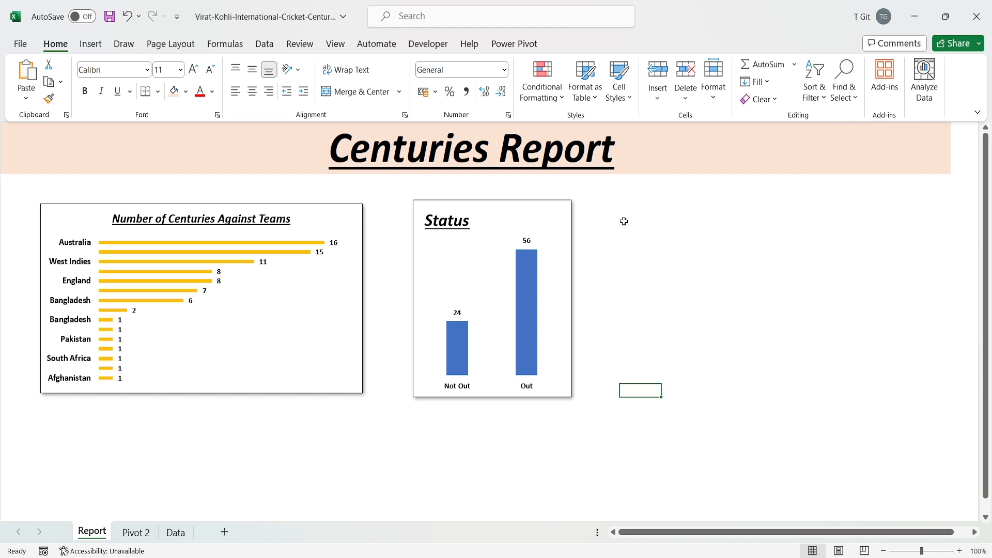
{"action": "left_click", "coordinate": [609, 210]}
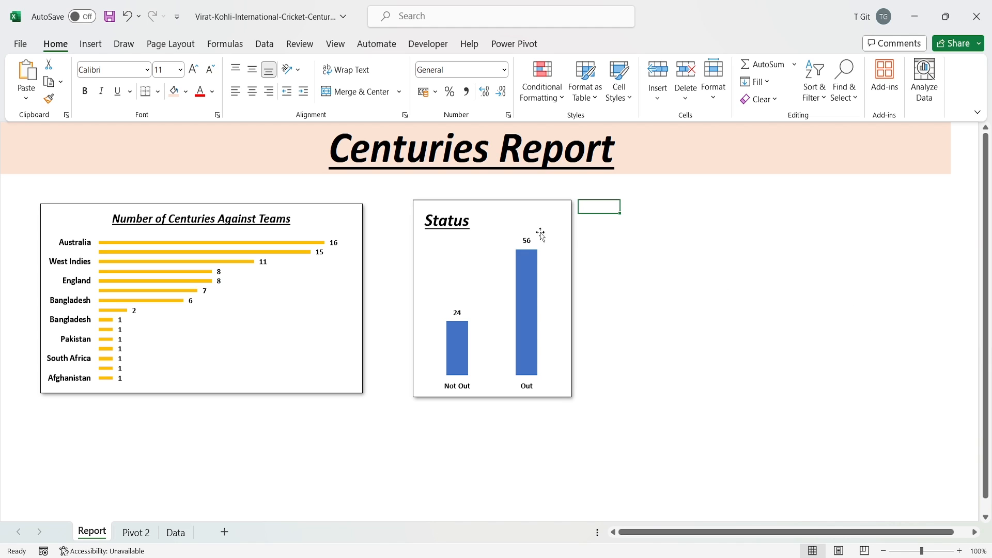
Move the Status chart next to the Number of Centuries Against Teams chart, shorten it to match that chart's bottom edge, and deselect it
{"action": "left_click_drag", "start_coordinate": [524, 208], "coordinate": [484, 212]}
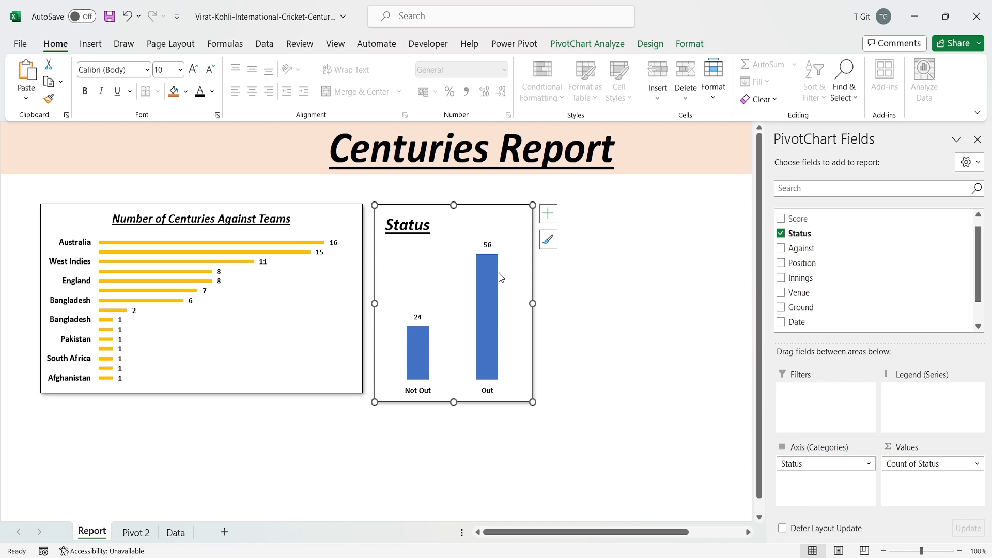
{"action": "left_click_drag", "start_coordinate": [451, 395], "coordinate": [451, 395]}
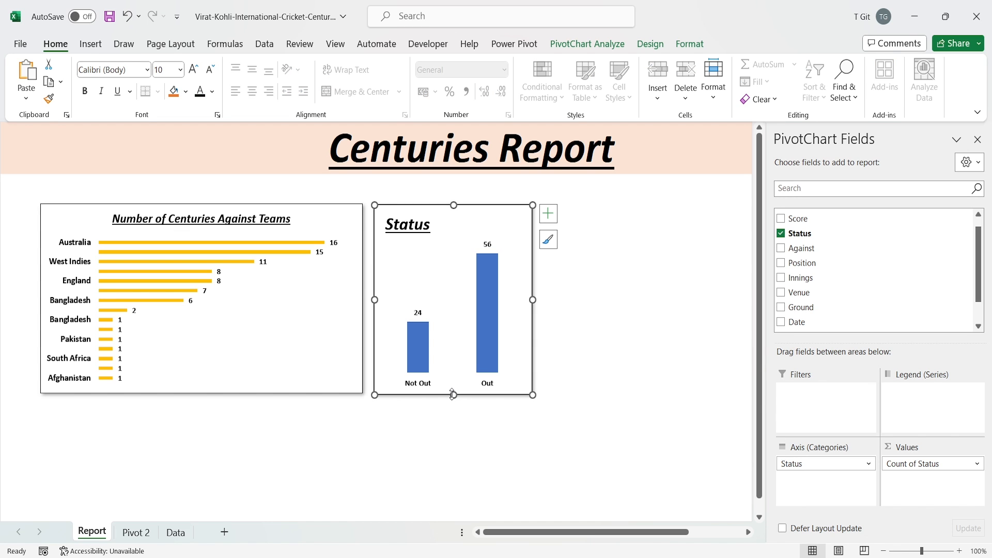
{"action": "left_click", "coordinate": [584, 376]}
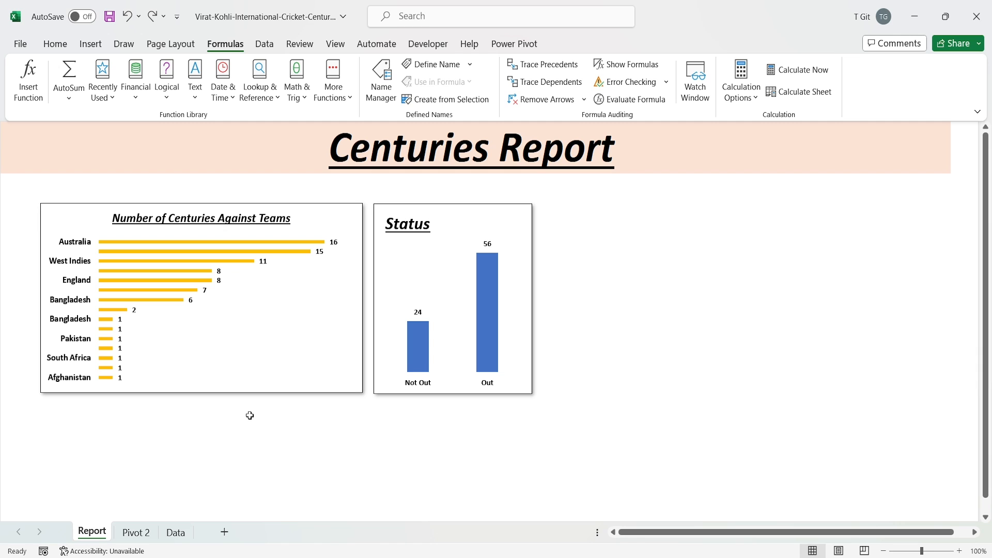
Hide the Pivot 2 sheet
{"action": "left_click", "coordinate": [133, 539]}
{"action": "right_click", "coordinate": [135, 538]}
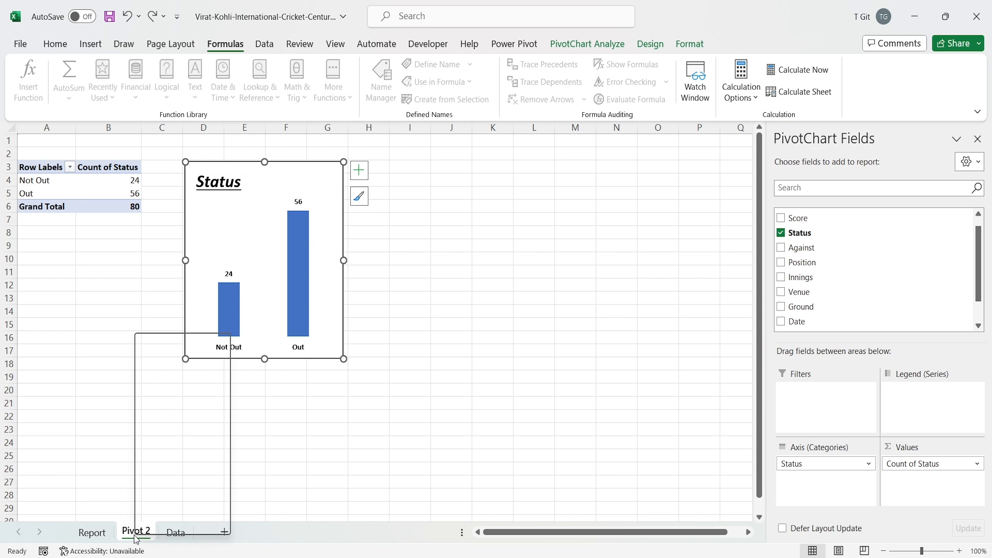
{"action": "left_click", "coordinate": [178, 484]}
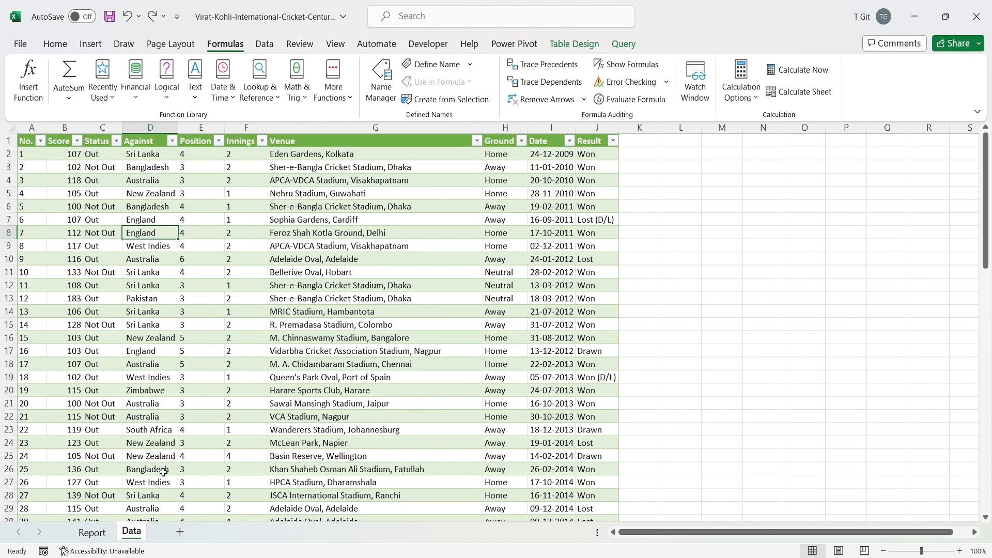
Insert a PivotTable from the Table1_1 data on the Data sheet, placed in a new worksheet
{"action": "left_click", "coordinate": [95, 269]}
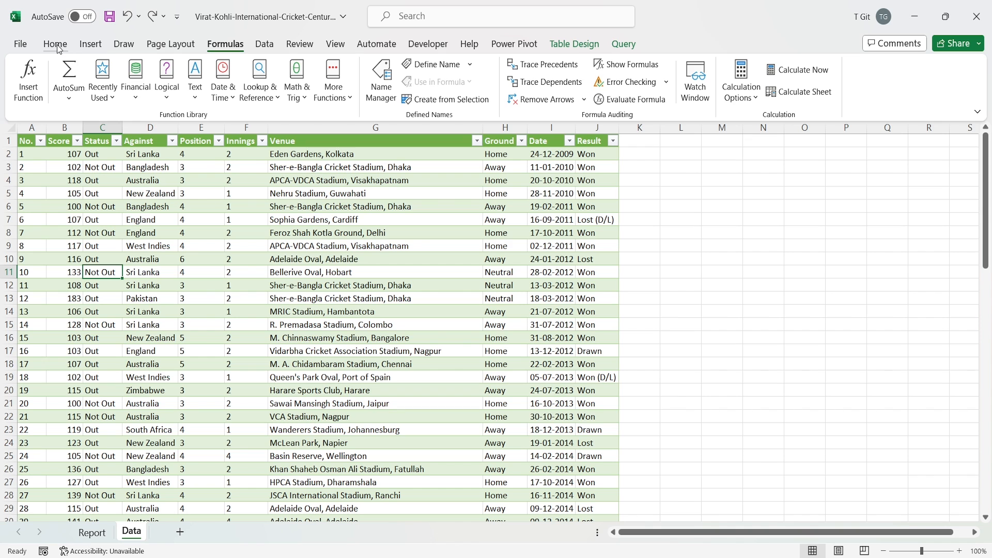
{"action": "left_click", "coordinate": [90, 44]}
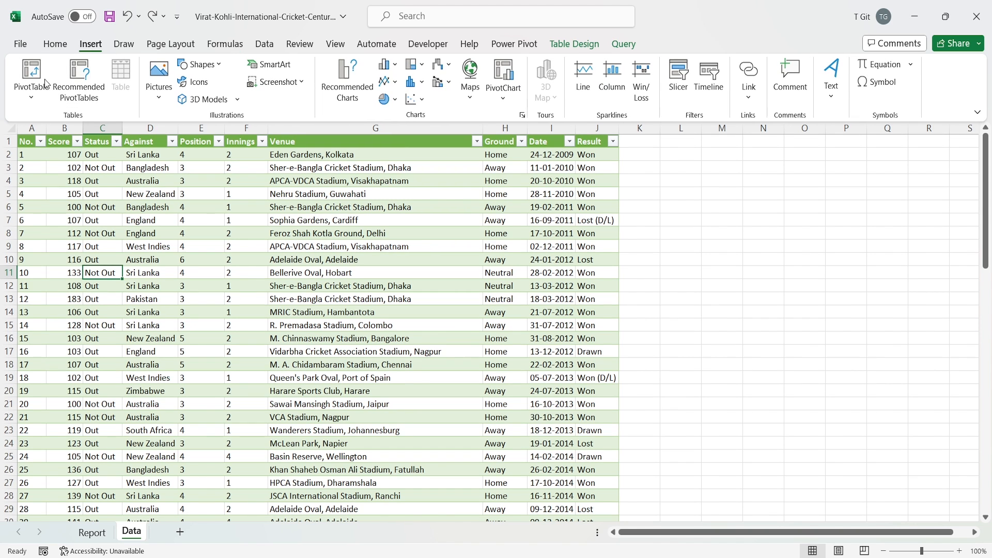
{"action": "left_click", "coordinate": [31, 102]}
{"action": "left_click", "coordinate": [36, 120]}
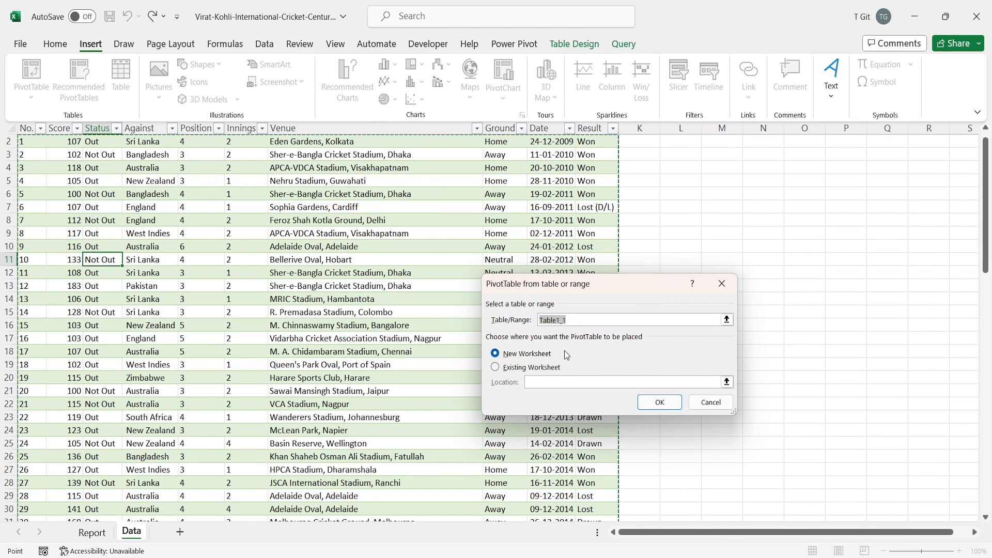
{"action": "left_click", "coordinate": [656, 405]}
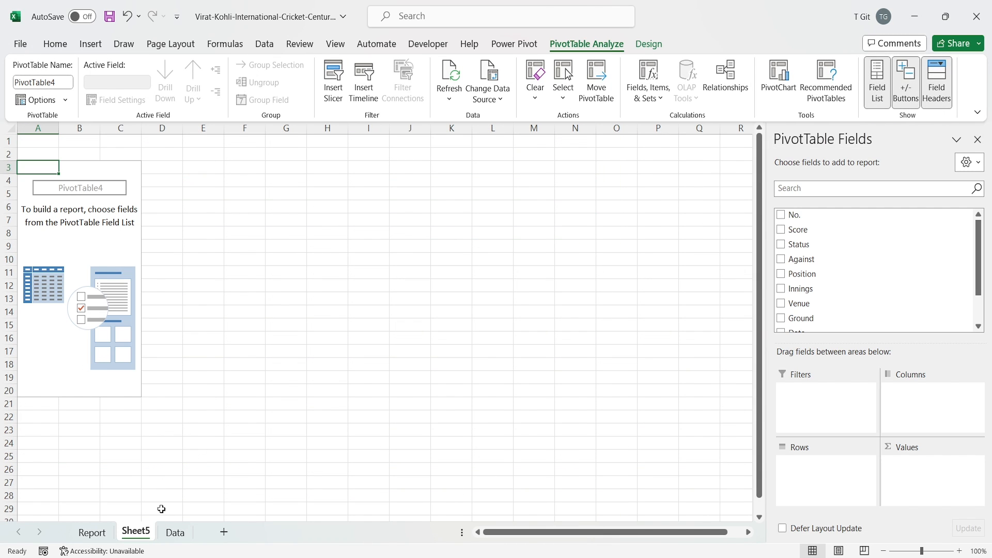
Rename the new PivotTable sheet as Pivot 3
{"action": "double_click", "coordinate": [142, 533]}
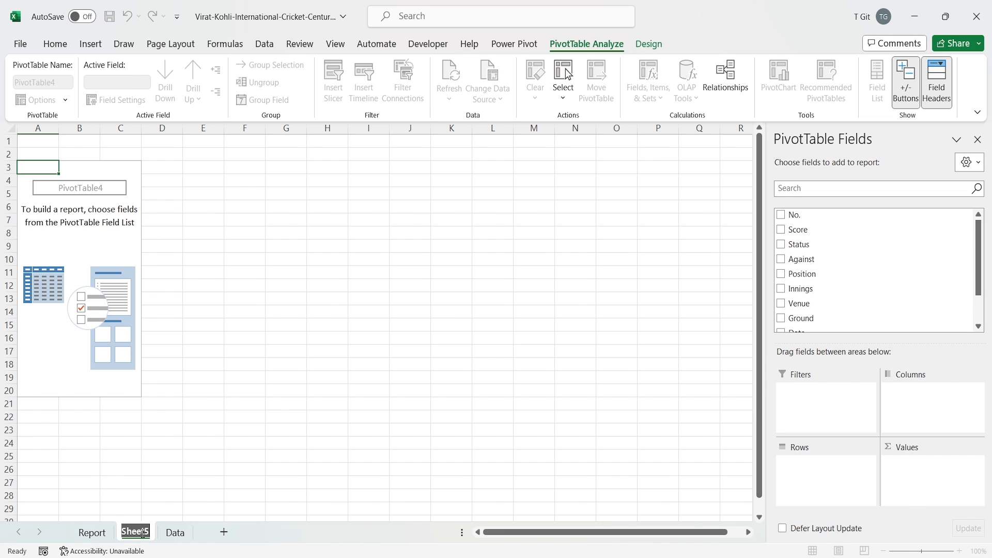
{"action": "type", "text": "P"}
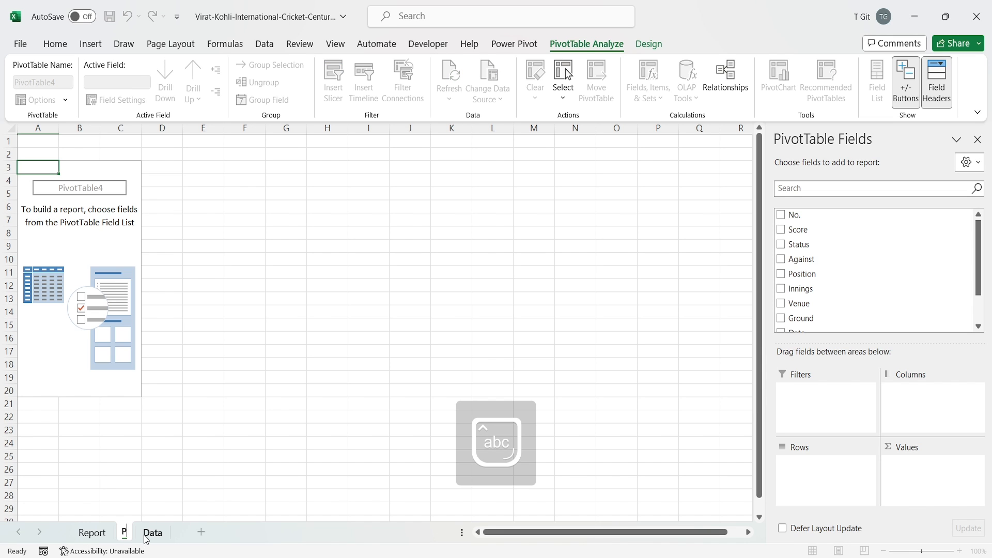
{"action": "type", "text": "ivot 3"}
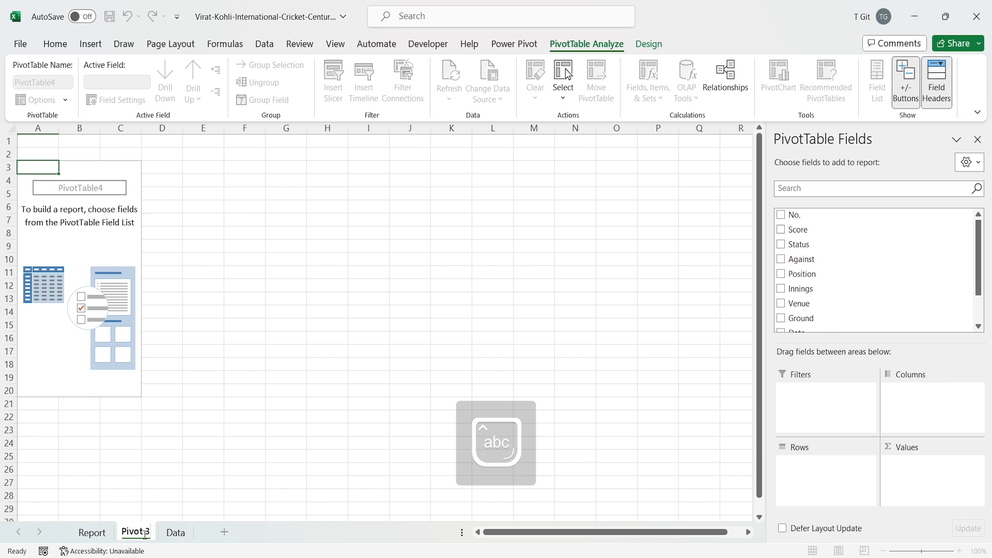
{"action": "key", "text": "Return"}
Add the Date field to the rows of the empty PivotTable on the Pivot 3 sheet
{"action": "left_click", "coordinate": [79, 259]}
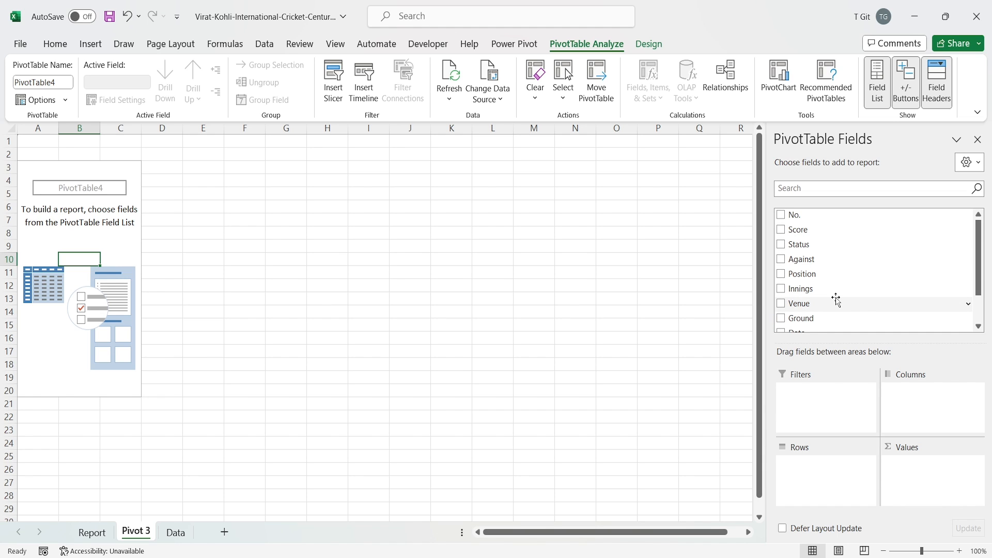
{"action": "scroll", "coordinate": [836, 300], "scroll_direction": "down", "scroll_amount": 1}
{"action": "scroll", "coordinate": [837, 301], "scroll_direction": "up", "scroll_amount": 1}
{"action": "scroll", "coordinate": [835, 301], "scroll_direction": "down", "scroll_amount": 2}
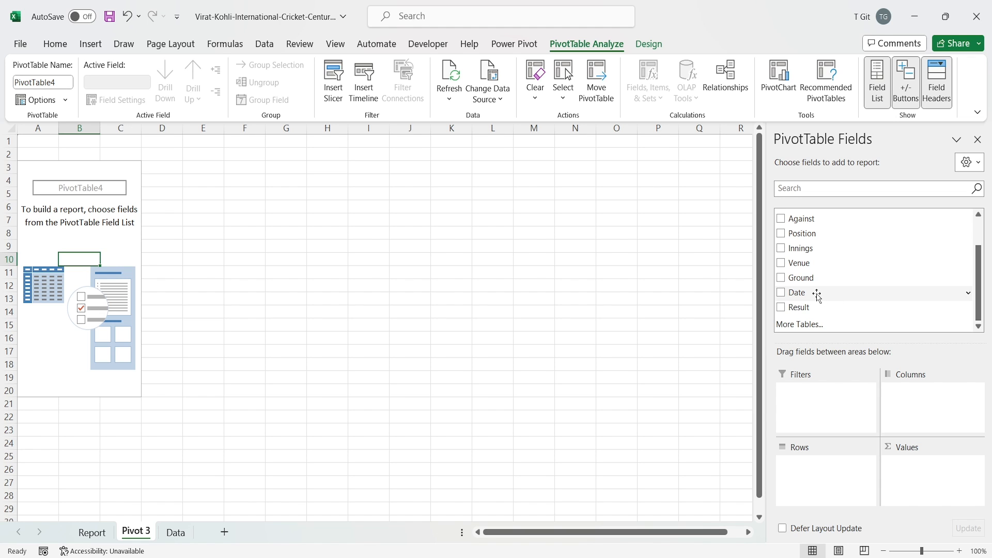
{"action": "mouse_move", "coordinate": [819, 294]}
{"action": "left_mouse_down"}
{"action": "mouse_move", "coordinate": [832, 312]}
{"action": "mouse_move", "coordinate": [824, 496]}
{"action": "mouse_move", "coordinate": [821, 485]}
{"action": "left_mouse_up"}
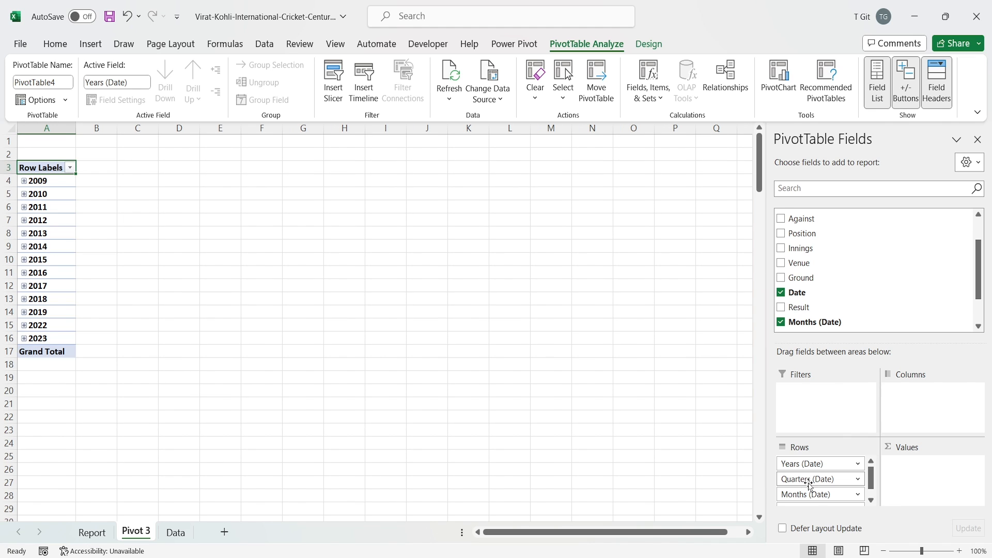
Remove Date, Months (Date) and Quarters (Date) from the PivotTable rows, keeping Years (Date), and add the No. field to the values
{"action": "scroll", "coordinate": [806, 498], "scroll_direction": "down", "scroll_amount": 1}
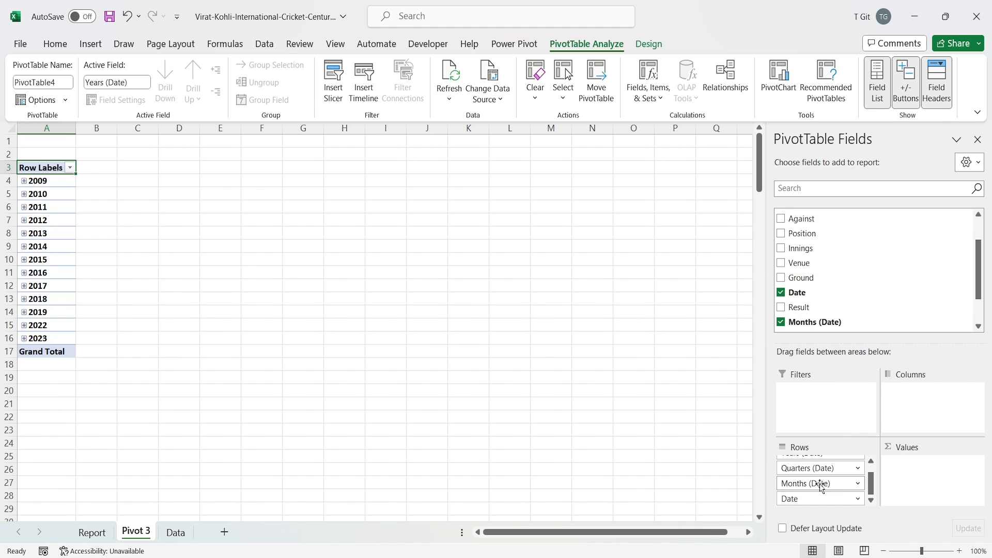
{"action": "scroll", "coordinate": [805, 497], "scroll_direction": "up", "scroll_amount": 1}
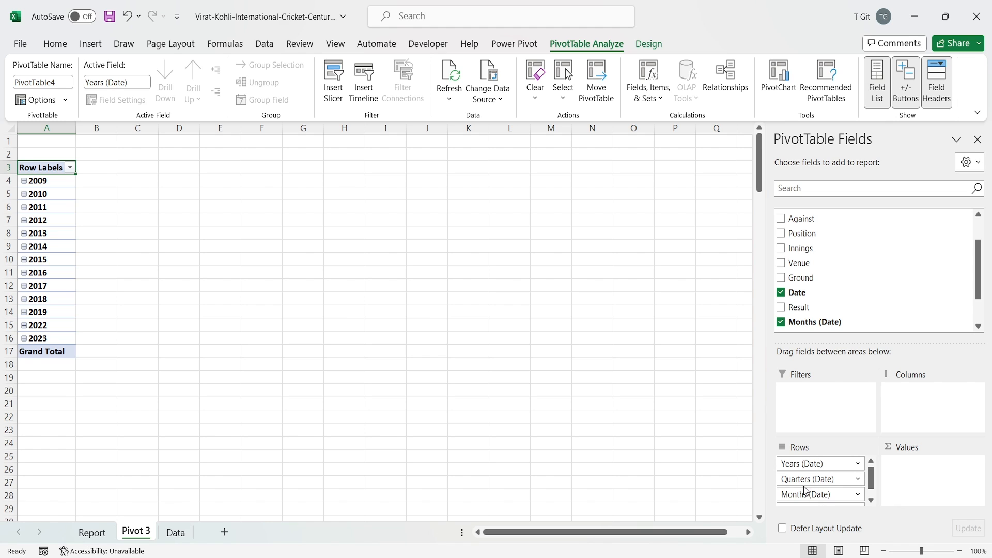
{"action": "scroll", "coordinate": [821, 483], "scroll_direction": "down", "scroll_amount": 1}
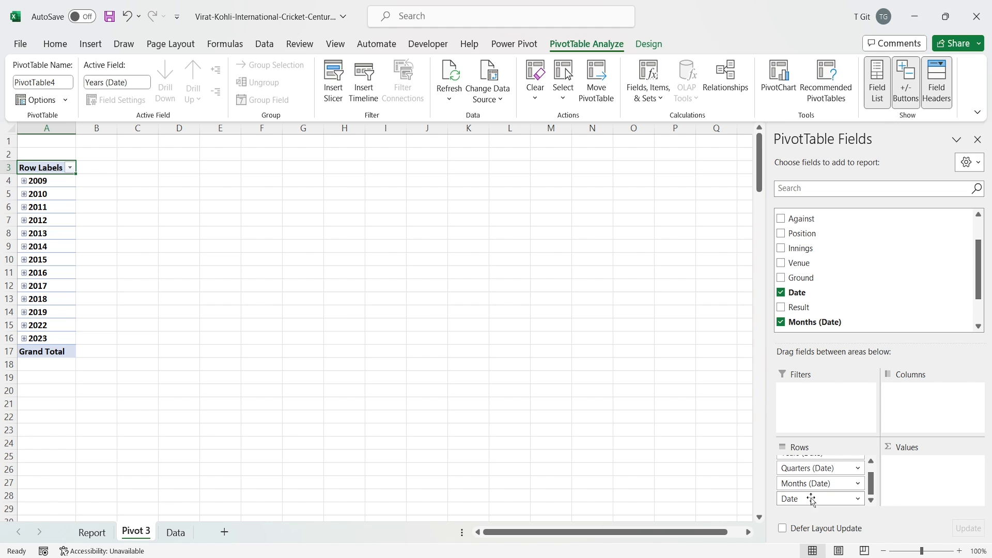
{"action": "scroll", "coordinate": [812, 499], "scroll_direction": "up", "scroll_amount": 1}
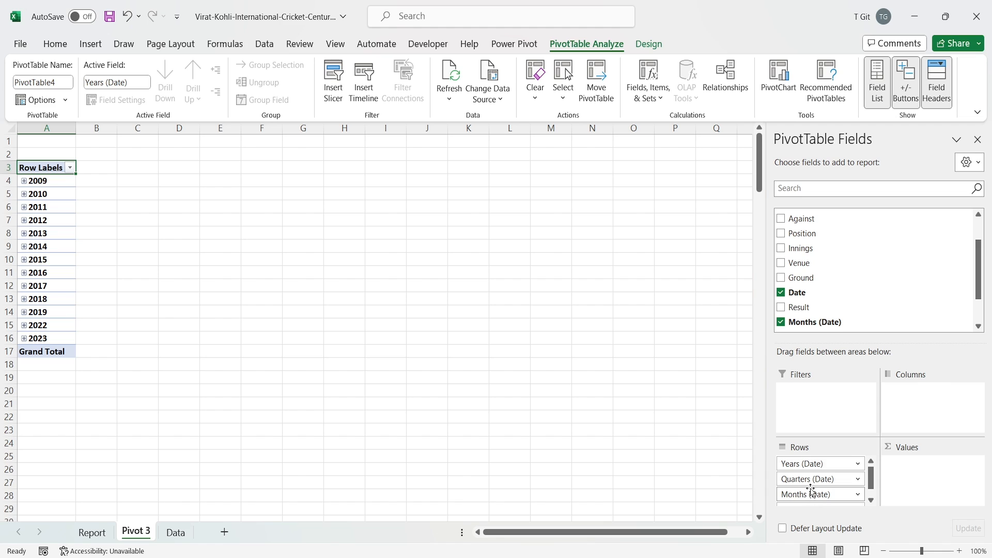
{"action": "scroll", "coordinate": [804, 490], "scroll_direction": "down", "scroll_amount": 1}
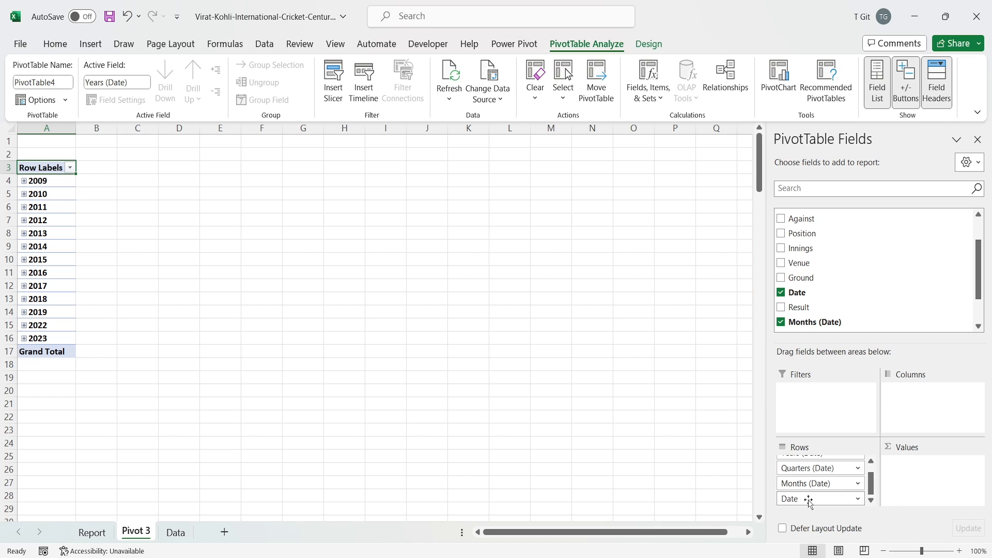
{"action": "left_click_drag", "start_coordinate": [808, 500], "coordinate": [582, 427]}
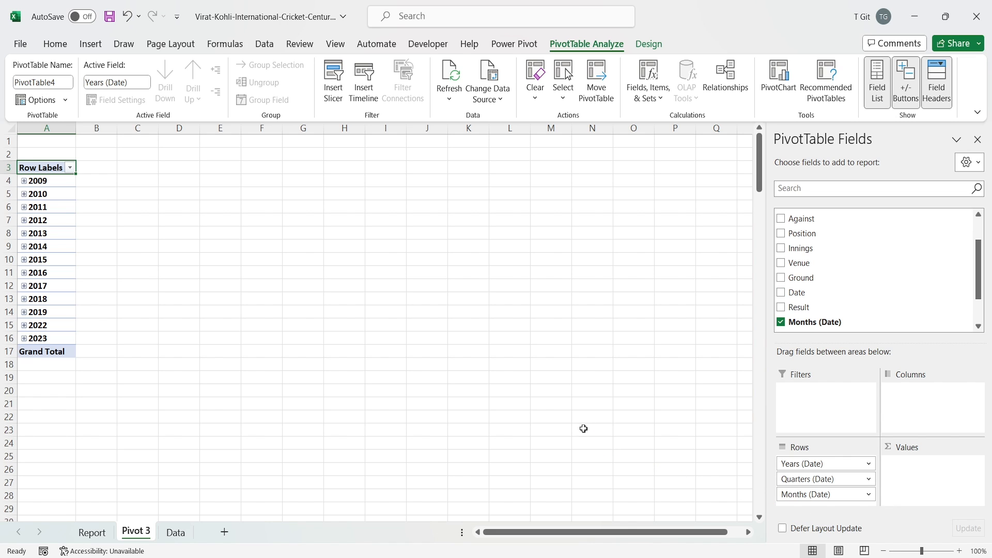
{"action": "left_click_drag", "start_coordinate": [809, 497], "coordinate": [605, 426]}
{"action": "left_click_drag", "start_coordinate": [809, 479], "coordinate": [616, 427]}
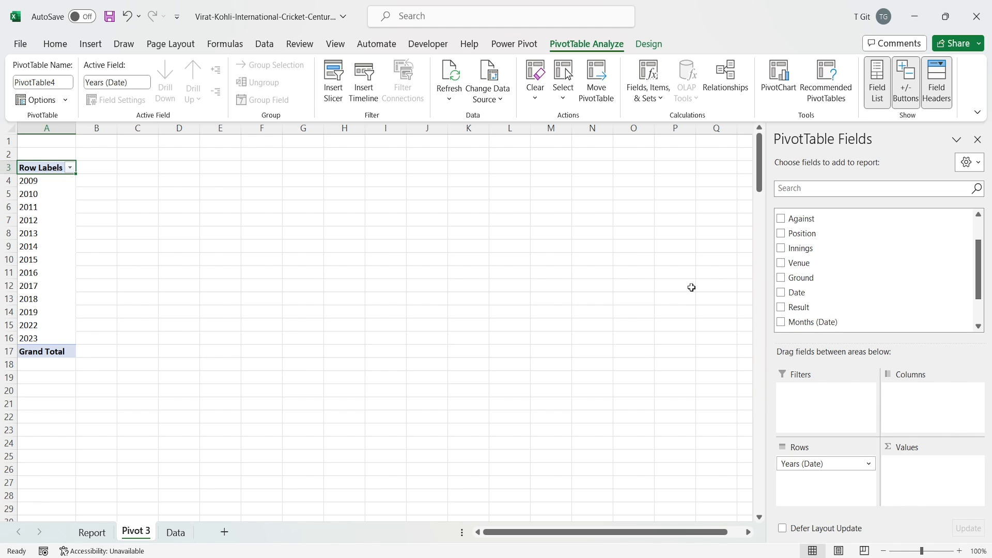
{"action": "scroll", "coordinate": [848, 291], "scroll_direction": "up", "scroll_amount": 1}
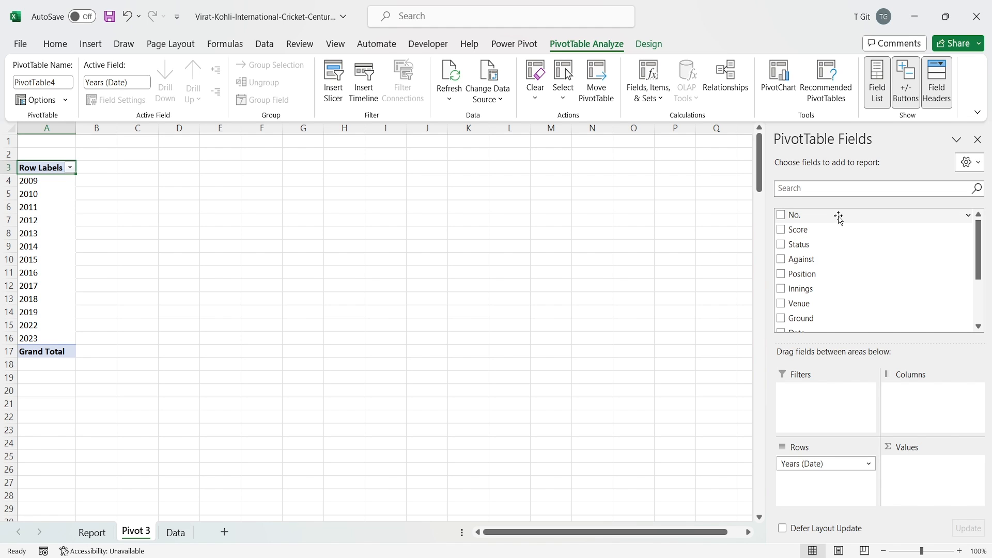
{"action": "left_click_drag", "start_coordinate": [838, 217], "coordinate": [911, 479]}
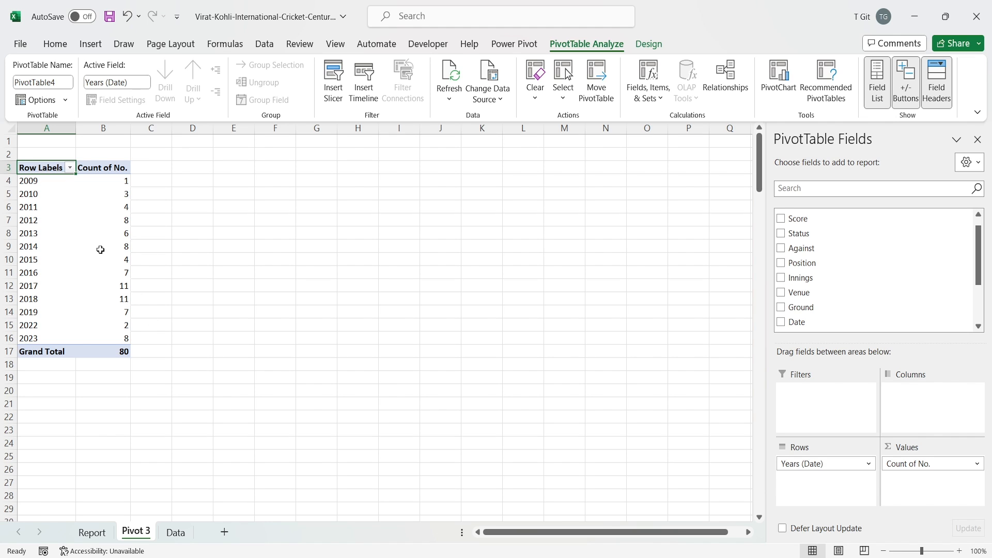
Insert a Line with Markers PivotChart from the yearly count PivotTable
{"action": "left_click", "coordinate": [85, 233]}
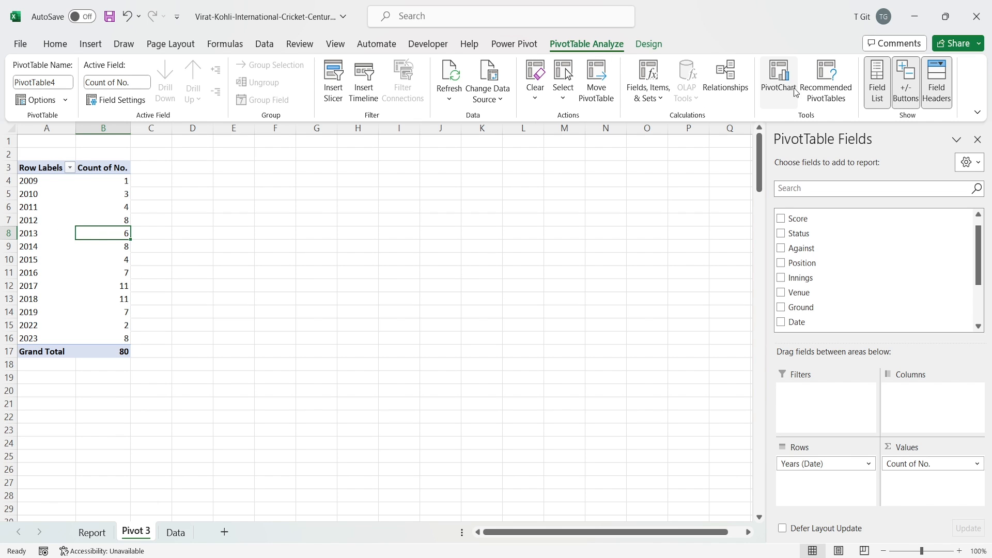
{"action": "left_click", "coordinate": [778, 77]}
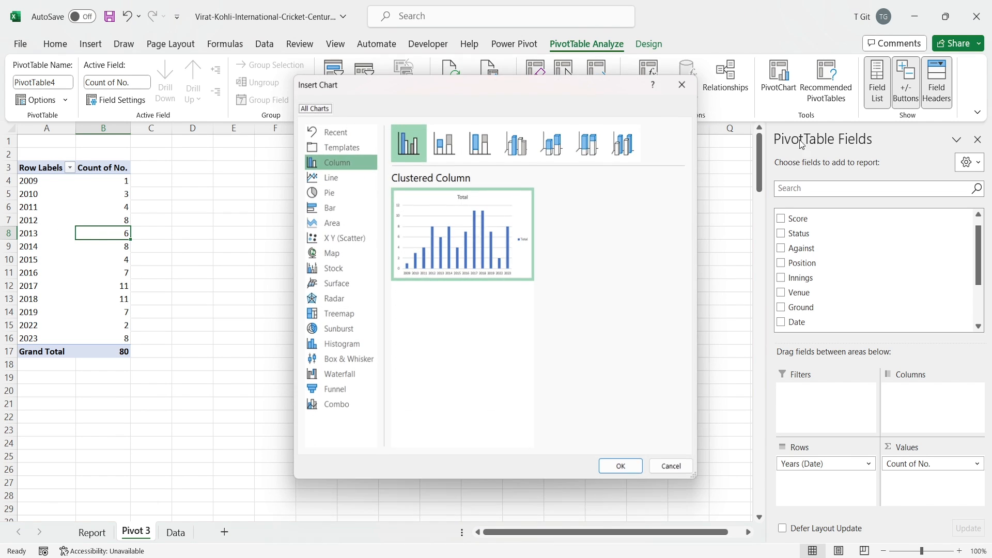
{"action": "left_click", "coordinate": [338, 176]}
{"action": "mouse_move", "coordinate": [450, 223]}
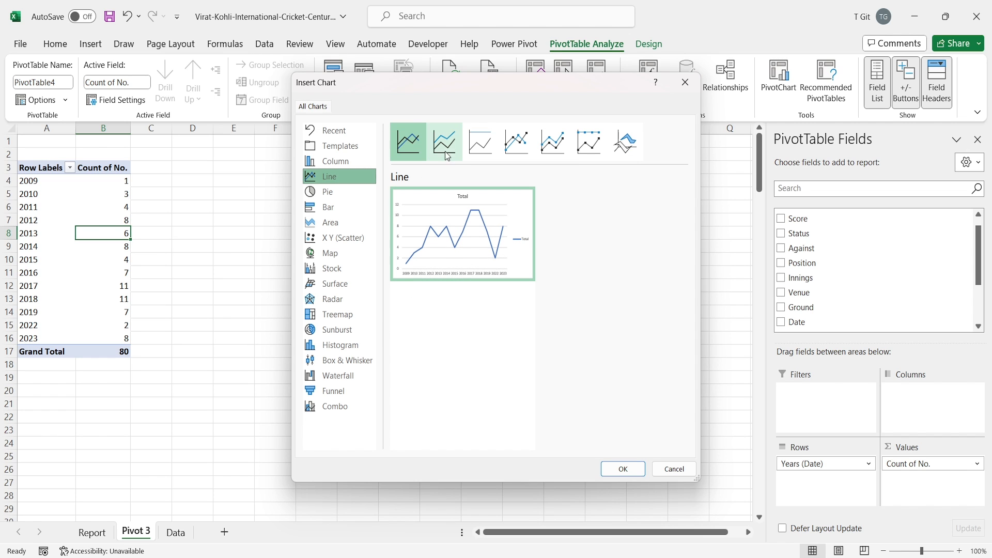
{"action": "left_click", "coordinate": [517, 142]}
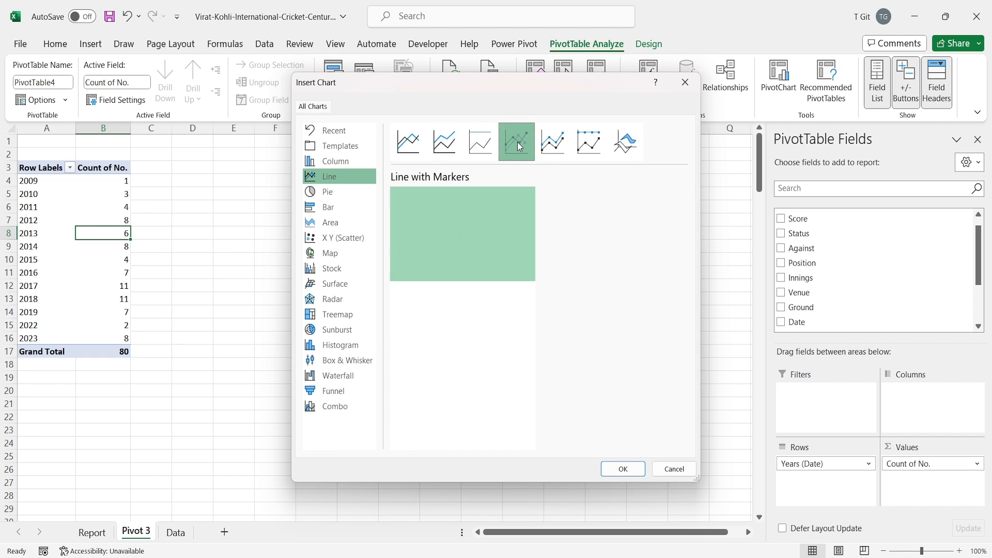
{"action": "left_click", "coordinate": [552, 144]}
{"action": "left_click", "coordinate": [590, 144]}
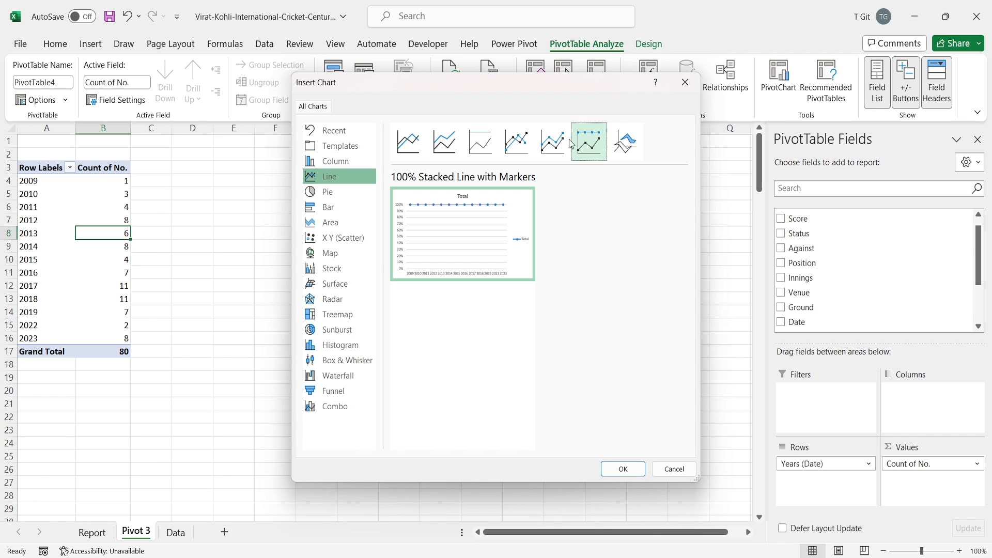
{"action": "left_click", "coordinate": [553, 143]}
{"action": "left_click", "coordinate": [523, 147]}
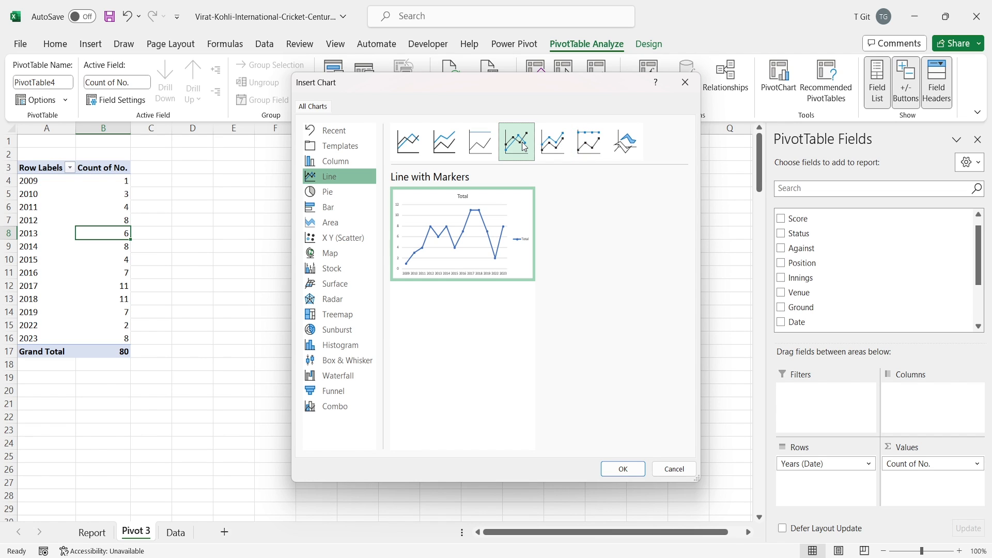
{"action": "left_click", "coordinate": [552, 145]}
{"action": "left_click", "coordinate": [521, 146]}
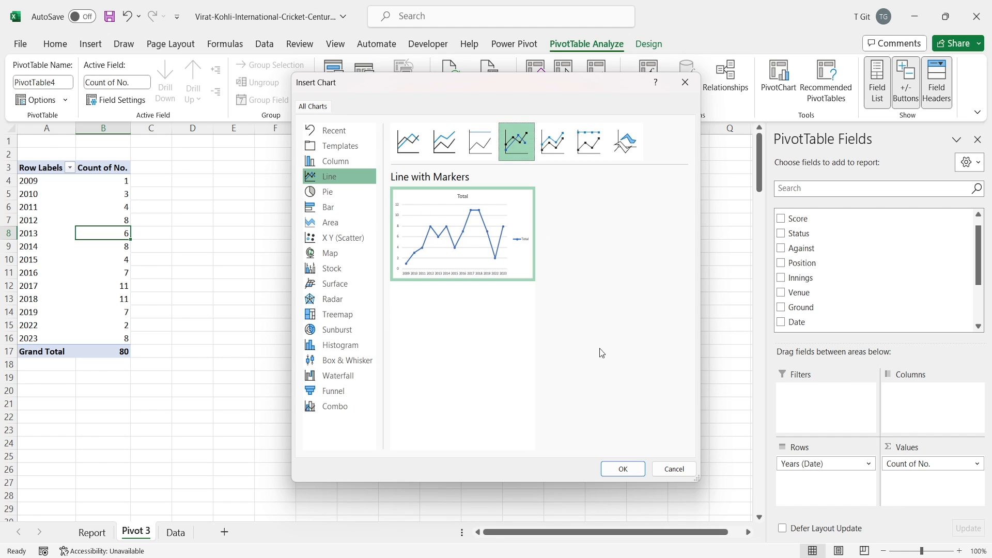
{"action": "left_click", "coordinate": [623, 469]}
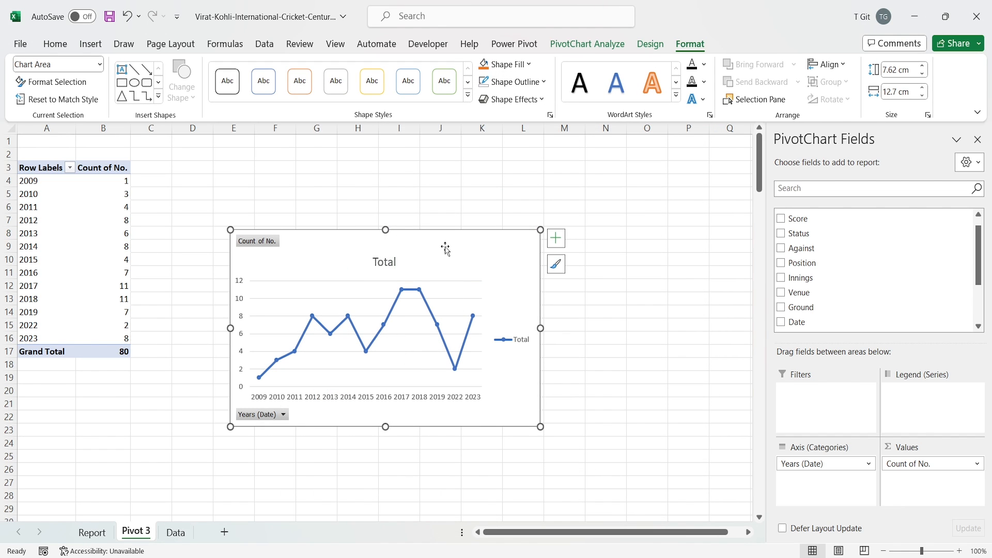
Move the line chart beside the PivotTable, level with its header row, and hide all field buttons on the chart
{"action": "left_click_drag", "start_coordinate": [445, 248], "coordinate": [386, 176]}
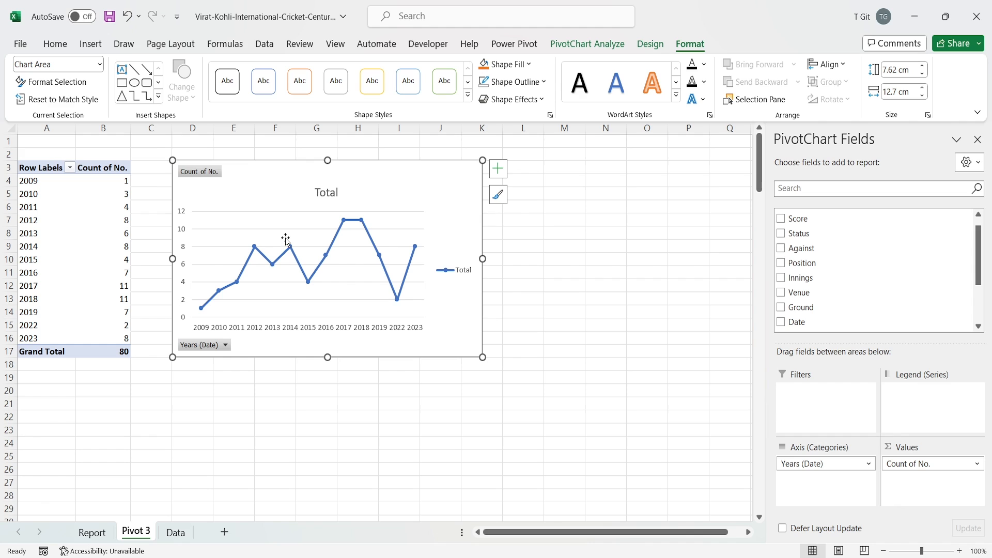
{"action": "right_click", "coordinate": [200, 173]}
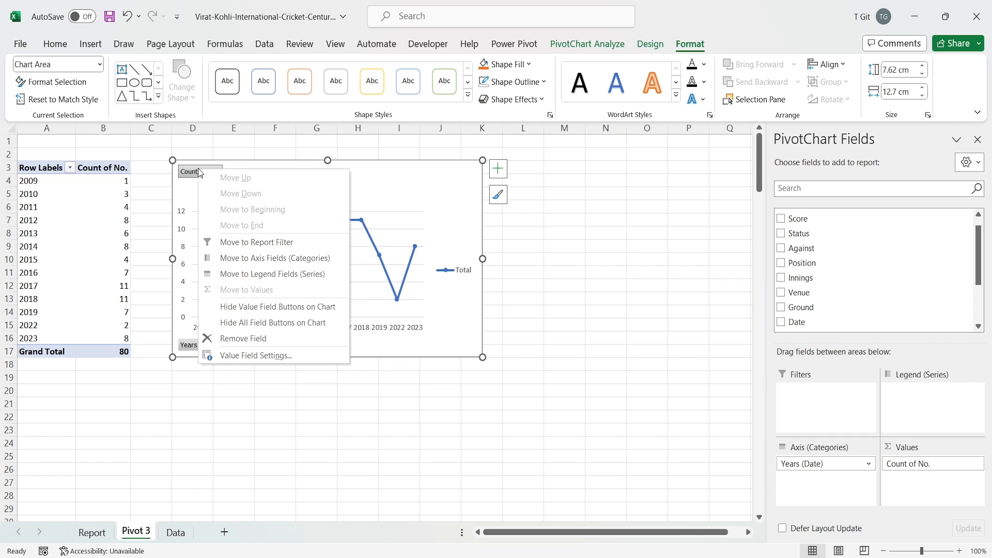
{"action": "left_click", "coordinate": [280, 324]}
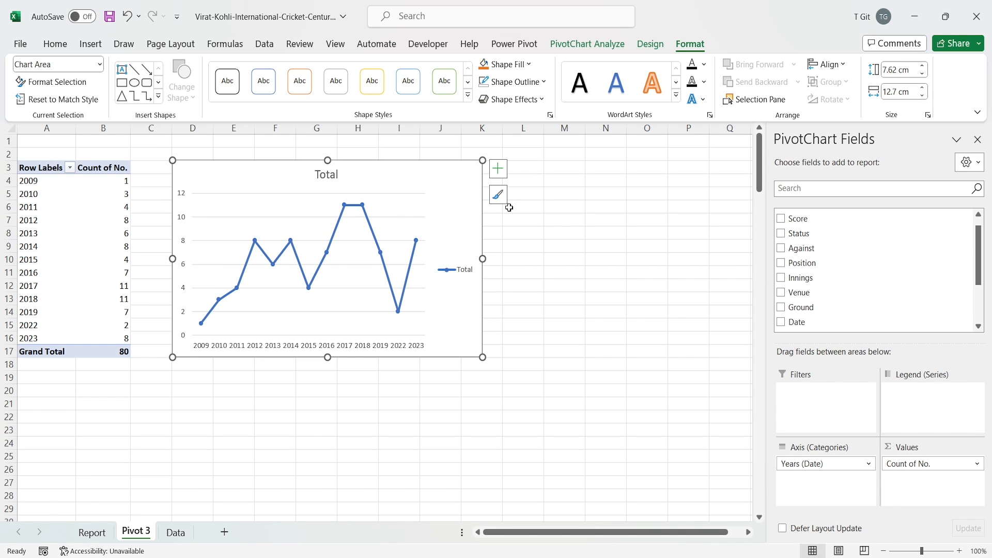
Hide the line chart's primary vertical axis, gridlines, legend and data labels, and show a data table below the plot
{"action": "left_click", "coordinate": [500, 172]}
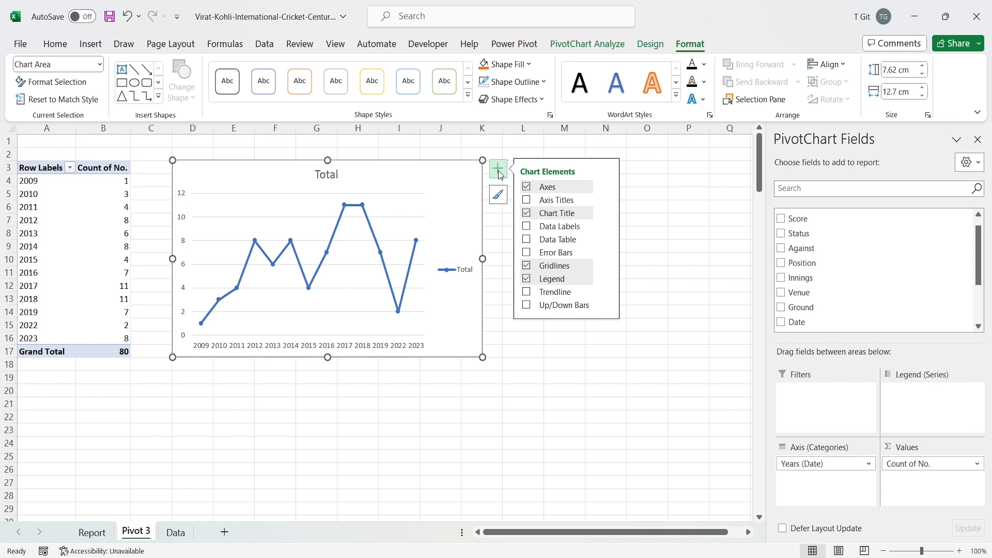
{"action": "left_click", "coordinate": [605, 187]}
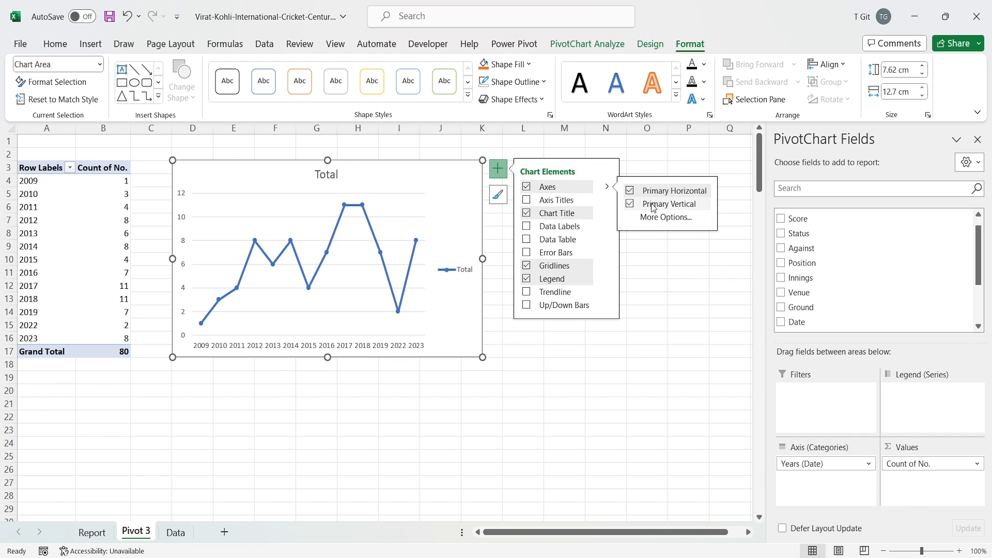
{"action": "left_click", "coordinate": [630, 204]}
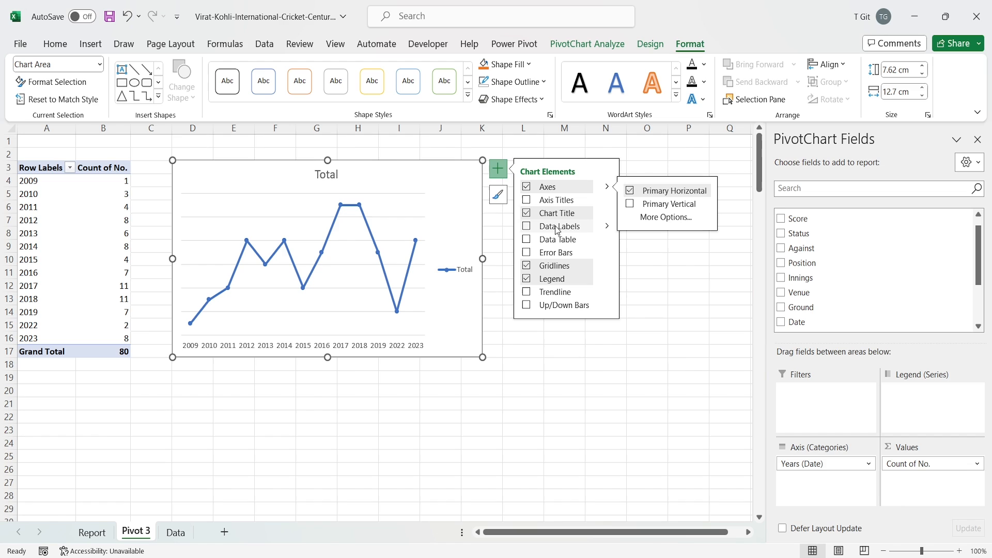
{"action": "left_click", "coordinate": [526, 228]}
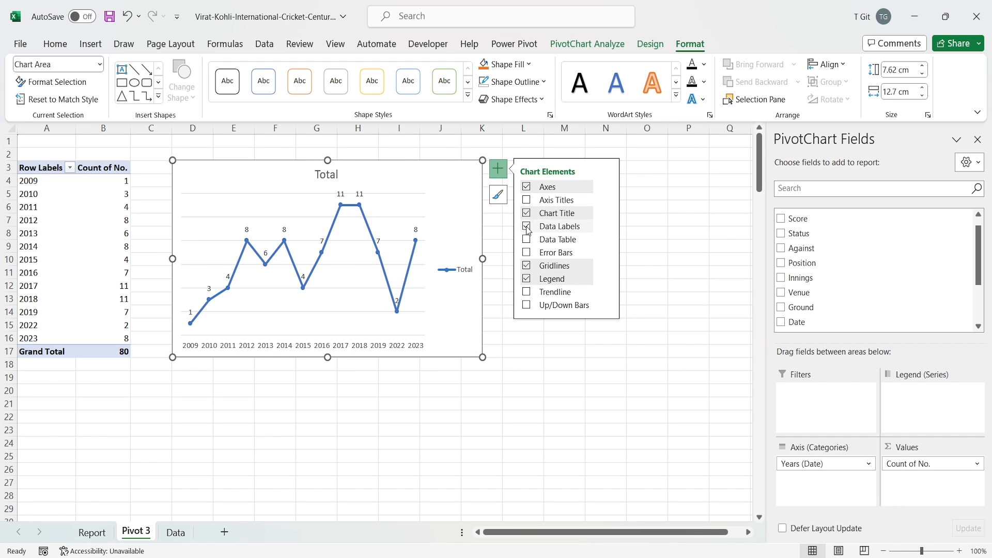
{"action": "left_click", "coordinate": [527, 266]}
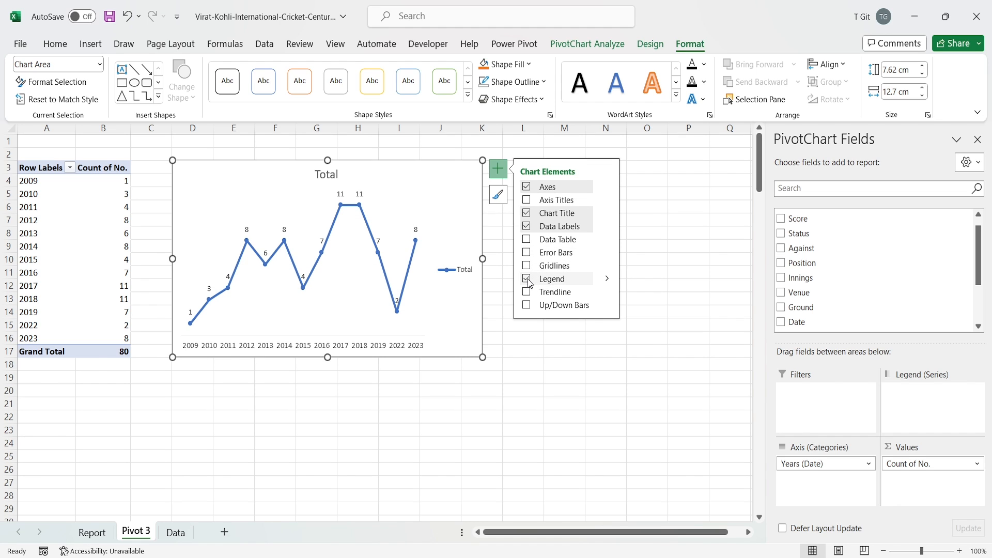
{"action": "left_click", "coordinate": [528, 280]}
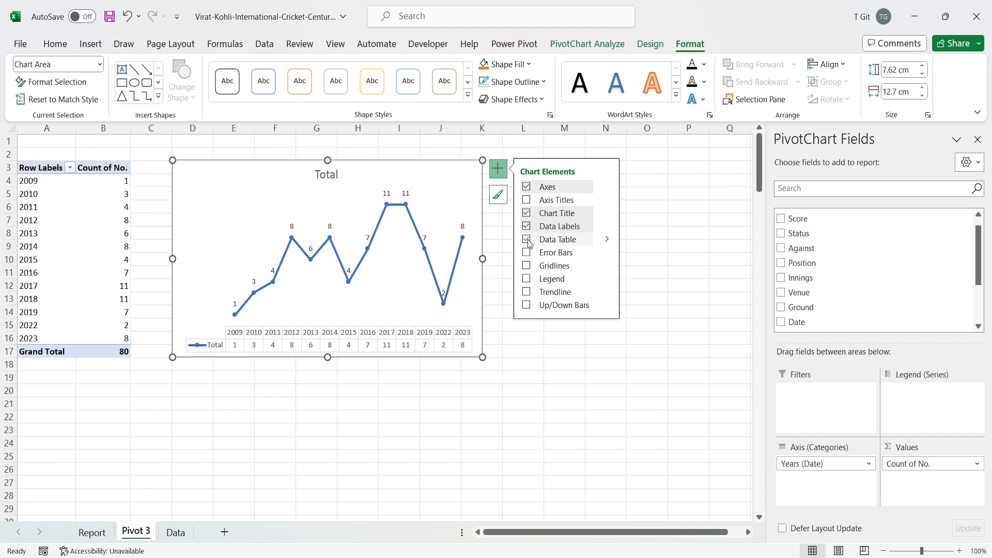
{"action": "left_click", "coordinate": [527, 239]}
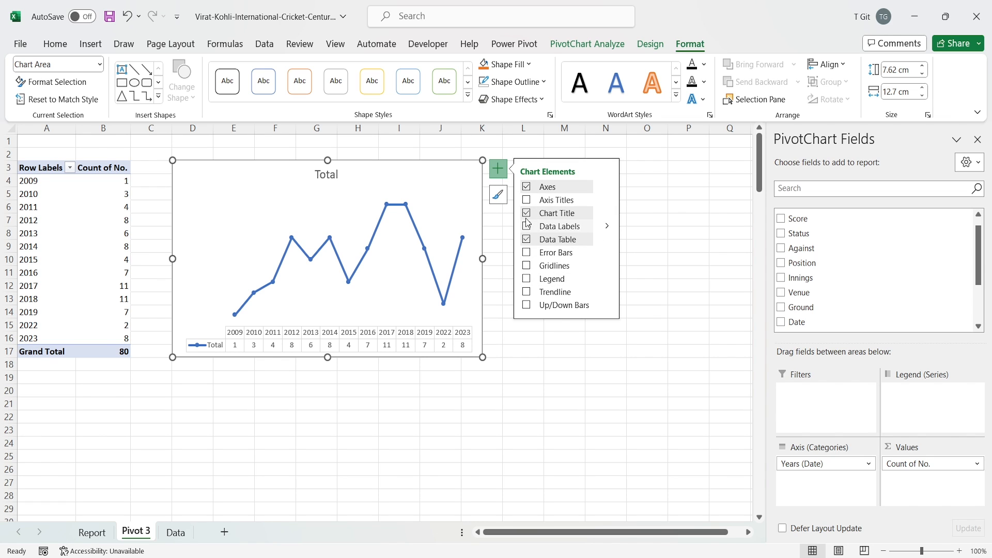
Replace the line chart's title with "Centuries By Year"
{"action": "double_click", "coordinate": [331, 174]}
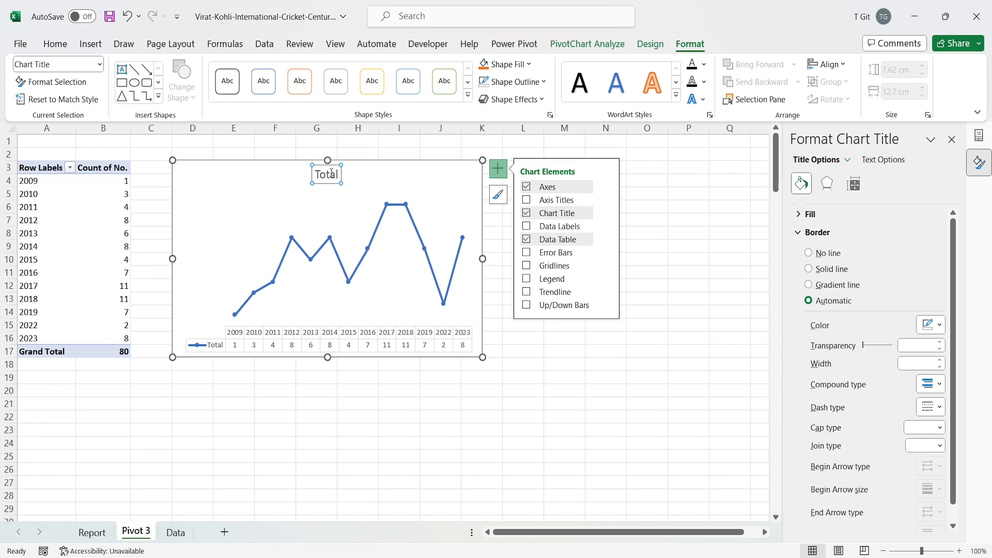
{"action": "double_click", "coordinate": [328, 181]}
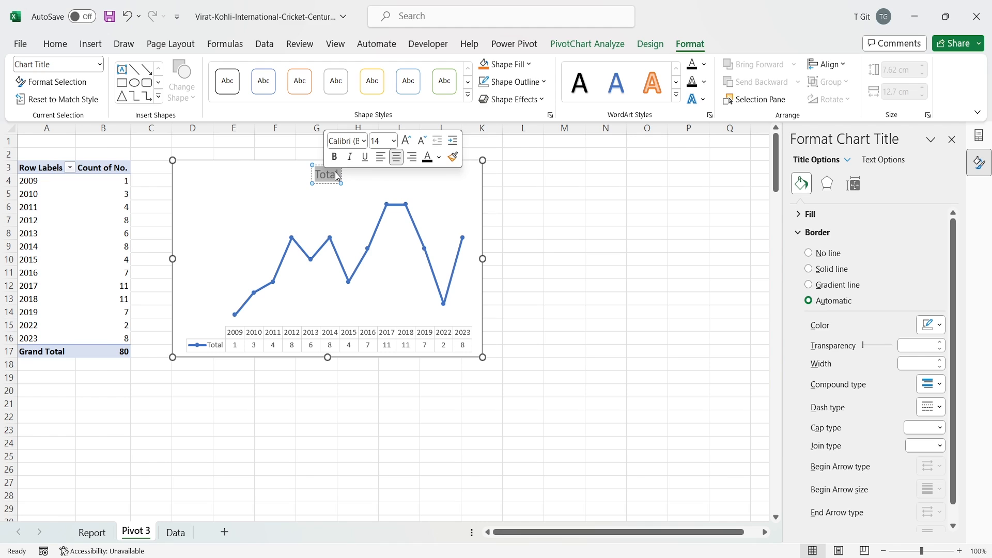
{"action": "type", "text": "Cen"}
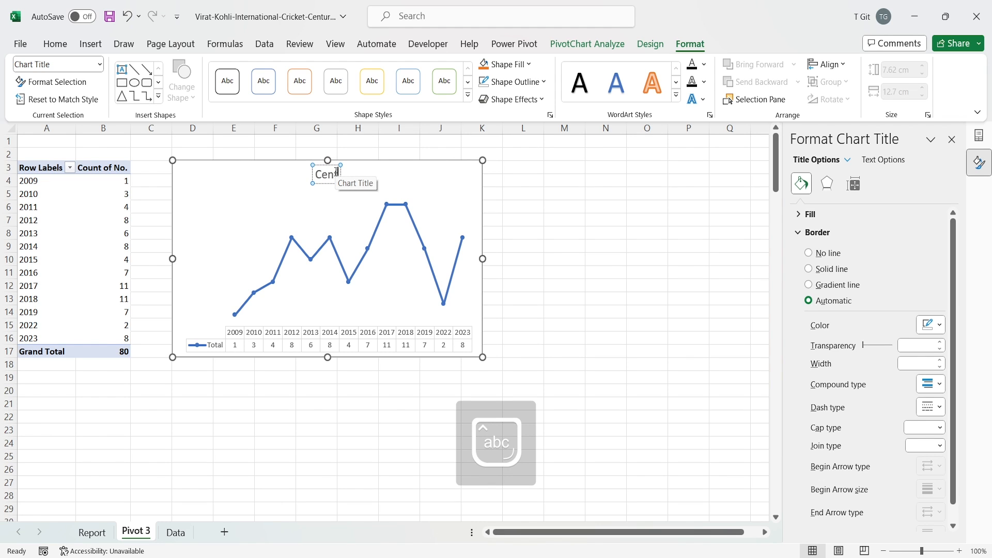
{"action": "type", "text": "turies By Year"}
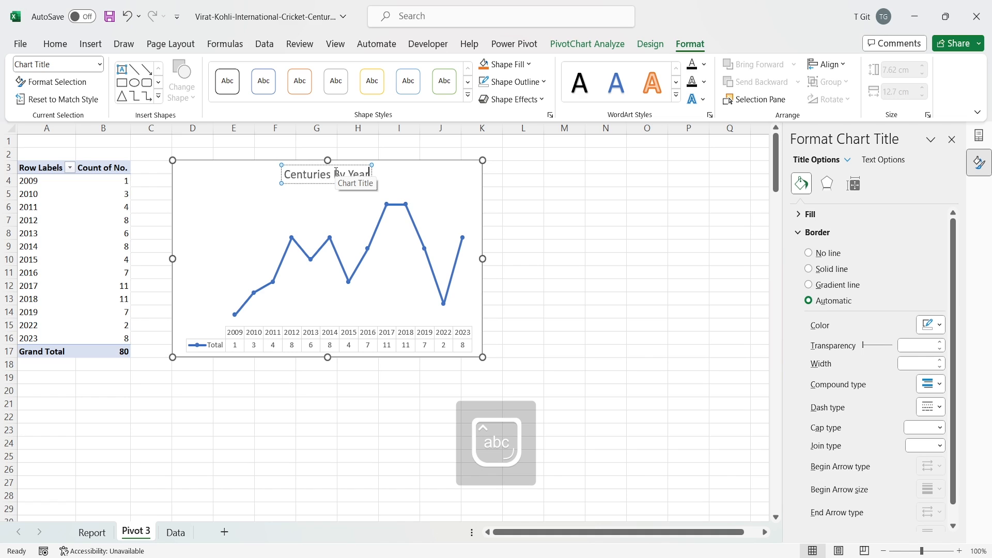
Format the Centuries By Year title as bold, italic and underlined at font size 16
{"action": "triple_click", "coordinate": [318, 177]}
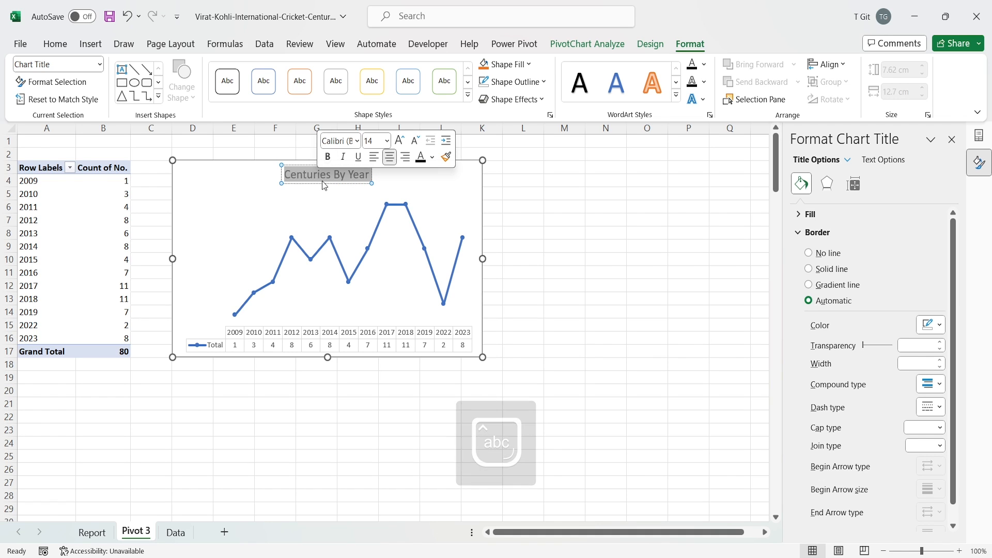
{"action": "left_click", "coordinate": [327, 156]}
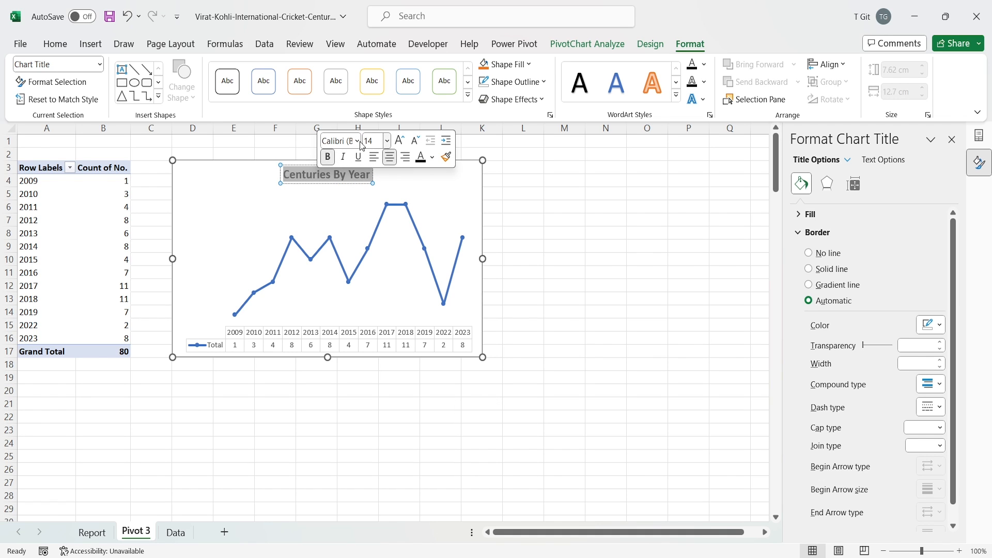
{"action": "left_click", "coordinate": [343, 157]}
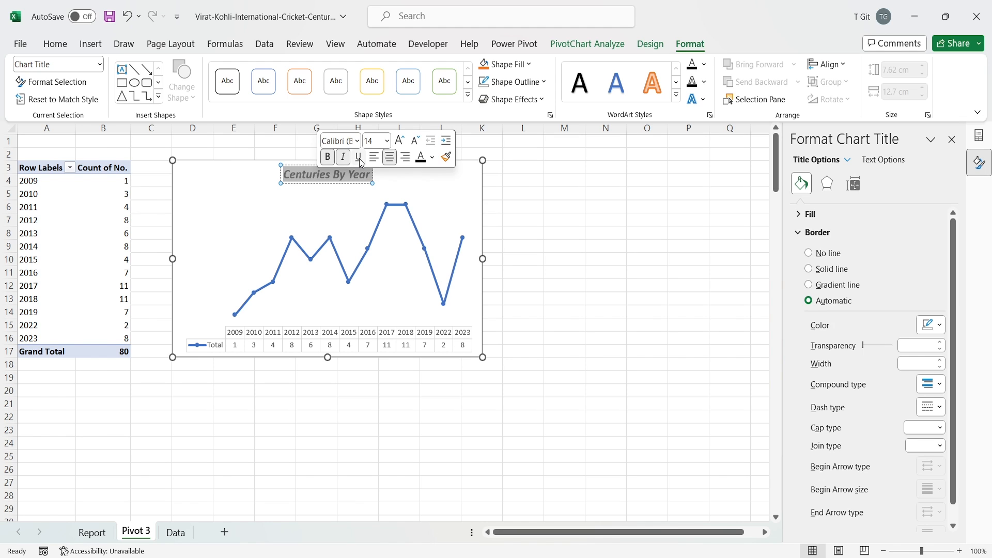
{"action": "left_click", "coordinate": [360, 158]}
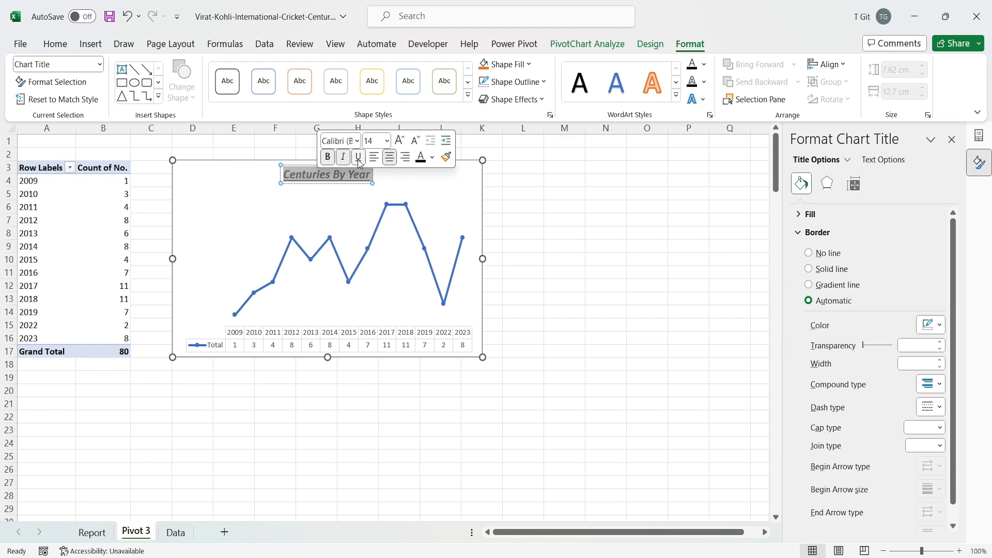
{"action": "left_click", "coordinate": [388, 146]}
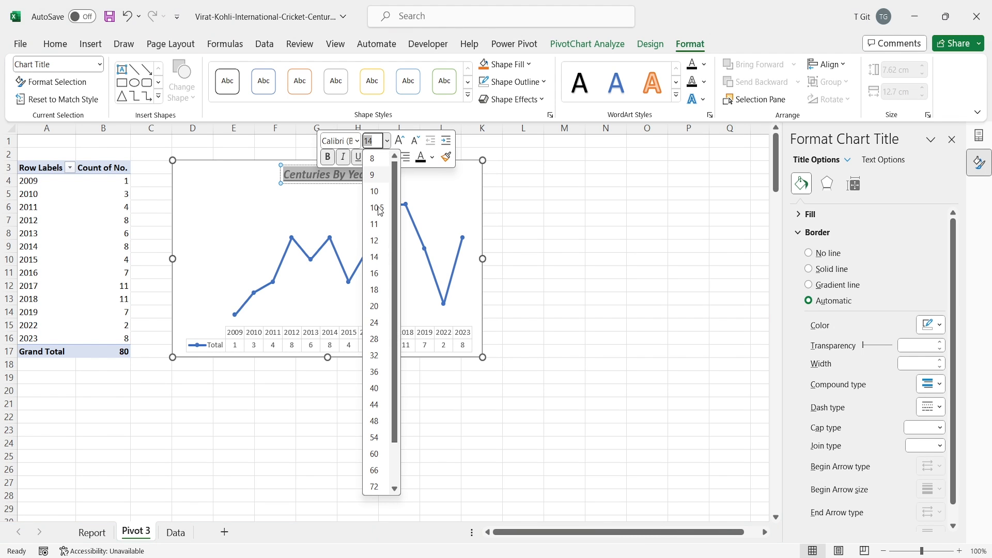
{"action": "left_click", "coordinate": [377, 274]}
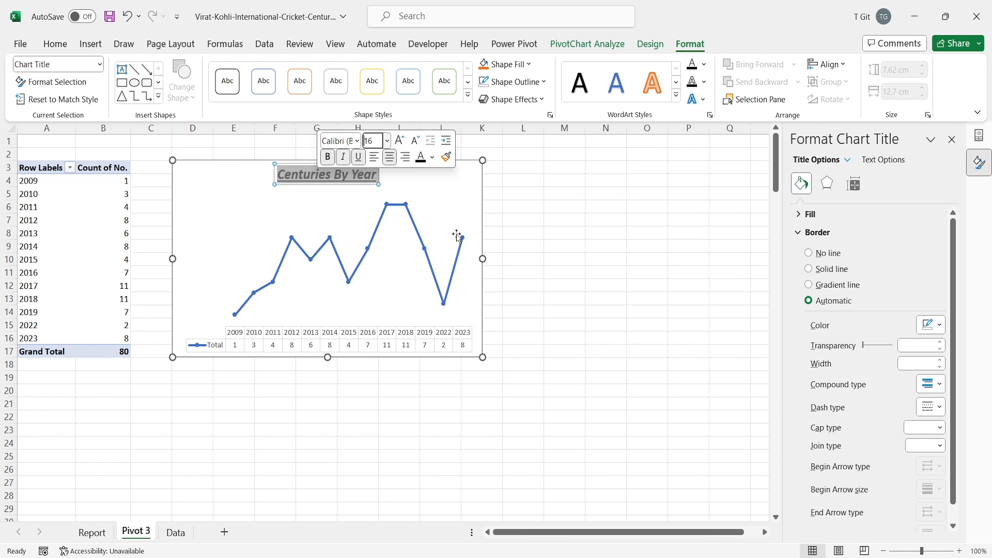
{"action": "left_click", "coordinate": [515, 221]}
Move the Centuries By Year title to the chart's upper-left corner and set its font color to black
{"action": "left_click_drag", "start_coordinate": [338, 177], "coordinate": [248, 181]}
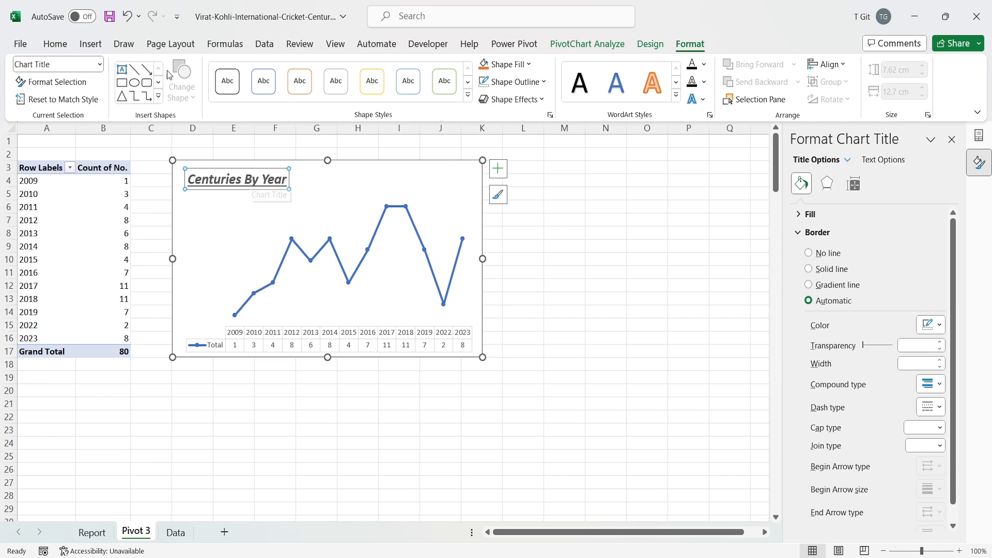
{"action": "left_click", "coordinate": [55, 43]}
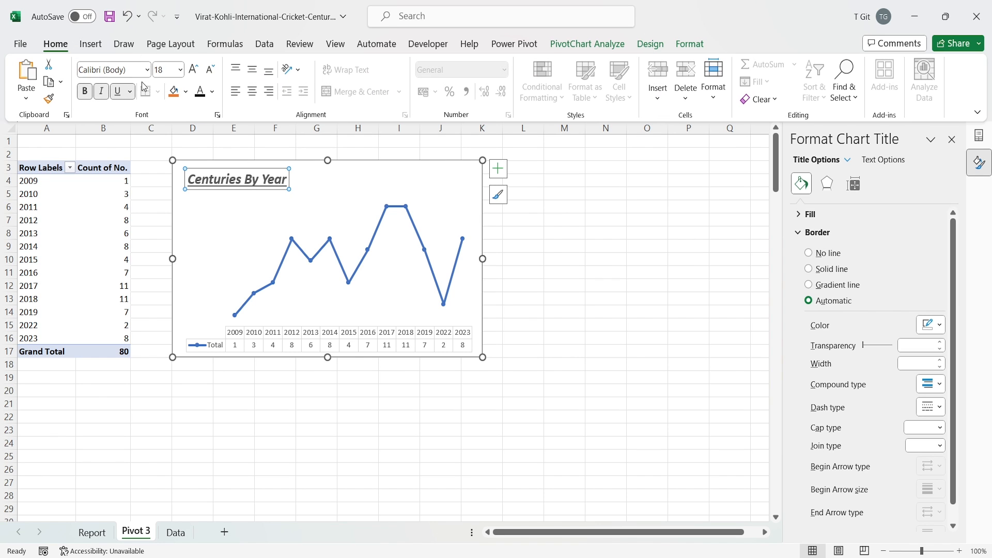
{"action": "left_click", "coordinate": [200, 92]}
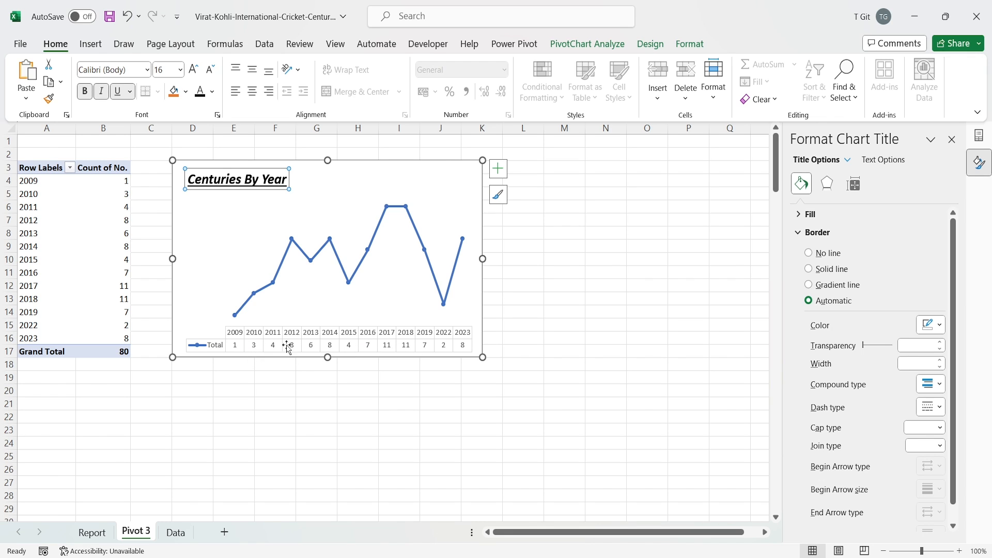
Make the text of the chart's data table bold
{"action": "left_click", "coordinate": [237, 338]}
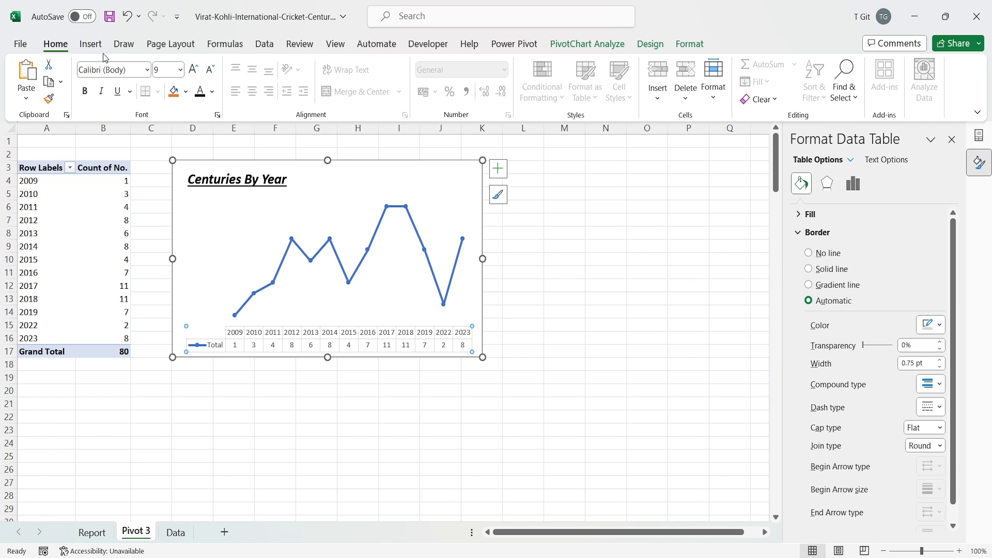
{"action": "left_click", "coordinate": [86, 97]}
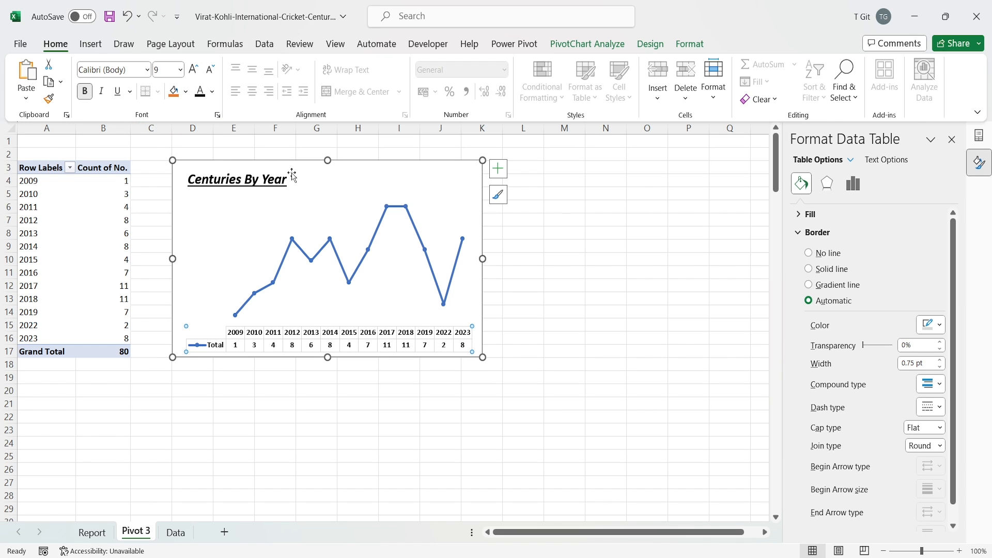
{"action": "left_click", "coordinate": [511, 269]}
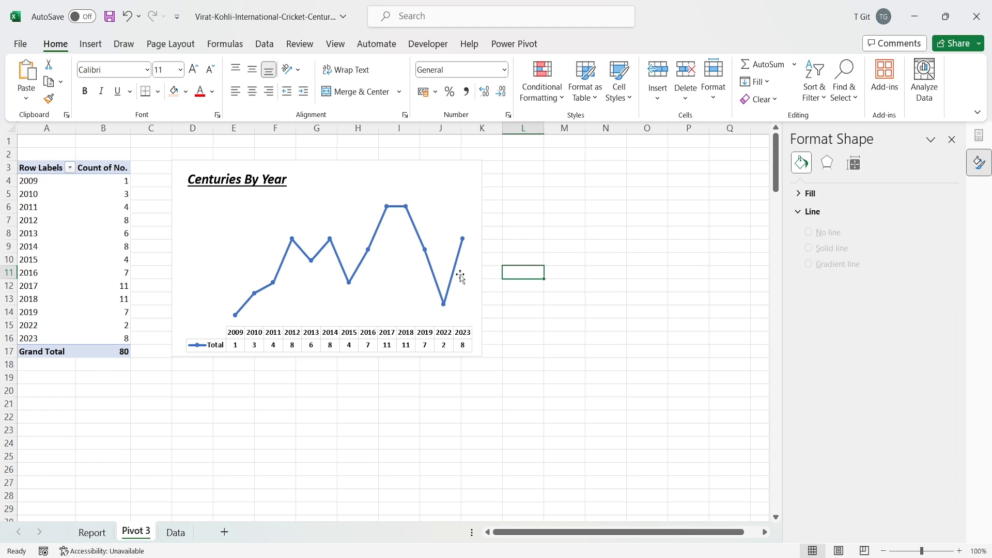
Widen the Centuries By Year chart slightly on its right side and lower its top edge a little
{"action": "left_click", "coordinate": [467, 202]}
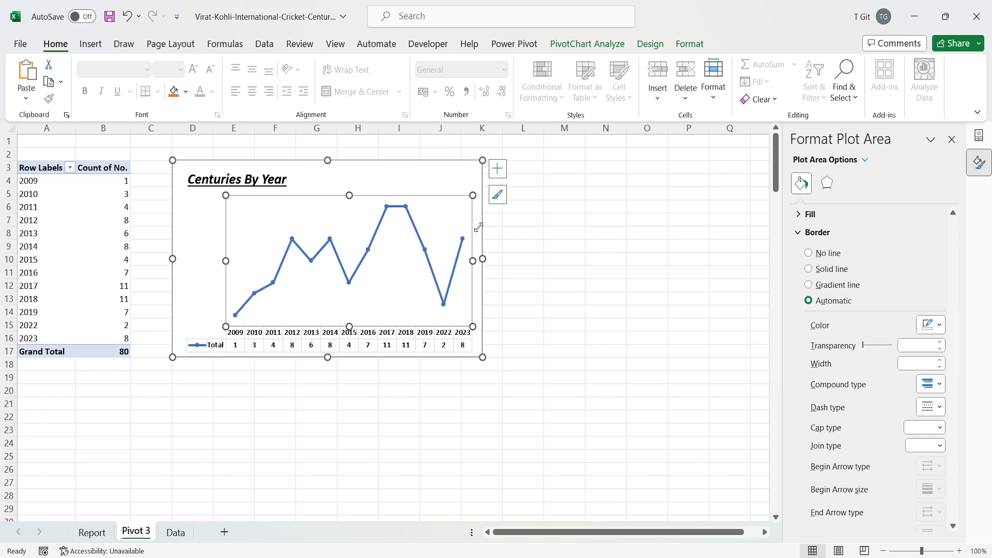
{"action": "left_click_drag", "start_coordinate": [482, 259], "coordinate": [504, 261]}
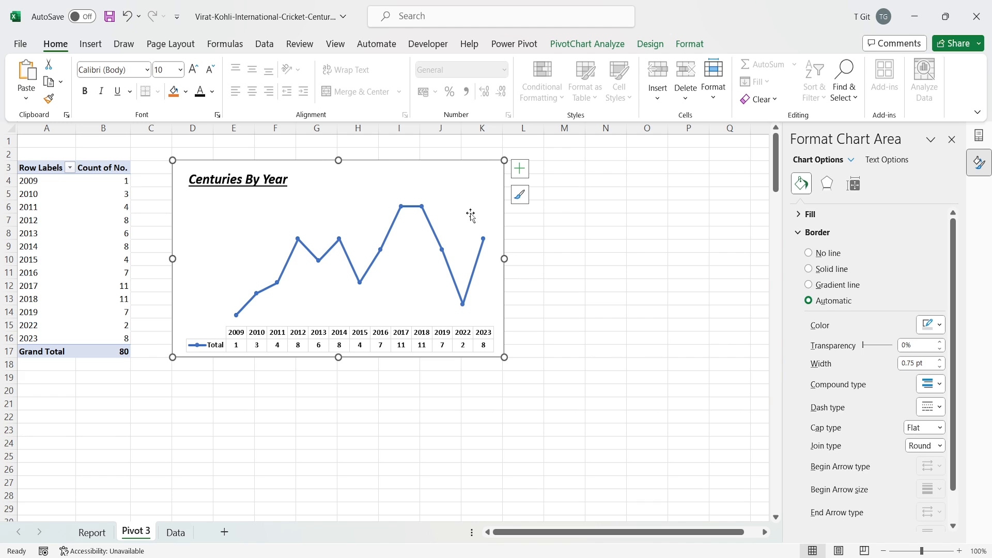
{"action": "left_click_drag", "start_coordinate": [339, 161], "coordinate": [339, 168]}
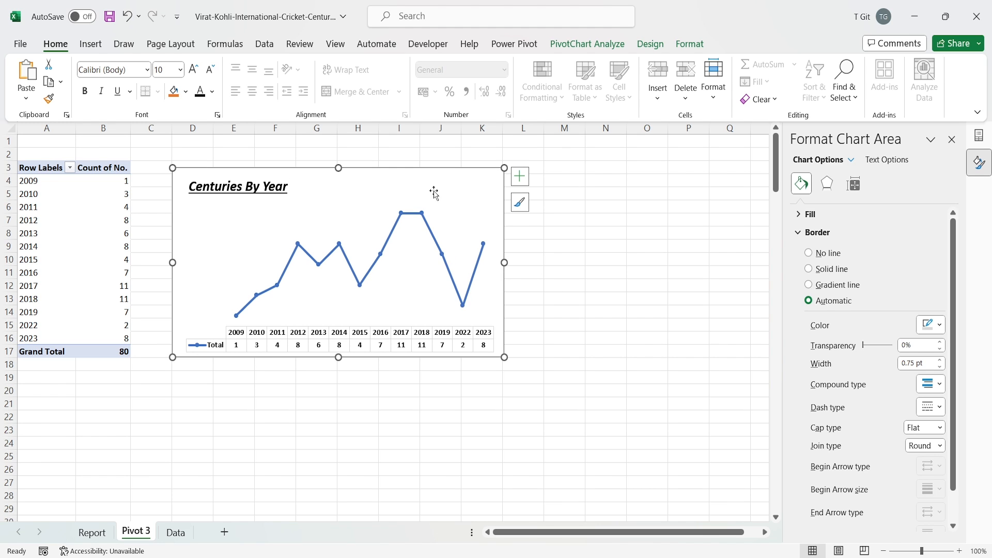
{"action": "left_click", "coordinate": [589, 197]}
Give the chart area of the Centuries By Year chart a solid line border
{"action": "left_click", "coordinate": [424, 181]}
{"action": "right_click", "coordinate": [433, 181]}
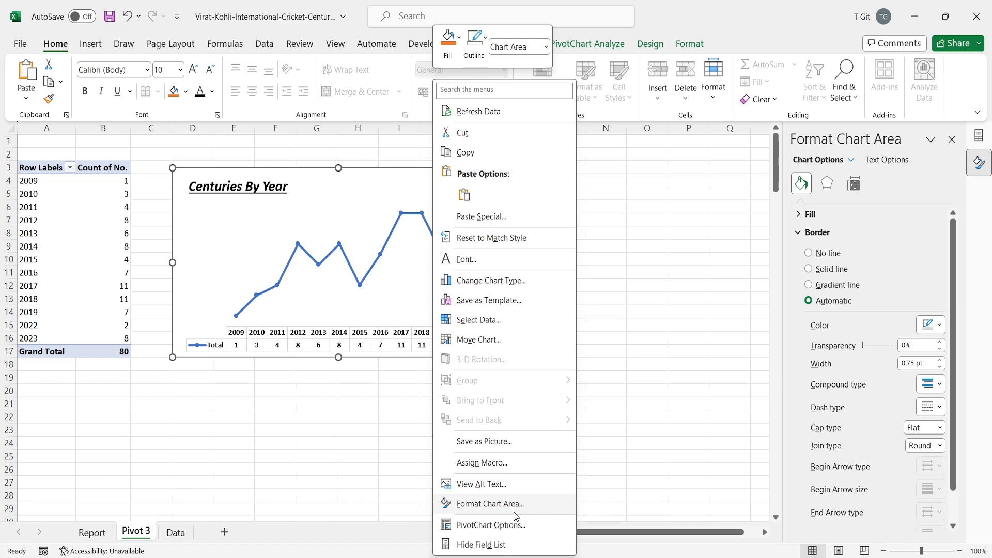
{"action": "left_click", "coordinate": [514, 510]}
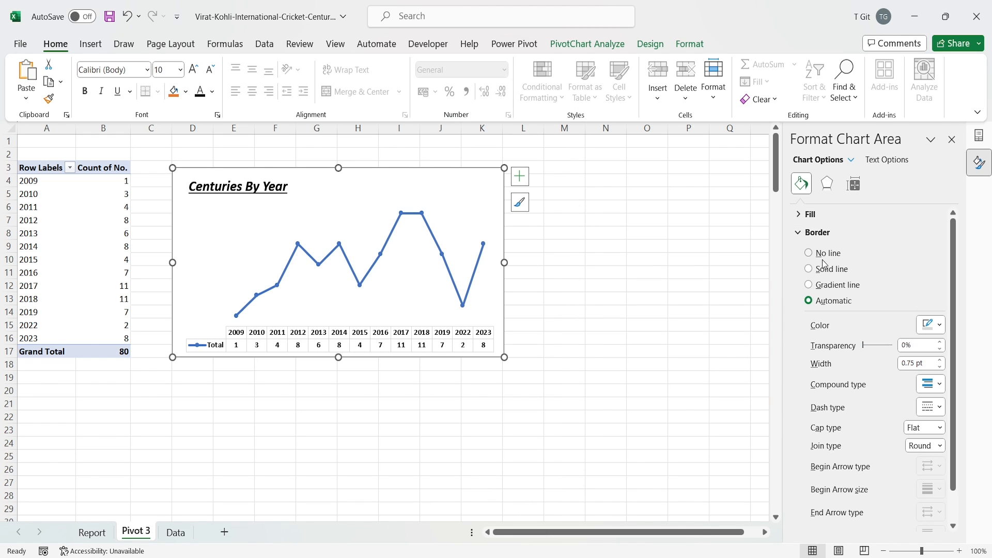
{"action": "left_click", "coordinate": [814, 273]}
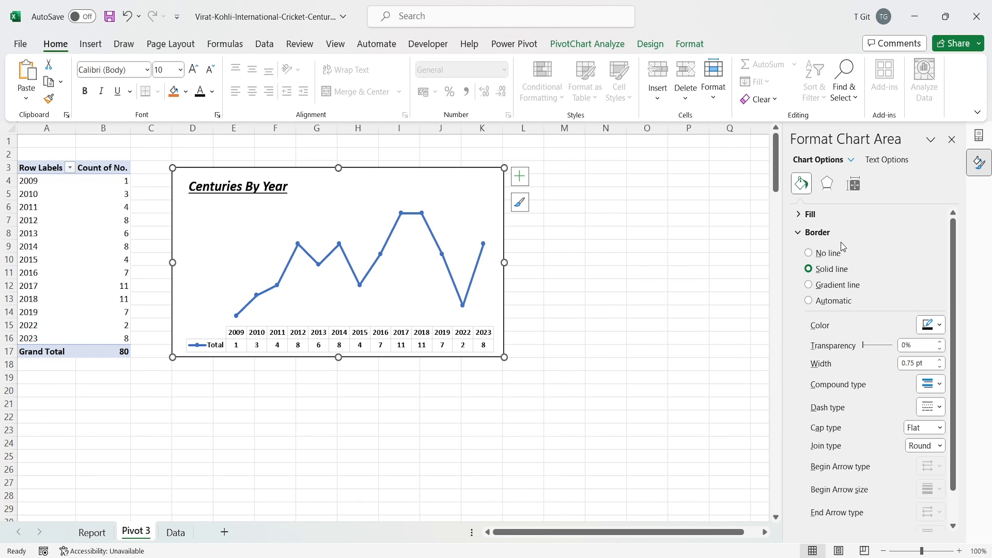
Apply the first outer shadow preset to the Centuries By Year chart area
{"action": "left_click", "coordinate": [827, 187]}
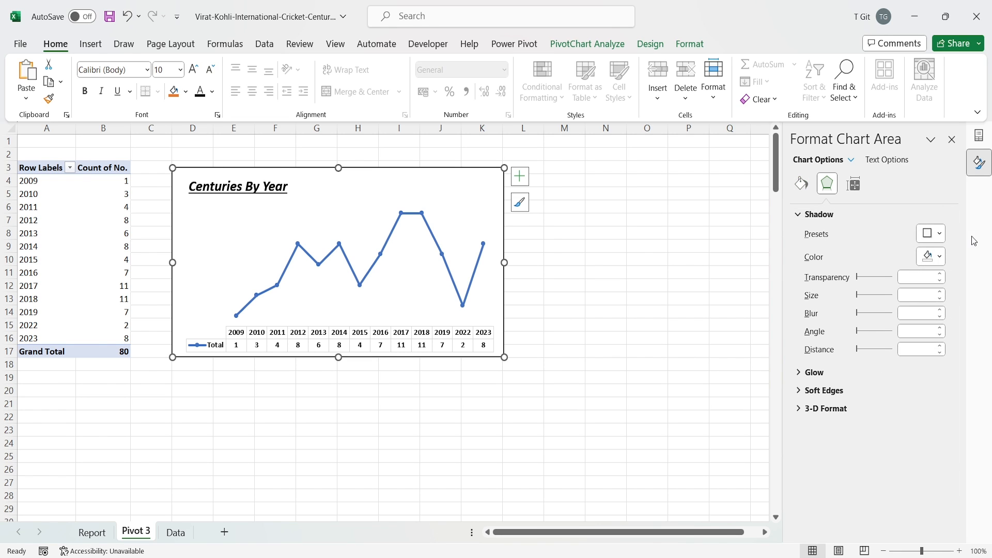
{"action": "left_click", "coordinate": [930, 233]}
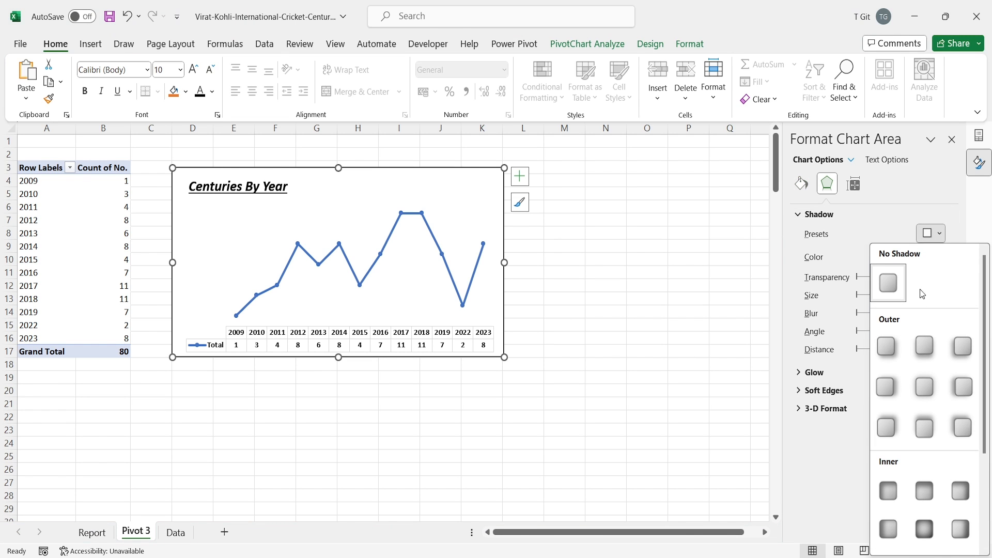
{"action": "left_click", "coordinate": [896, 356]}
{"action": "left_click", "coordinate": [554, 285]}
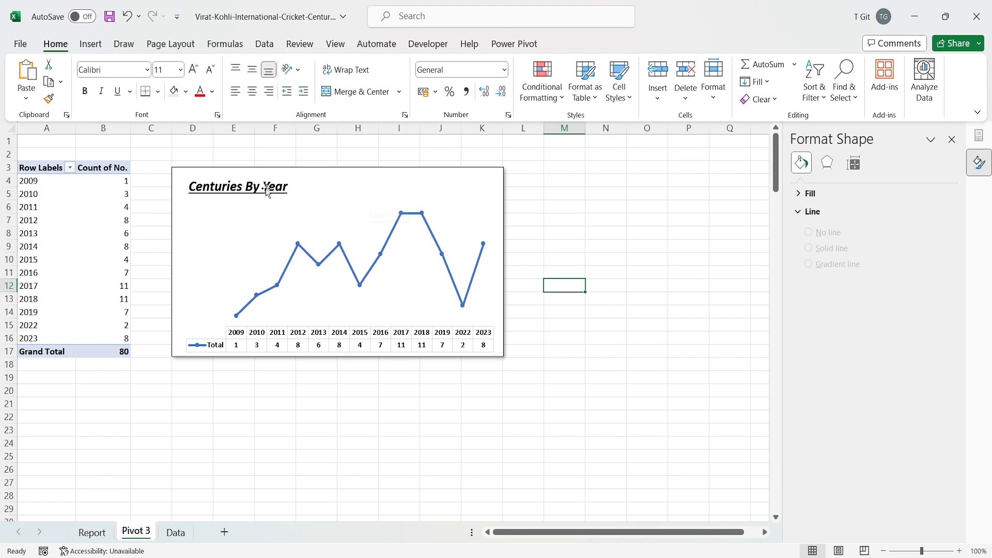
Shift the Centuries By Year title slightly to the right within the chart
{"action": "left_click_drag", "start_coordinate": [266, 187], "coordinate": [294, 187]}
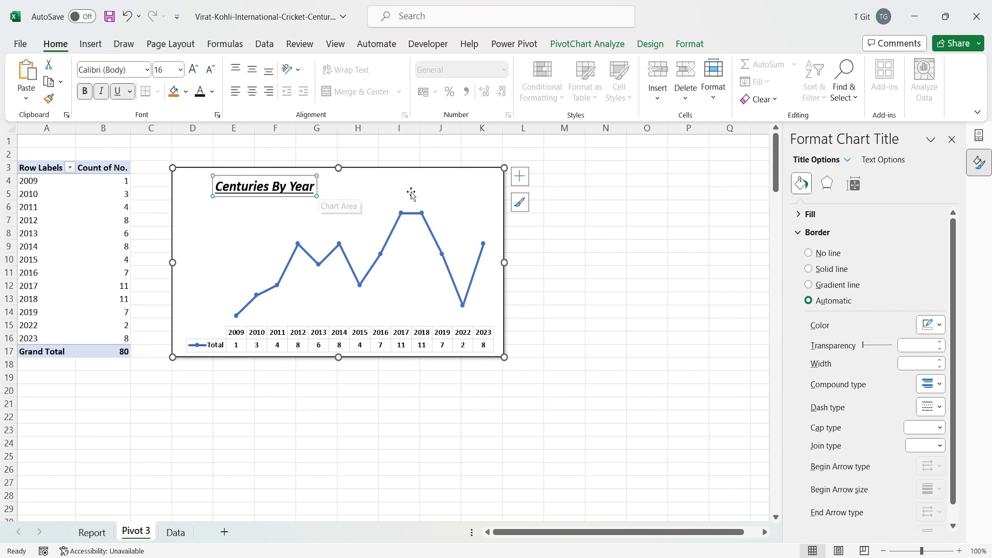
{"action": "left_click", "coordinate": [640, 258]}
Copy the Centuries By Year chart from the Pivot 3 sheet and paste it beside the Status chart on the Report sheet
{"action": "left_click", "coordinate": [411, 187]}
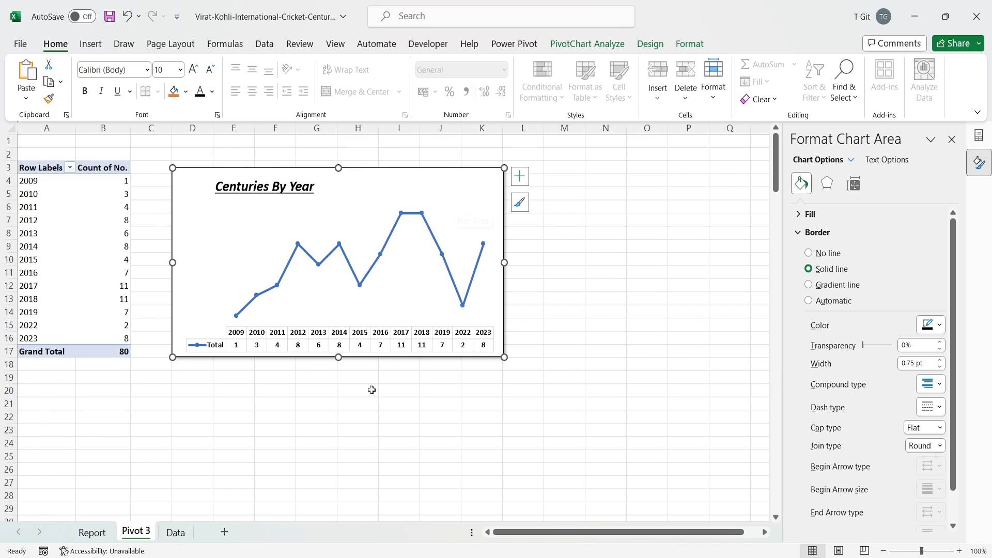
{"action": "left_click", "coordinate": [92, 532]}
{"action": "left_click", "coordinate": [693, 263]}
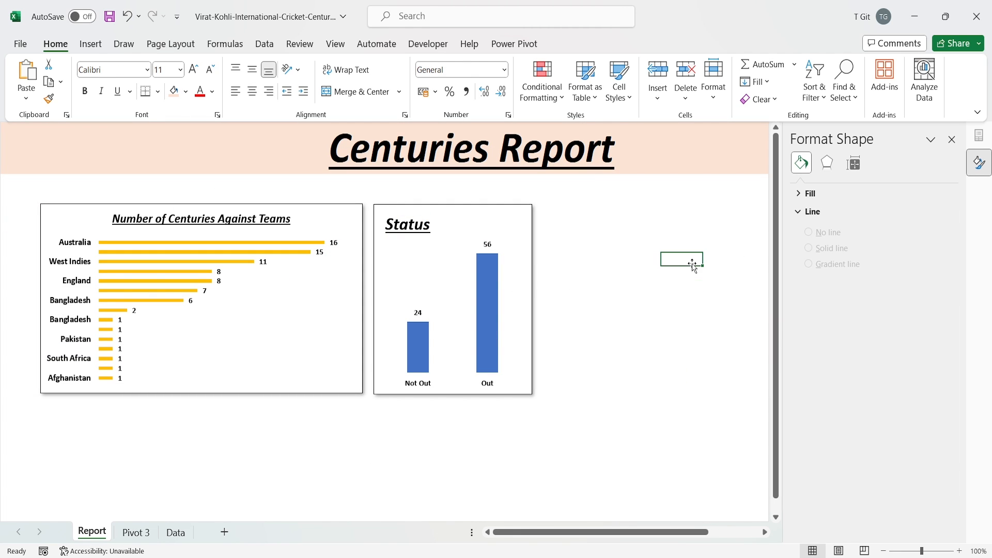
{"action": "left_click", "coordinate": [952, 140]}
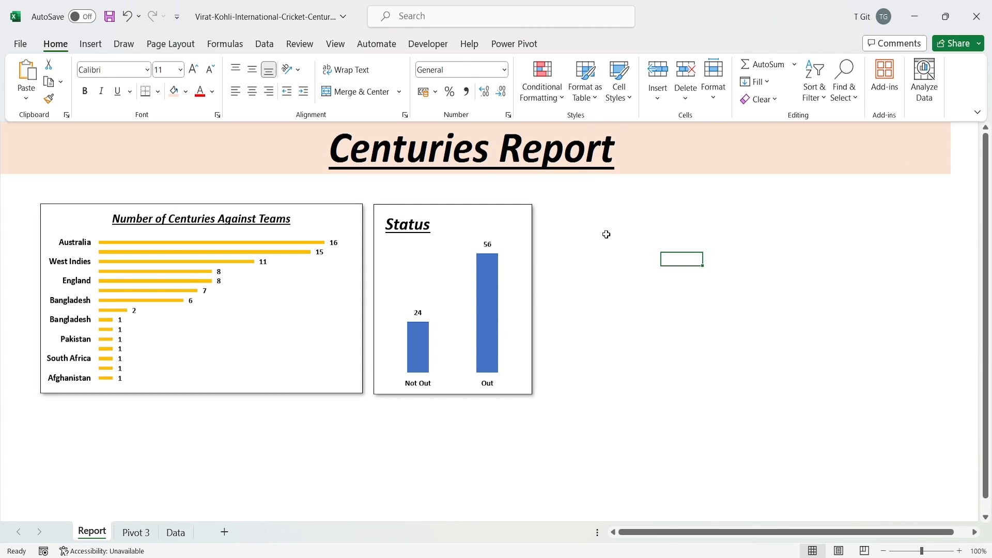
{"action": "left_click", "coordinate": [562, 210]}
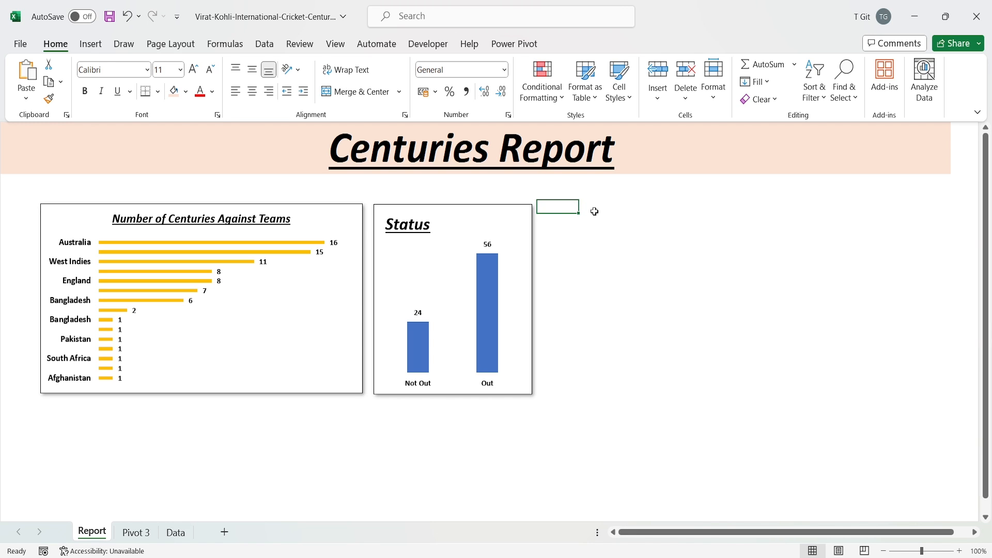
{"action": "key", "text": "ctrl+v"}
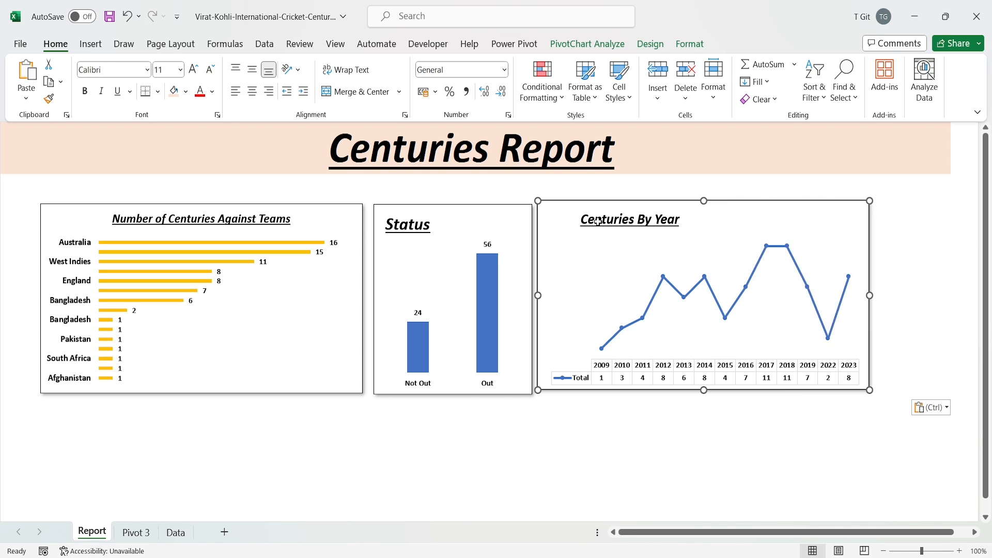
{"action": "left_click", "coordinate": [978, 143]}
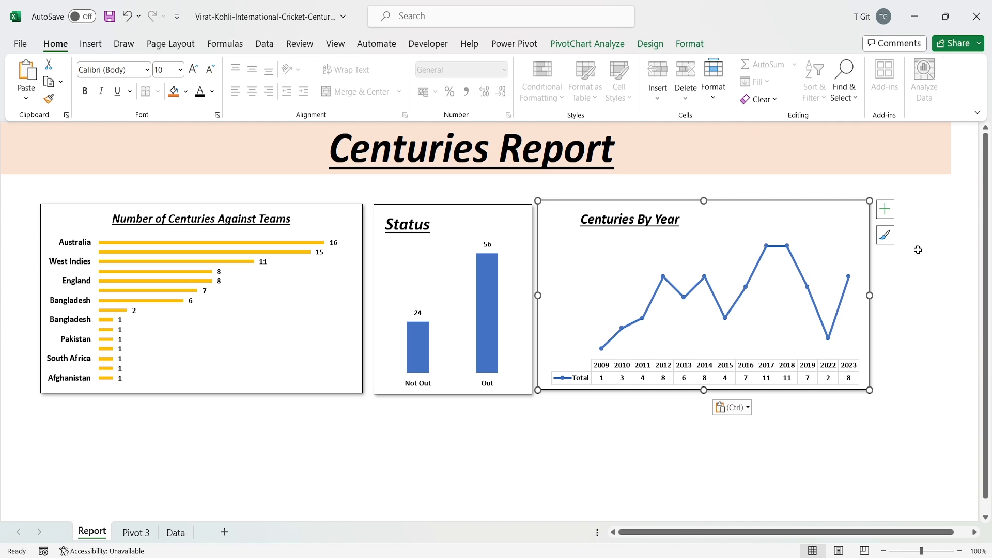
{"action": "left_click", "coordinate": [902, 297]}
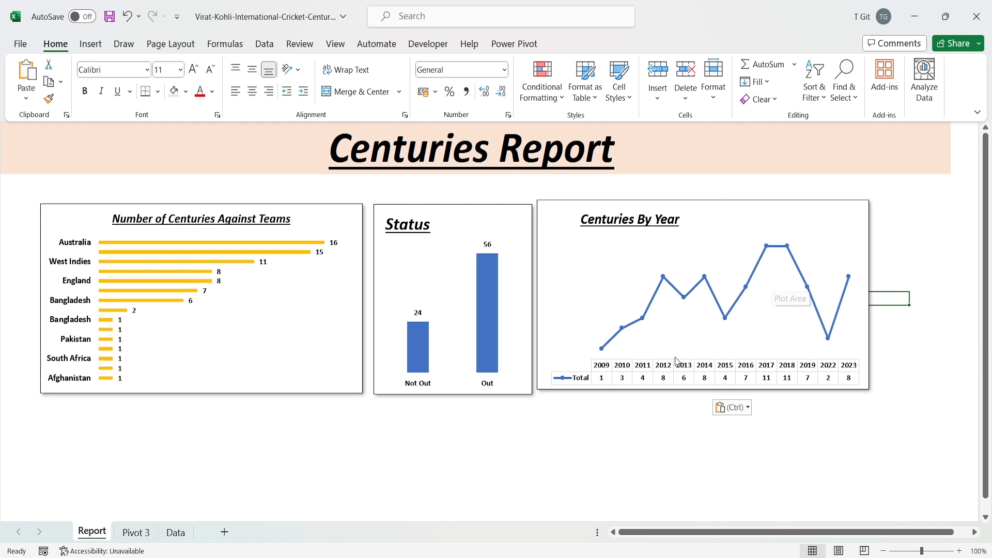
Align the chart heights by lowering the Centuries By Year chart's bottom edge and raising the top edges of the Status and teams charts slightly
{"action": "left_click", "coordinate": [707, 227]}
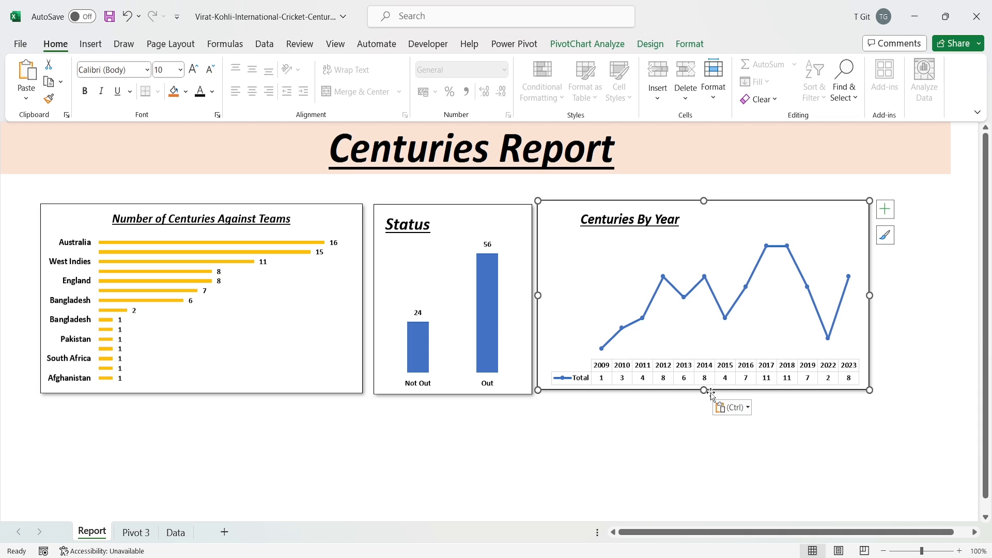
{"action": "left_click_drag", "start_coordinate": [705, 390], "coordinate": [704, 395]}
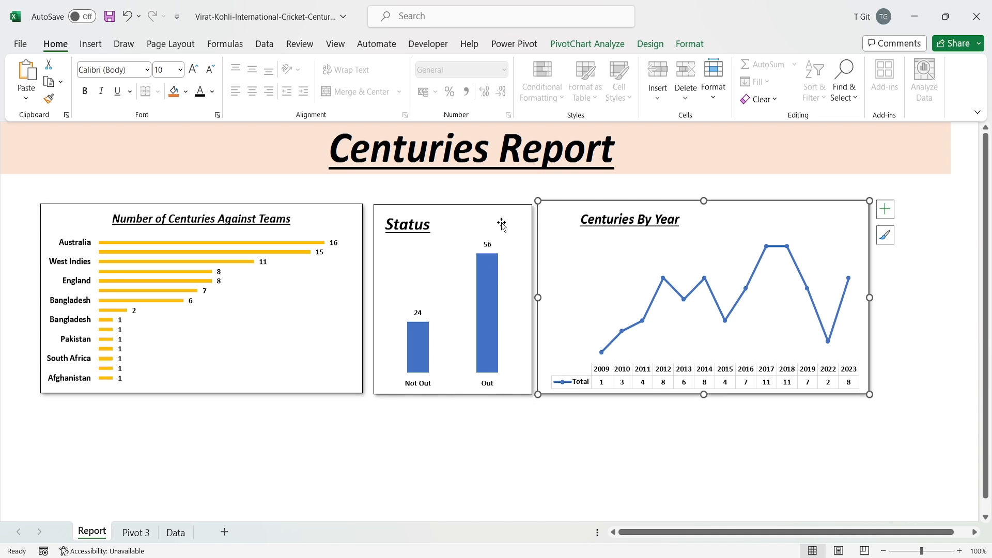
{"action": "left_click", "coordinate": [480, 216]}
{"action": "left_click_drag", "start_coordinate": [454, 205], "coordinate": [455, 200]}
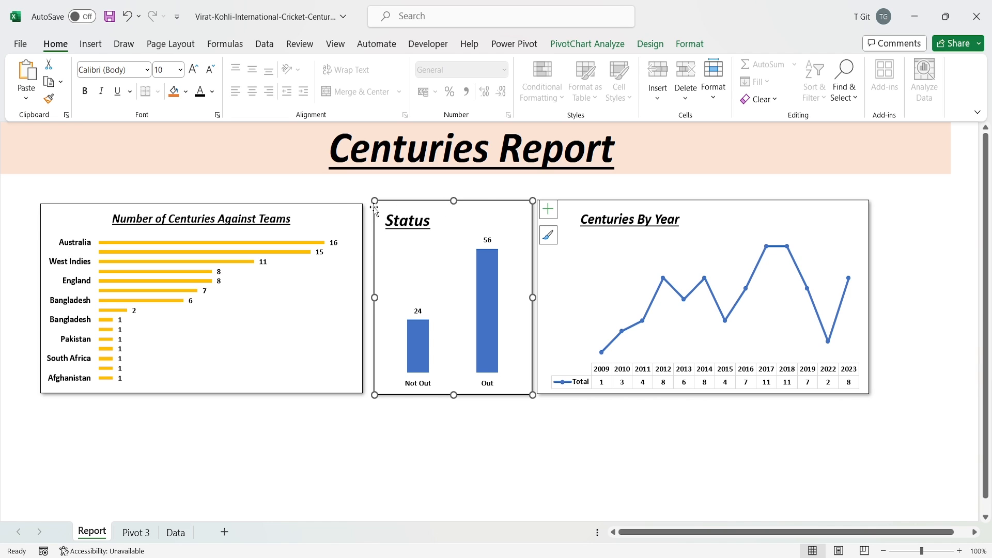
{"action": "left_click", "coordinate": [324, 211]}
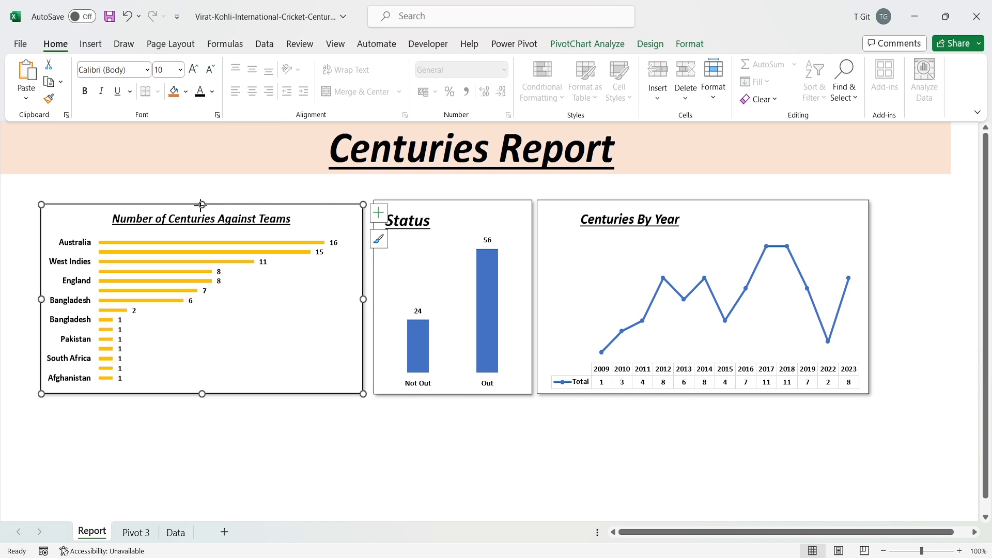
{"action": "left_click_drag", "start_coordinate": [202, 205], "coordinate": [201, 199]}
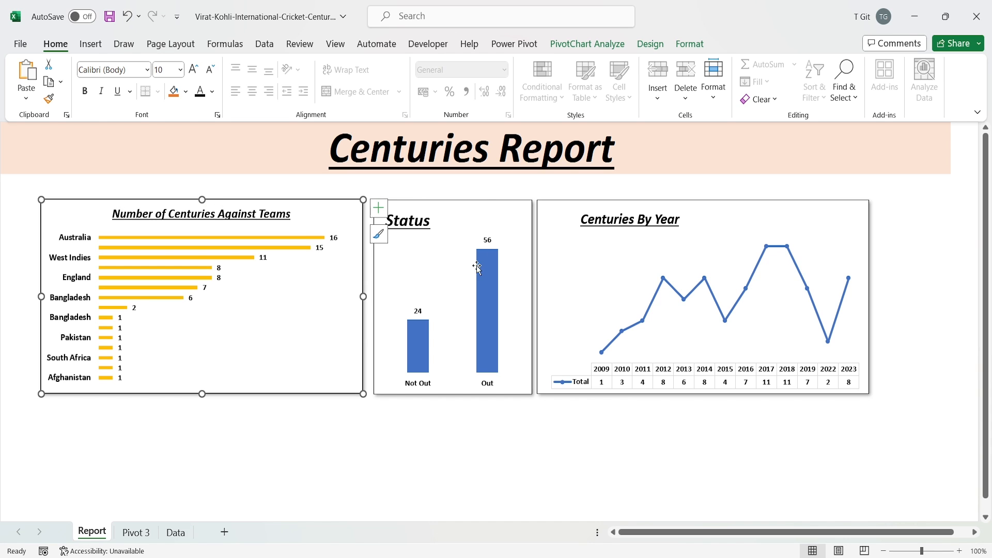
{"action": "left_click", "coordinate": [482, 192]}
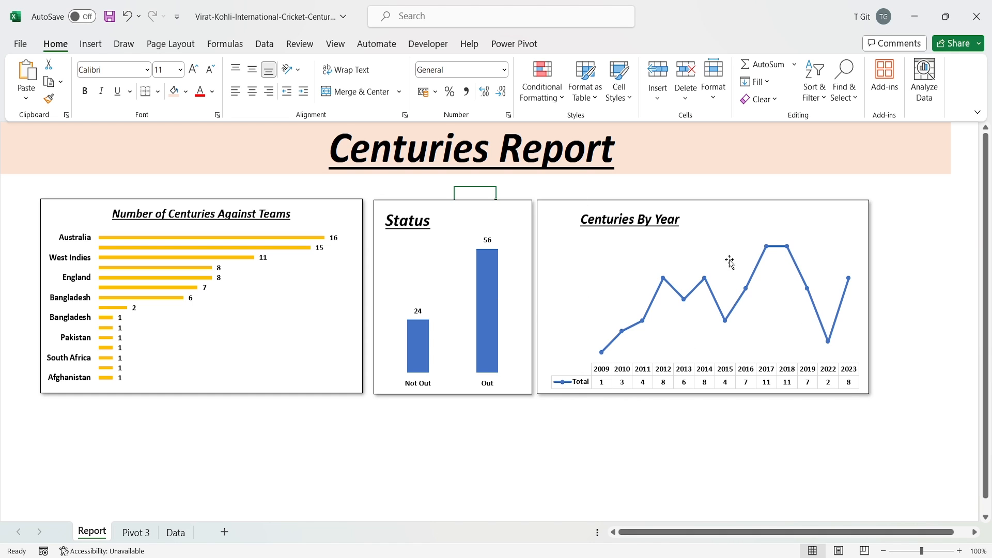
Apply the orange monochromatic colour palette to the Centuries By Year chart on the Report sheet
{"action": "left_click", "coordinate": [731, 212]}
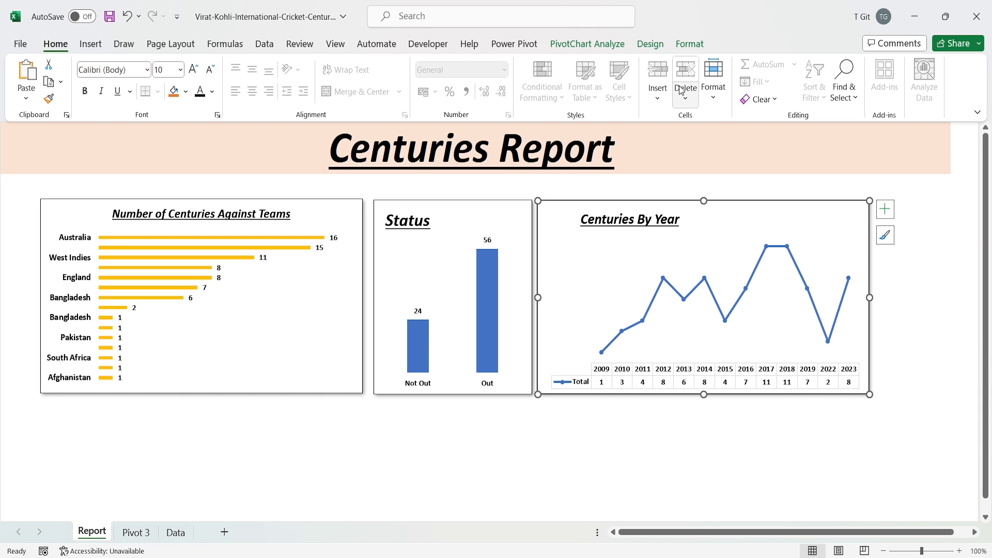
{"action": "left_click", "coordinate": [650, 44]}
{"action": "left_click", "coordinate": [115, 98]}
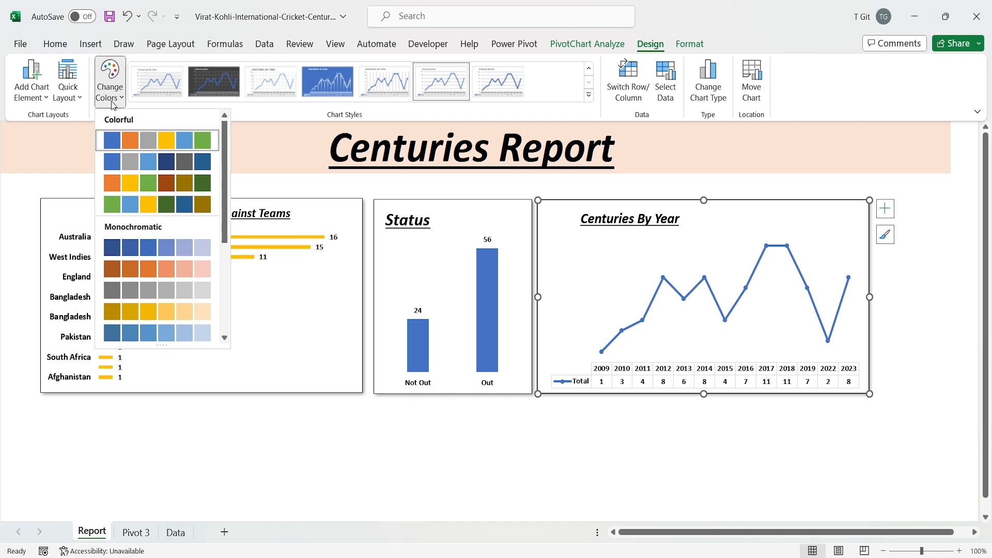
{"action": "left_click", "coordinate": [118, 275]}
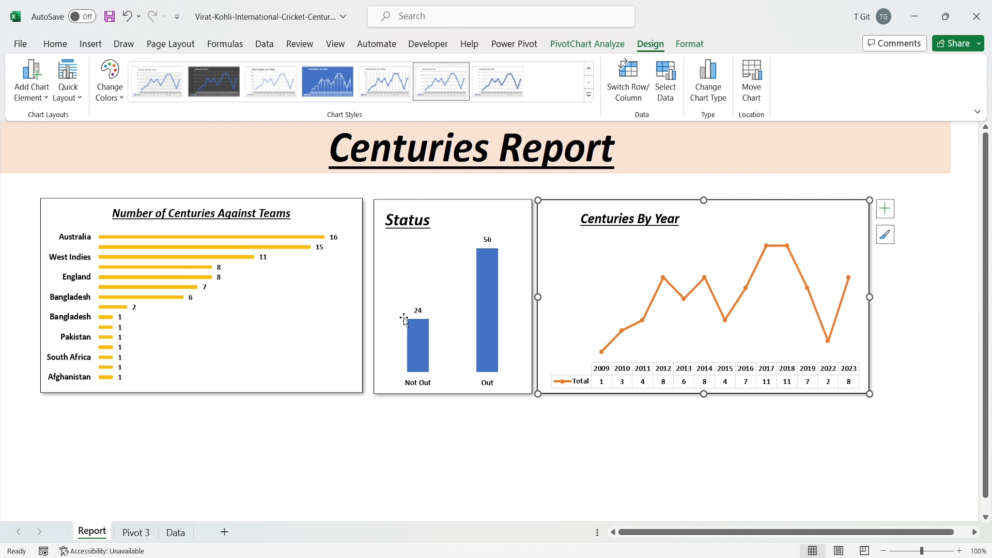
{"action": "left_click", "coordinate": [556, 457]}
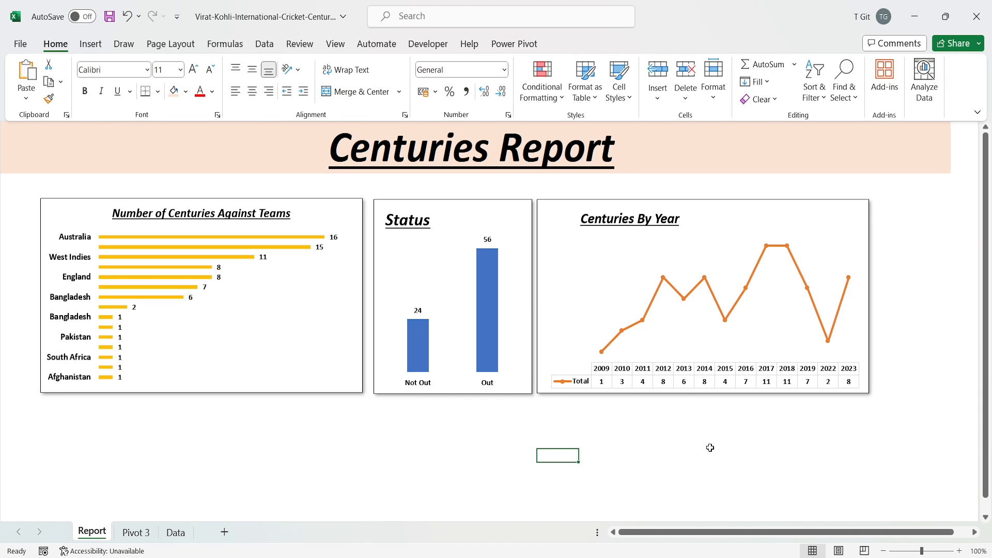
Sort the Total series of the Centuries By Year chart from smallest to largest
{"action": "mouse_move", "coordinate": [805, 291]}
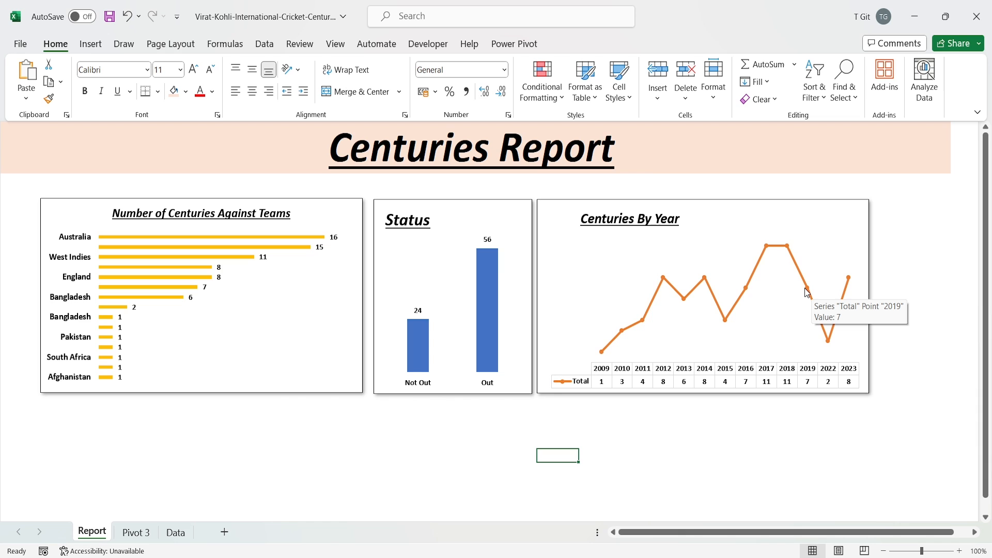
{"action": "right_click", "coordinate": [810, 295]}
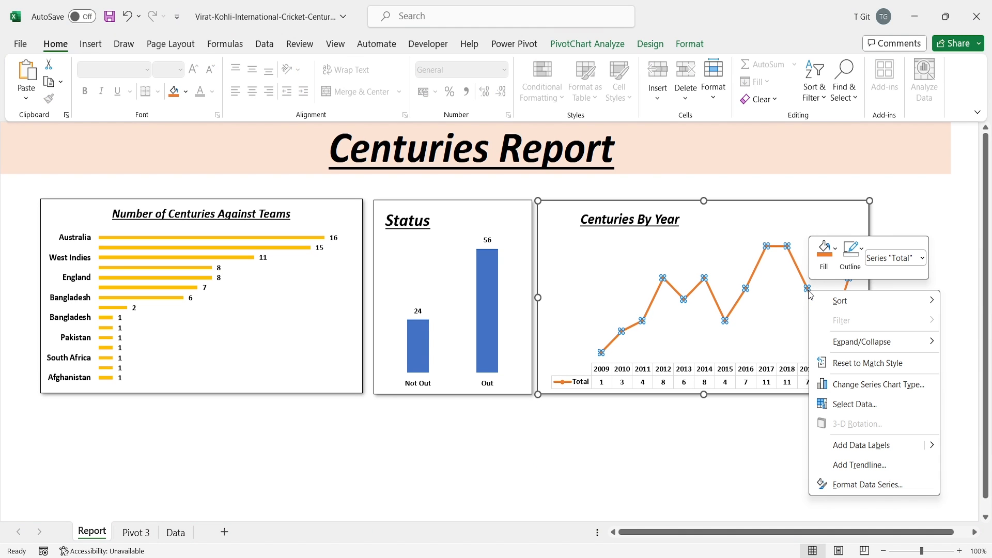
{"action": "mouse_move", "coordinate": [810, 295]}
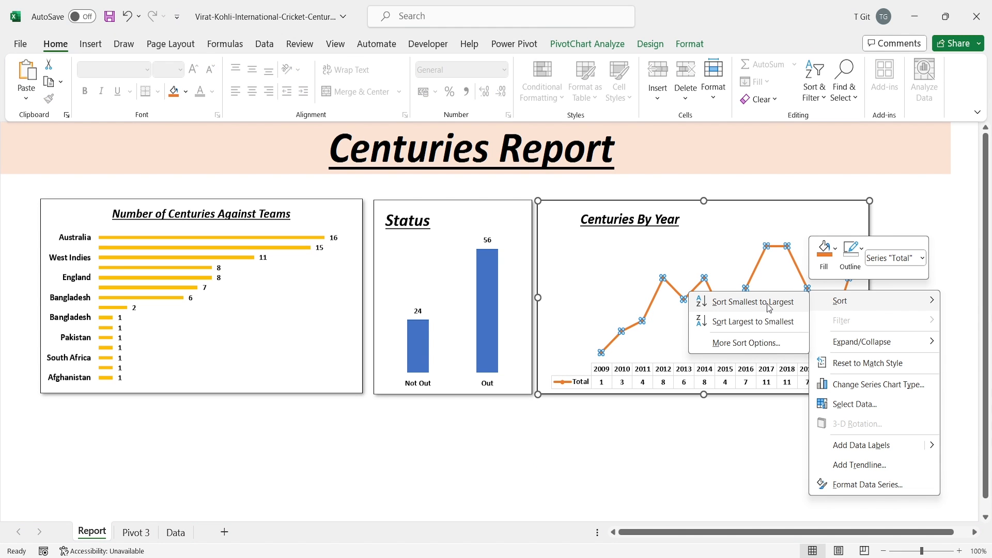
{"action": "left_click", "coordinate": [744, 302]}
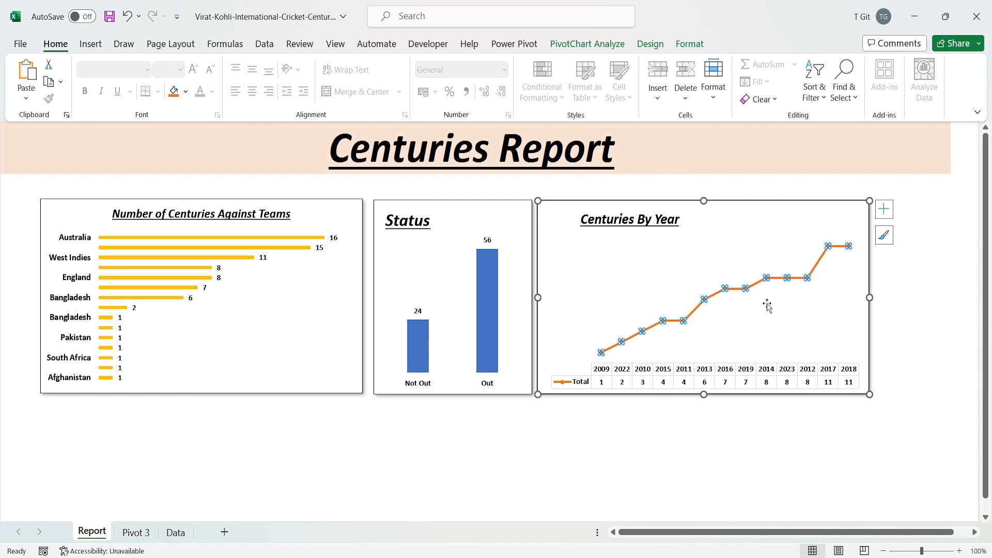
{"action": "left_click", "coordinate": [911, 346]}
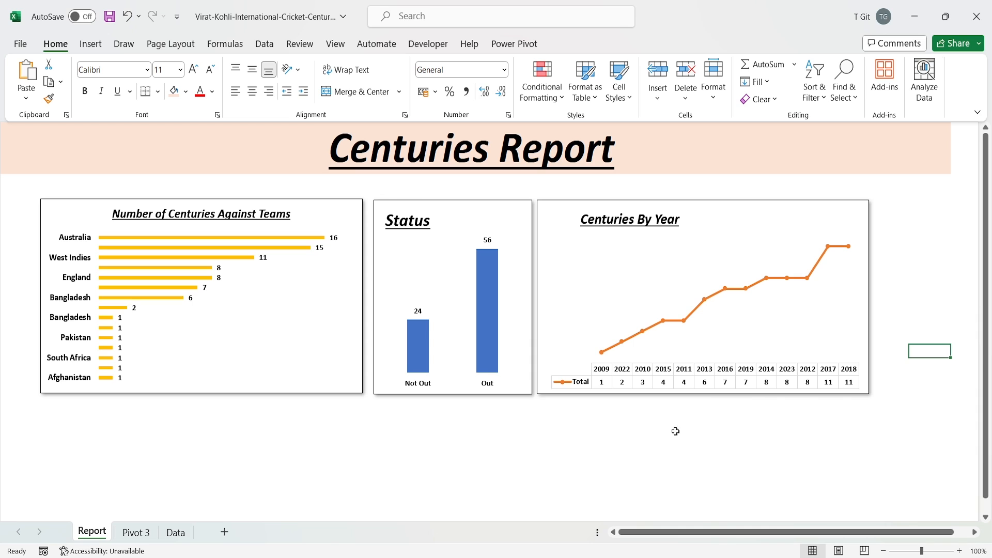
Shift the Status chart slightly to the left to even out the gaps between the three charts
{"action": "left_click", "coordinate": [474, 213]}
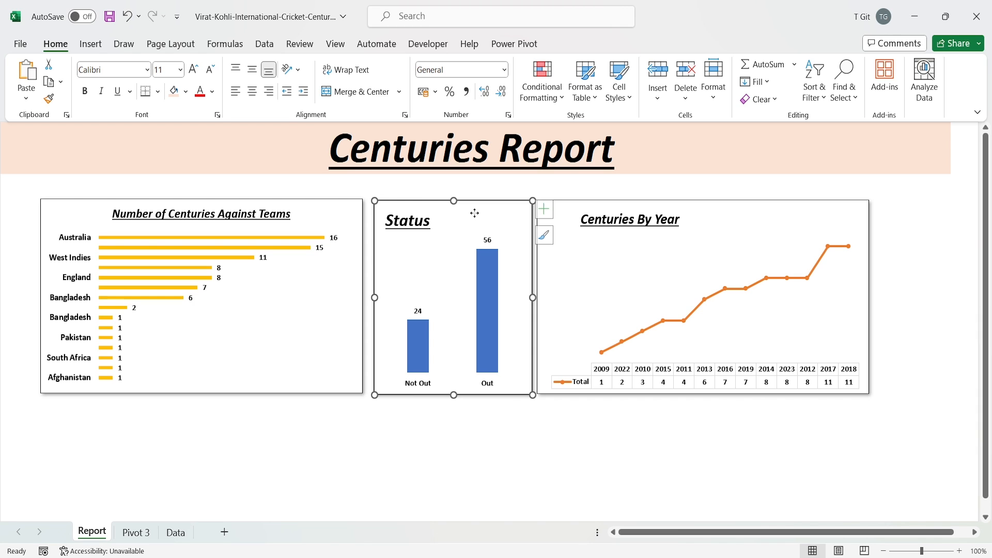
{"action": "left_click_drag", "start_coordinate": [474, 213], "coordinate": [472, 212]}
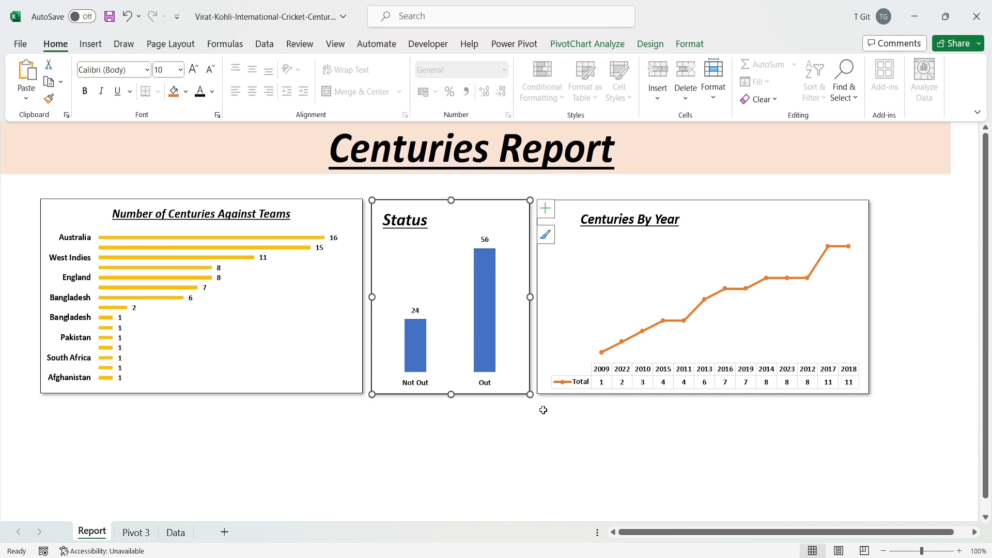
{"action": "left_click", "coordinate": [542, 440]}
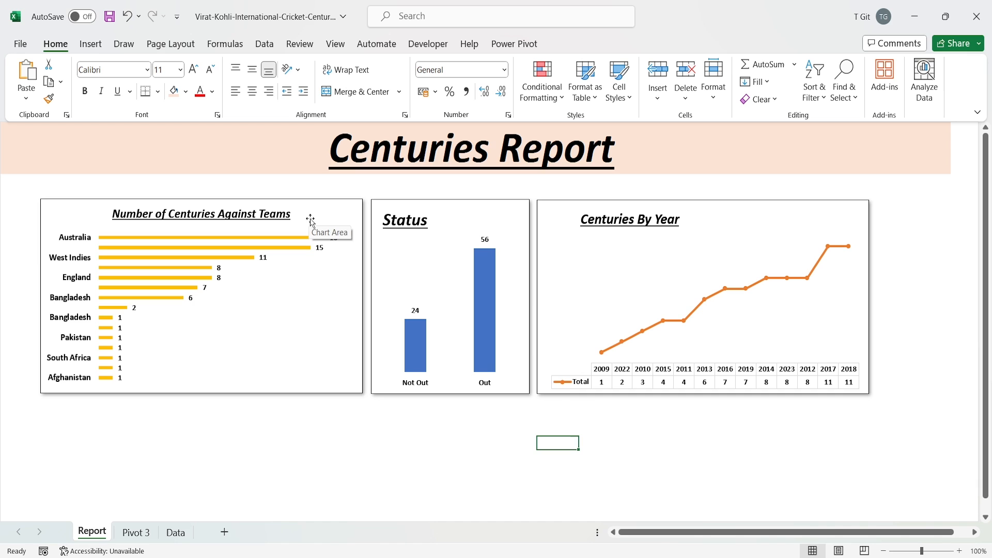
Move all three charts down the Report sheet in one aligned row, leaving empty space below the Centuries Report title
{"action": "left_click_drag", "start_coordinate": [305, 215], "coordinate": [301, 307]}
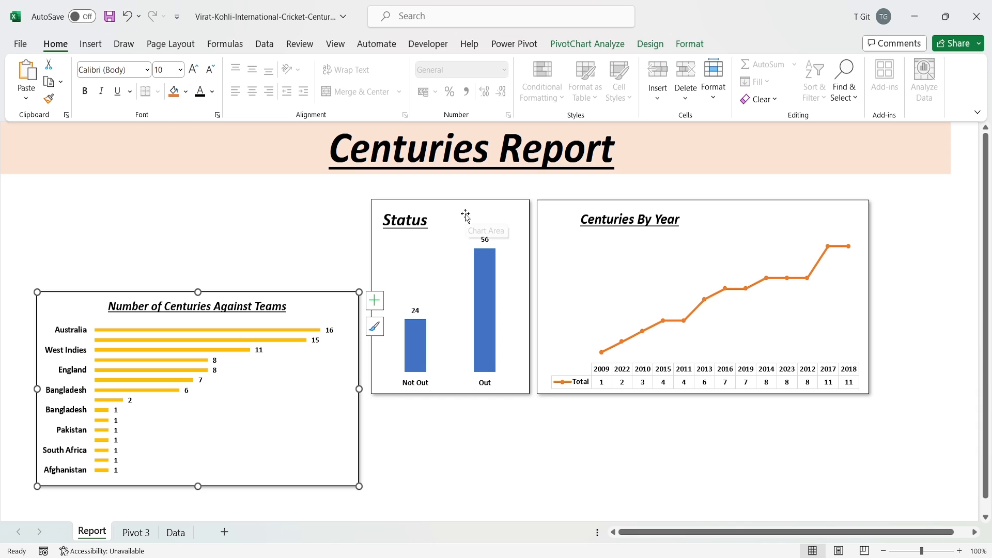
{"action": "left_click_drag", "start_coordinate": [323, 298], "coordinate": [322, 305]}
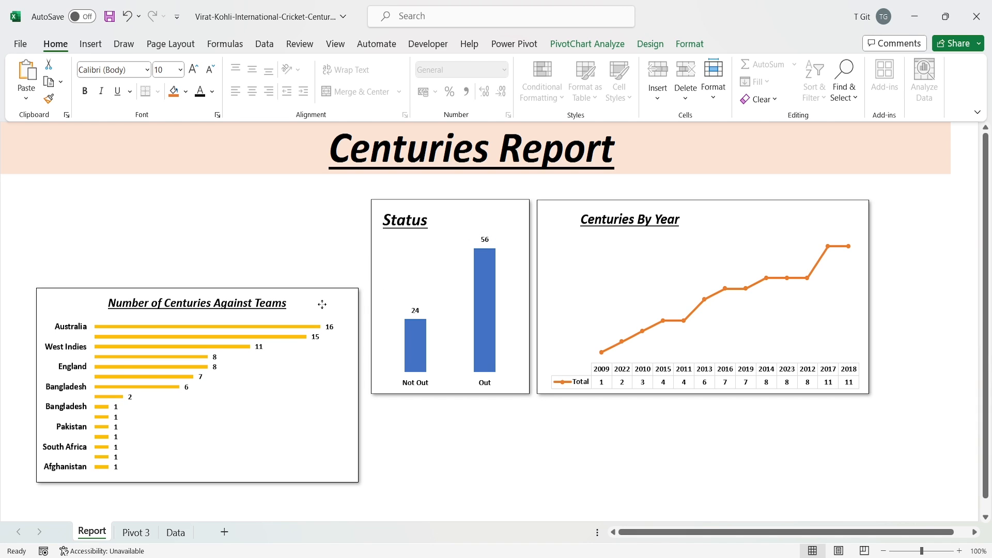
{"action": "left_click_drag", "start_coordinate": [451, 212], "coordinate": [447, 299]}
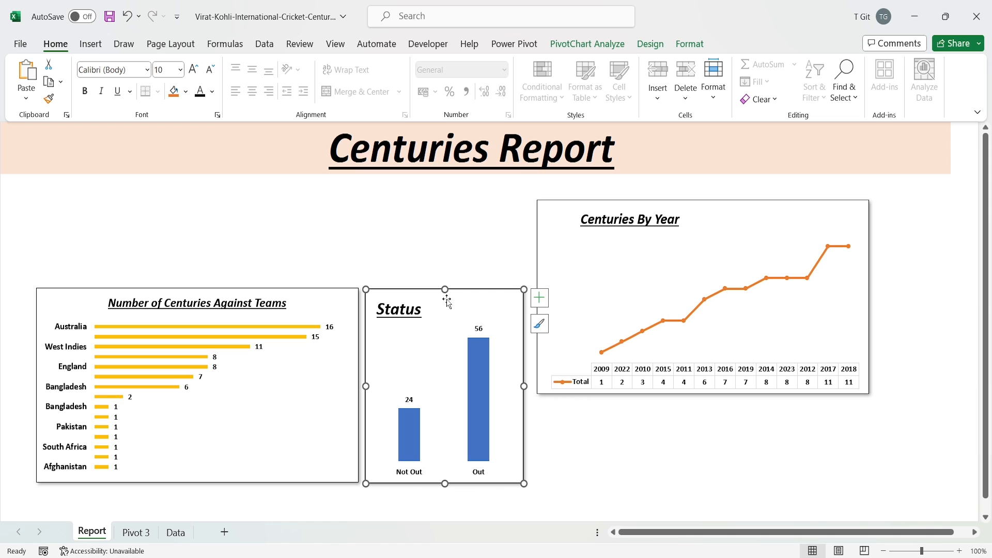
{"action": "left_click_drag", "start_coordinate": [714, 220], "coordinate": [708, 308]}
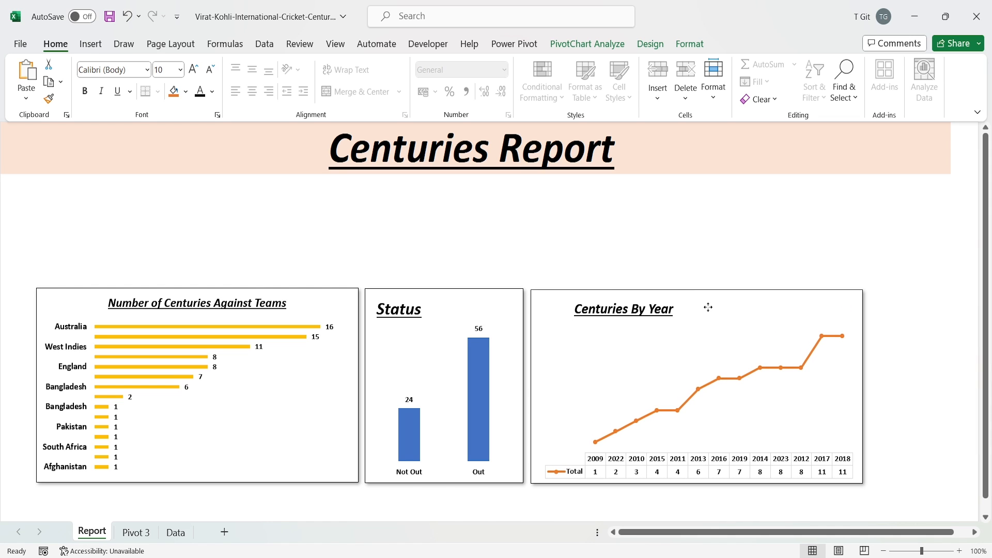
{"action": "left_click", "coordinate": [691, 242]}
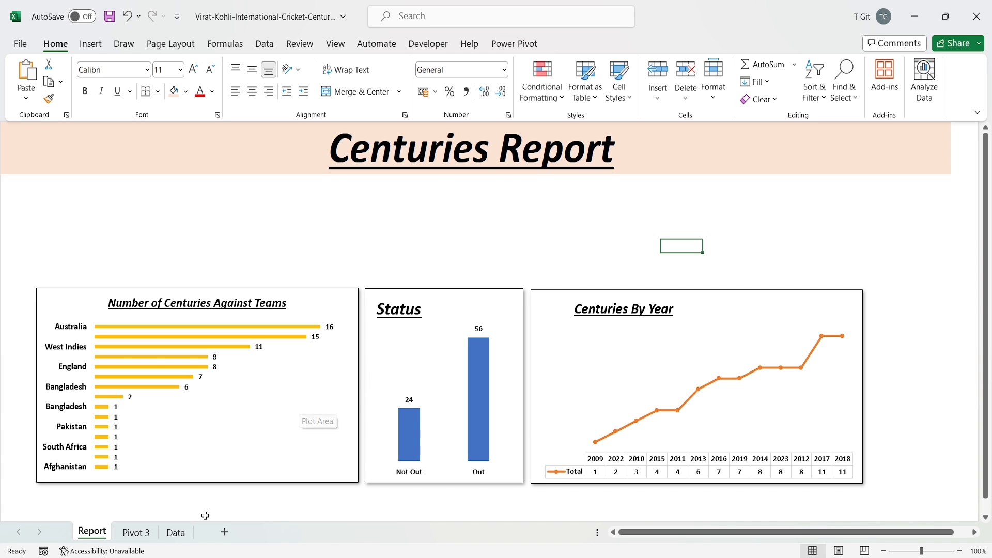
Hide the Pivot 3 sheet
{"action": "left_click", "coordinate": [137, 539]}
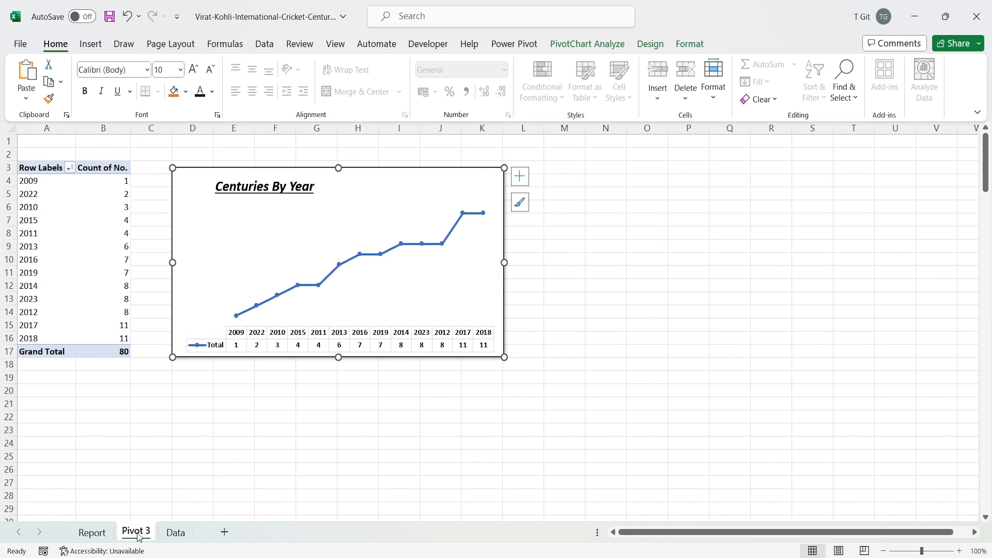
{"action": "right_click", "coordinate": [139, 537]}
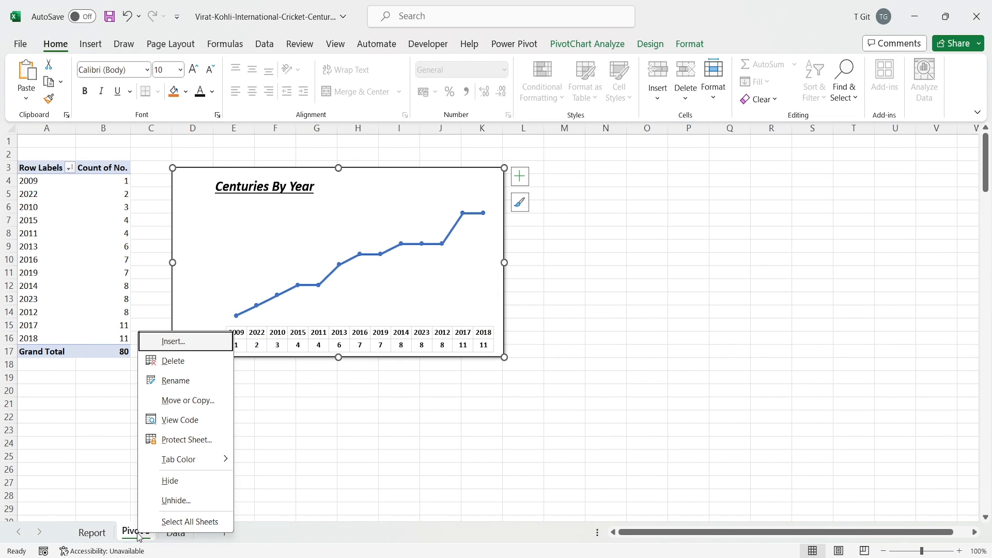
{"action": "left_click", "coordinate": [205, 486]}
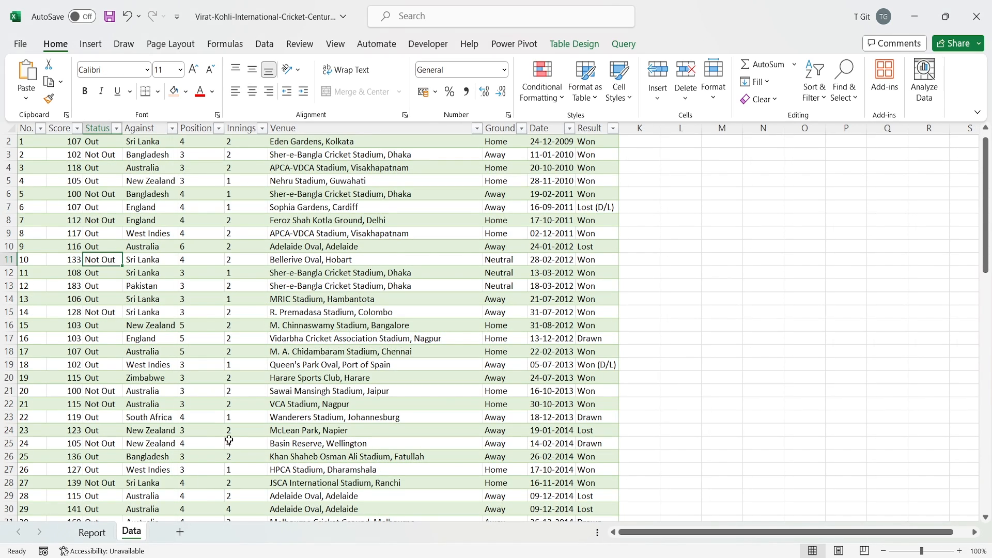
On the Report sheet, enter the label Number of Matches in B7 and the value 80 in D7
{"action": "left_click", "coordinate": [92, 532]}
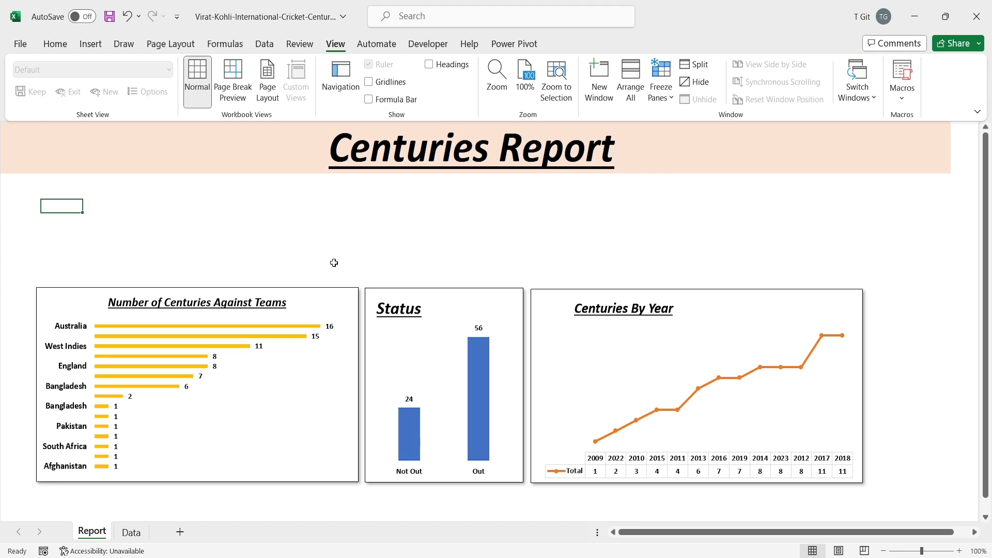
{"action": "double_click", "coordinate": [76, 210]}
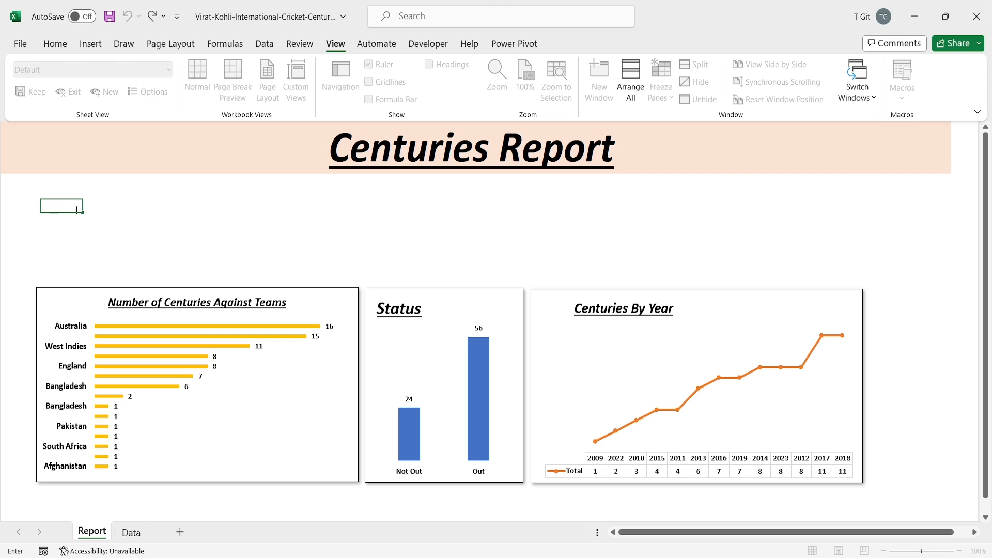
{"action": "type", "text": "Num"}
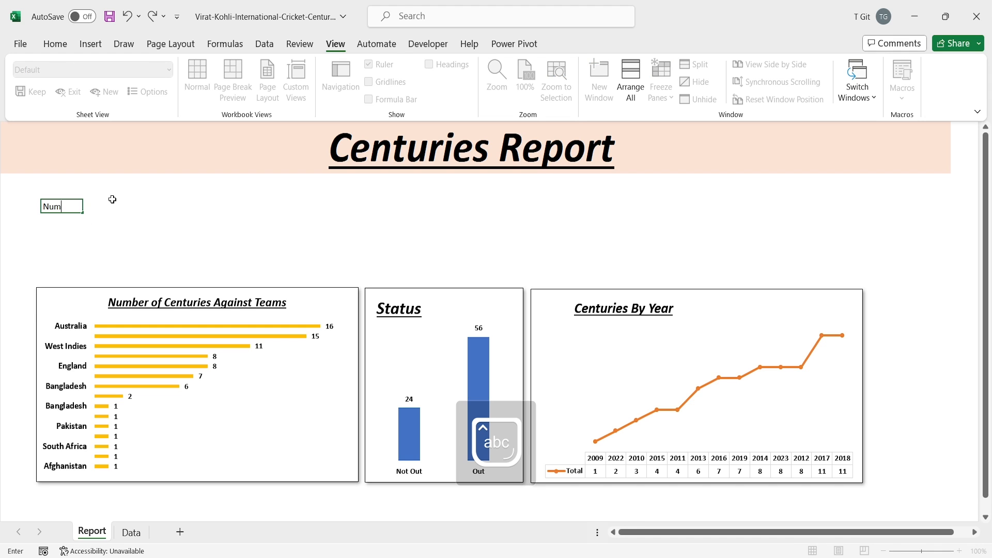
{"action": "type", "text": "ber of Matches"}
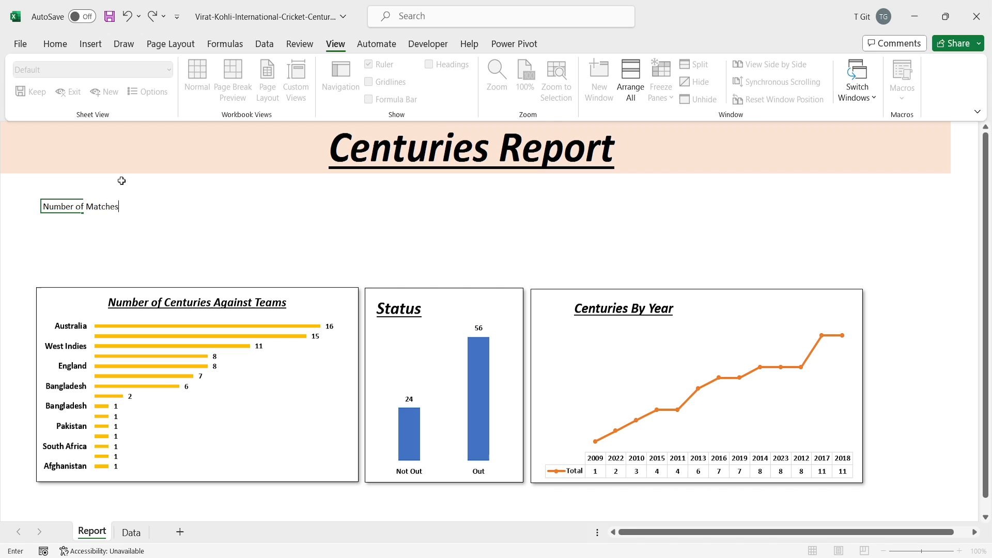
{"action": "left_click", "coordinate": [139, 206]}
{"action": "double_click", "coordinate": [141, 206]}
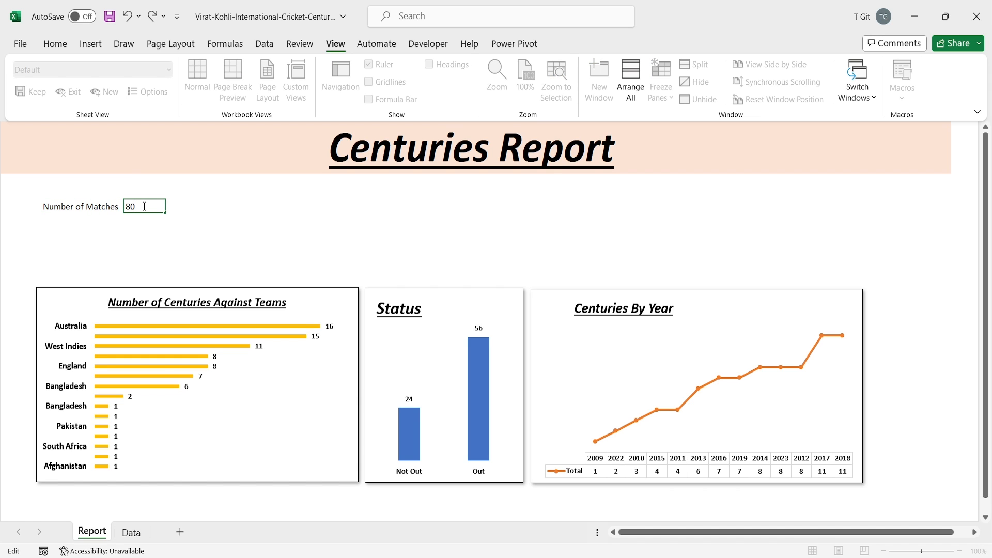
{"action": "type", "text": "80"}
{"action": "key", "text": "Tab"}
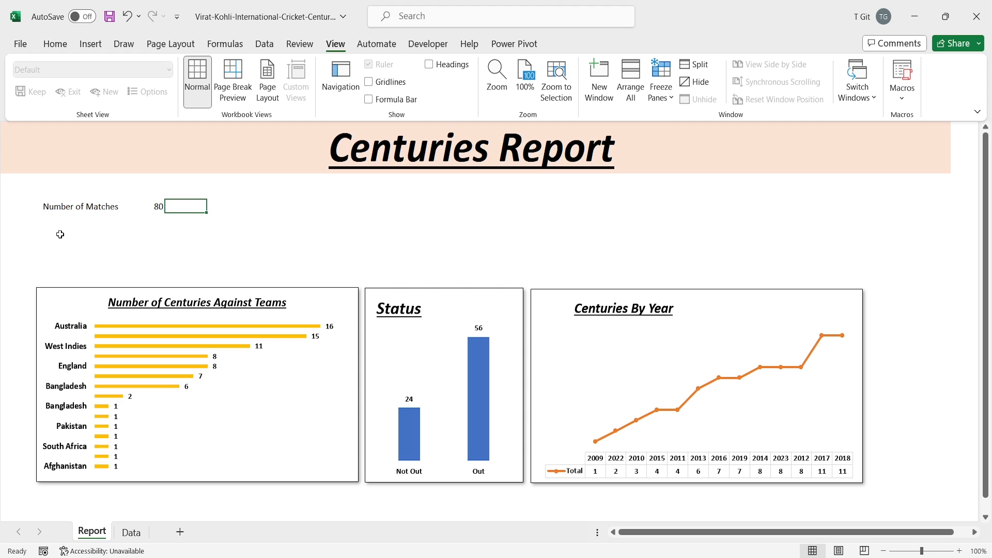
Enter the label Total Score in B9, two rows below Number of Matches
{"action": "left_click", "coordinate": [60, 234]}
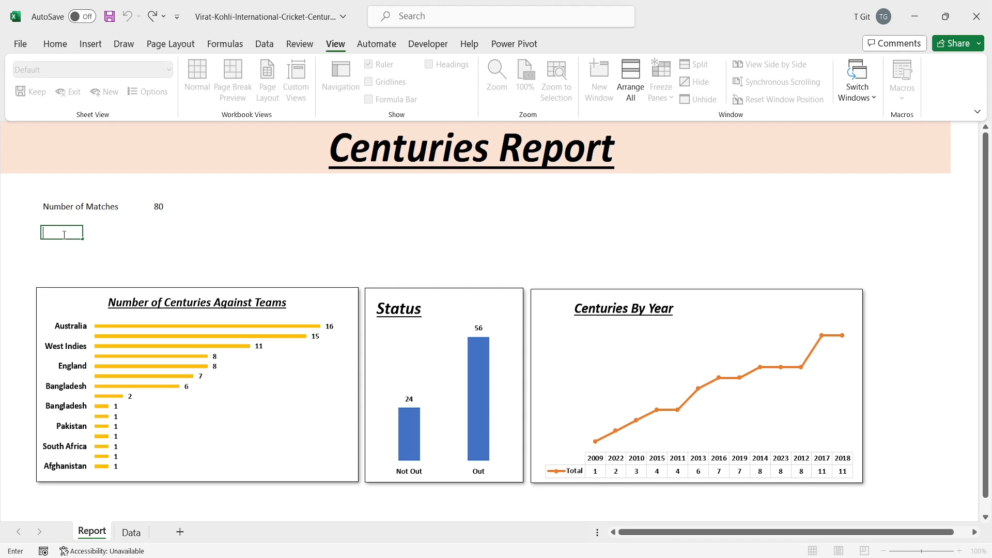
{"action": "key", "text": "Caps_Lock"}
{"action": "type", "text": "Sum"}
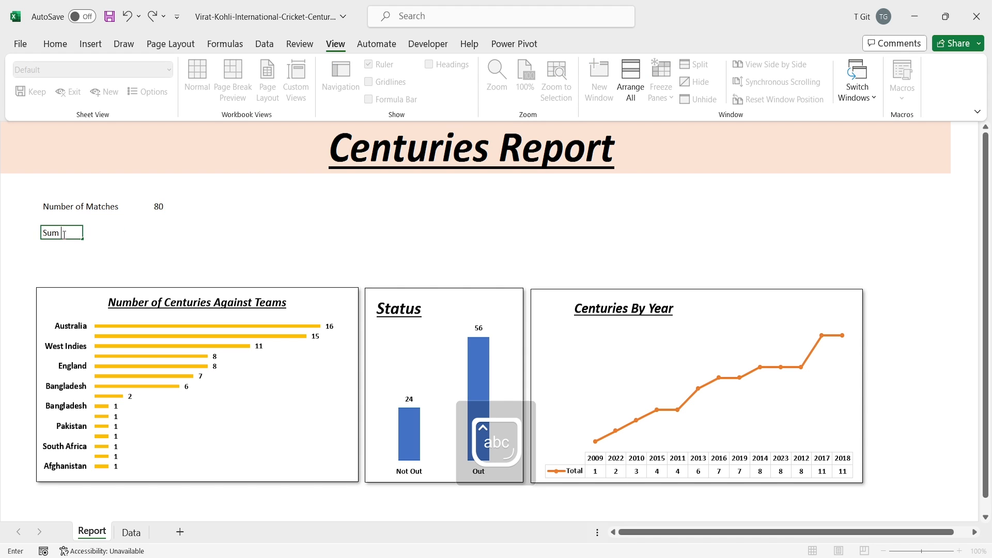
{"action": "type", "text": " of "}
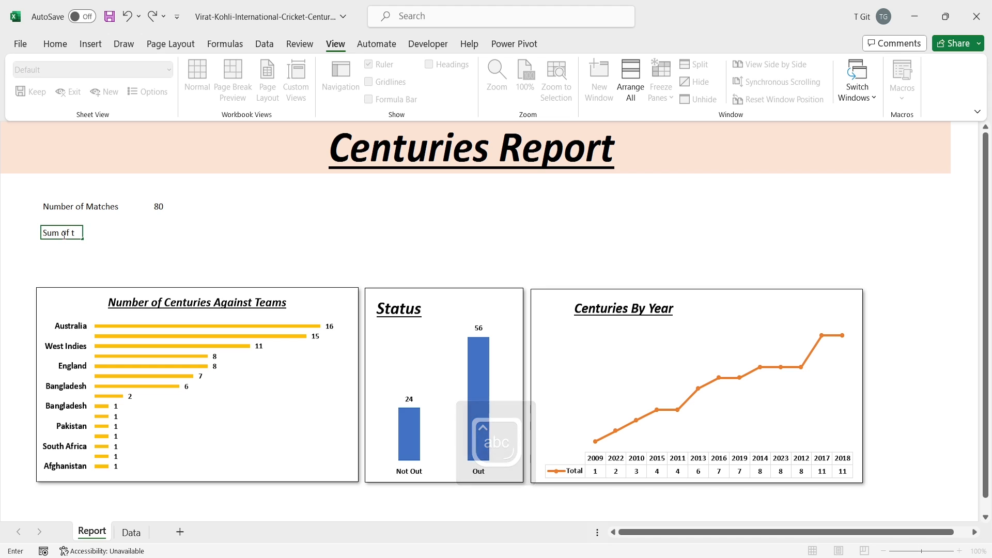
{"action": "type", "text": "the"}
{"action": "key", "text": "Caps_Lock"}
{"action": "type", "text": "Sco"}
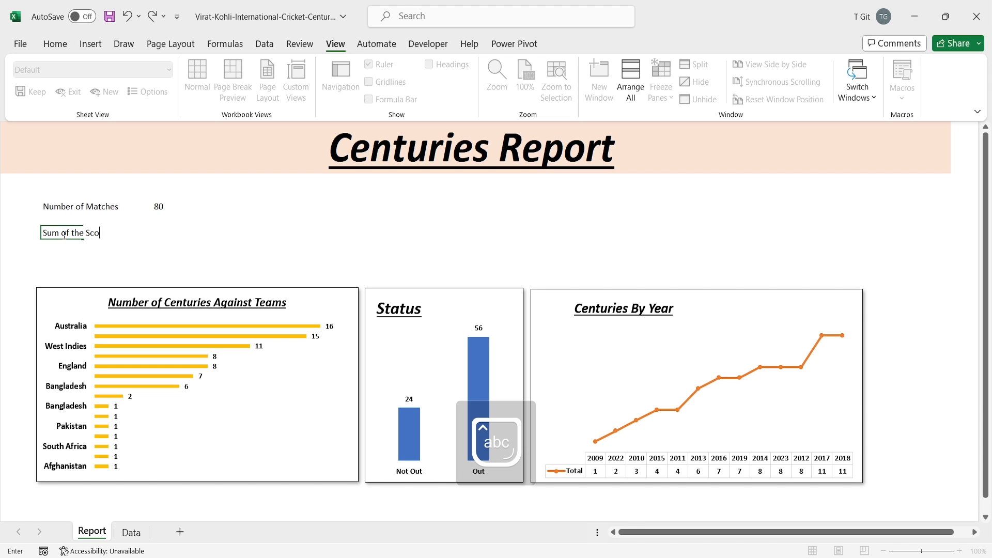
{"action": "key", "text": "ctrl+a"}
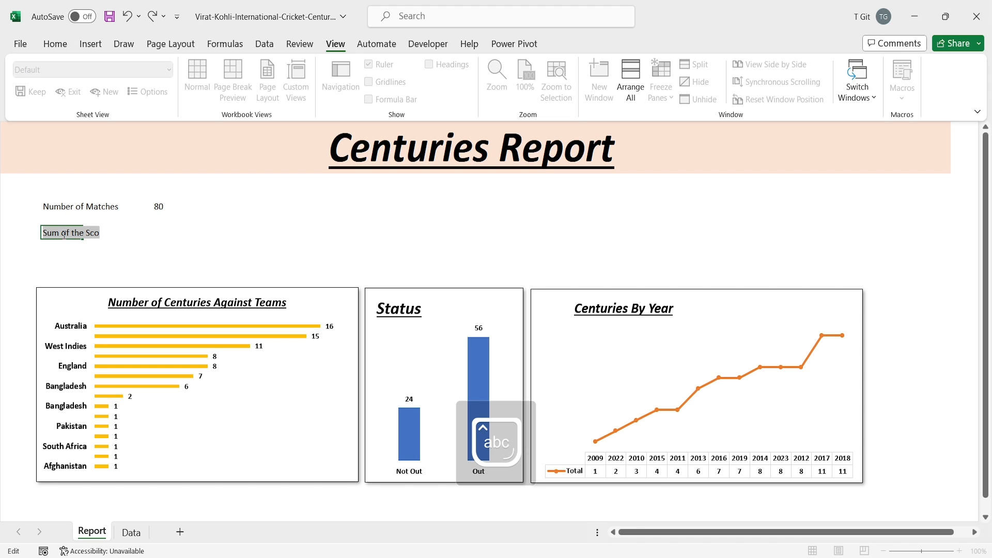
{"action": "type", "text": "Tot"}
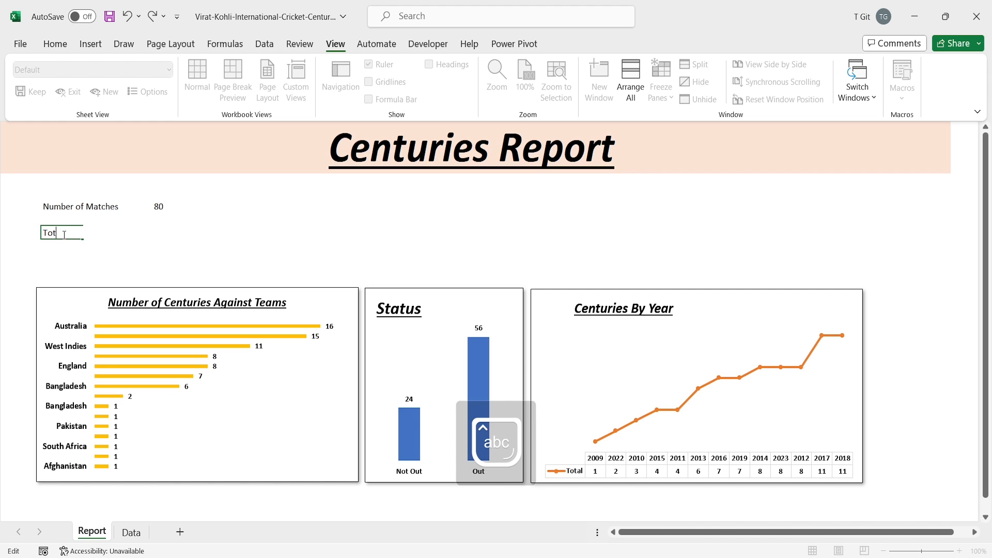
{"action": "type", "text": "al Score"}
Calculate the total score in D9 with a SUM of all Score values in B2:B81 of the Data sheet
{"action": "left_click", "coordinate": [146, 231]}
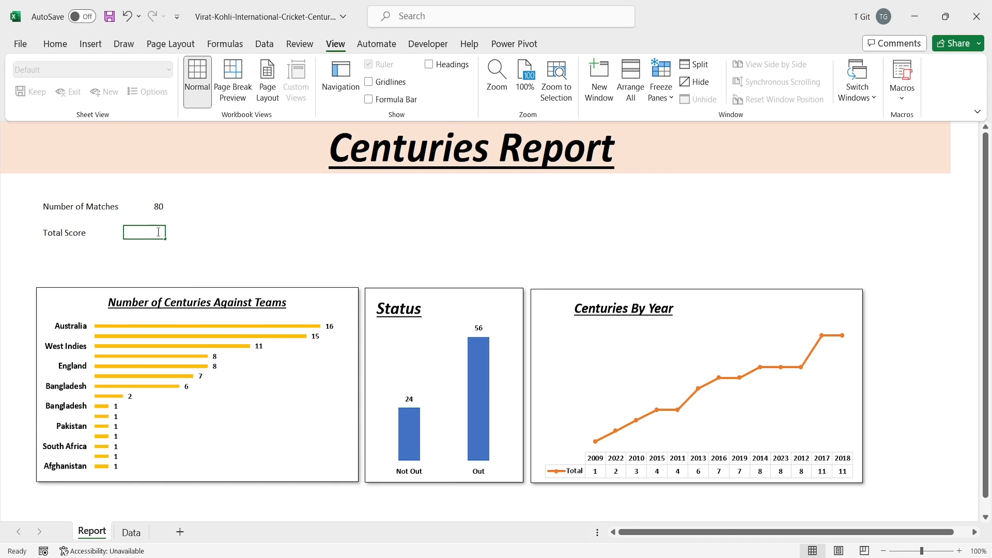
{"action": "double_click", "coordinate": [158, 232]}
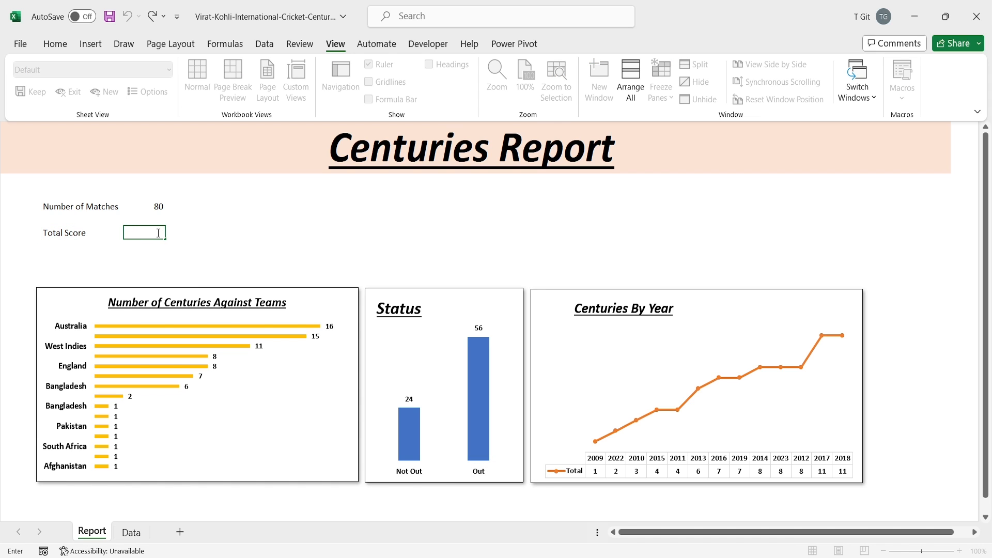
{"action": "type", "text": "=su"}
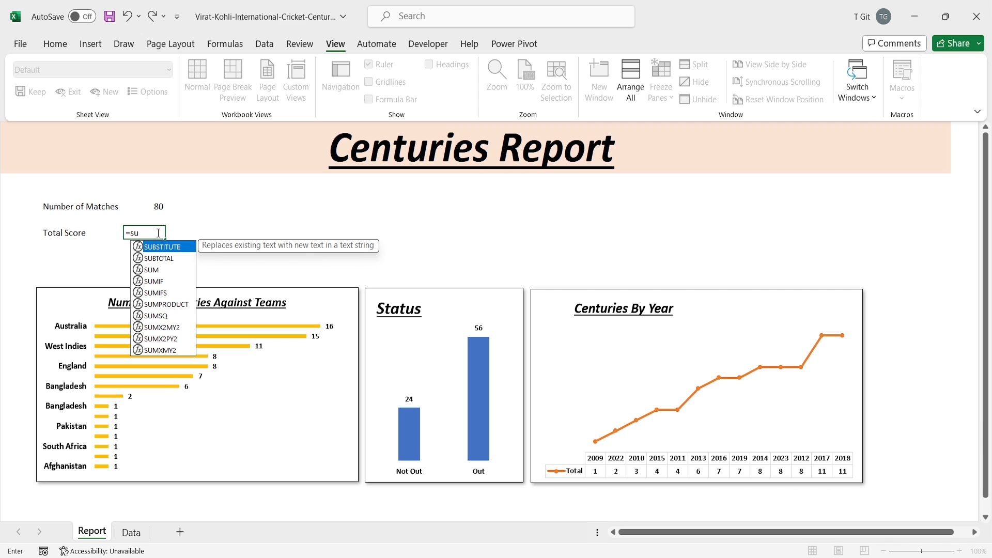
{"action": "type", "text": "m"}
{"action": "key", "text": "Tab"}
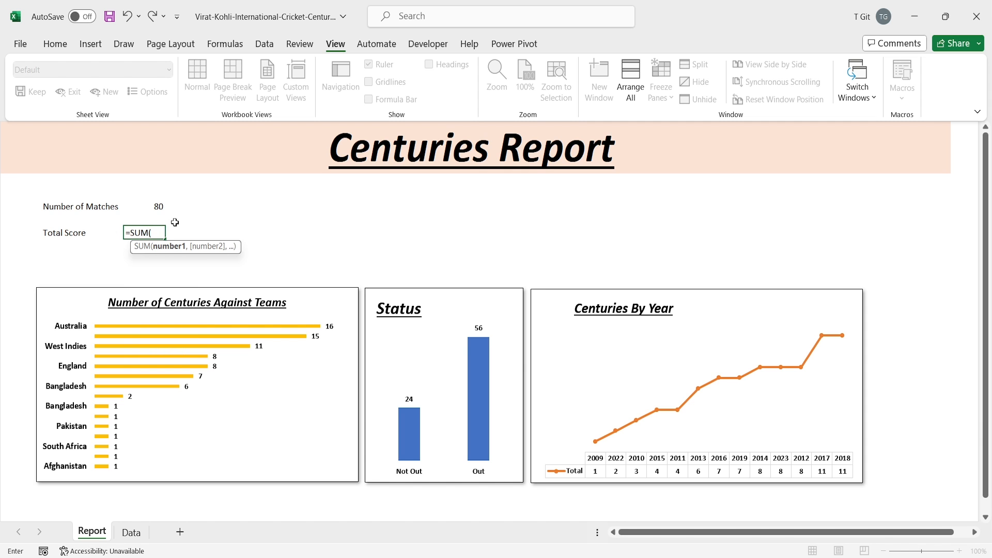
{"action": "left_click", "coordinate": [140, 537]}
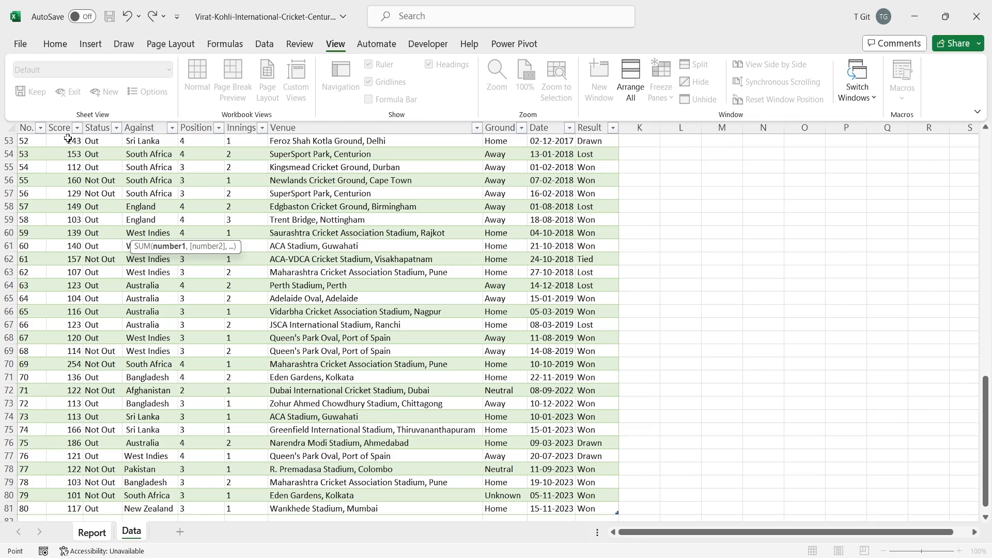
{"action": "scroll", "coordinate": [65, 173], "scroll_direction": "up", "scroll_amount": 3}
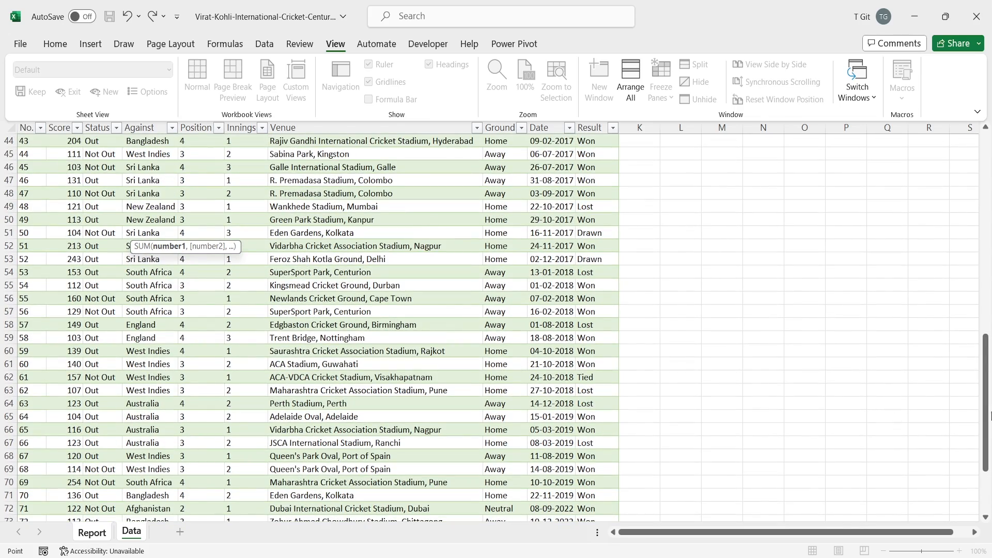
{"action": "left_click_drag", "start_coordinate": [986, 335], "coordinate": [987, 134]}
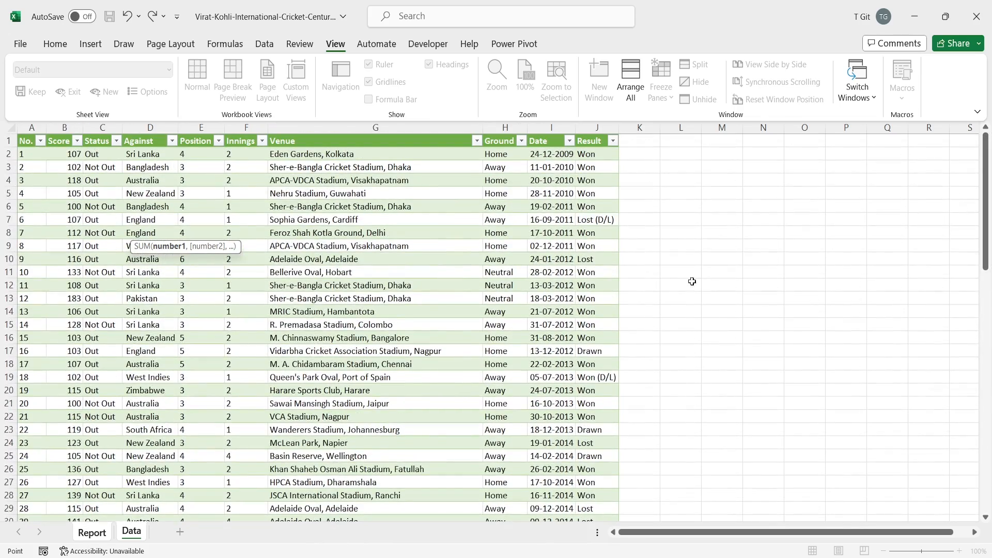
{"action": "left_click", "coordinate": [63, 154]}
{"action": "key", "text": "ctrl+shift+Down"}
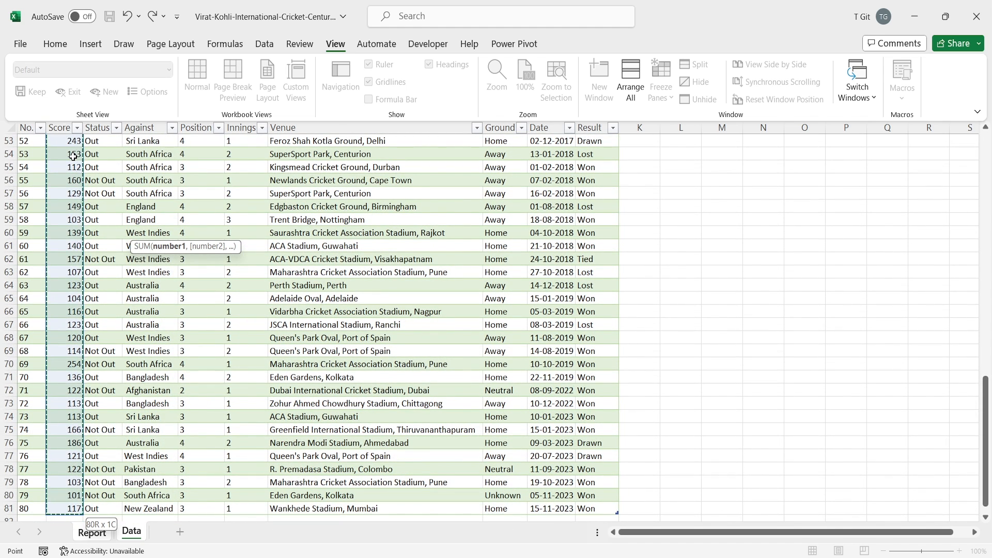
{"action": "type", "text": ")"}
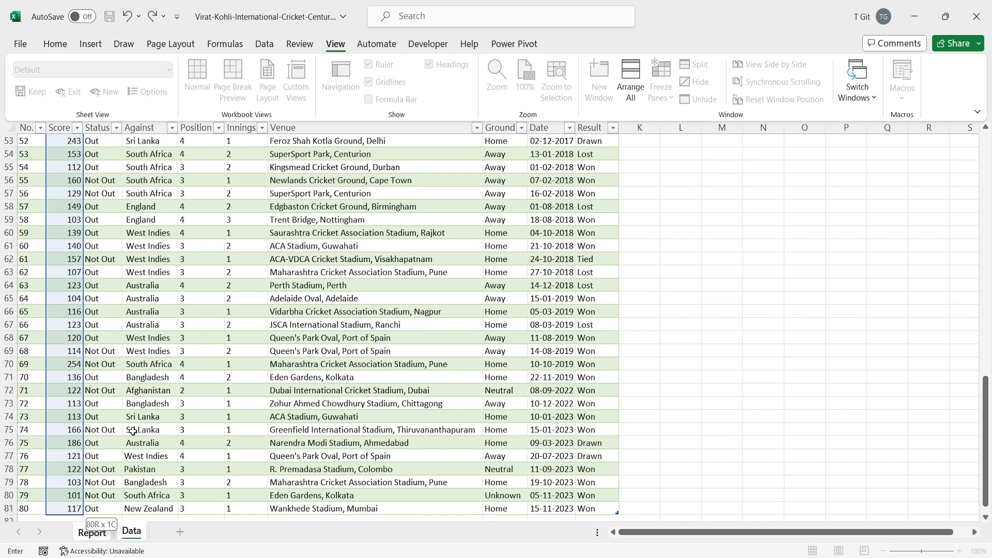
{"action": "key", "text": "Return"}
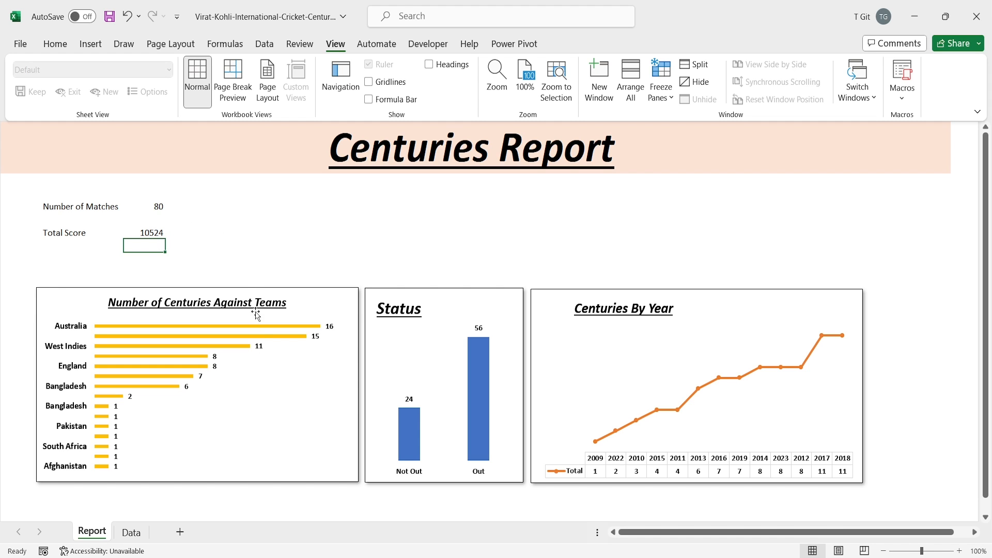
Show gridlines, headings and the formula bar on the Report sheet, and widen column B to fit the Number of Matches label
{"action": "left_click", "coordinate": [195, 192]}
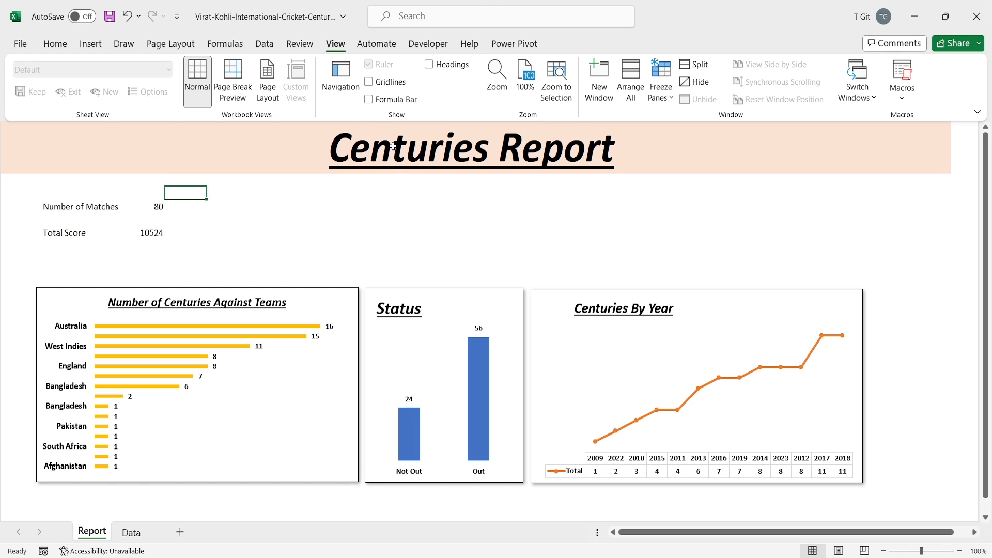
{"action": "left_click", "coordinate": [369, 83]}
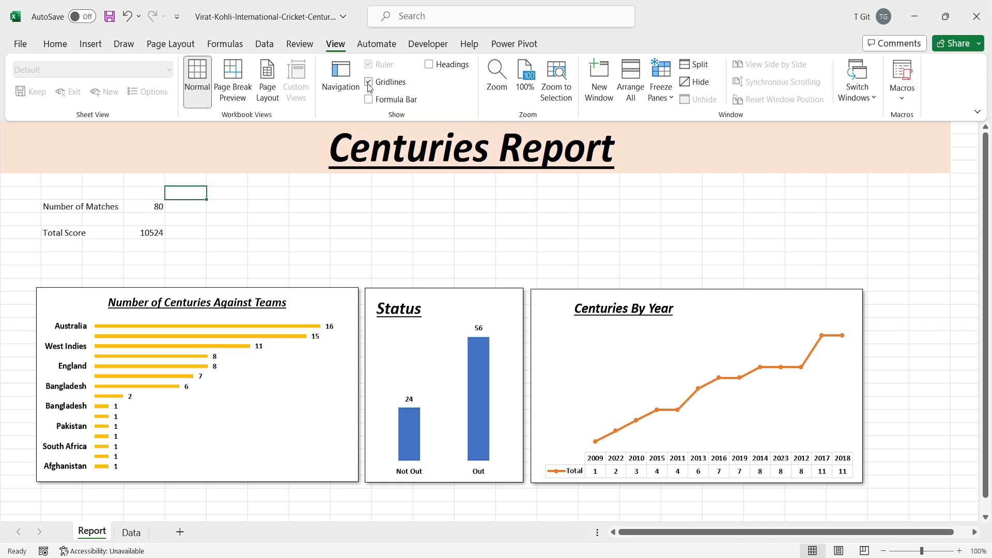
{"action": "left_click", "coordinate": [430, 65]}
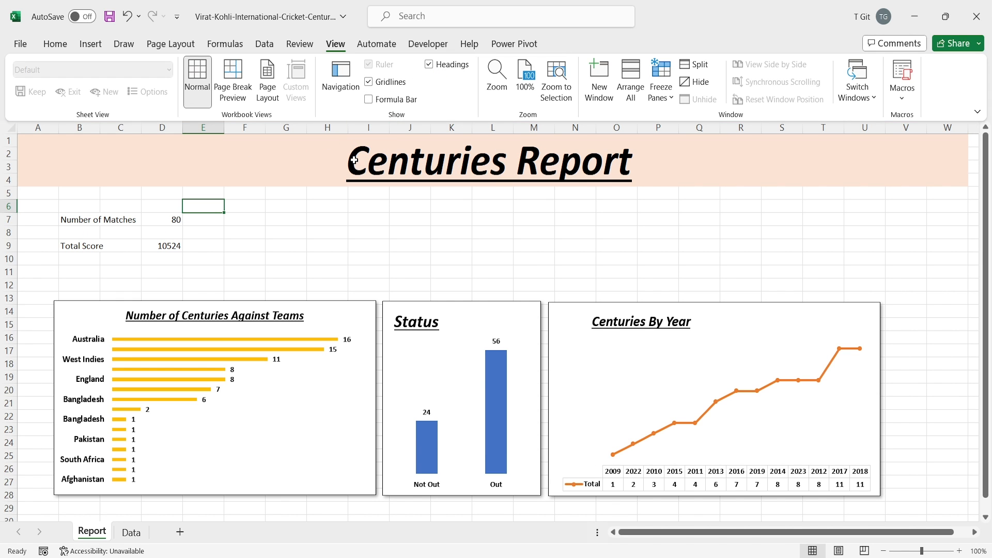
{"action": "left_click", "coordinate": [369, 99]}
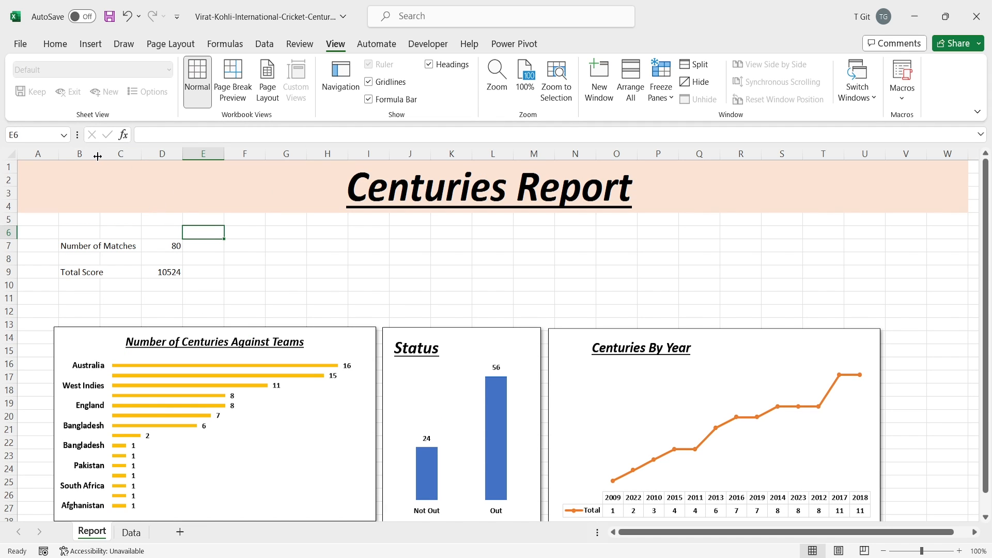
{"action": "left_click_drag", "start_coordinate": [98, 156], "coordinate": [139, 156]}
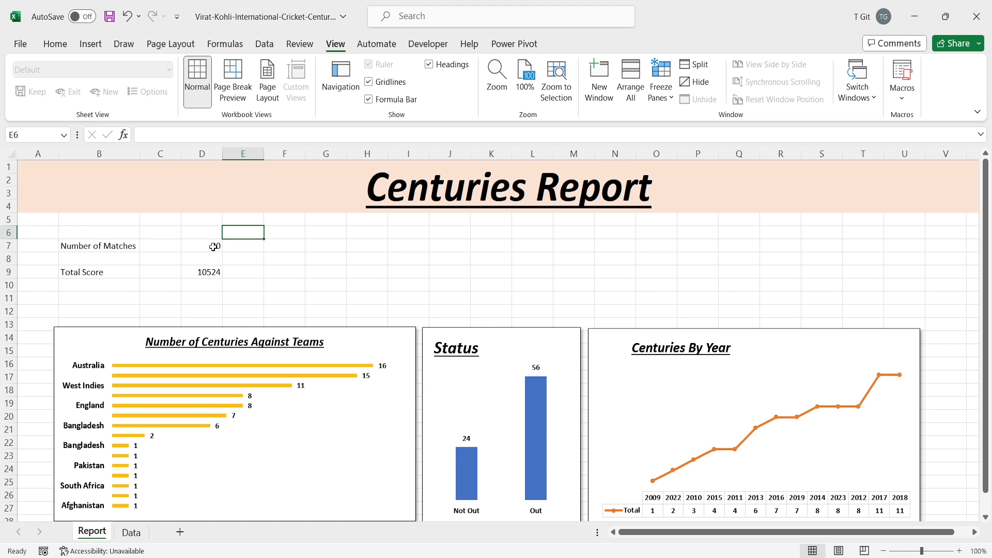
Try copying the number of matches from D7 into C7, and undo the paste
{"action": "left_click", "coordinate": [213, 247]}
{"action": "key", "text": "ctrl+c"}
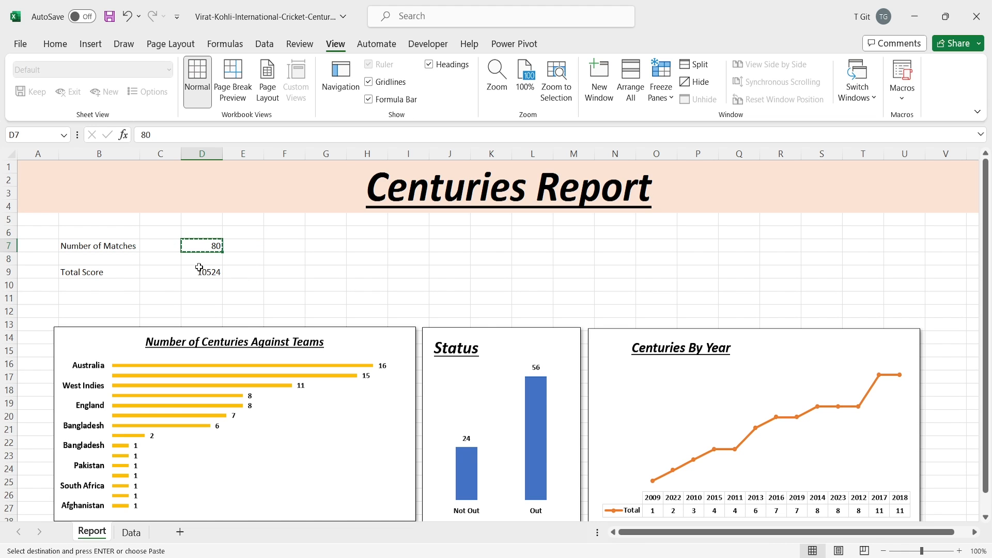
{"action": "left_click", "coordinate": [166, 248]}
{"action": "key", "text": "ctrl+v"}
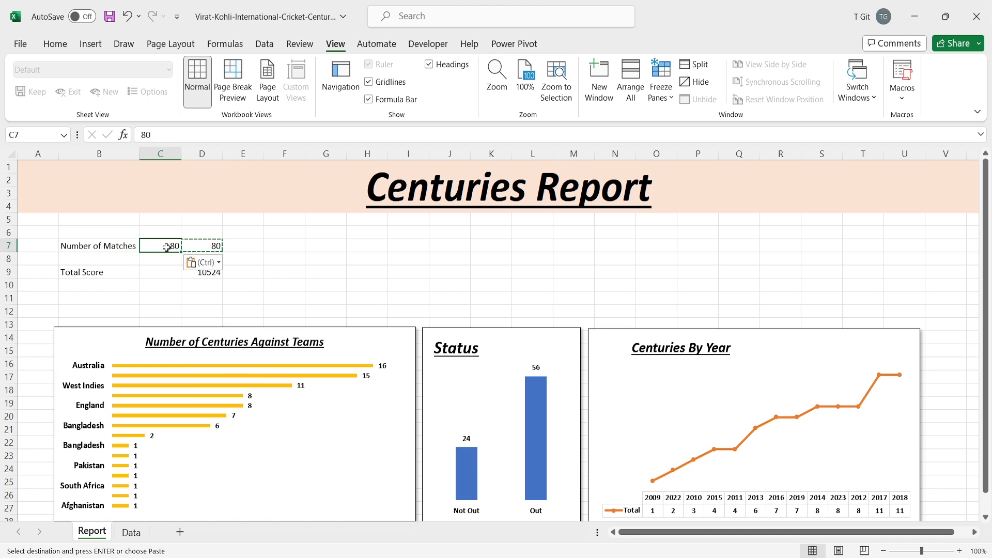
{"action": "key", "text": "ctrl"}
{"action": "left_click", "coordinate": [250, 252]}
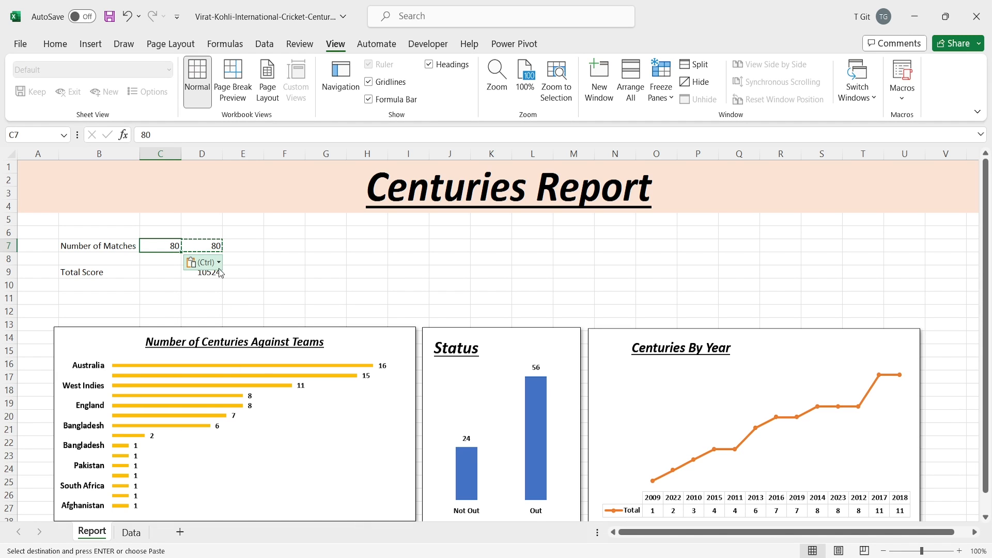
{"action": "left_click", "coordinate": [242, 265]}
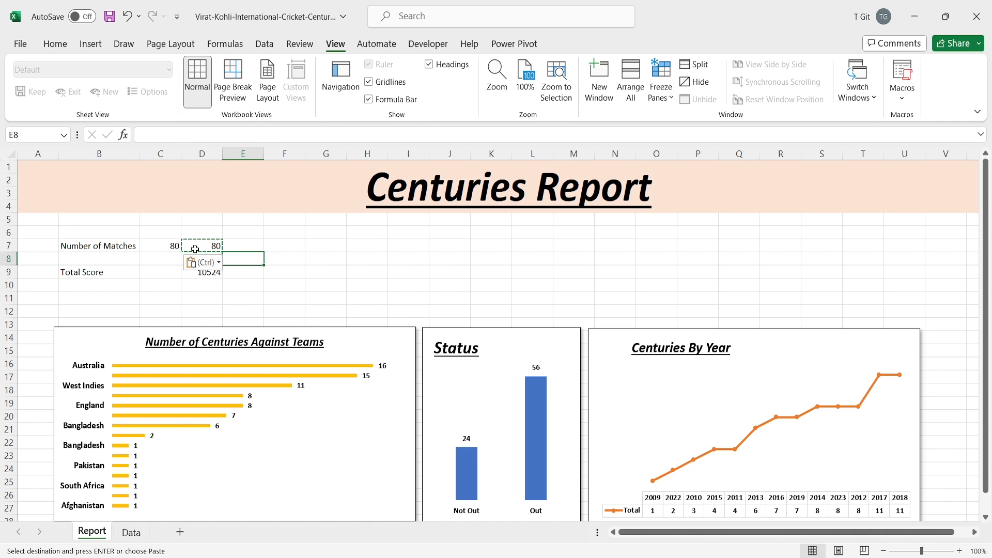
{"action": "key", "text": "ctrl+z"}
{"action": "left_click", "coordinate": [230, 245]}
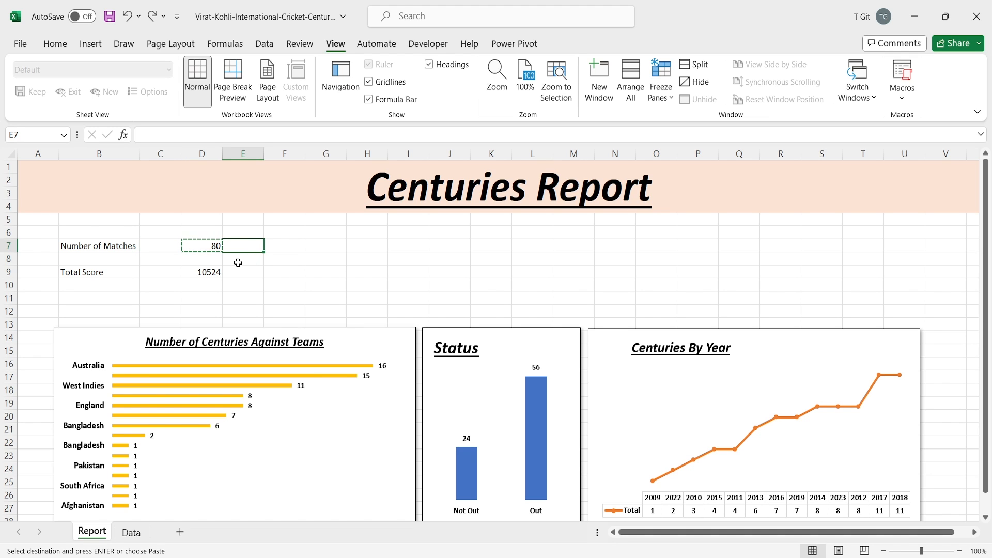
Make the number of matches in D7 bold
{"action": "left_click", "coordinate": [208, 245]}
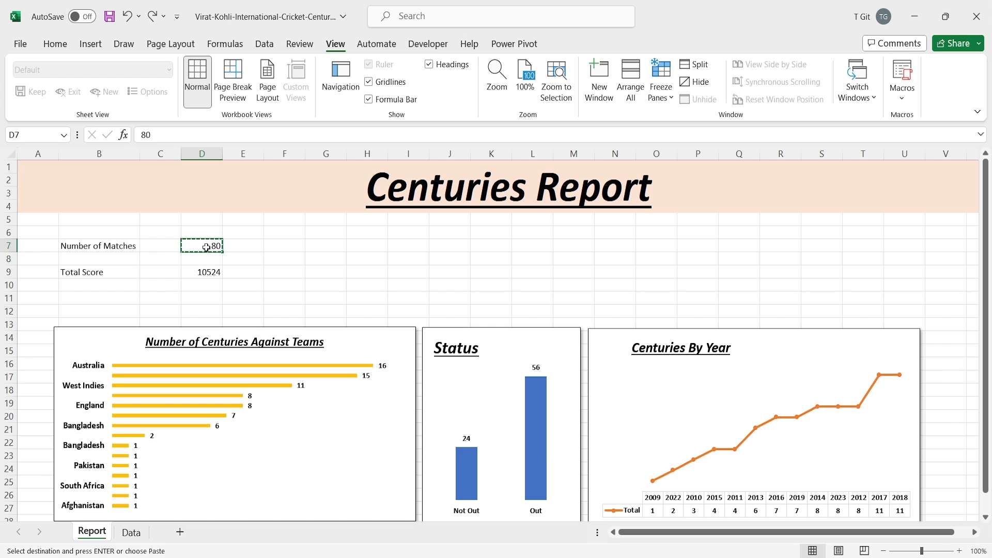
{"action": "left_click", "coordinate": [55, 44]}
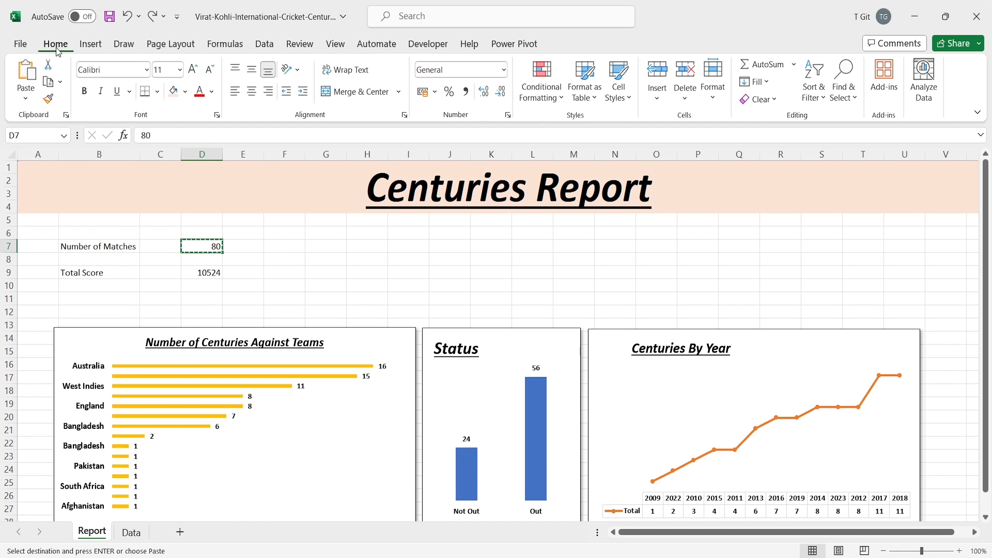
{"action": "left_click", "coordinate": [85, 91]}
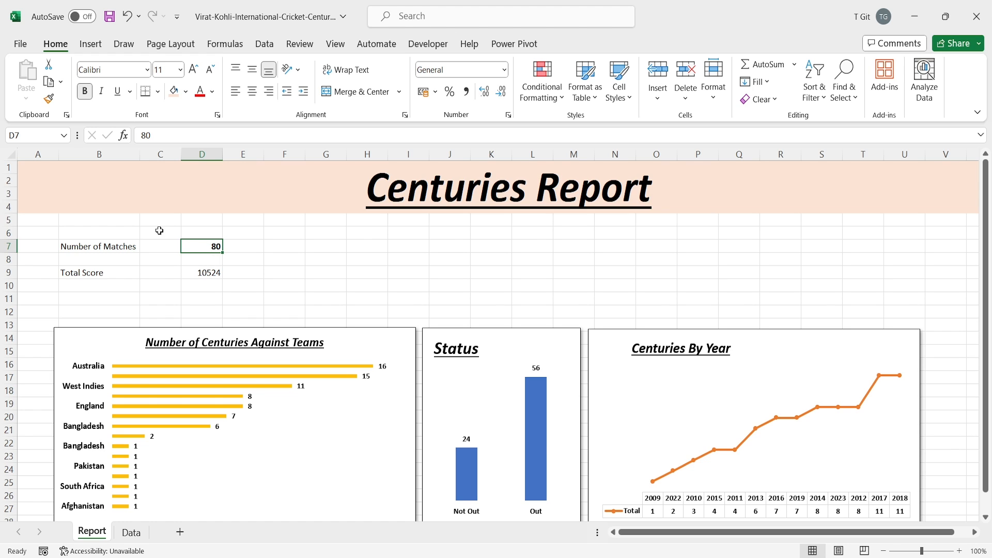
Try copying the bold format from D7 to the Number of Matches label in B7, and remove the bold again
{"action": "left_click", "coordinate": [48, 98]}
{"action": "left_click", "coordinate": [96, 248]}
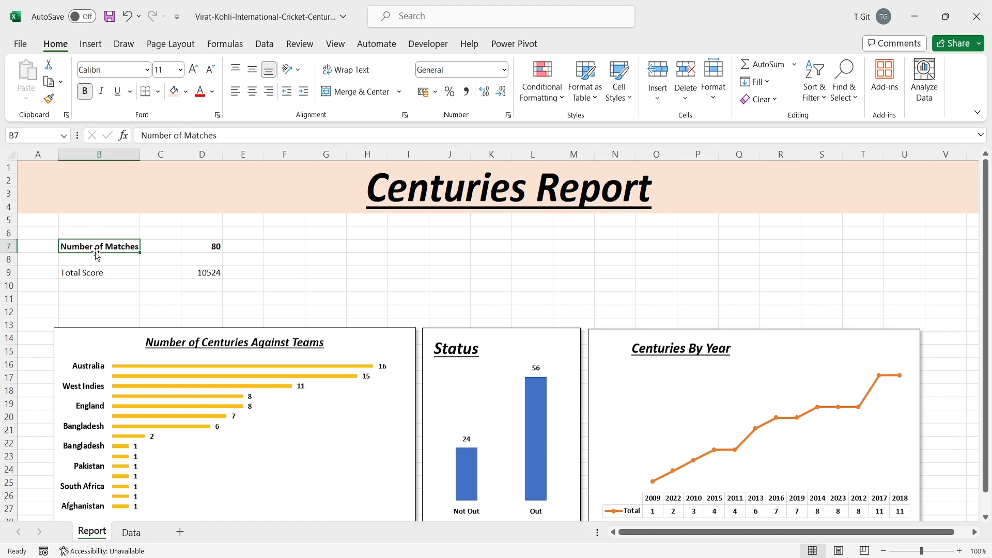
{"action": "left_click", "coordinate": [84, 91]}
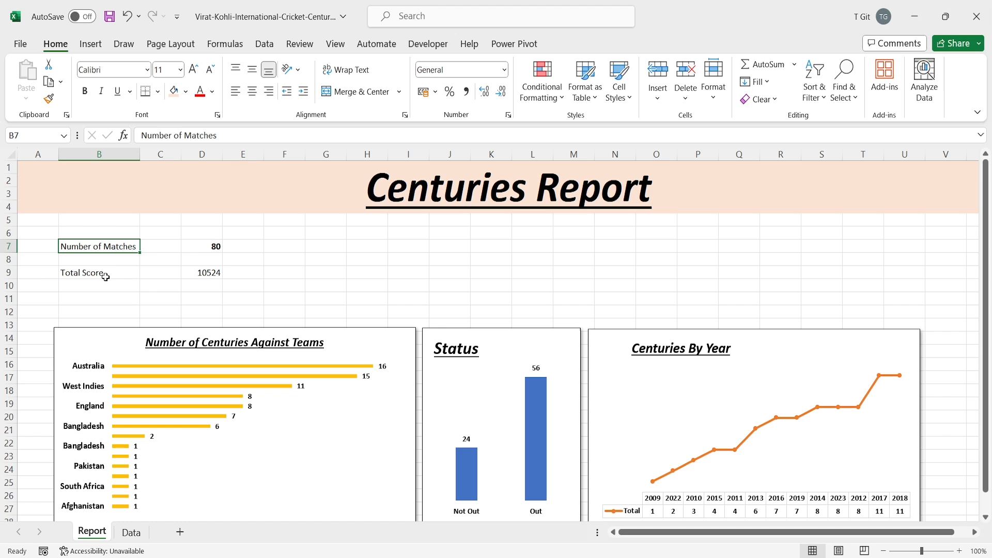
{"action": "left_click", "coordinate": [49, 99]}
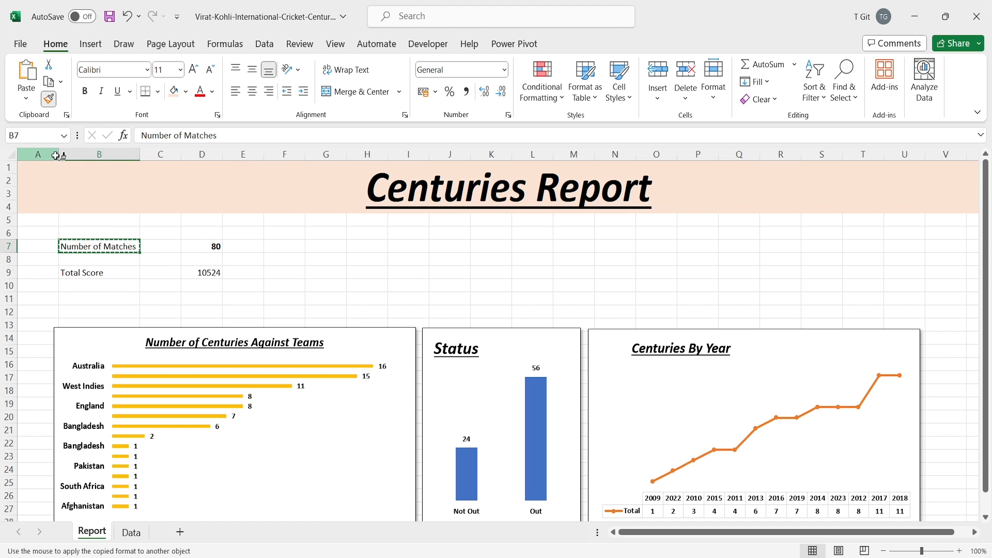
{"action": "left_click", "coordinate": [111, 246]}
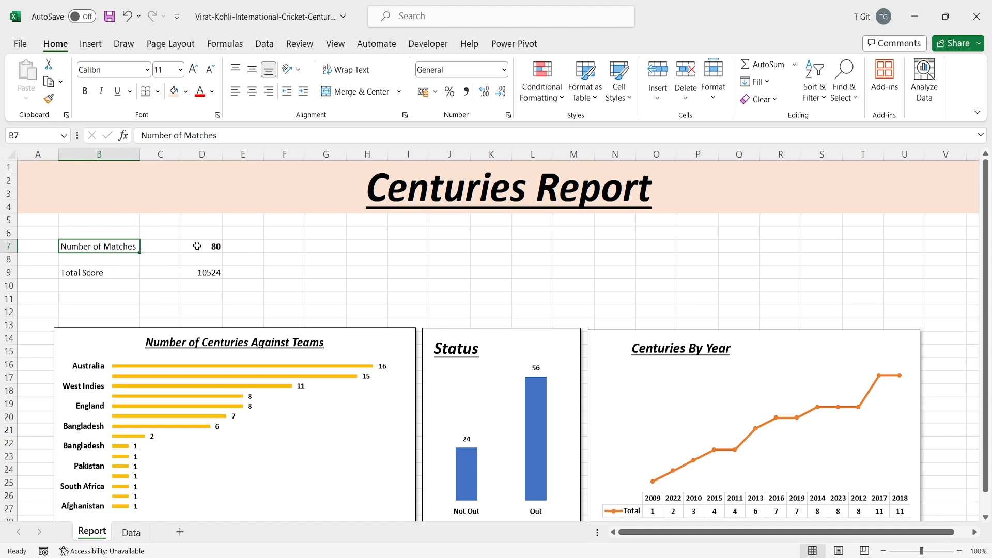
Copy the bold format of D7 to the Number of Matches label, the Total Score label and the total in D9
{"action": "left_click", "coordinate": [196, 246]}
{"action": "left_click", "coordinate": [49, 98]}
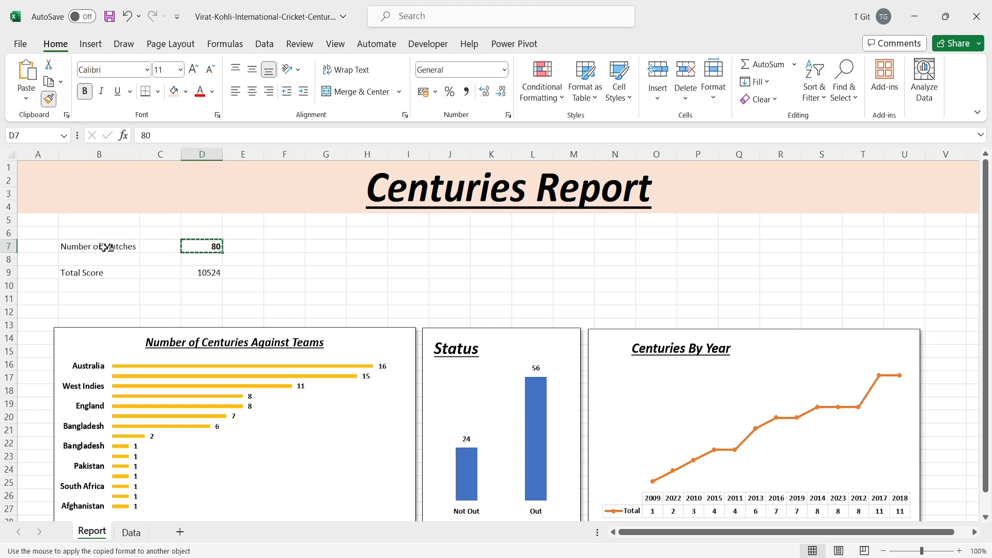
{"action": "left_click", "coordinate": [107, 247]}
{"action": "left_click", "coordinate": [49, 98]}
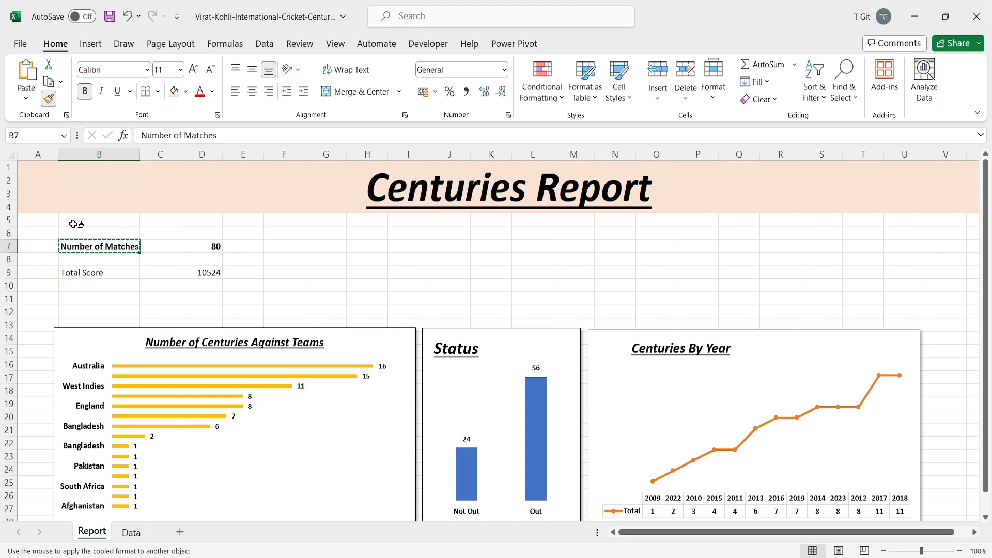
{"action": "left_click", "coordinate": [98, 272]}
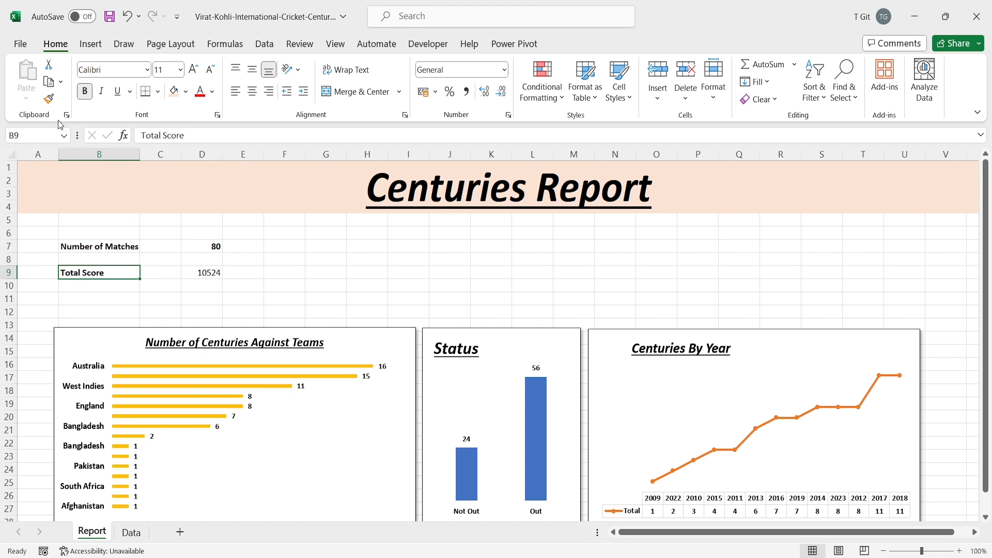
{"action": "left_click", "coordinate": [49, 98]}
{"action": "left_click", "coordinate": [212, 273]}
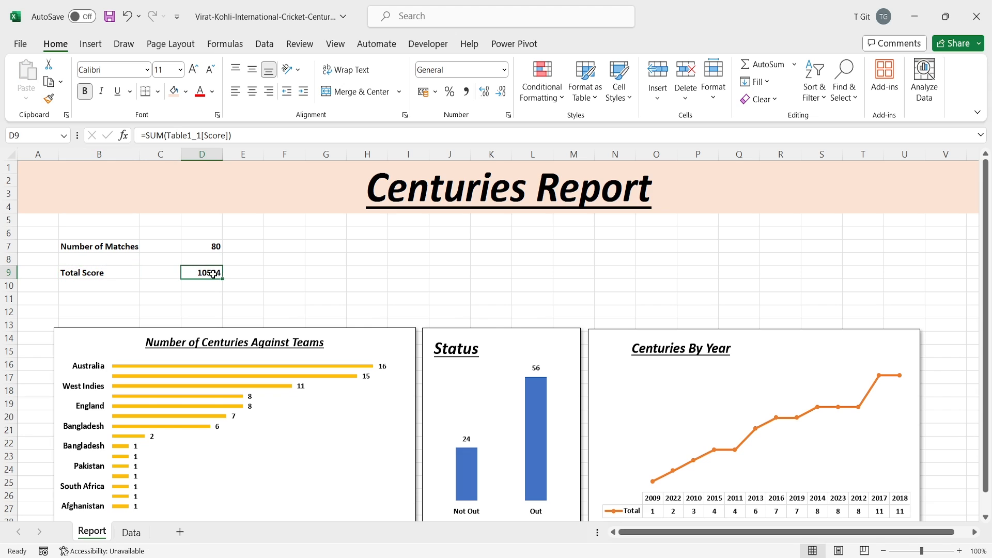
{"action": "left_click", "coordinate": [267, 271]}
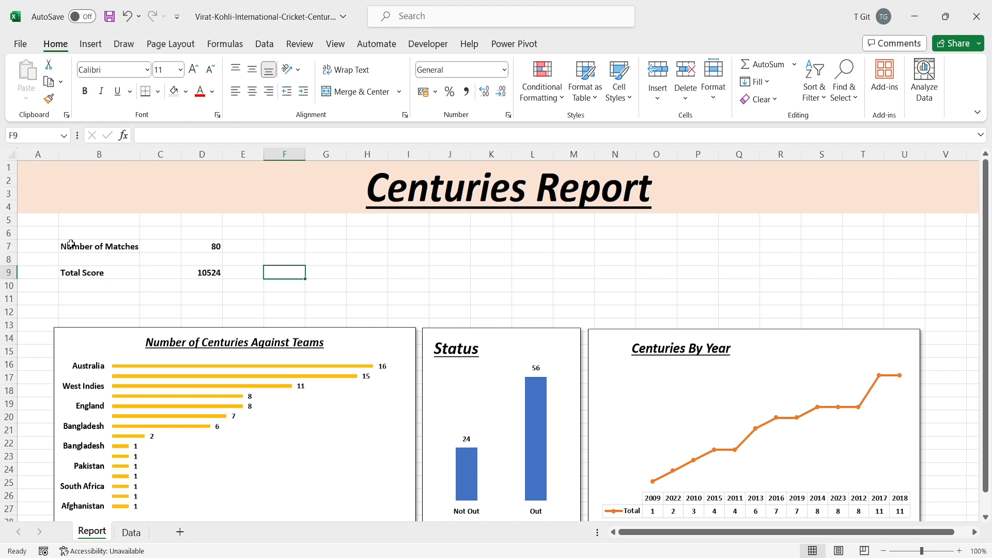
Apply thick outside borders around the summary block B7:D9
{"action": "left_click_drag", "start_coordinate": [71, 244], "coordinate": [213, 269]}
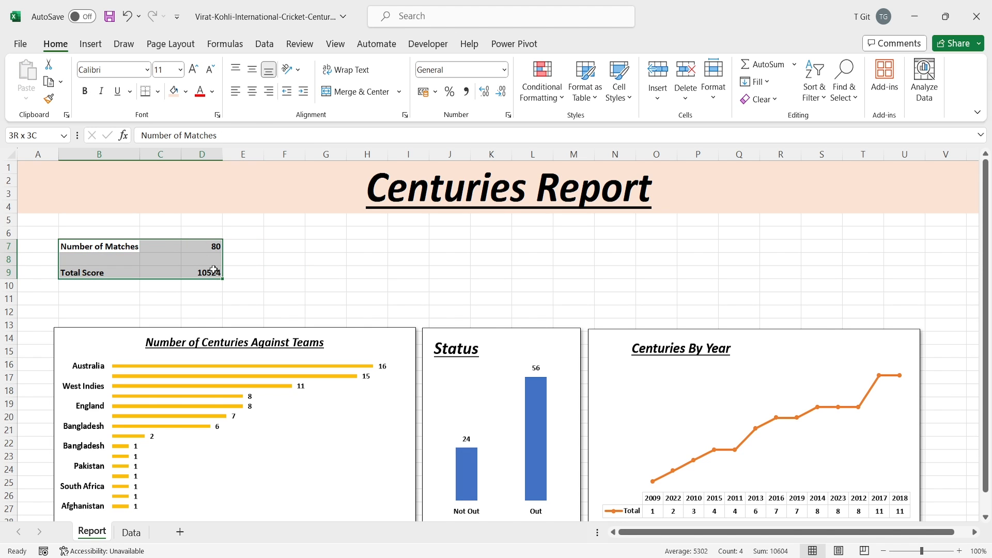
{"action": "left_click", "coordinate": [158, 91]}
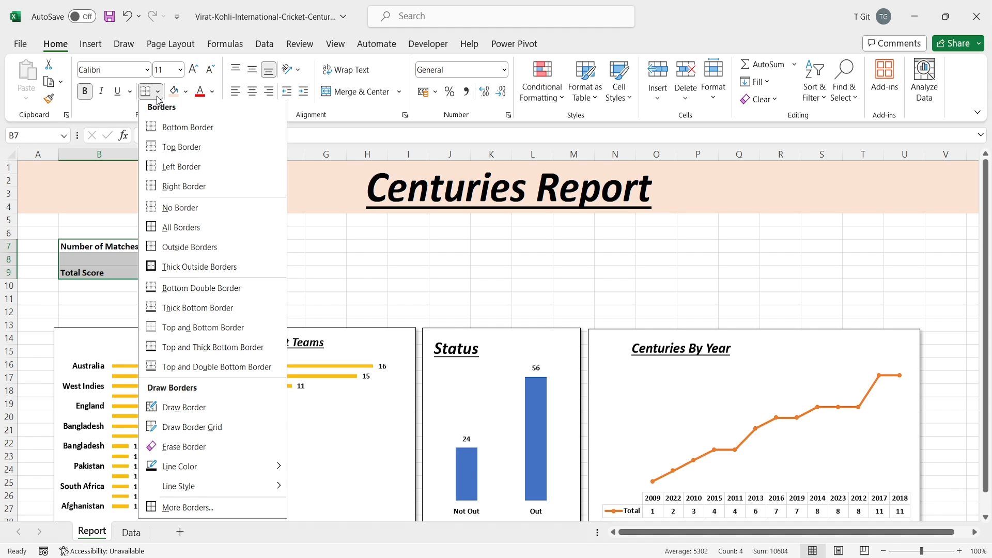
{"action": "left_click", "coordinate": [179, 270]}
{"action": "left_click", "coordinate": [243, 260]}
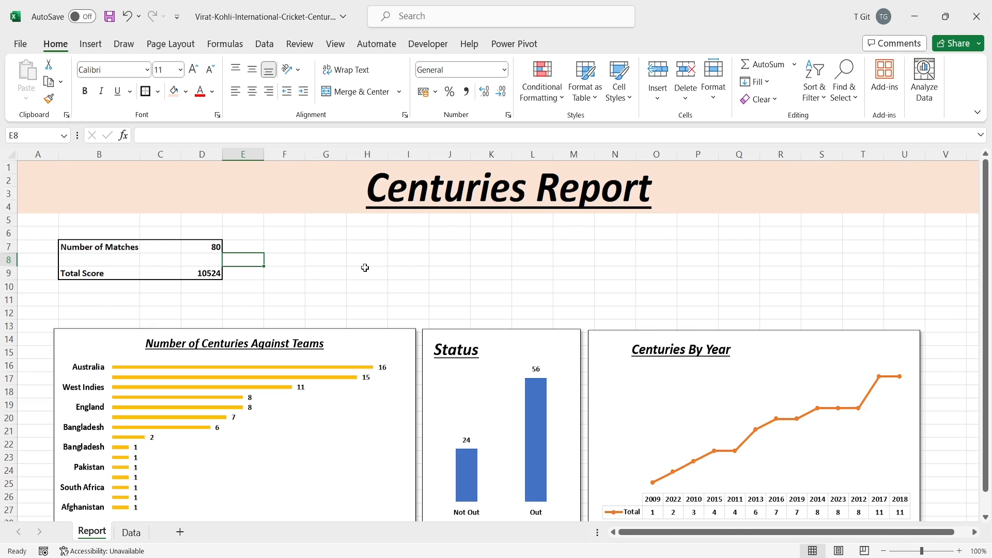
Narrow the Number of Centuries Against Teams chart from both sides so it spans columns B to H
{"action": "scroll", "coordinate": [365, 266], "scroll_direction": "down", "scroll_amount": 1}
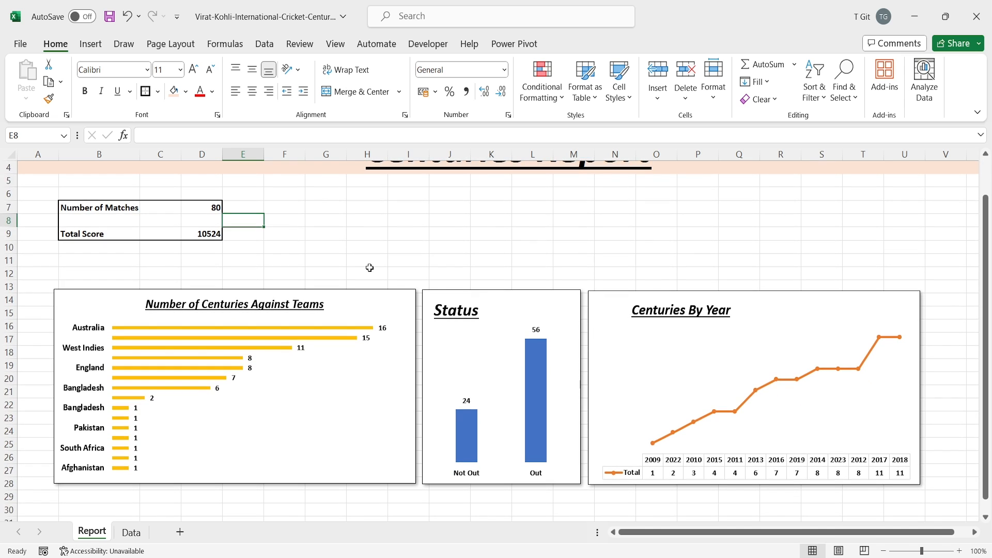
{"action": "left_click", "coordinate": [392, 323]}
{"action": "left_click_drag", "start_coordinate": [412, 386], "coordinate": [389, 386]}
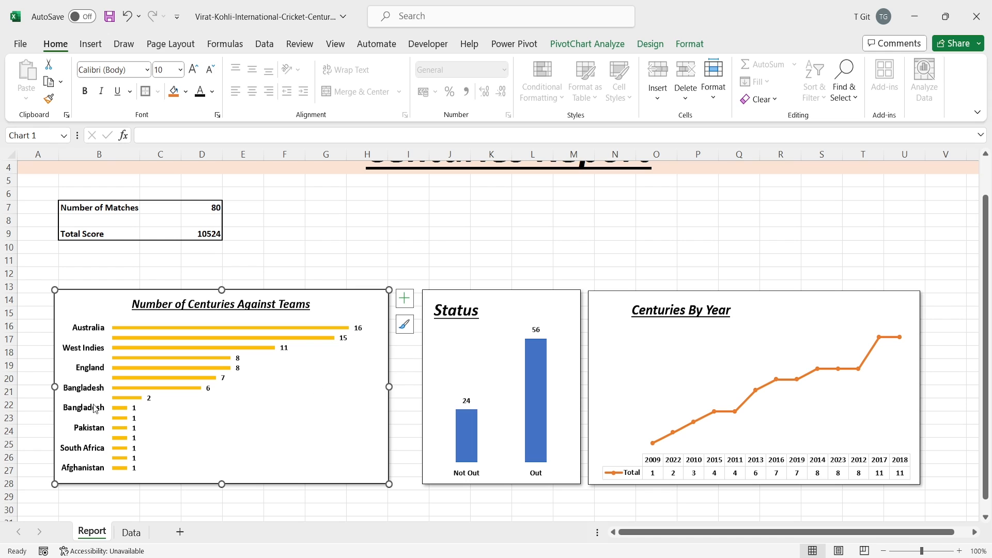
{"action": "left_click_drag", "start_coordinate": [54, 386], "coordinate": [59, 387]}
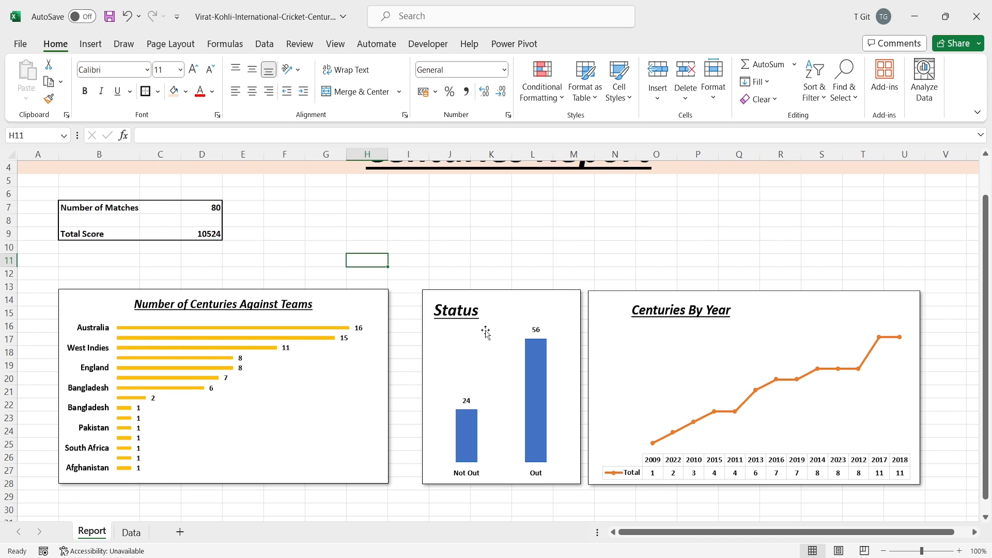
Shorten the Number of Centuries Against Teams chart from its upper and lower edges so it spans rows 14 to 27
{"action": "left_click", "coordinate": [354, 297]}
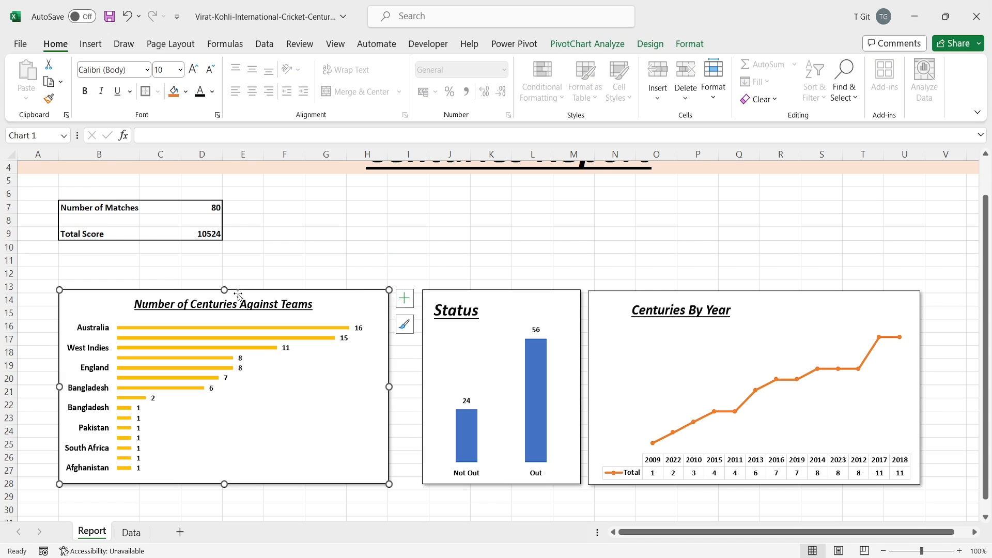
{"action": "left_click_drag", "start_coordinate": [224, 290], "coordinate": [226, 293]}
{"action": "left_click", "coordinate": [391, 277]}
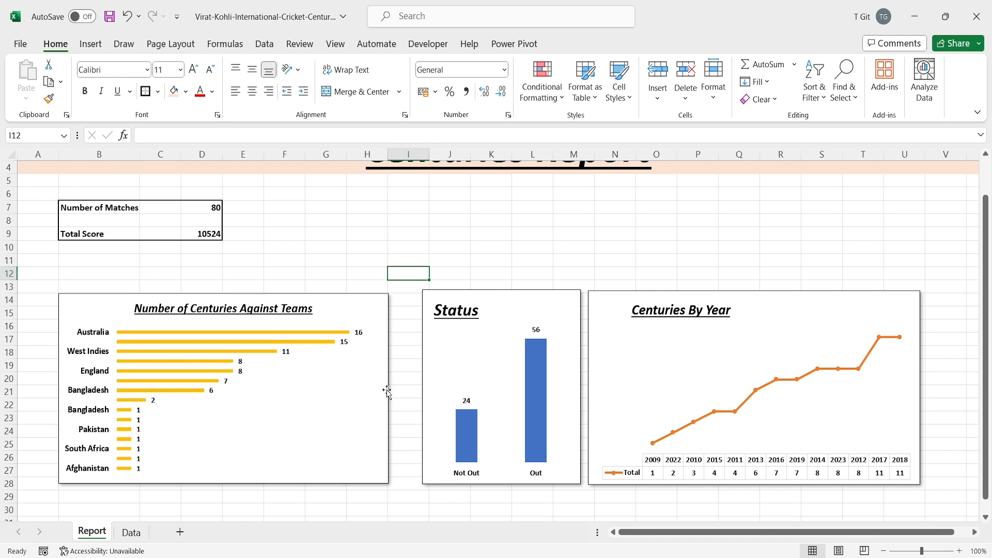
{"action": "left_click", "coordinate": [242, 470]}
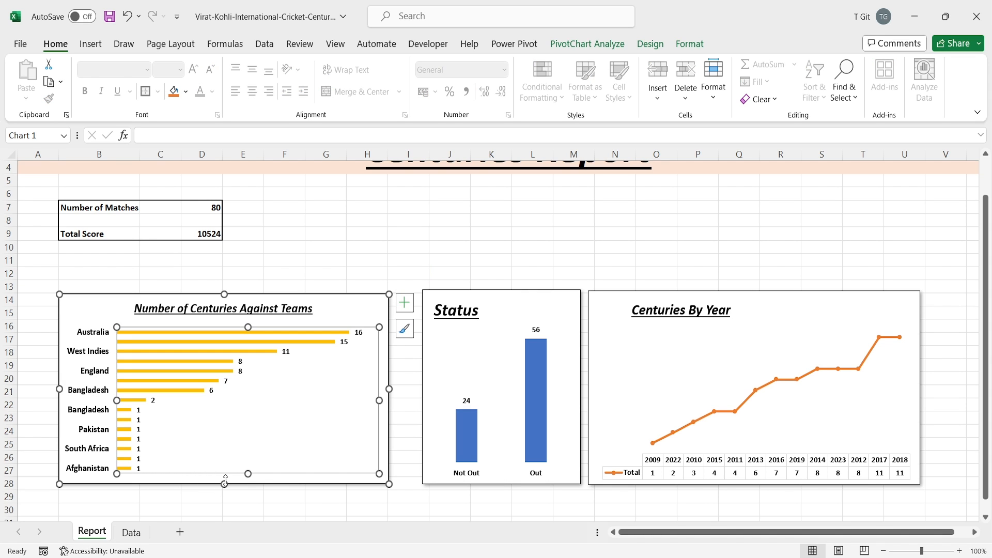
{"action": "left_click_drag", "start_coordinate": [225, 480], "coordinate": [224, 475]}
{"action": "left_click", "coordinate": [448, 233]}
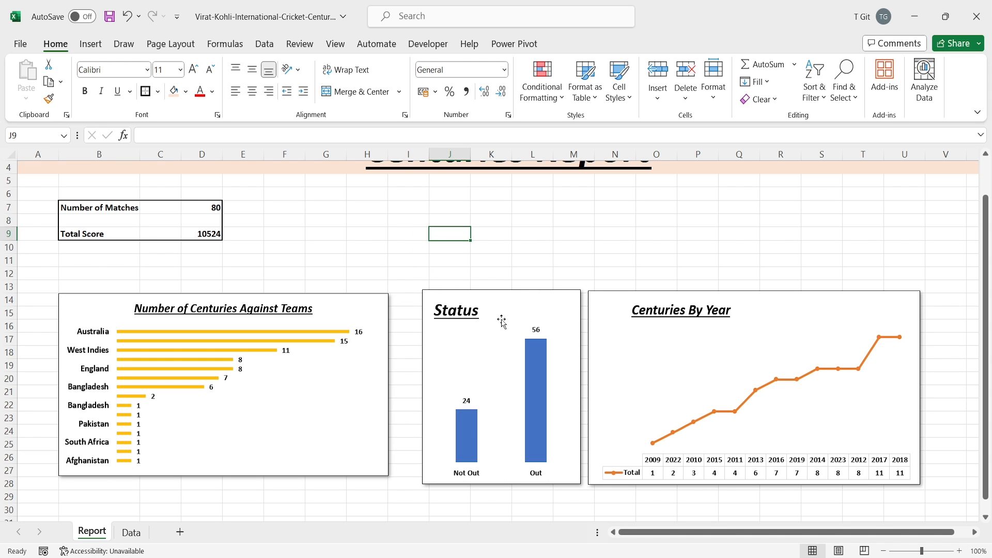
Move the Status chart close to the teams chart and shorten it so it spans rows 14 to 27
{"action": "left_click_drag", "start_coordinate": [502, 320], "coordinate": [484, 321]}
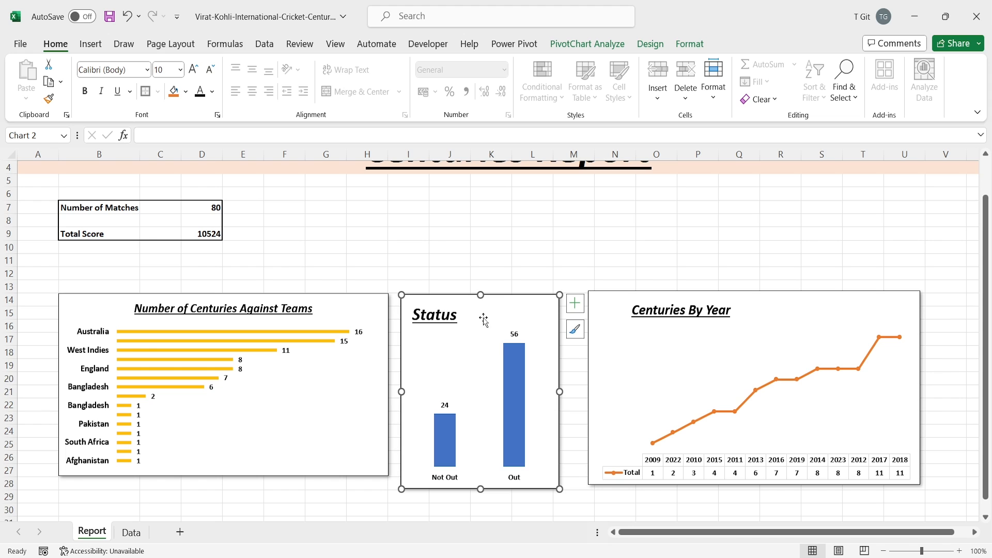
{"action": "left_click_drag", "start_coordinate": [481, 488], "coordinate": [479, 476]}
{"action": "left_click", "coordinate": [492, 261]}
Move the Centuries By Year chart closer to the Status chart and shorten it to span rows 14 to 27
{"action": "left_click", "coordinate": [739, 305]}
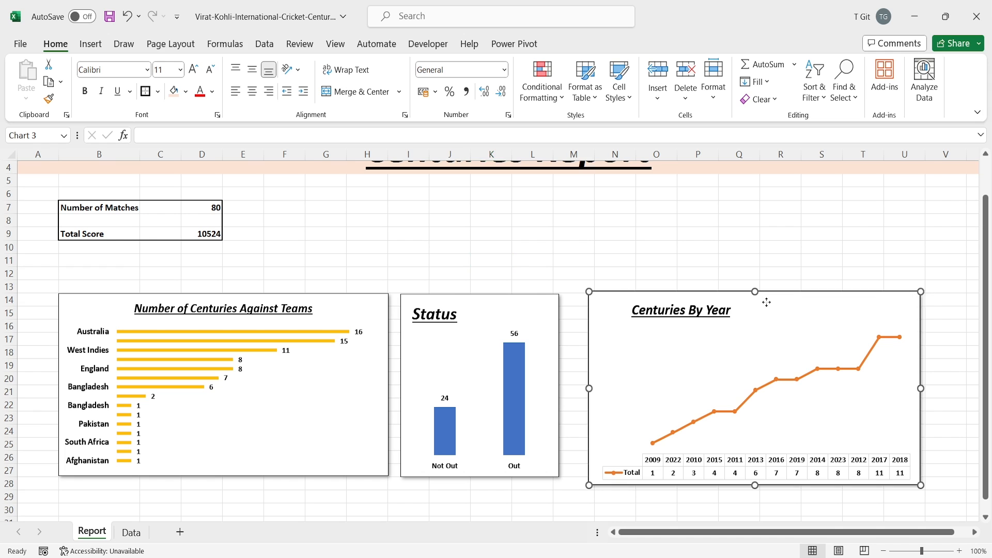
{"action": "left_click_drag", "start_coordinate": [765, 301], "coordinate": [754, 304]}
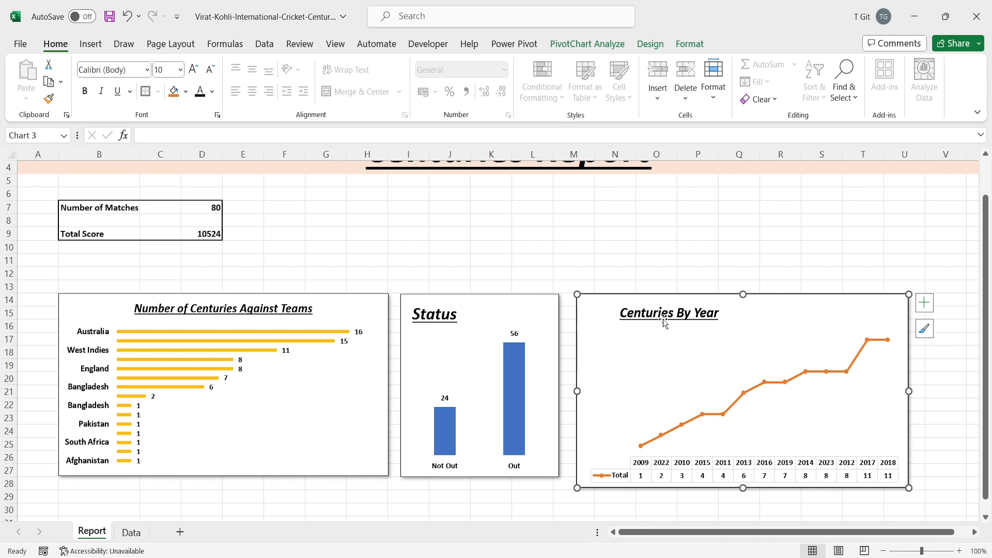
{"action": "left_click", "coordinate": [533, 304]}
{"action": "left_click", "coordinate": [758, 316]}
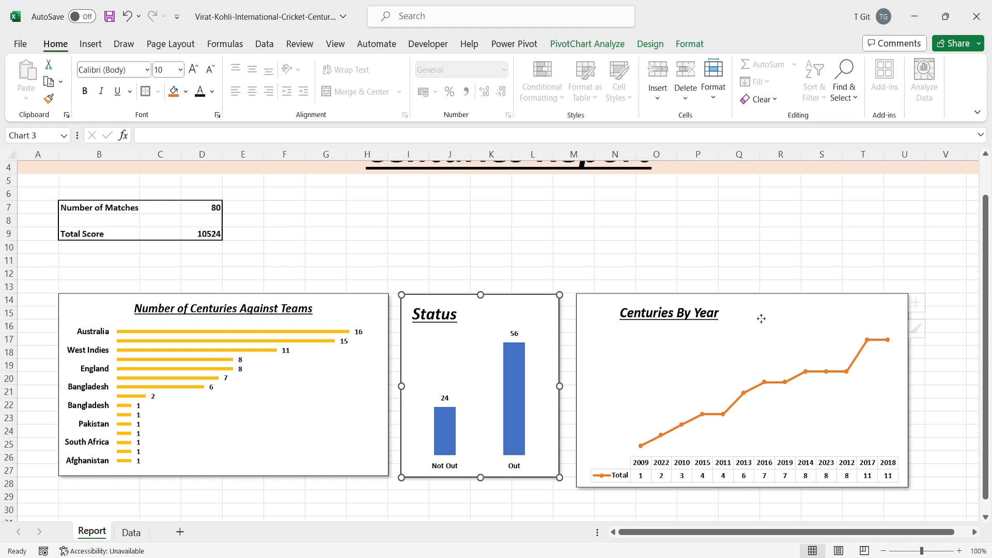
{"action": "left_click_drag", "start_coordinate": [745, 487], "coordinate": [744, 476]}
{"action": "left_click", "coordinate": [685, 252]}
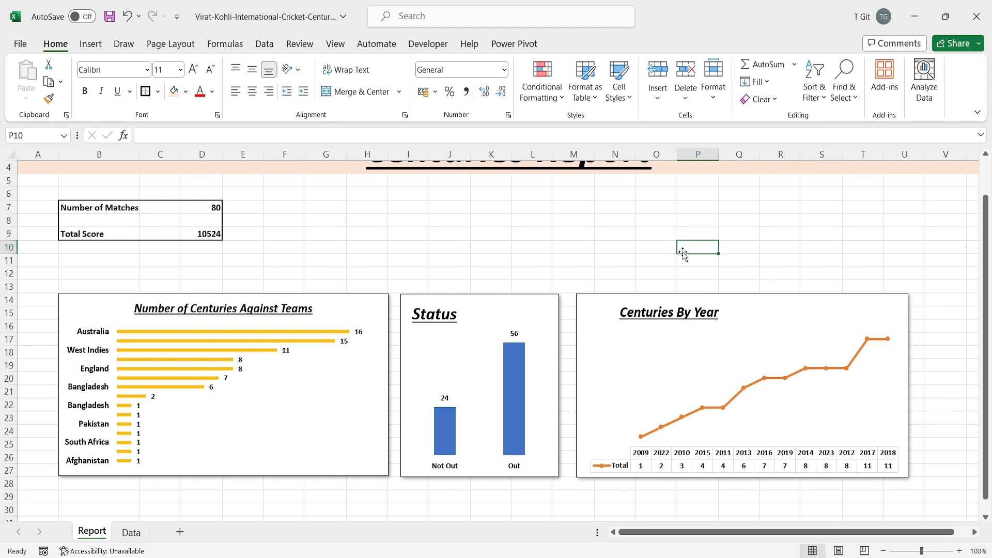
{"action": "scroll", "coordinate": [514, 262], "scroll_direction": "up", "scroll_amount": 1}
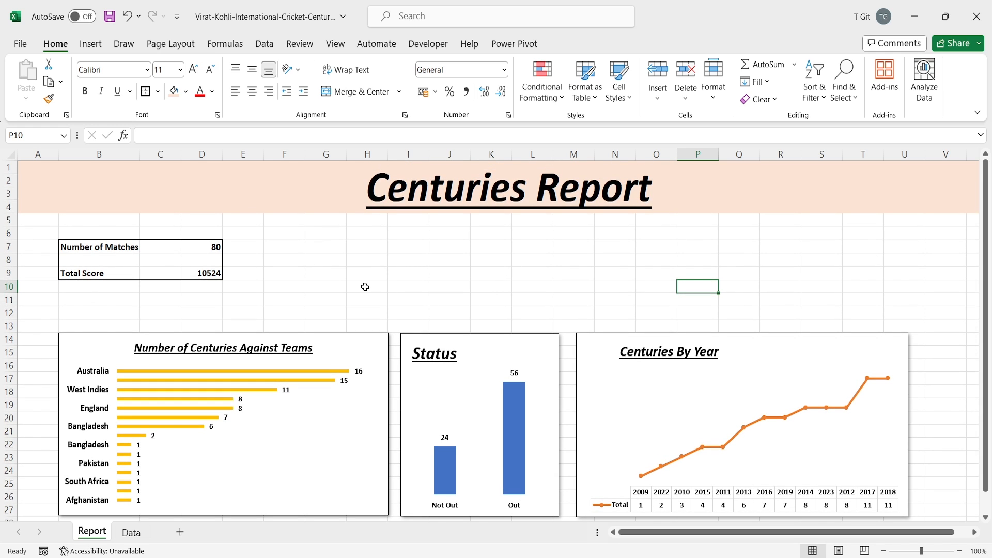
Insert a slicer on the Position field for the Centuries By Year chart
{"action": "left_click", "coordinate": [779, 354]}
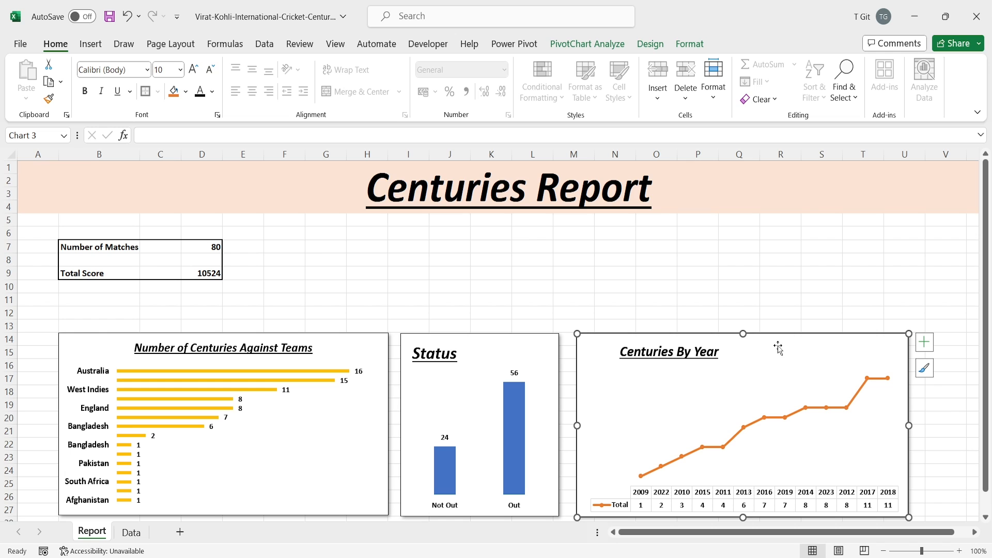
{"action": "left_click", "coordinate": [90, 43]}
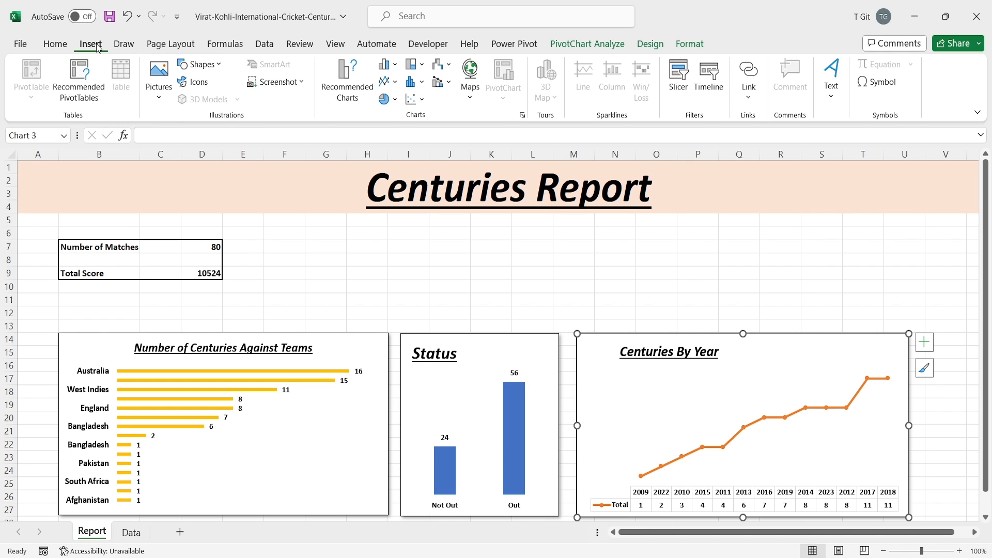
{"action": "left_click", "coordinate": [683, 97]}
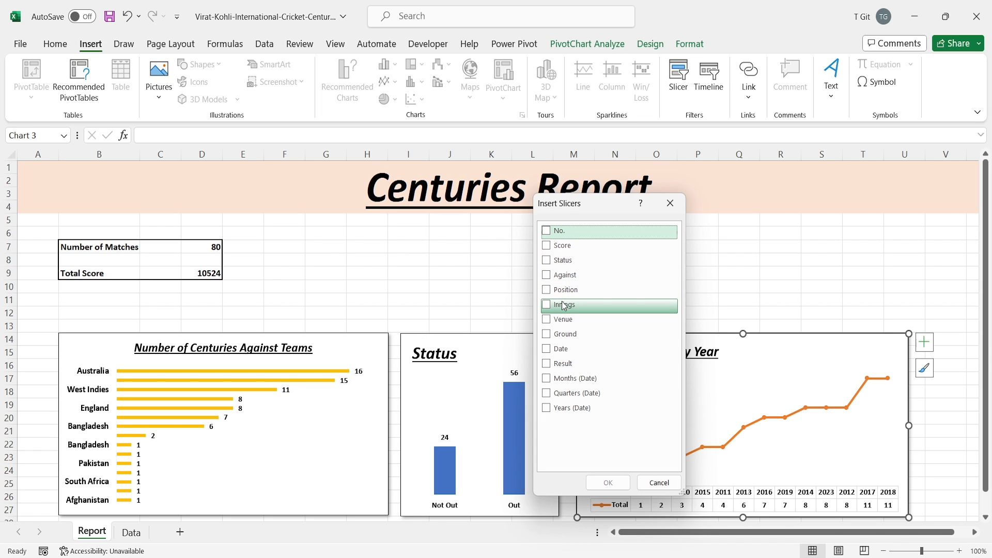
{"action": "left_click", "coordinate": [549, 292]}
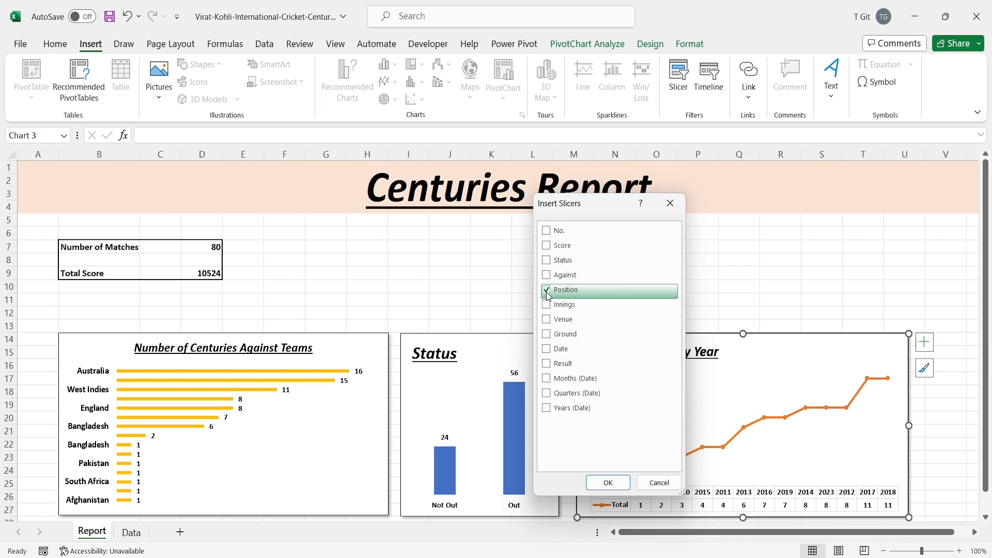
{"action": "left_click", "coordinate": [608, 484]}
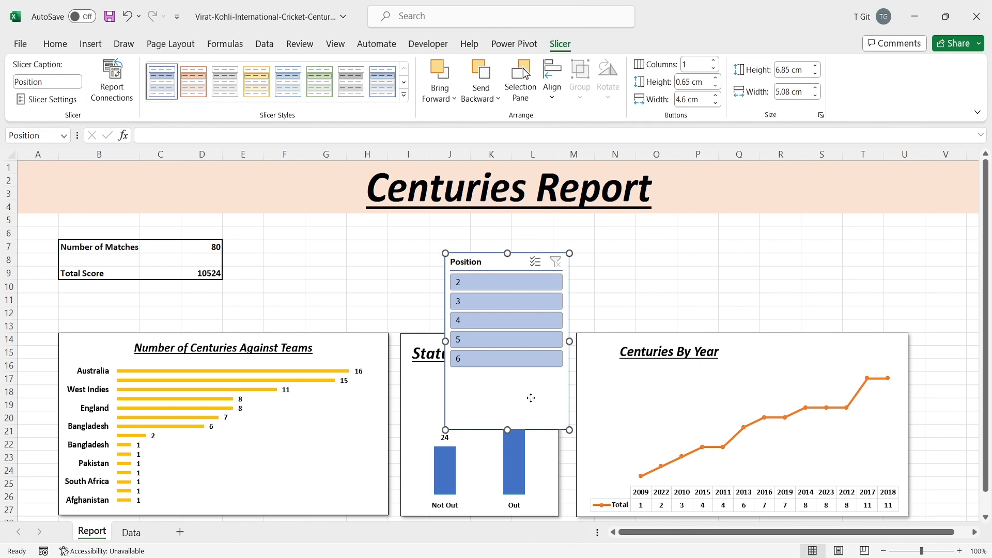
Place the Position slicer beside the summary block above the teams chart, and reduce its height to about 3.15 cm
{"action": "left_click_drag", "start_coordinate": [531, 397], "coordinate": [324, 327]}
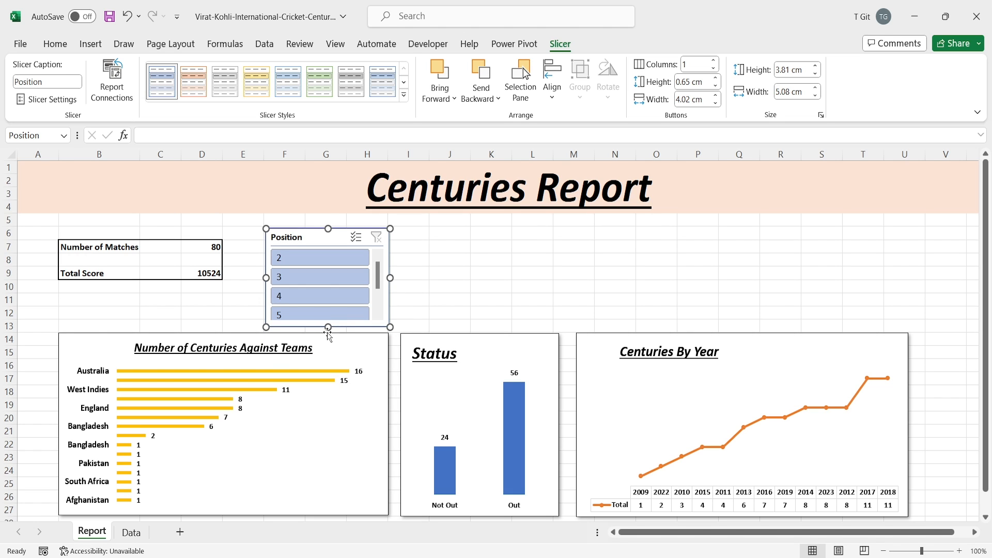
{"action": "scroll", "coordinate": [343, 269], "scroll_direction": "down", "scroll_amount": 2}
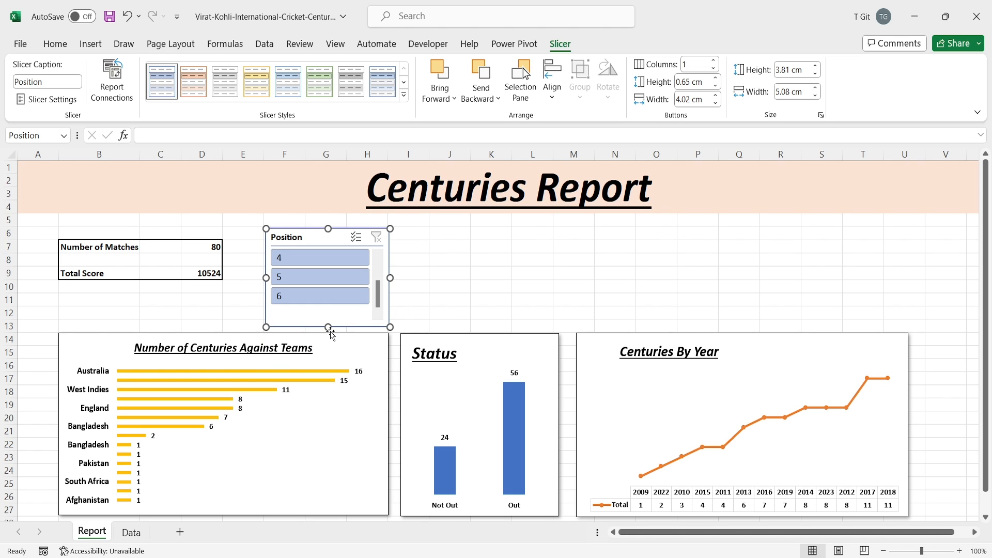
{"action": "left_click_drag", "start_coordinate": [329, 328], "coordinate": [329, 309]}
{"action": "mouse_move", "coordinate": [314, 236]}
{"action": "left_mouse_down"}
{"action": "mouse_move", "coordinate": [295, 240]}
{"action": "mouse_move", "coordinate": [314, 235]}
{"action": "left_mouse_up"}
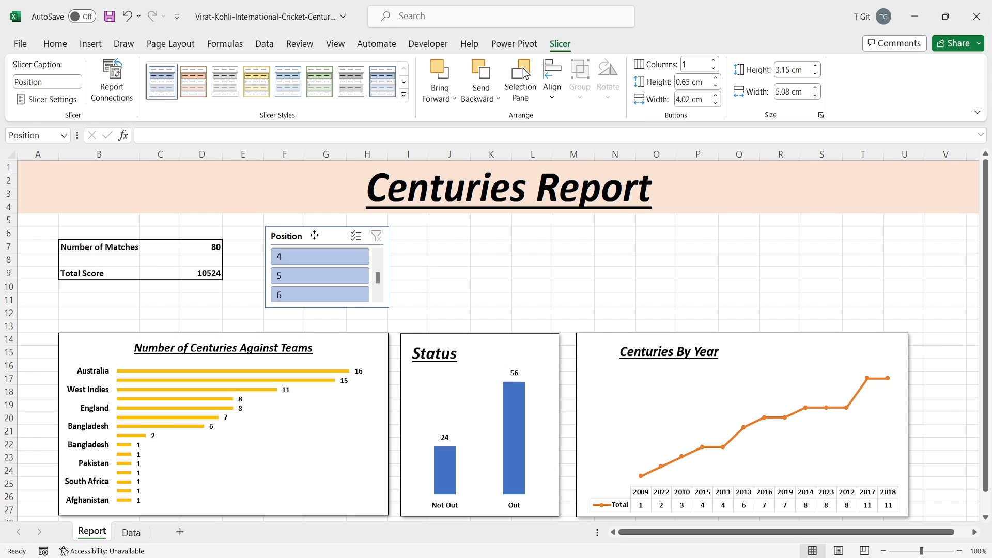
{"action": "left_click", "coordinate": [440, 261]}
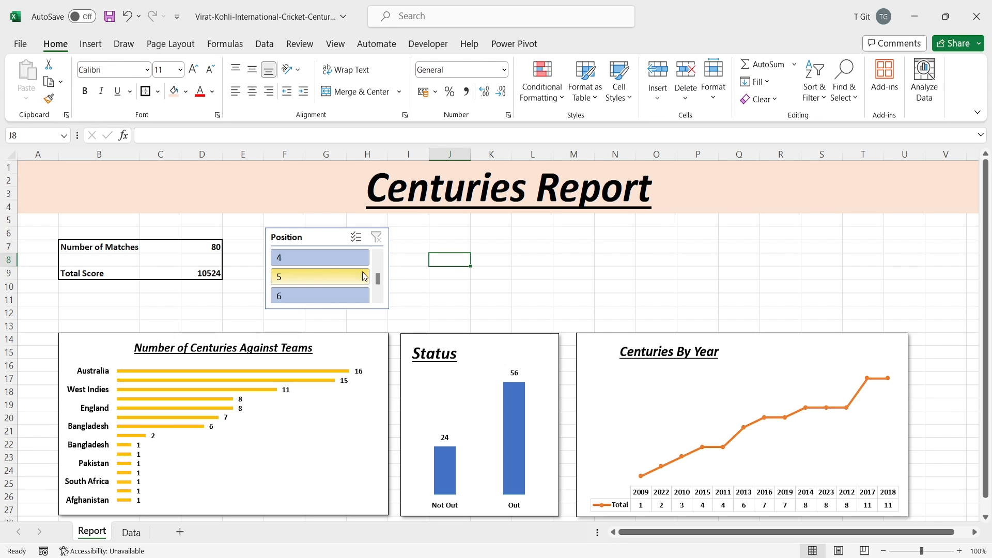
{"action": "scroll", "coordinate": [362, 292], "scroll_direction": "down", "scroll_amount": 3}
{"action": "scroll", "coordinate": [368, 295], "scroll_direction": "up", "scroll_amount": 3}
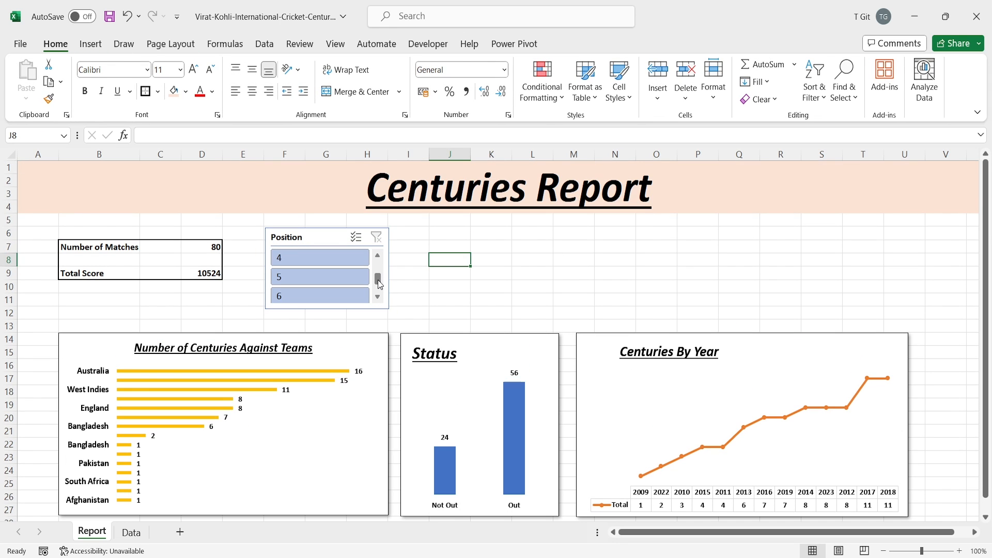
{"action": "left_click_drag", "start_coordinate": [377, 280], "coordinate": [379, 262]}
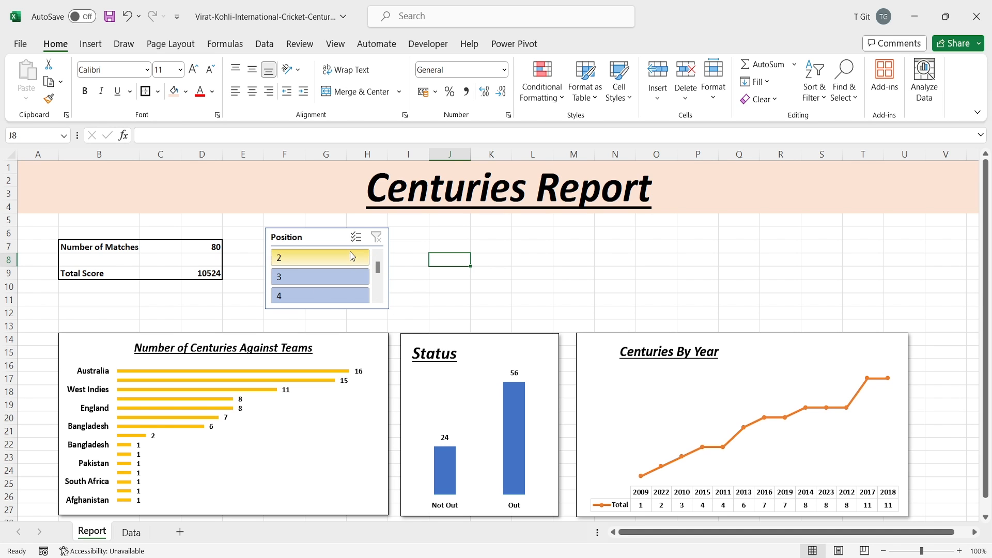
{"action": "scroll", "coordinate": [341, 266], "scroll_direction": "down", "scroll_amount": 3}
{"action": "scroll", "coordinate": [361, 266], "scroll_direction": "up", "scroll_amount": 3}
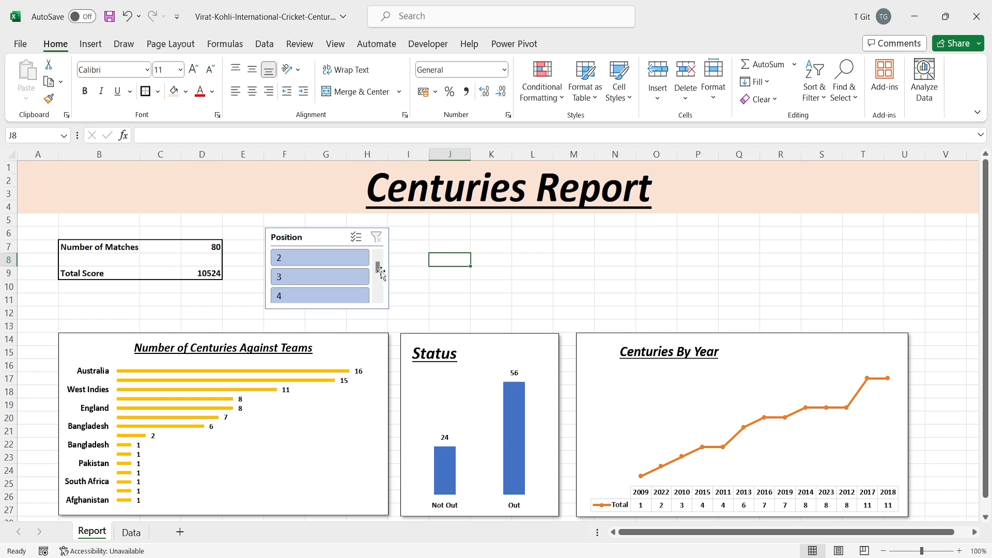
Insert a slicer on the Innings field for the Centuries By Year chart
{"action": "left_click", "coordinate": [635, 391]}
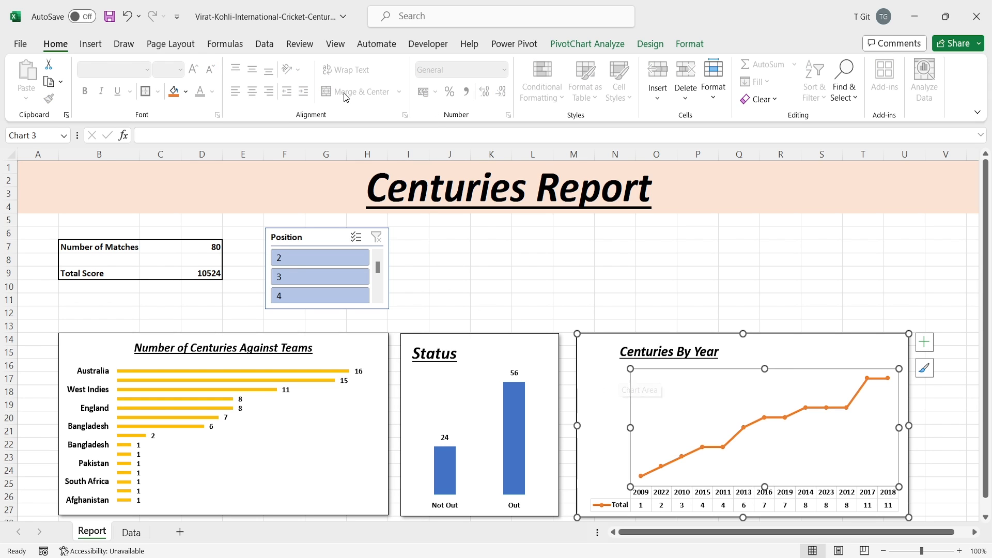
{"action": "left_click", "coordinate": [90, 44]}
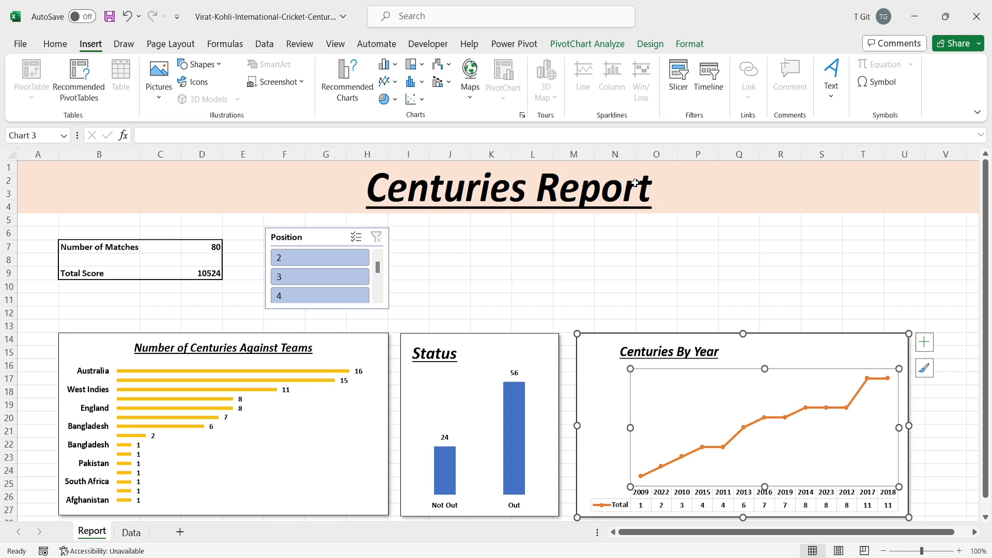
{"action": "left_click", "coordinate": [678, 83]}
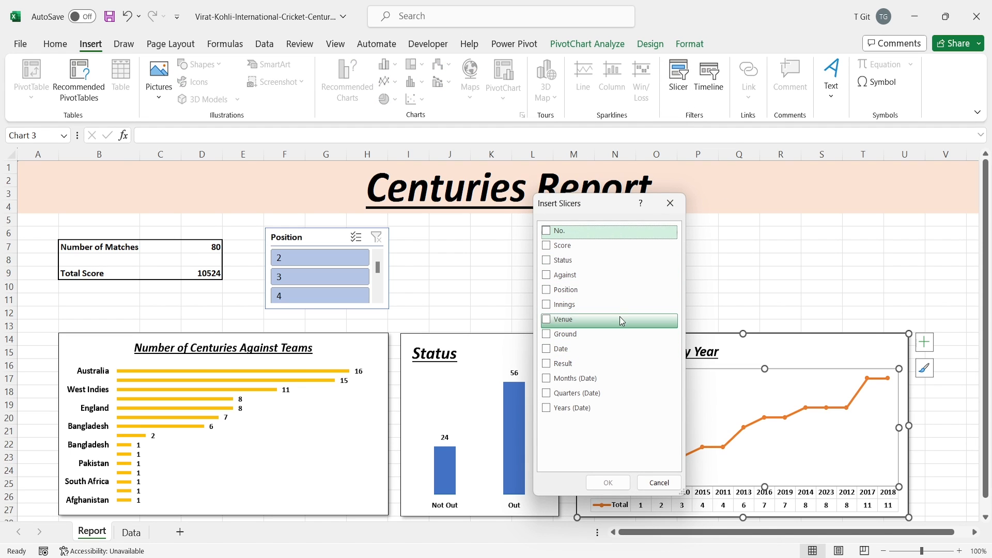
{"action": "left_click", "coordinate": [547, 307]}
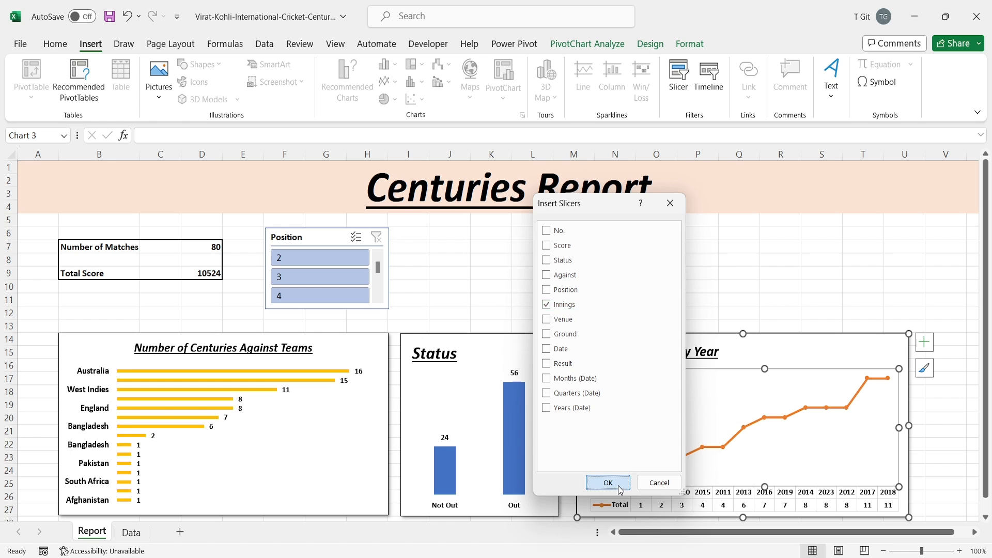
{"action": "left_click", "coordinate": [608, 482]}
Place the Innings slicer above the Status chart, level with the Position slicer, and reduce its height to about 3.54 cm
{"action": "left_click_drag", "start_coordinate": [515, 265], "coordinate": [500, 236]}
{"action": "left_click_drag", "start_coordinate": [495, 404], "coordinate": [494, 318]}
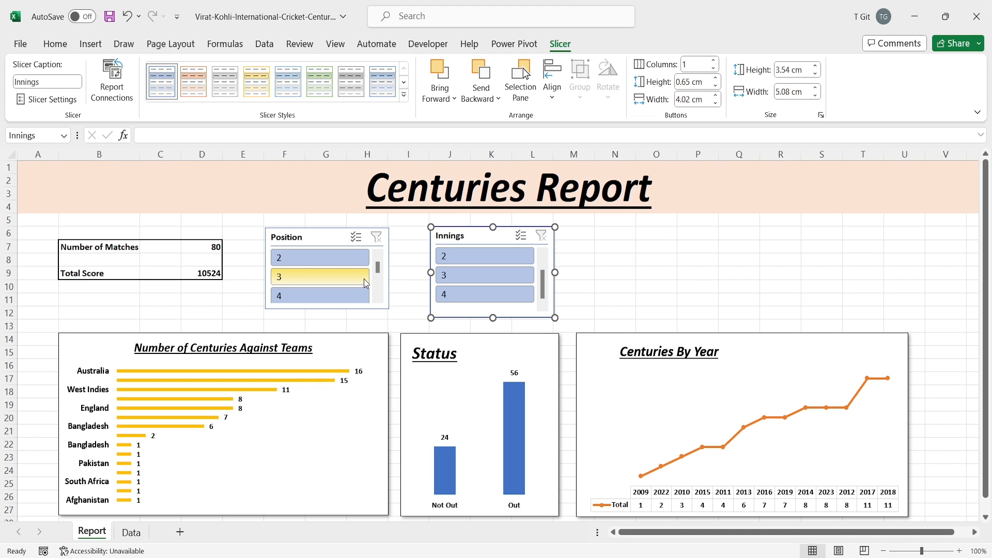
Filter the Centuries By Year chart to innings 1 with the Innings slicer
{"action": "scroll", "coordinate": [363, 279], "scroll_direction": "up", "scroll_amount": 1}
{"action": "scroll", "coordinate": [511, 275], "scroll_direction": "down", "scroll_amount": 1}
{"action": "scroll", "coordinate": [510, 275], "scroll_direction": "up", "scroll_amount": 1}
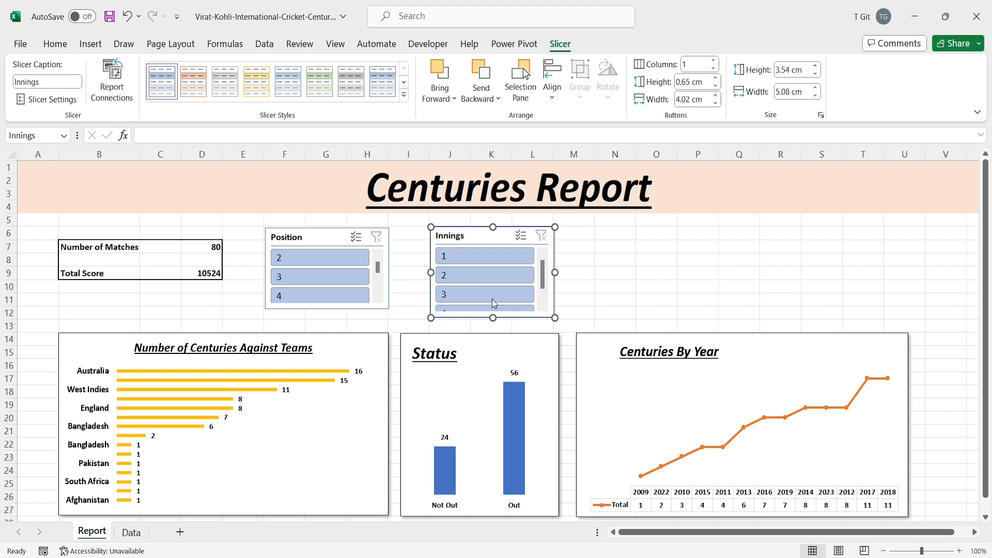
{"action": "left_click", "coordinate": [476, 259]}
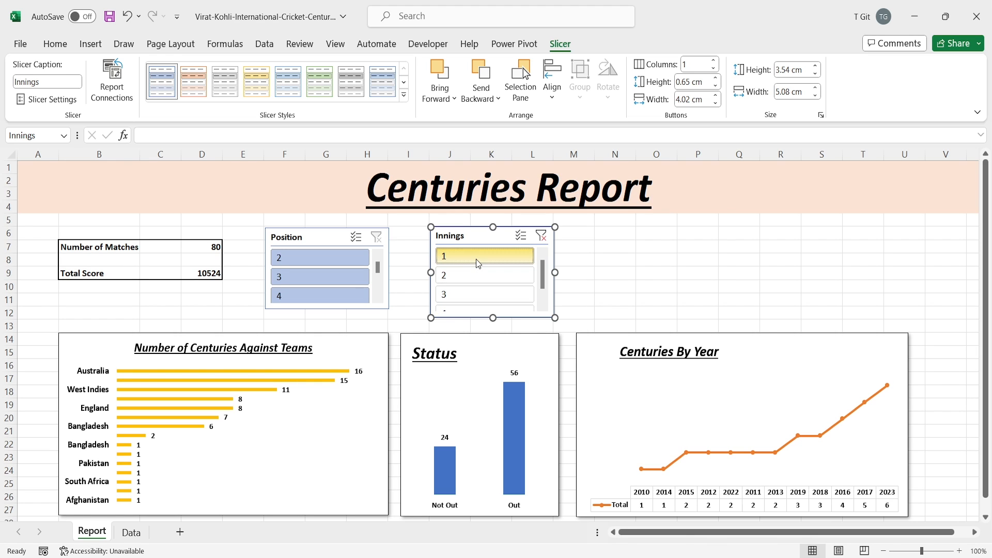